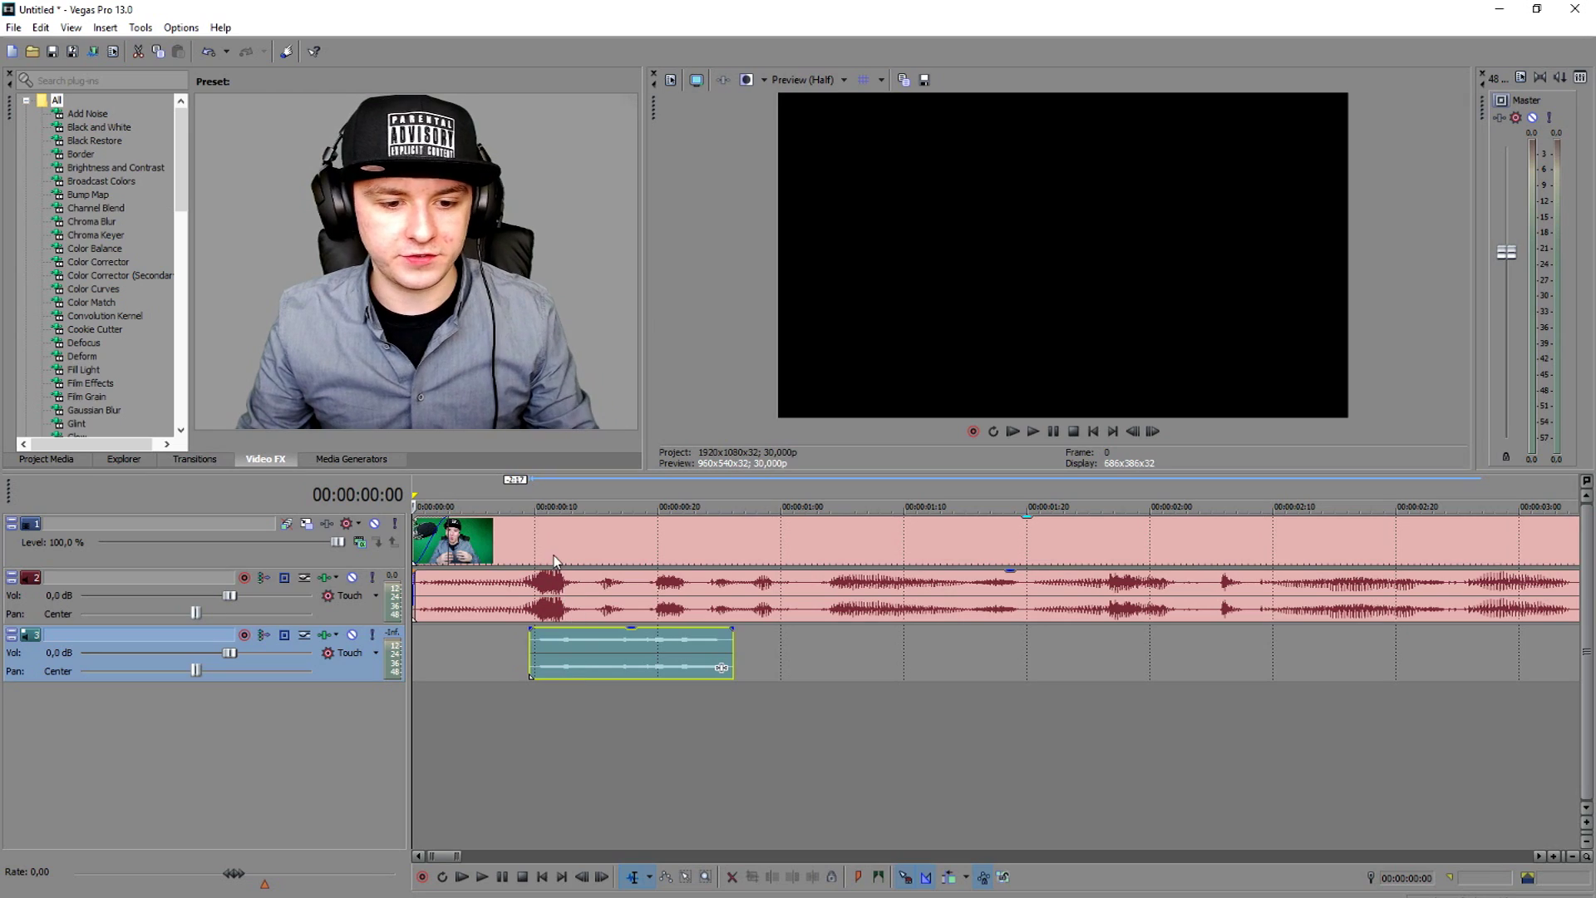
- Move the recording to about 00:00:01:03 and the short sound clip to the timeline start, and play the sound alone
drag(561, 559, 958, 559)
drag(678, 668, 502, 668)
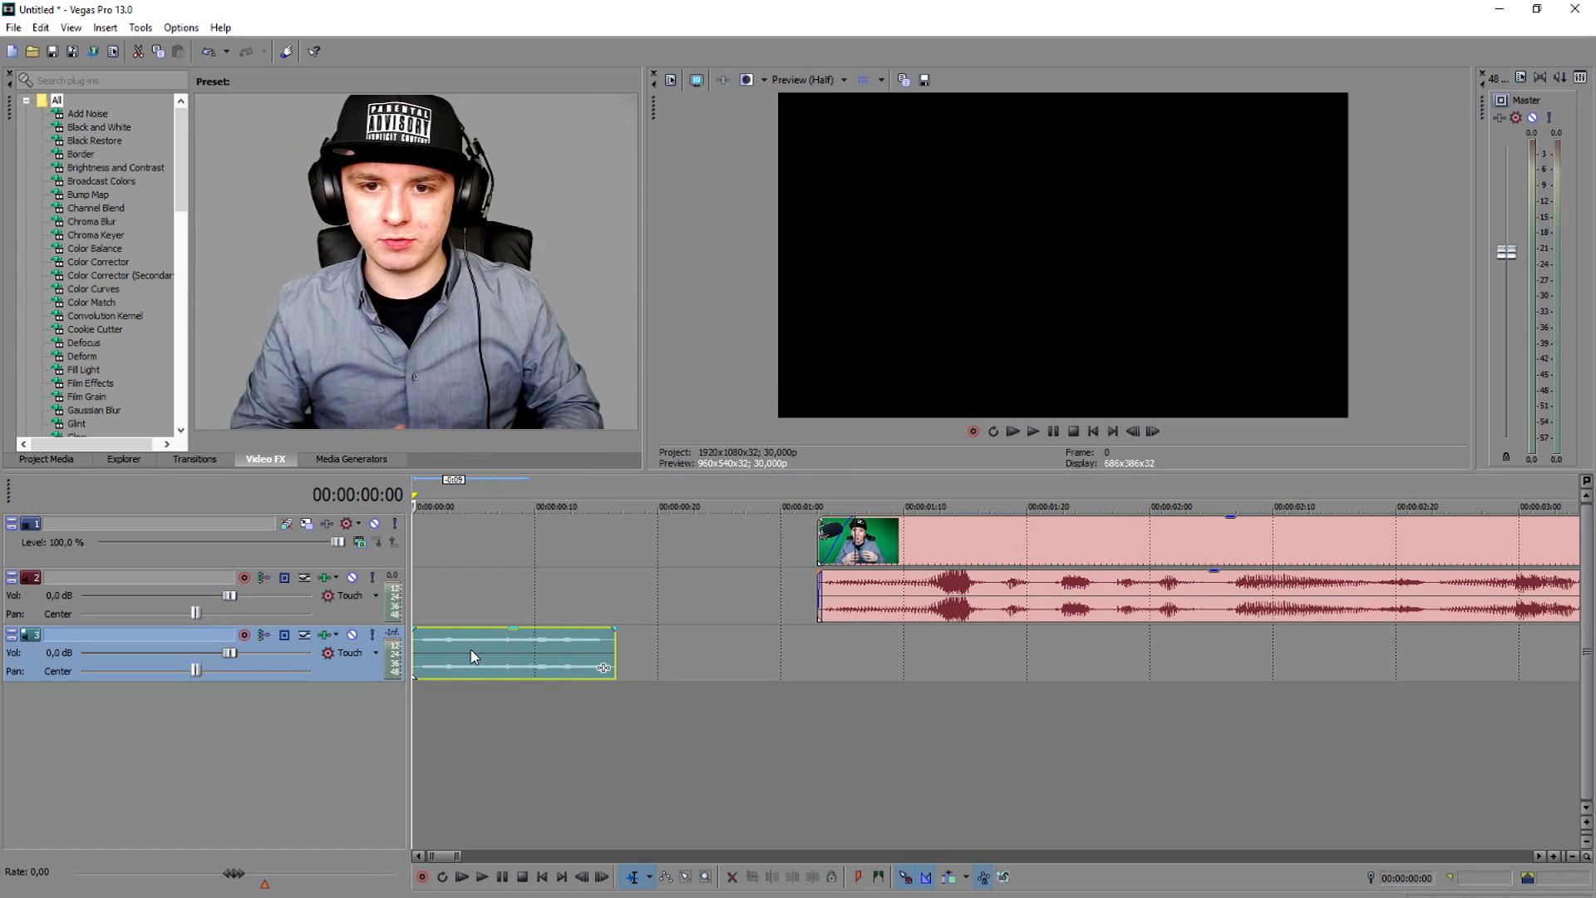
key(space)
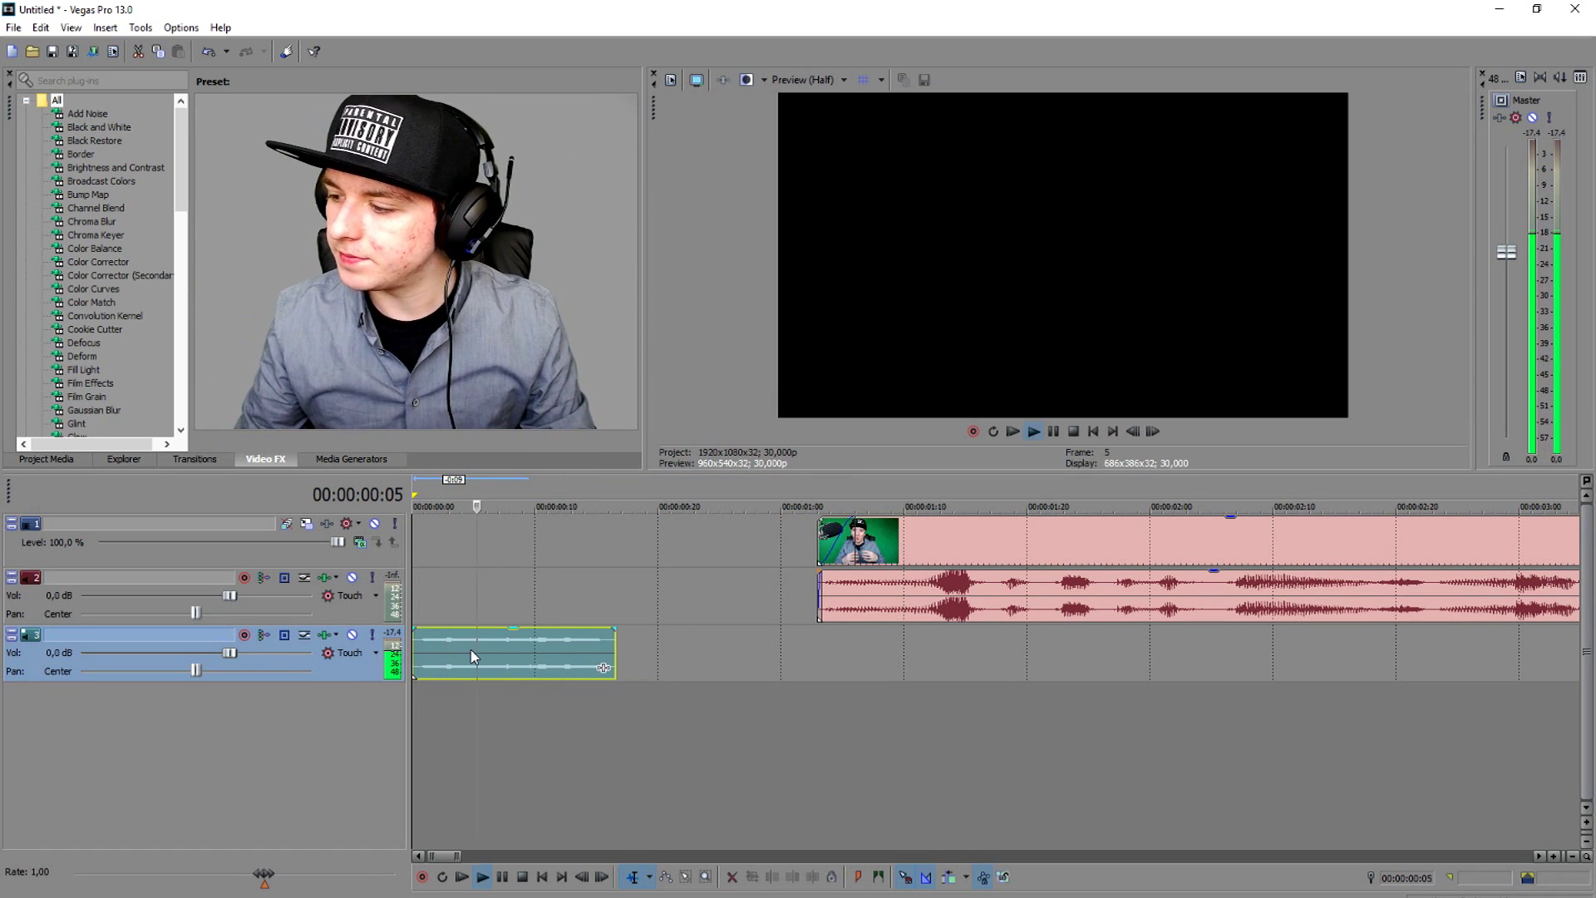
- Return the recording to the timeline start, shorten the sound clip and place it on the voice track at about 00:00:00:17
drag(977, 546, 487, 605)
drag(524, 657, 680, 660)
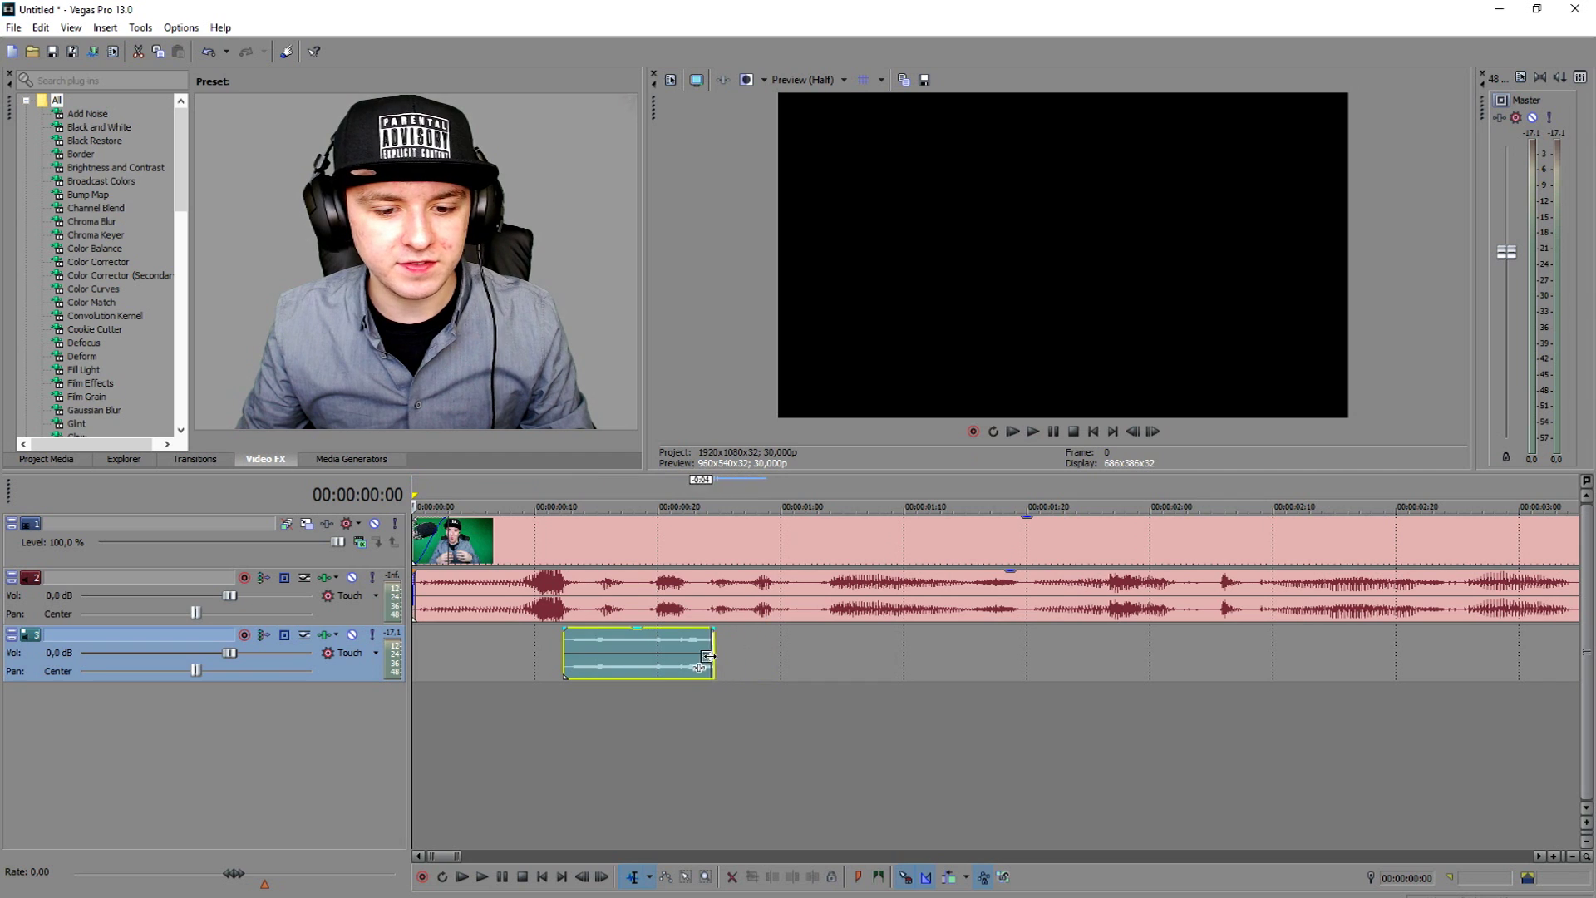
drag(728, 666, 672, 613)
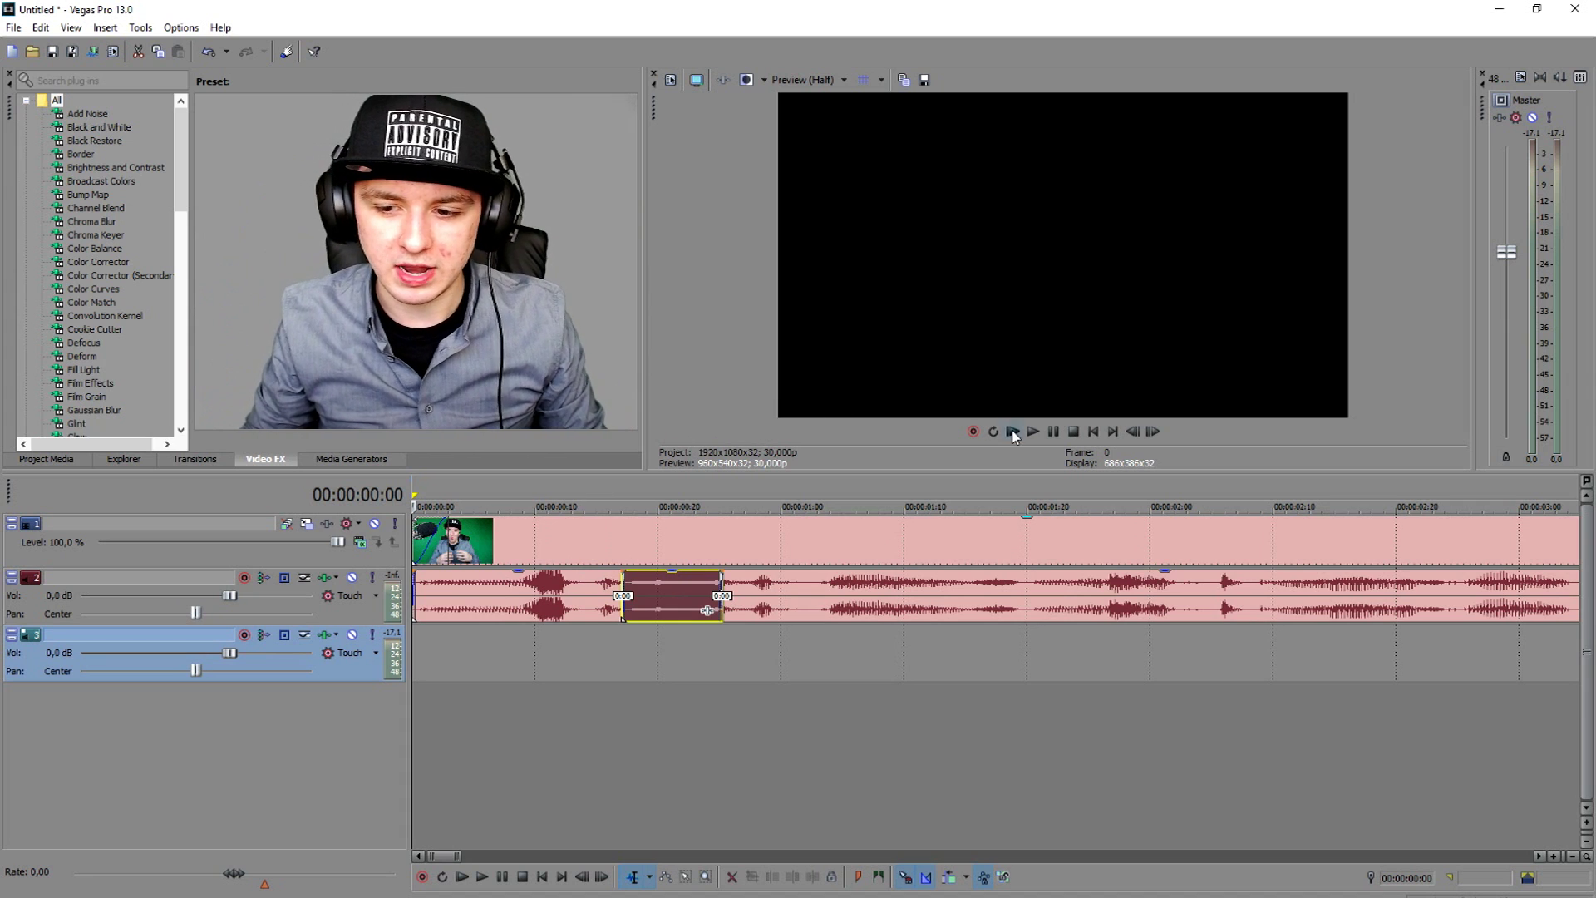
- Shift the sound clip along the voice track to start at about 00:00:00:19, checking its position by playback
key(space)
scroll(759, 585, up, 1)
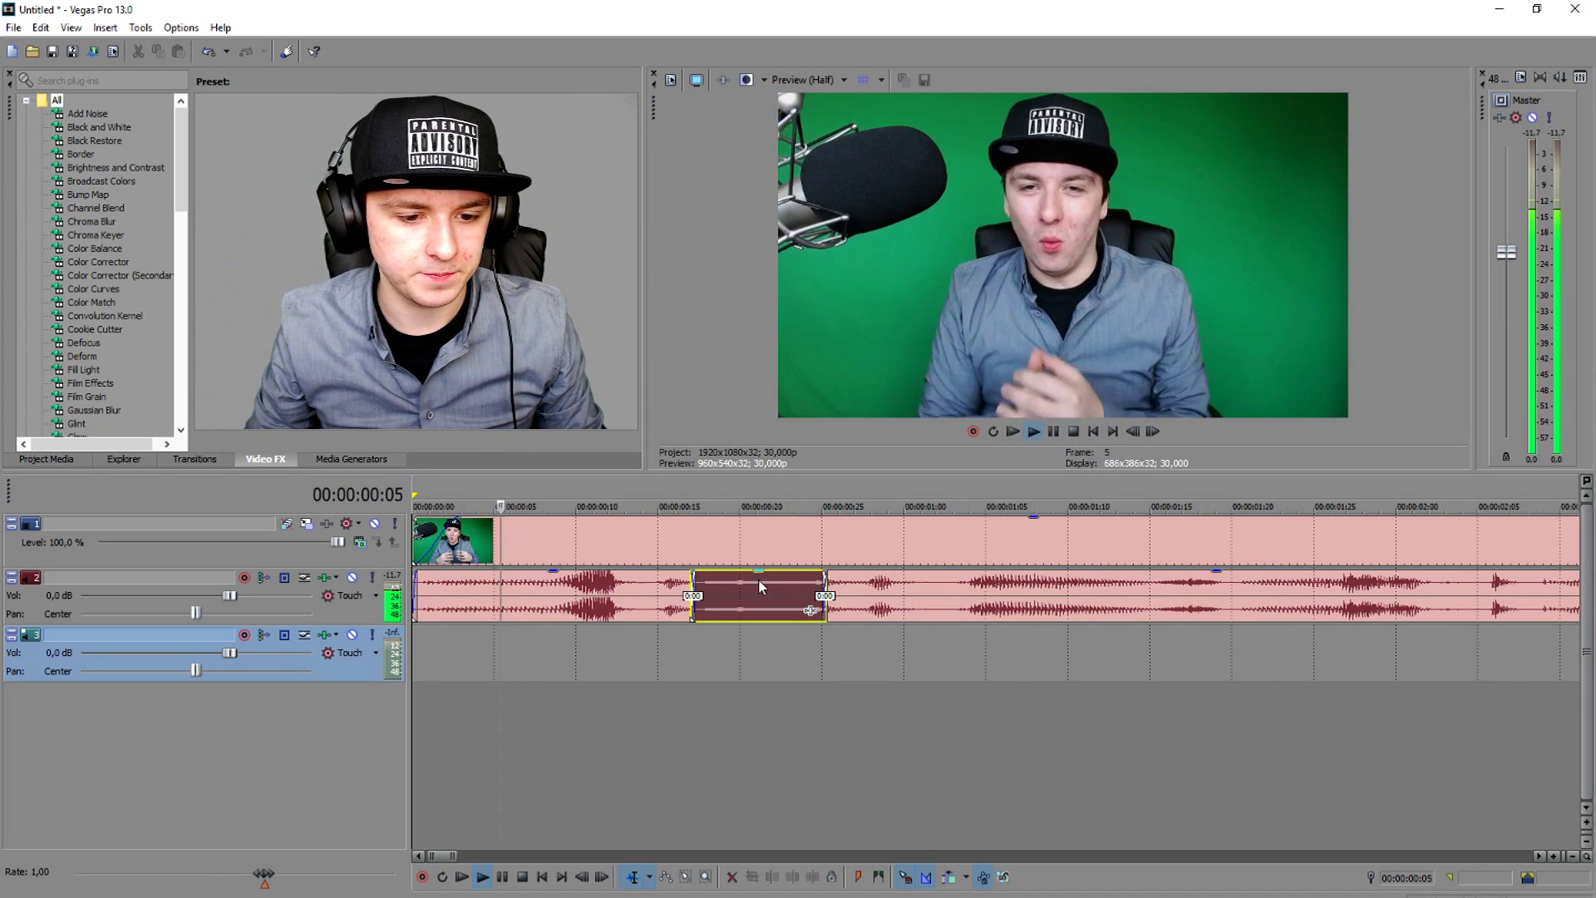
key(space)
drag(742, 604, 716, 589)
key(space)
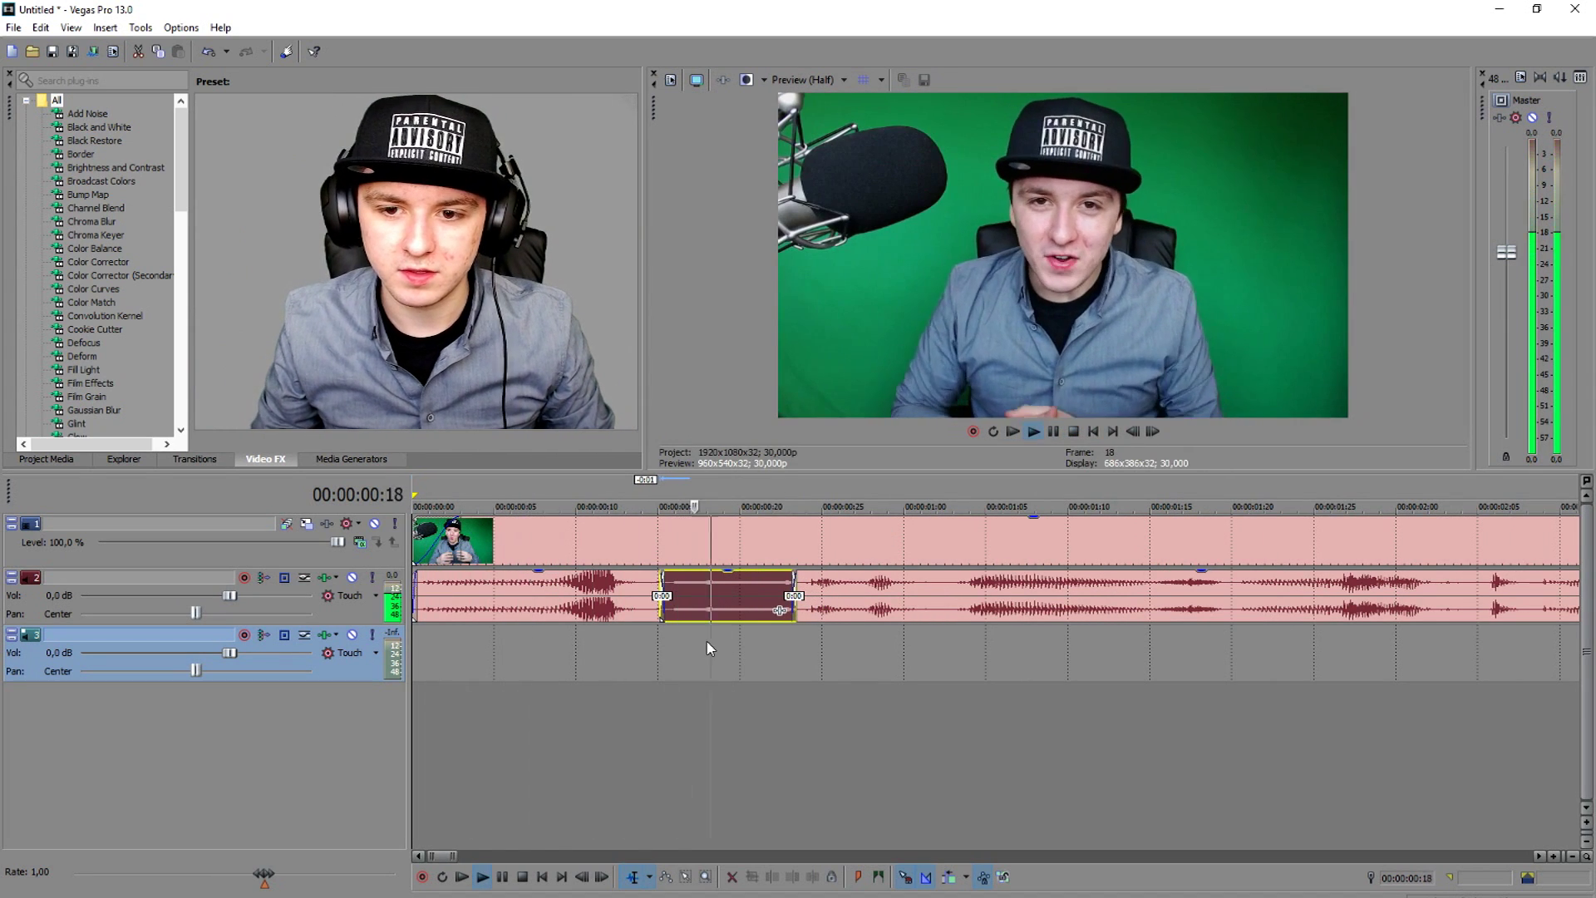
key(space)
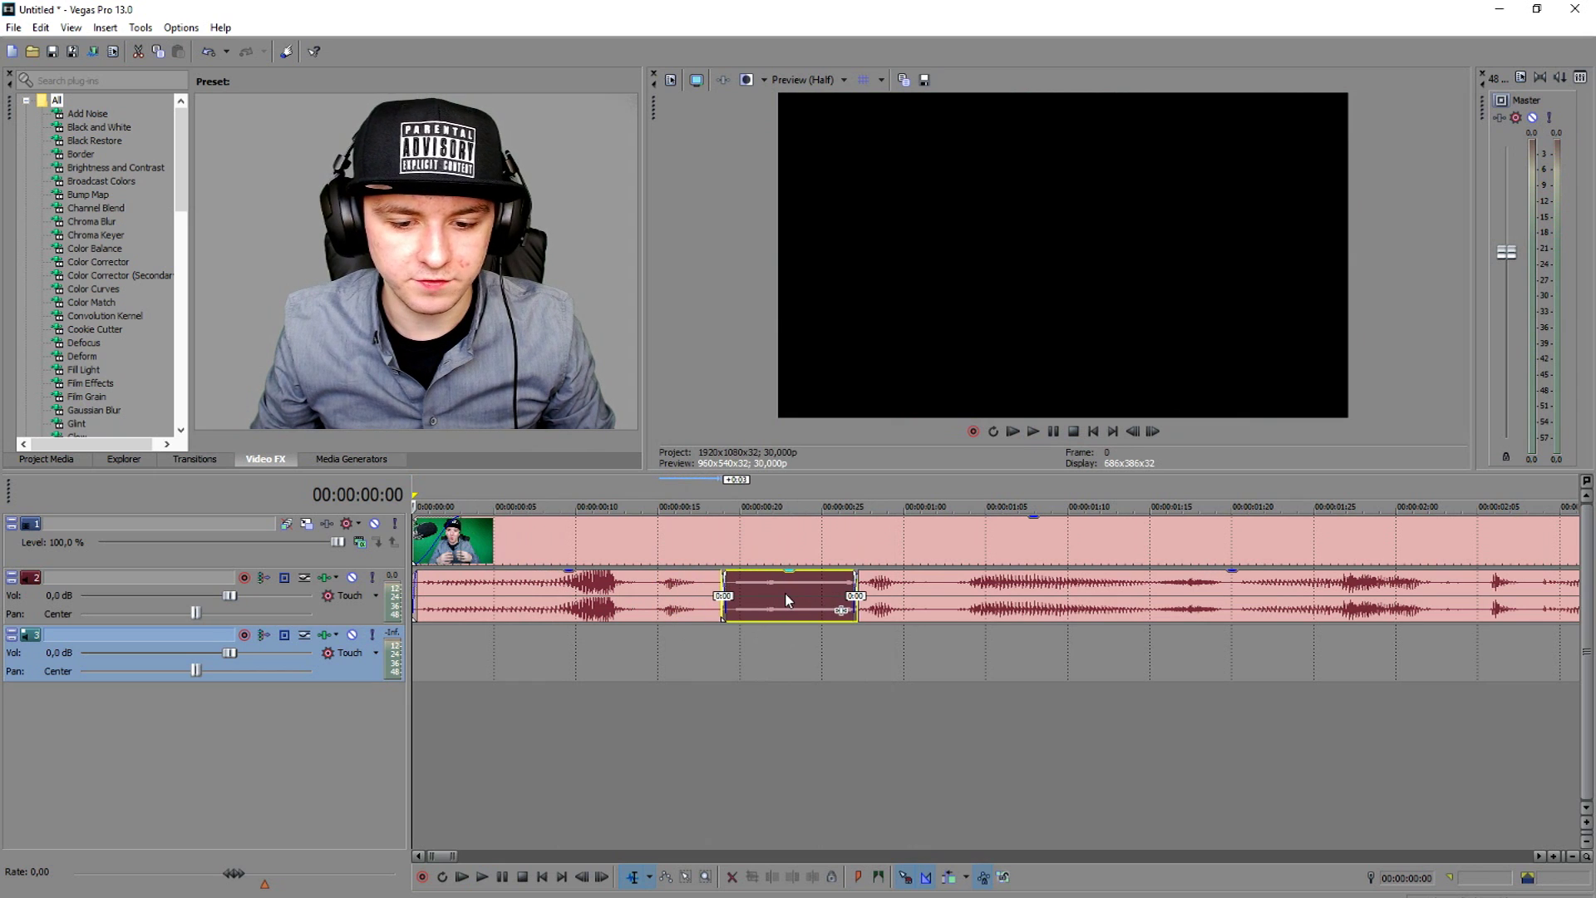
key(space)
key(space)
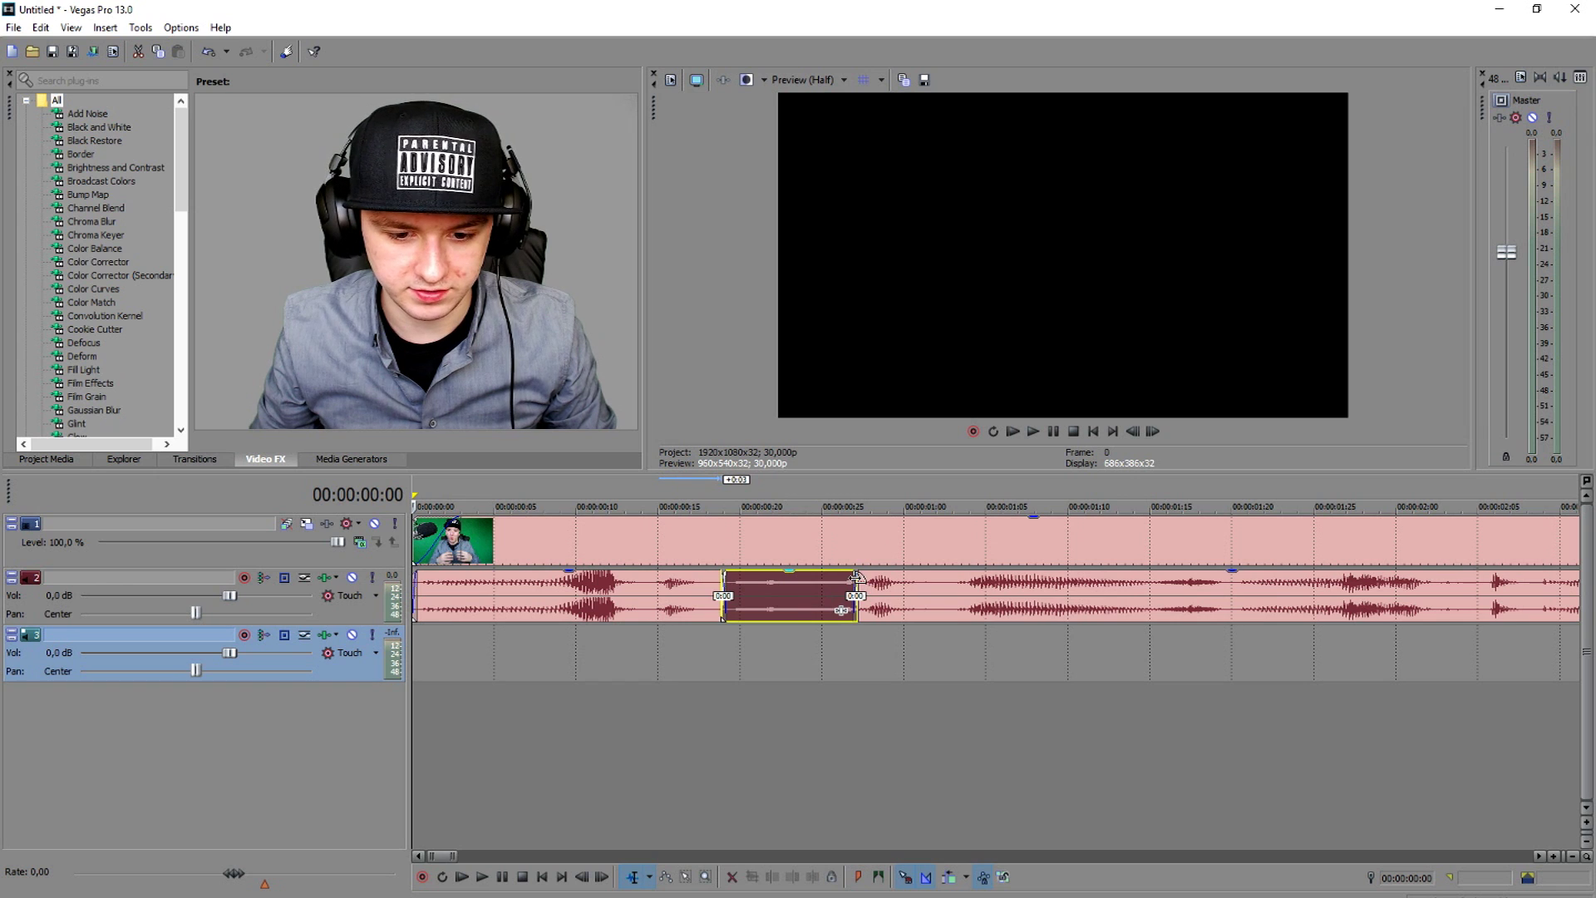
- Trim the end of the sound clip back to about 00:00:00:25 and play the passage to check it
mouse_move(824, 581)
mouse_down()
mouse_move(858, 586)
mouse_move(836, 586)
mouse_up()
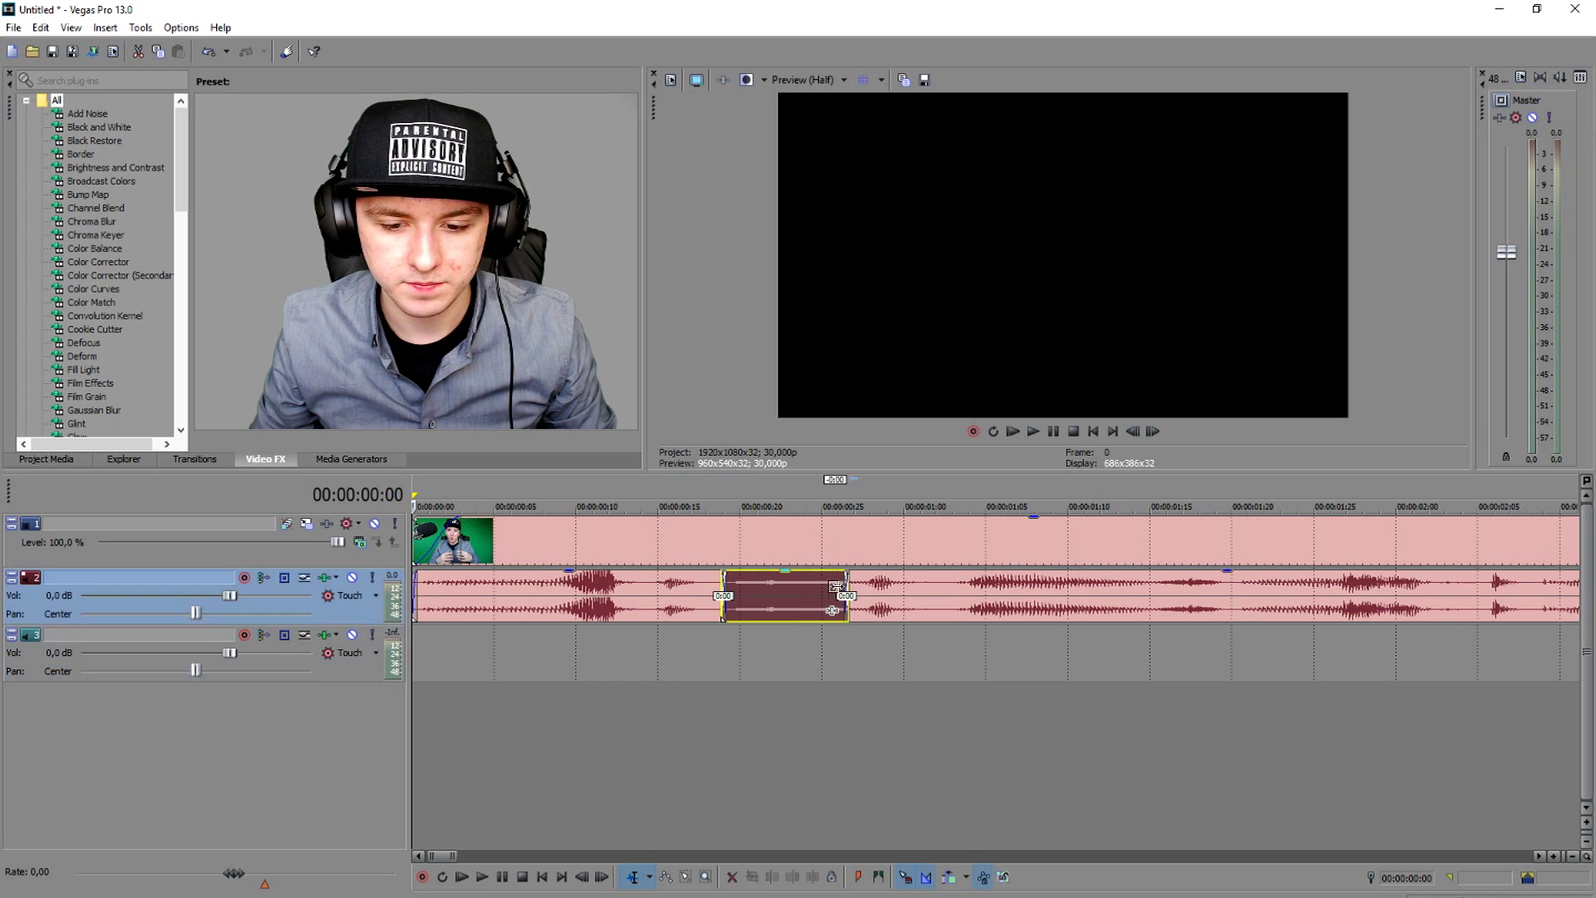
key(space)
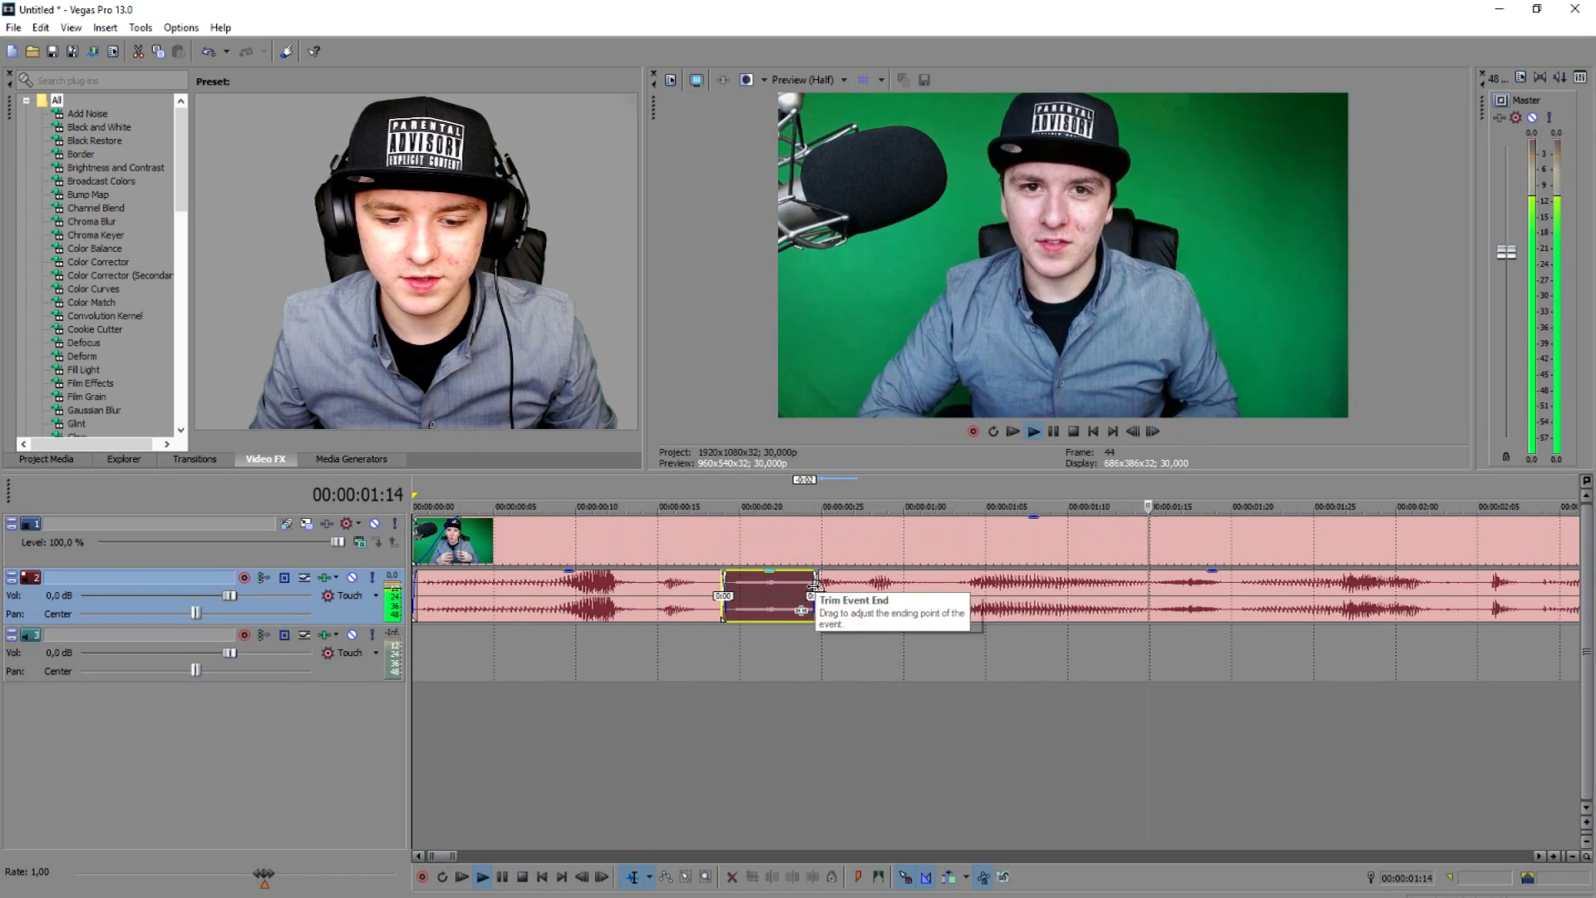
scroll(874, 585, down, 3)
key(space)
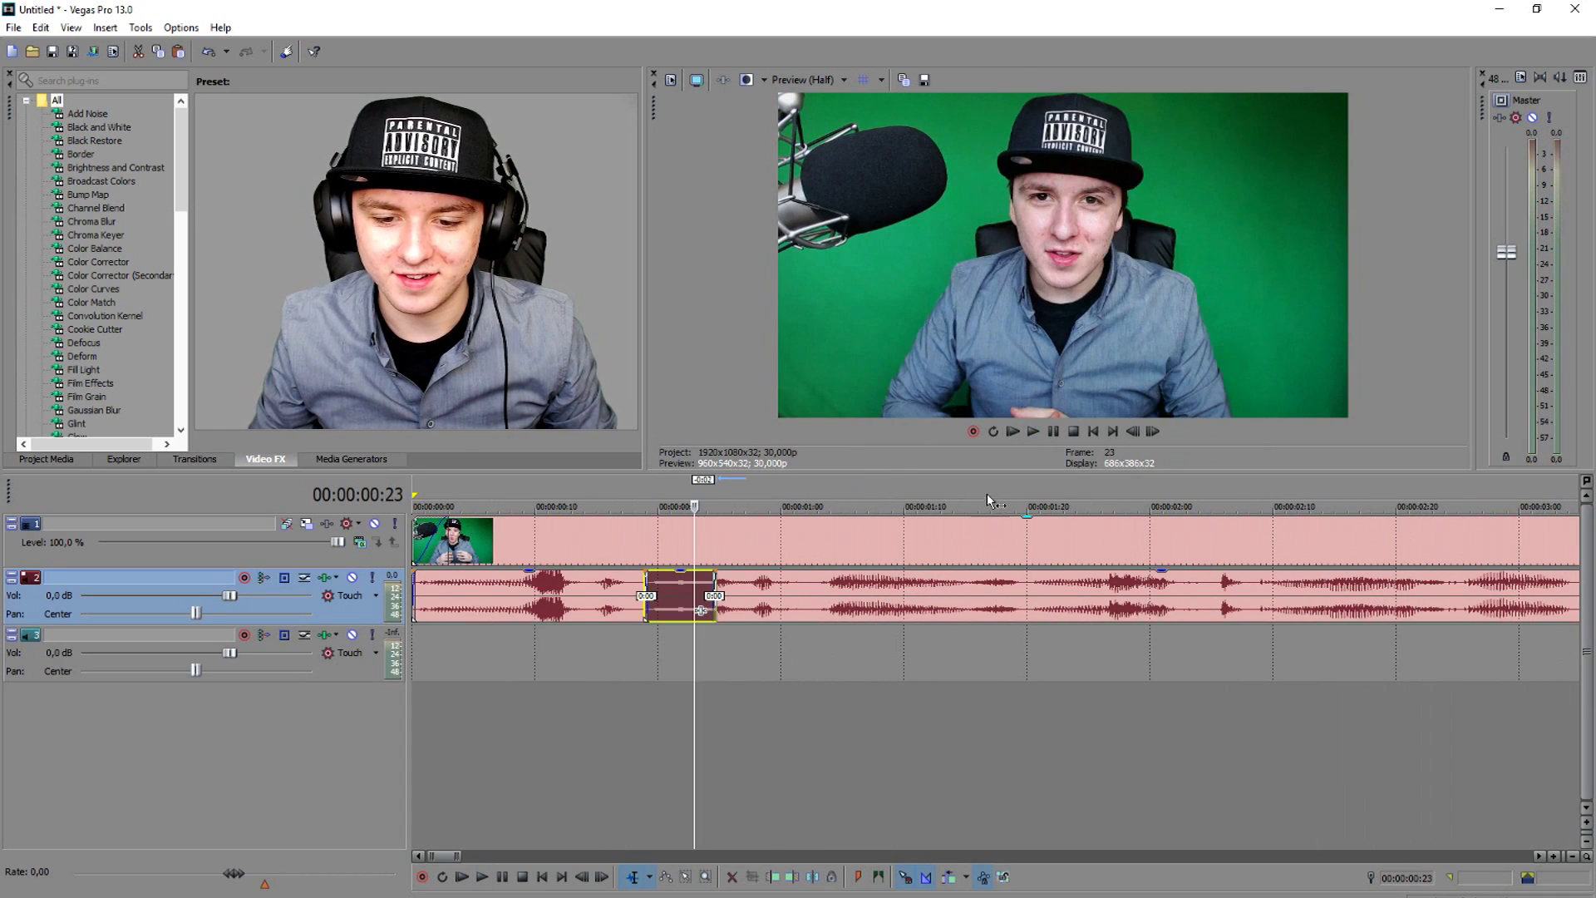
- Play onward to the next word to cover and paste a copy of the sound clip over the voice at about 00:00:02:05
click(988, 497)
scroll(1031, 607, up, 1)
key(space)
key(space)
click(1184, 586)
scroll(1184, 586, down, 1)
key(space)
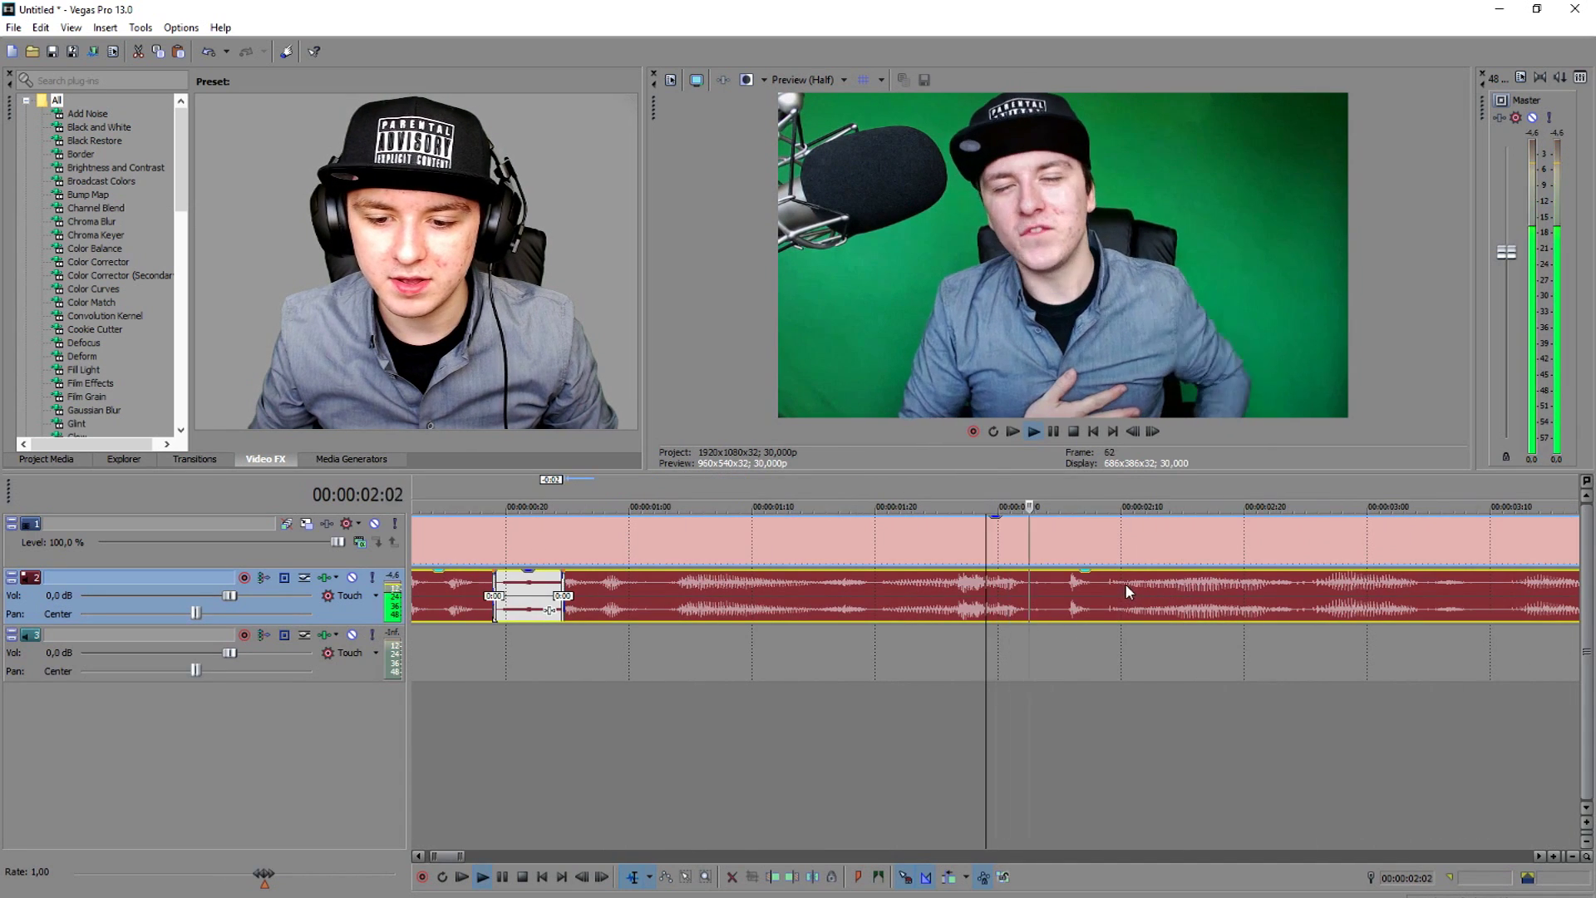
key(space)
click(1049, 585)
- Paste another copy of the sound clip on the voice track at about 00:00:04:06 and play it back
key(space)
key(space)
click(1058, 583)
key(ctrl+v)
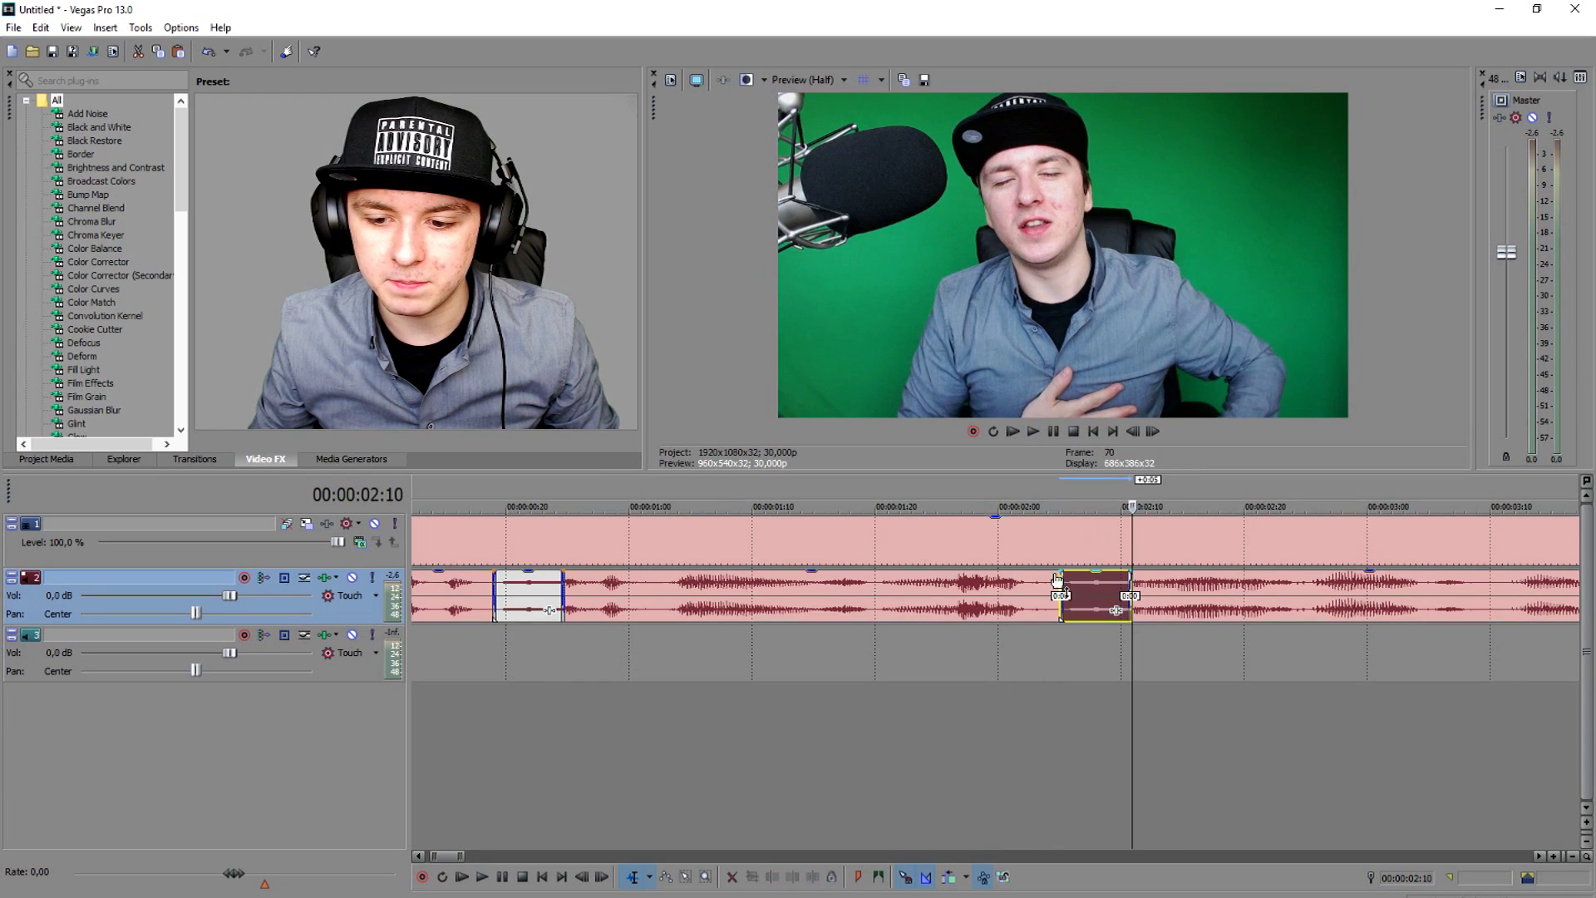
key(space)
scroll(921, 582, down, 3)
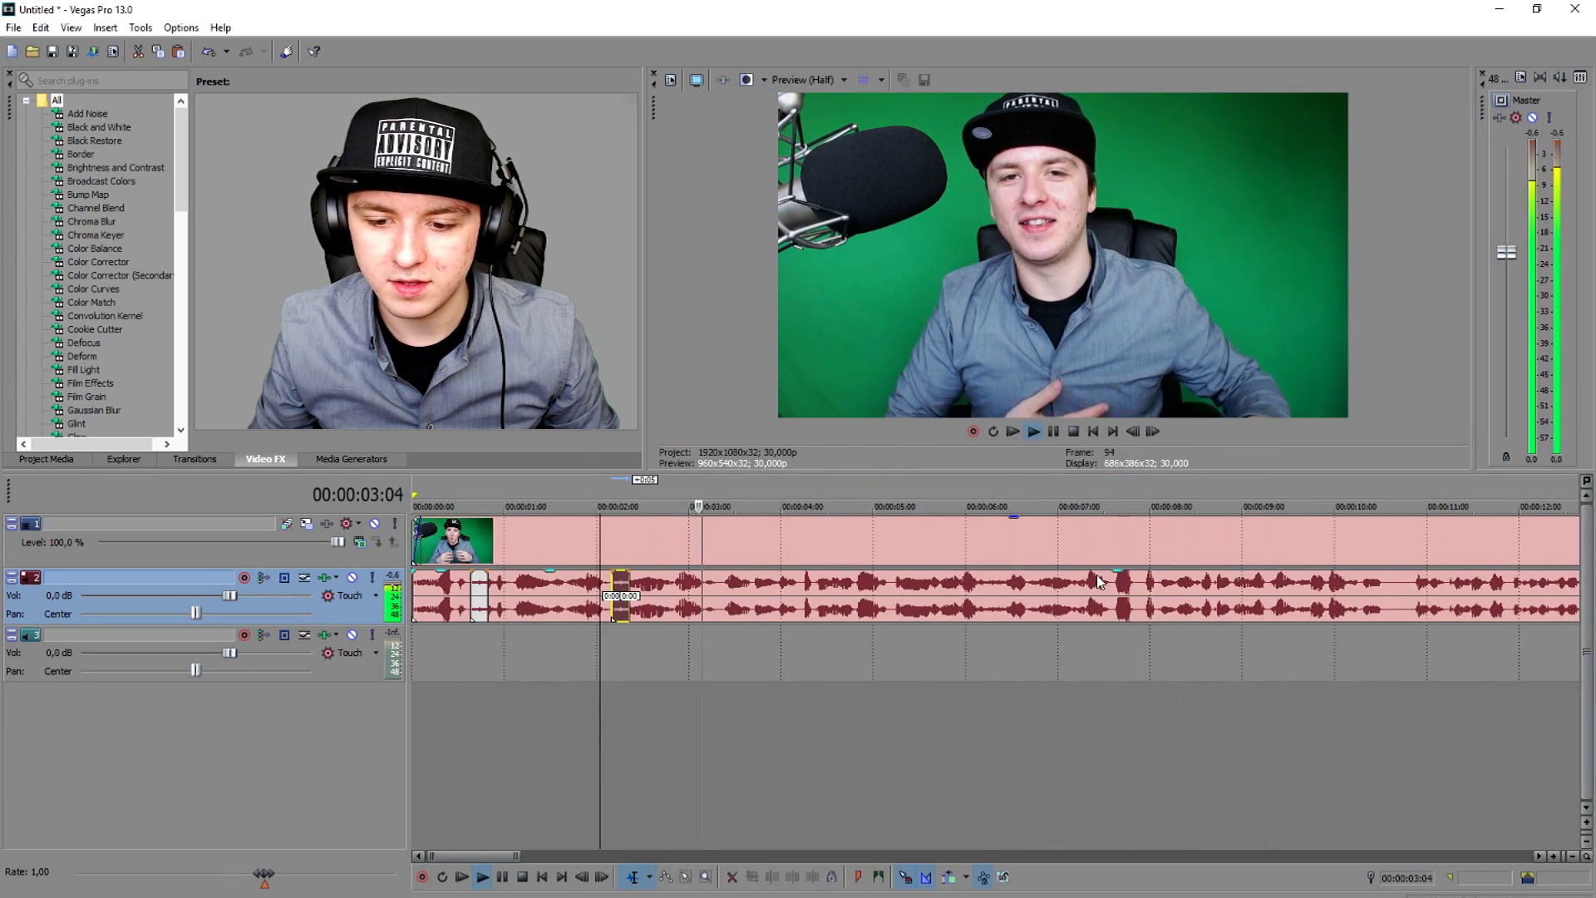
click(928, 542)
key(space)
scroll(980, 582, up, 2)
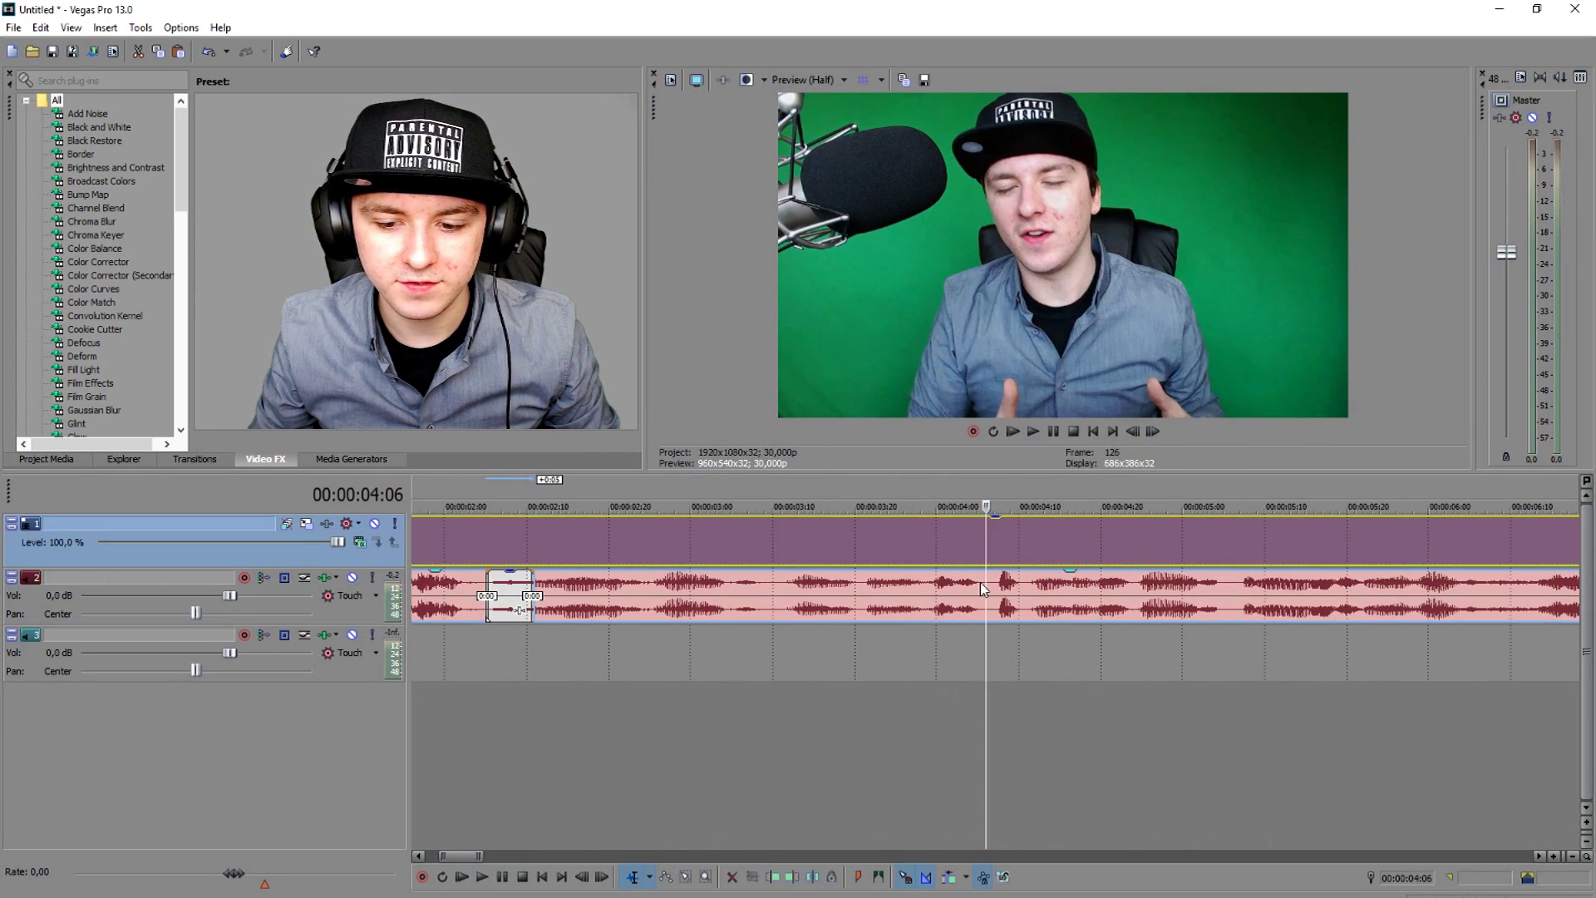
key(ctrl+v)
click(937, 500)
scroll(1076, 589, up, 2)
key(space)
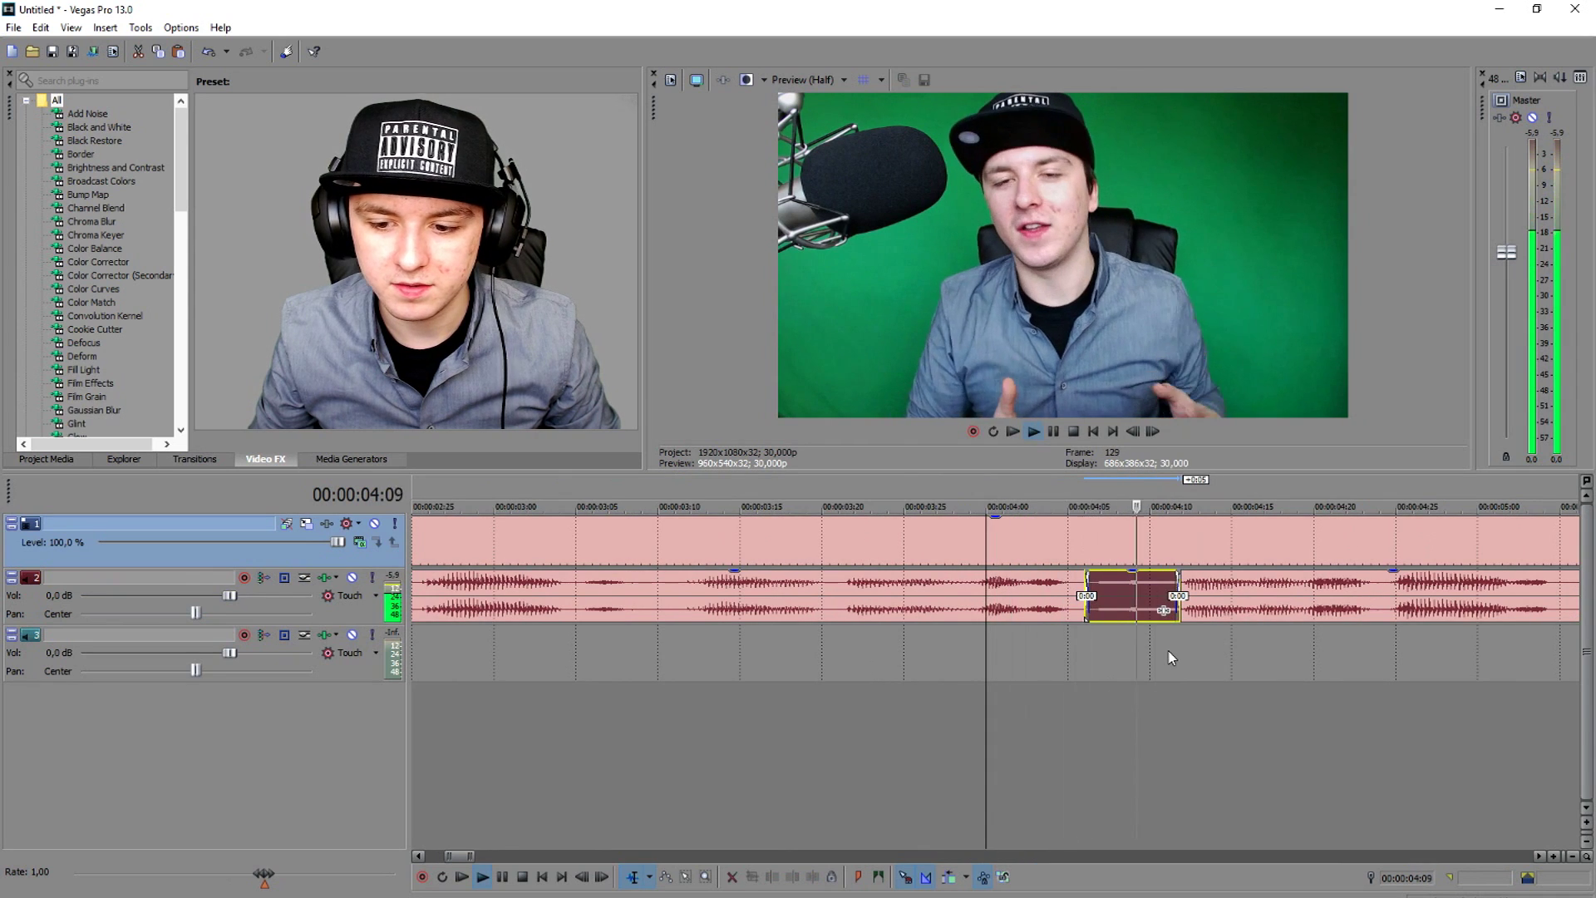
- Paste the sound clip over the word at about 00:00:07:27 on the voice track and play it from 00:00:07:17
scroll(1151, 641, down, 3)
scroll(1152, 599, down, 2)
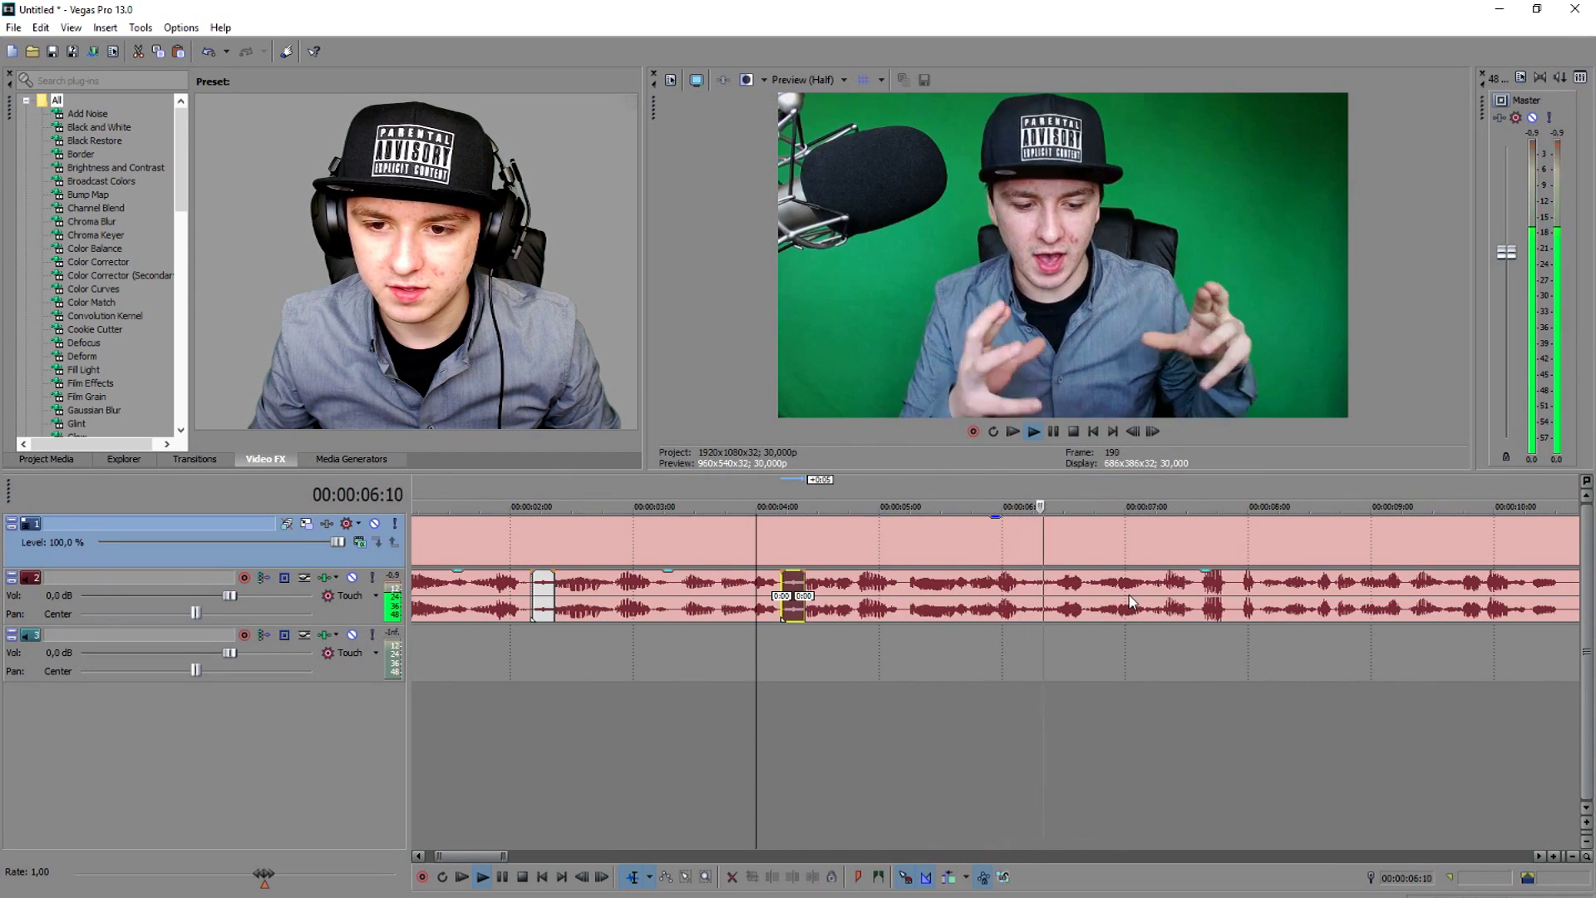
click(1235, 594)
key(space)
scroll(1235, 594, up, 3)
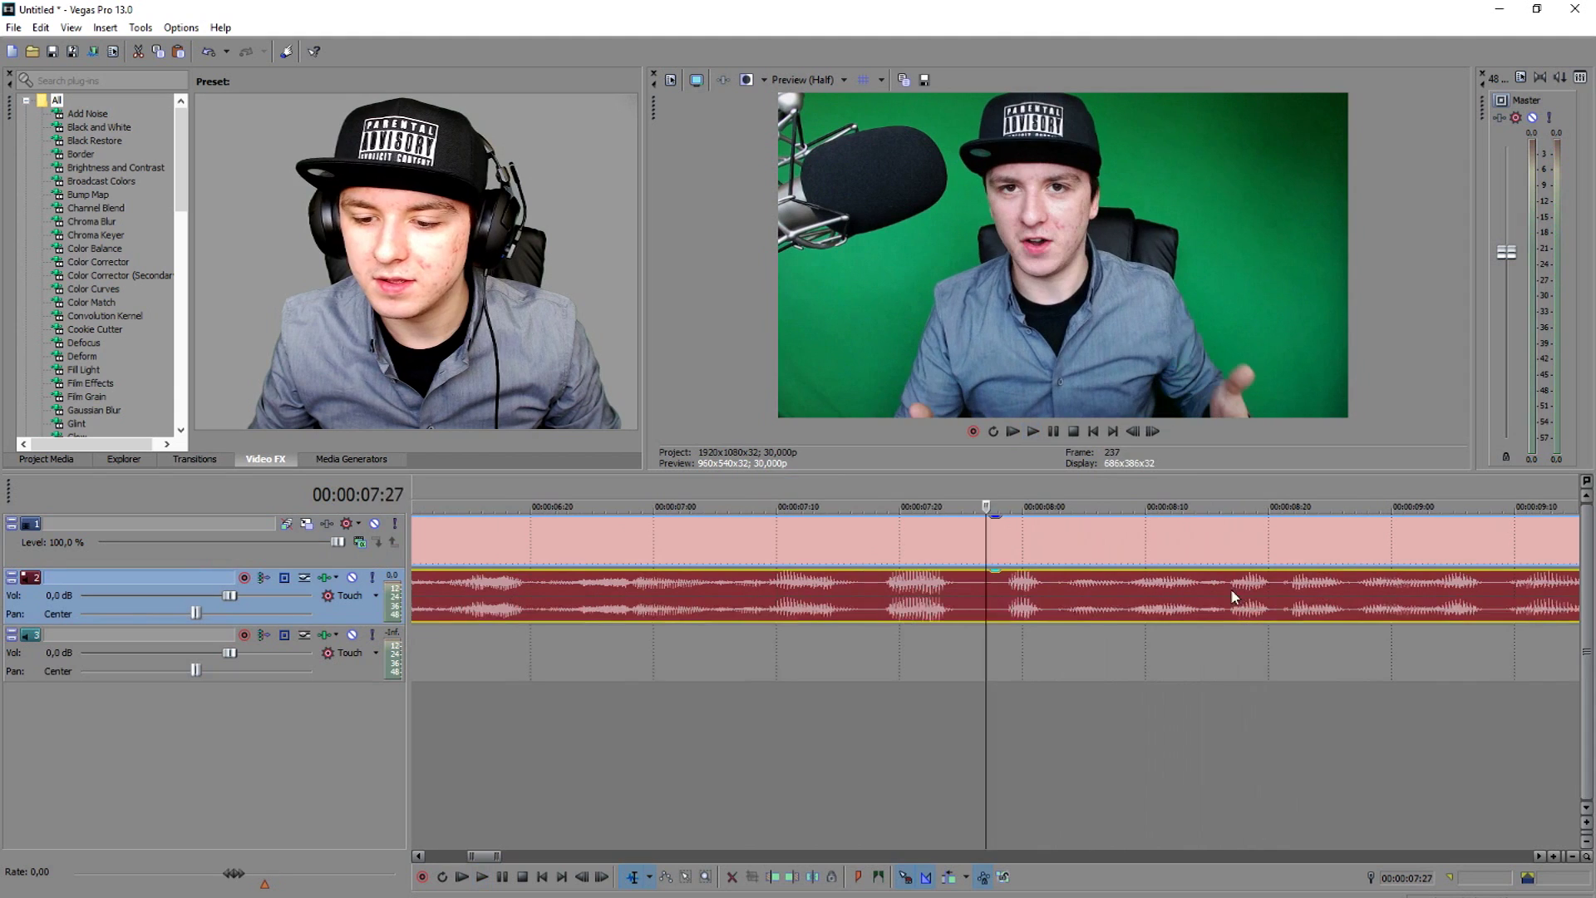
shift+click(1059, 591)
click(862, 489)
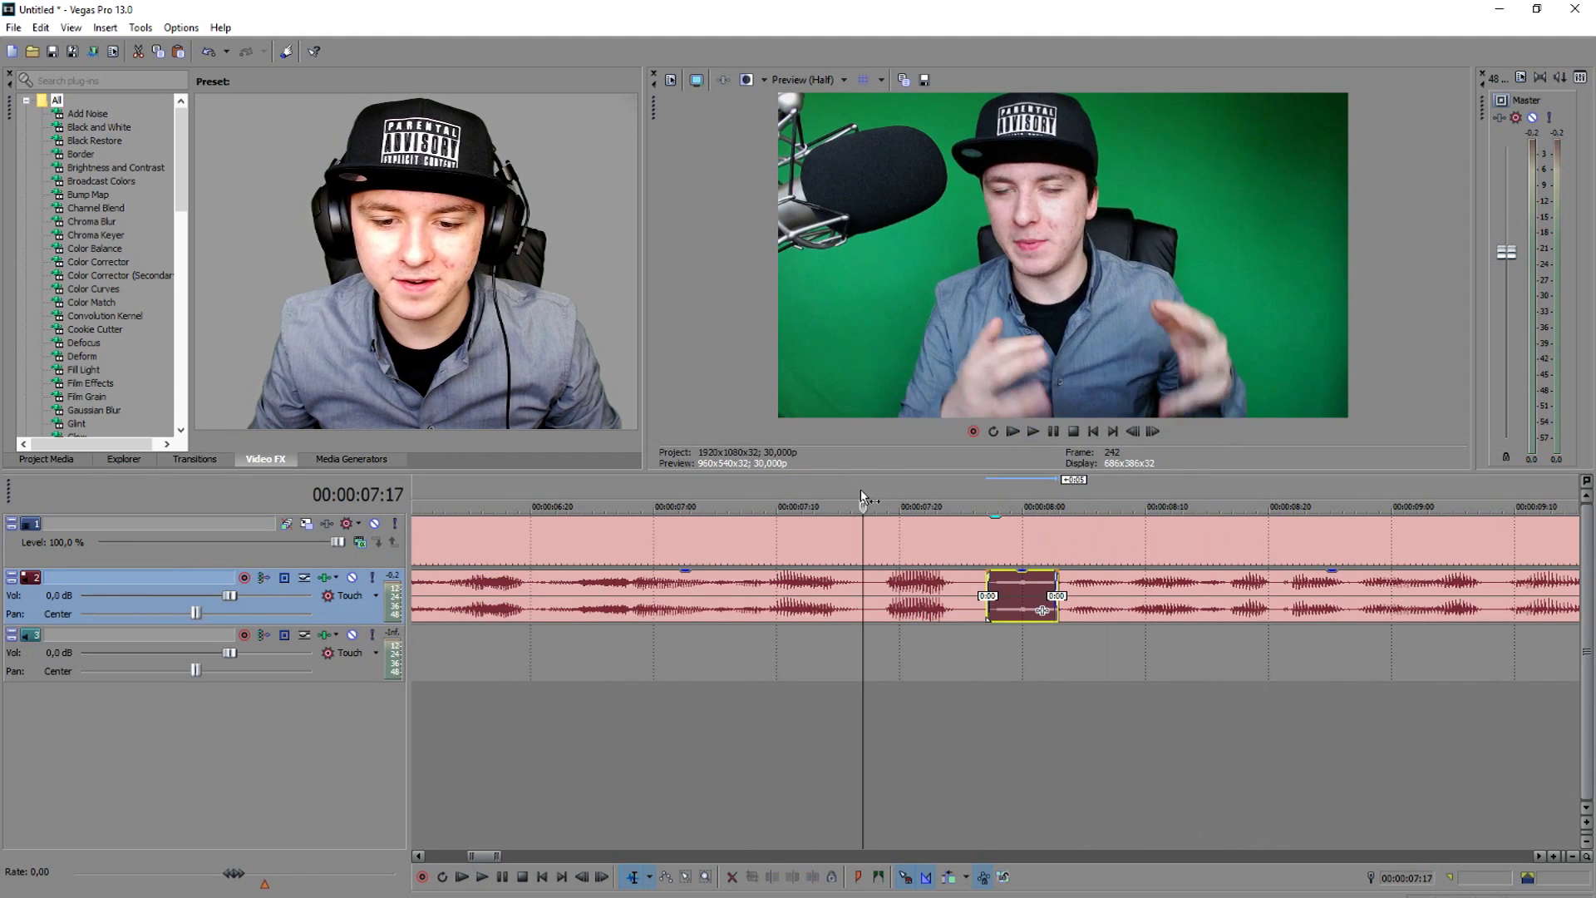
key(space)
key(space)
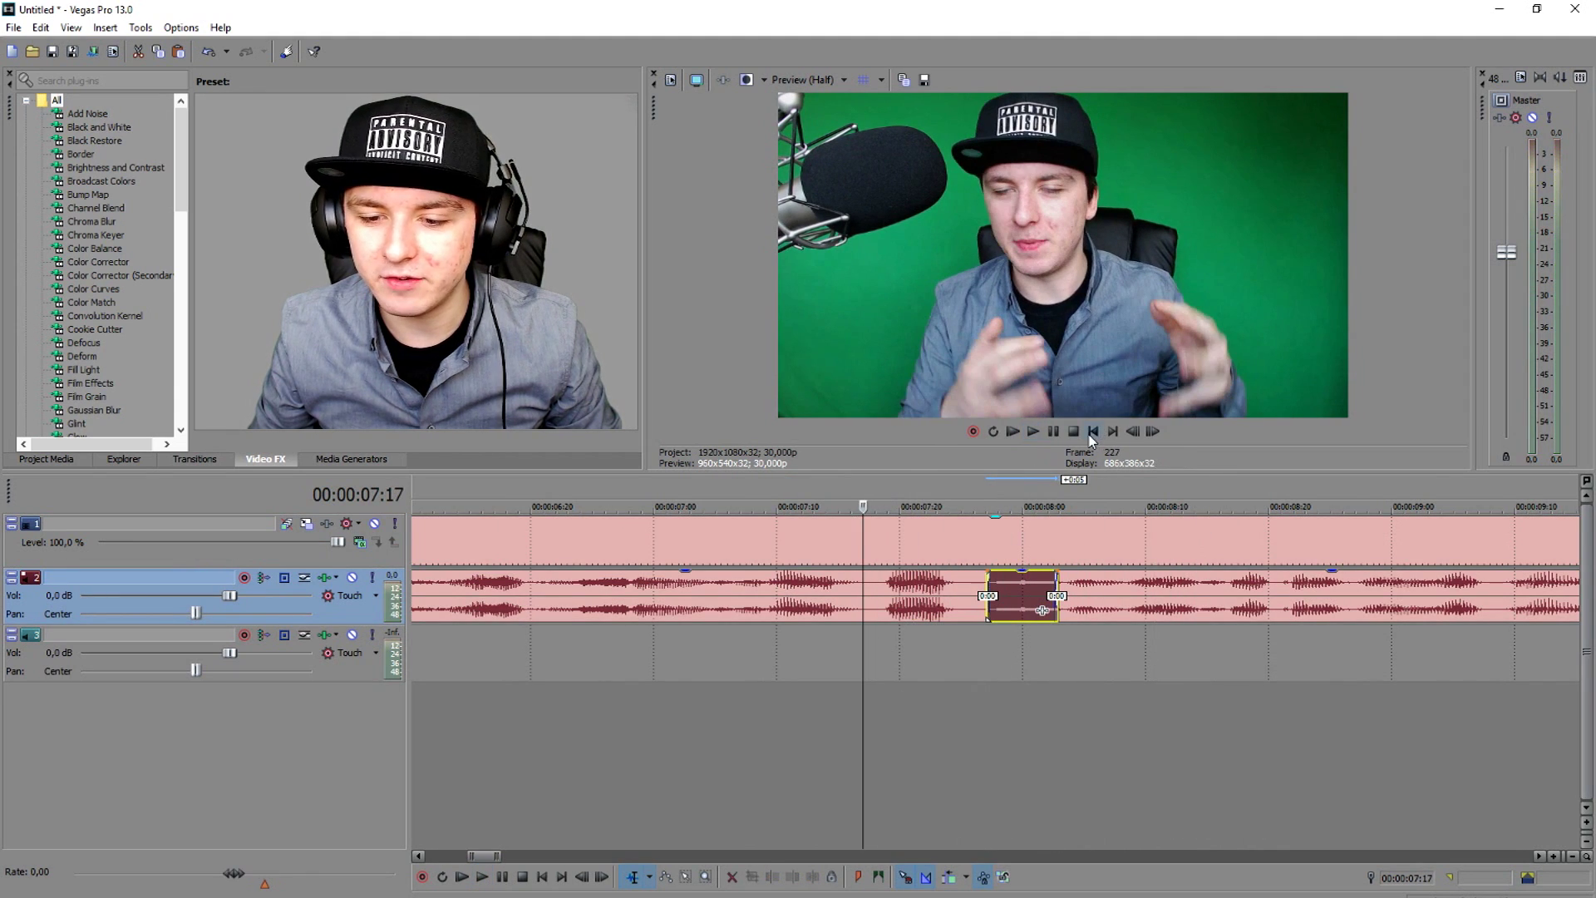
- Return to the timeline start, play on through the recording and paste the sound clip on the voice track at about 00:00:13:27
click(1092, 433)
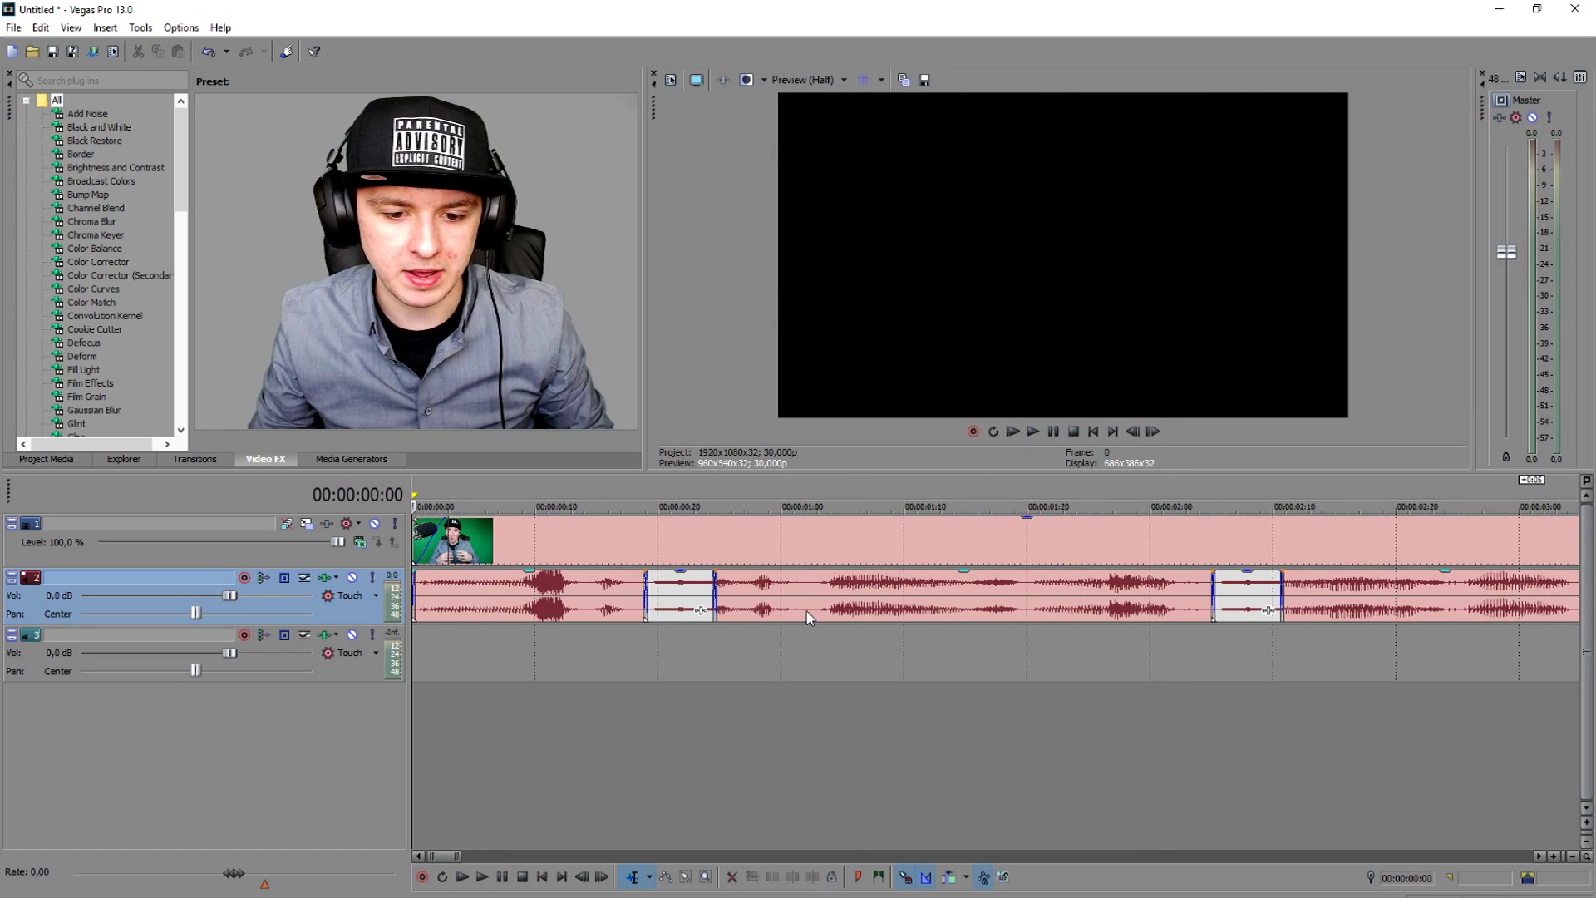
scroll(807, 600, down, 2)
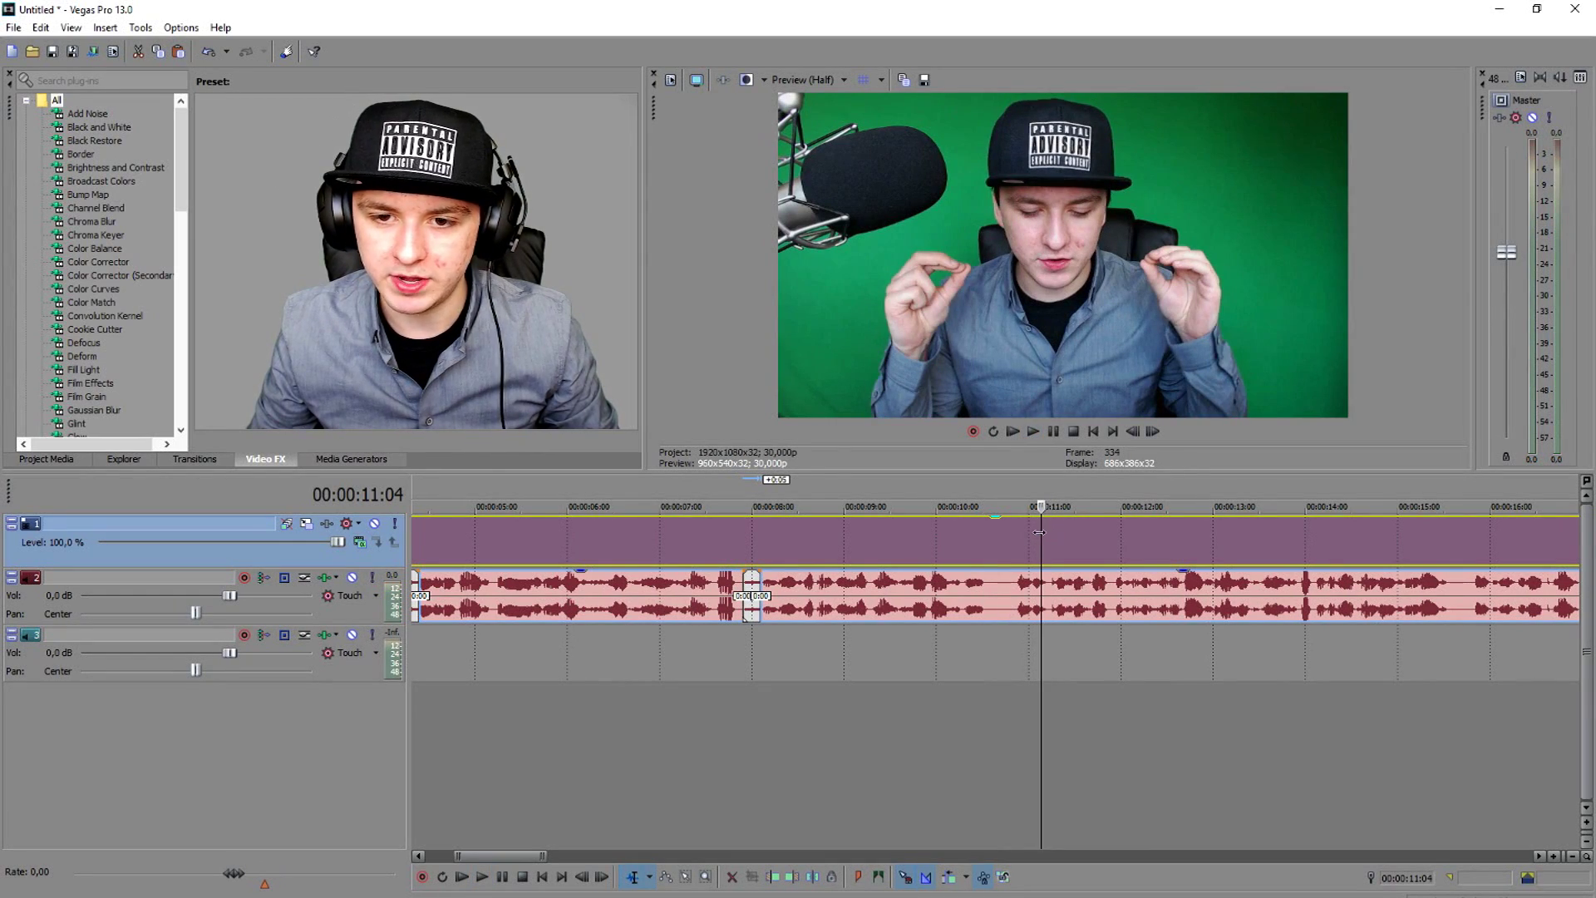
key(space)
scroll(1086, 555, up, 2)
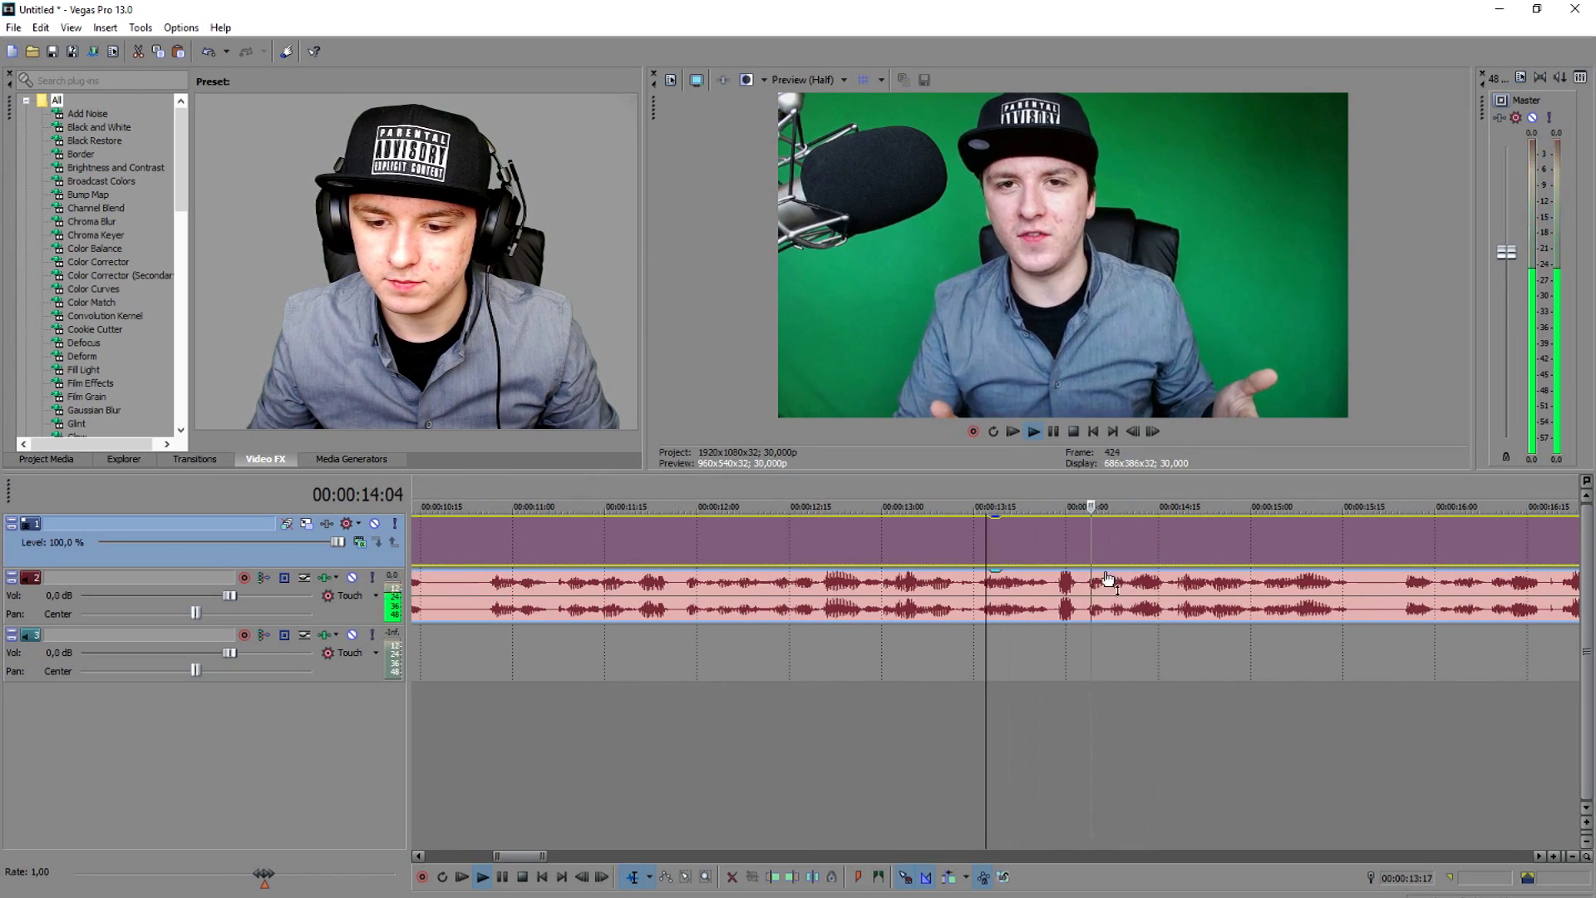
key(space)
click(1048, 592)
key(ctrl+v)
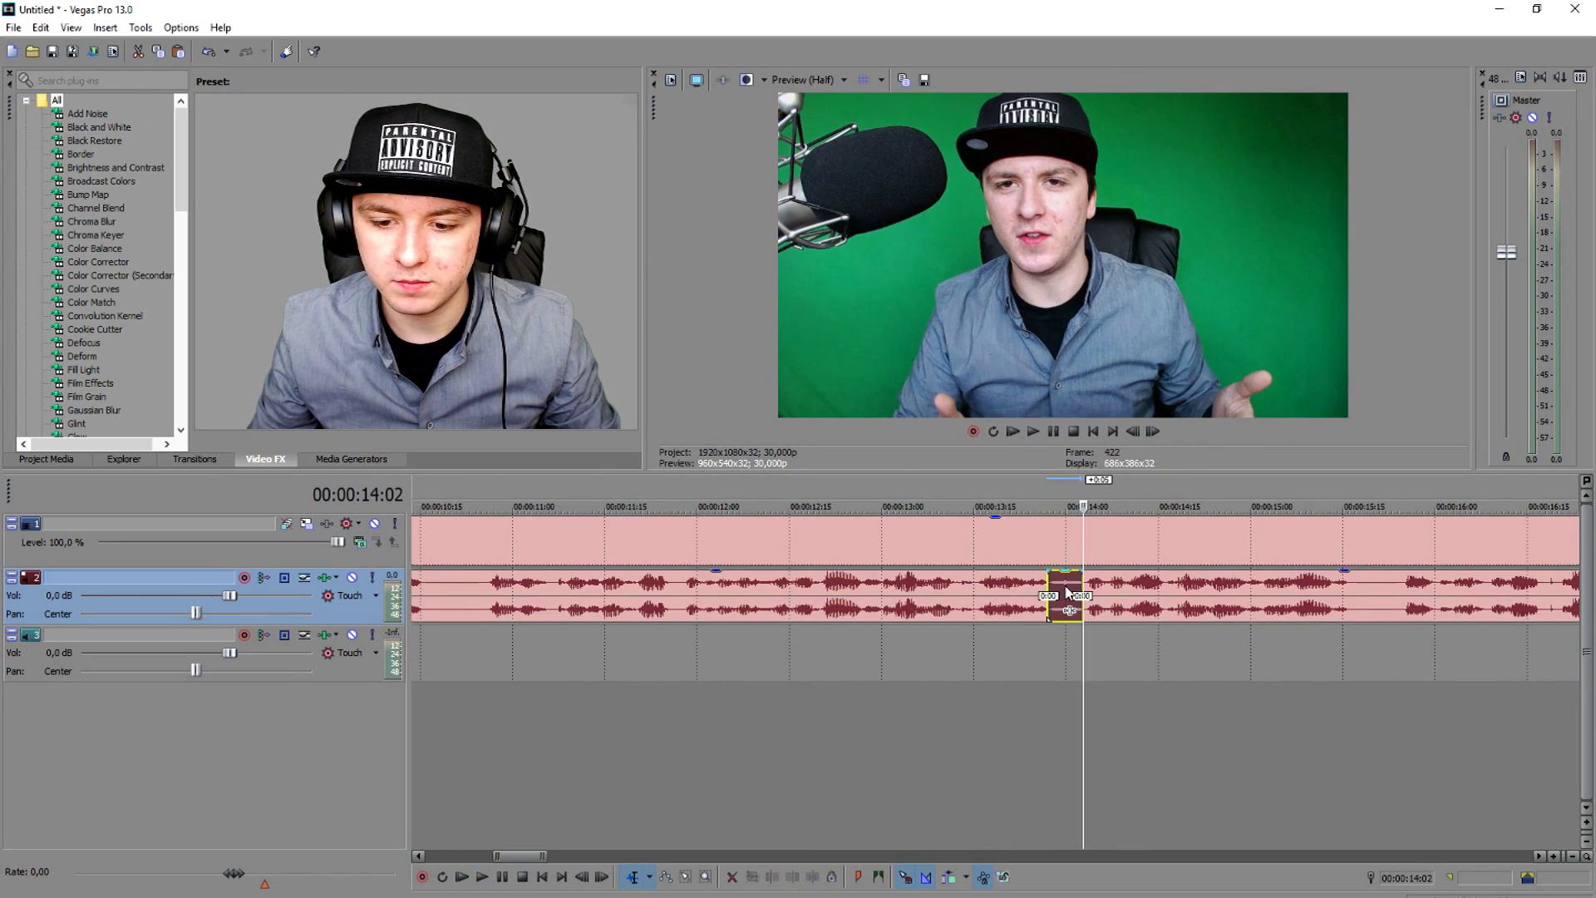
- Play from 00:00:13:15 and nudge the pasted sound clip one frame later, to about 00:00:13:28
click(975, 502)
key(space)
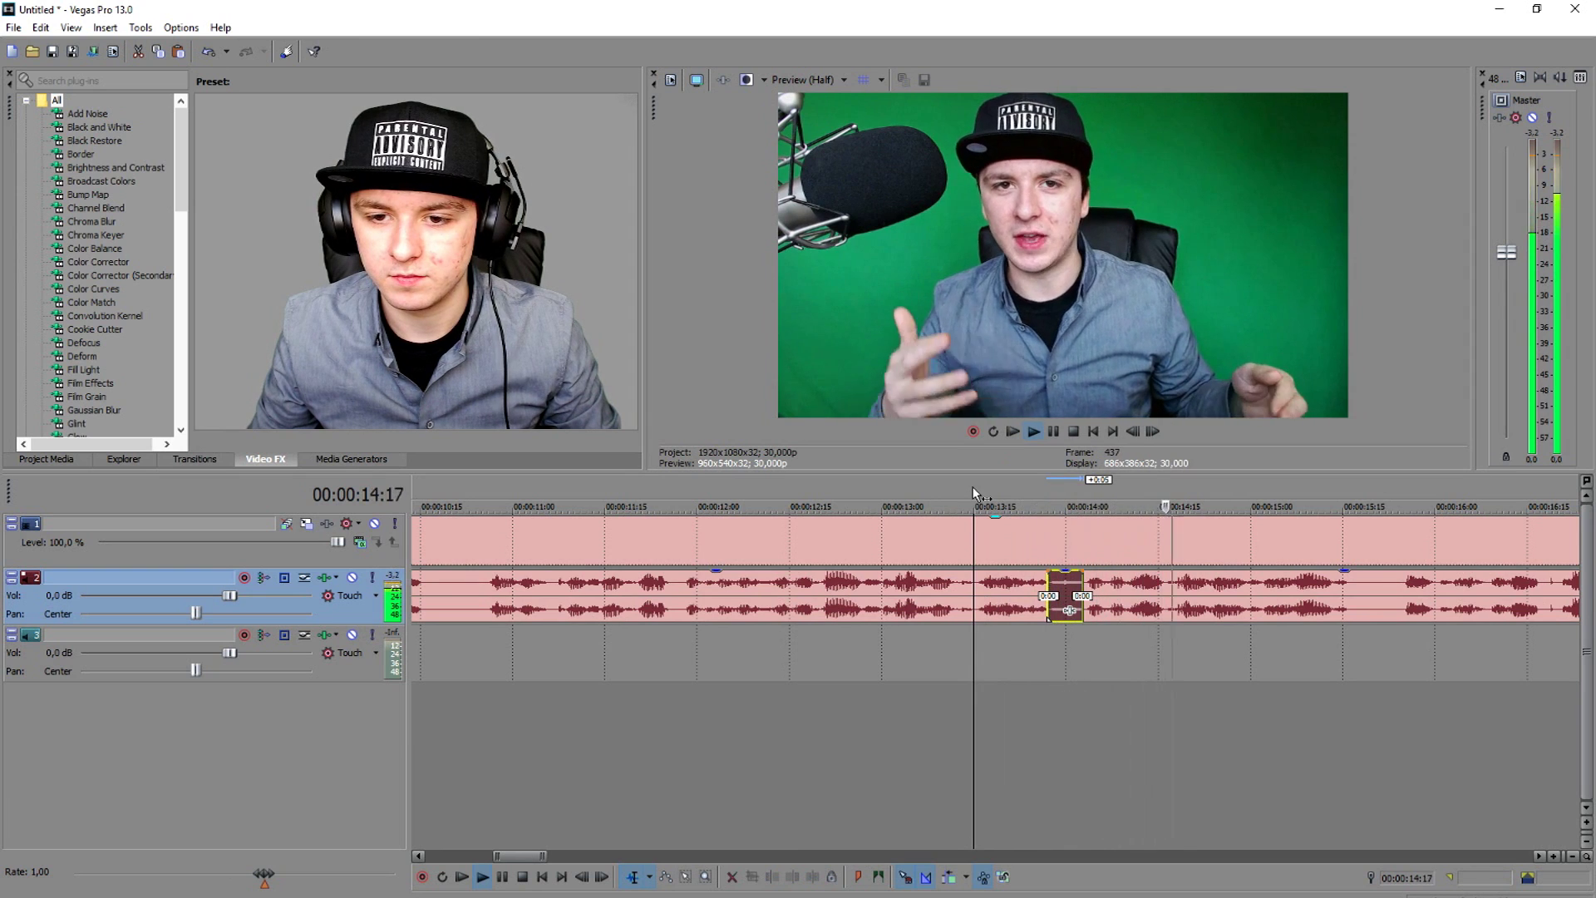
key(space)
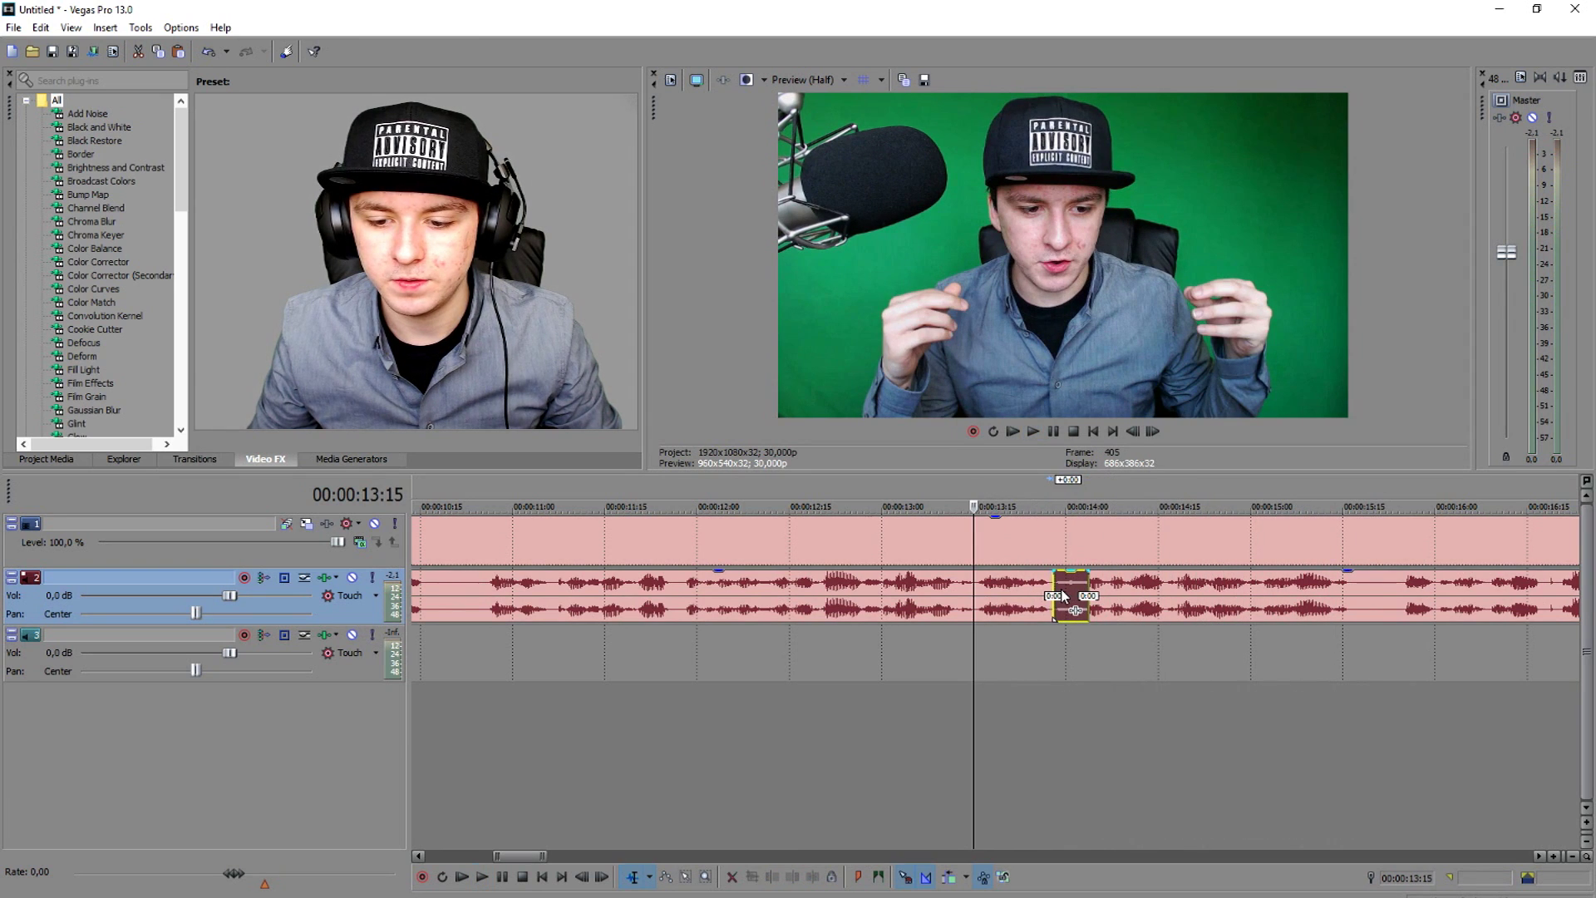
key(space)
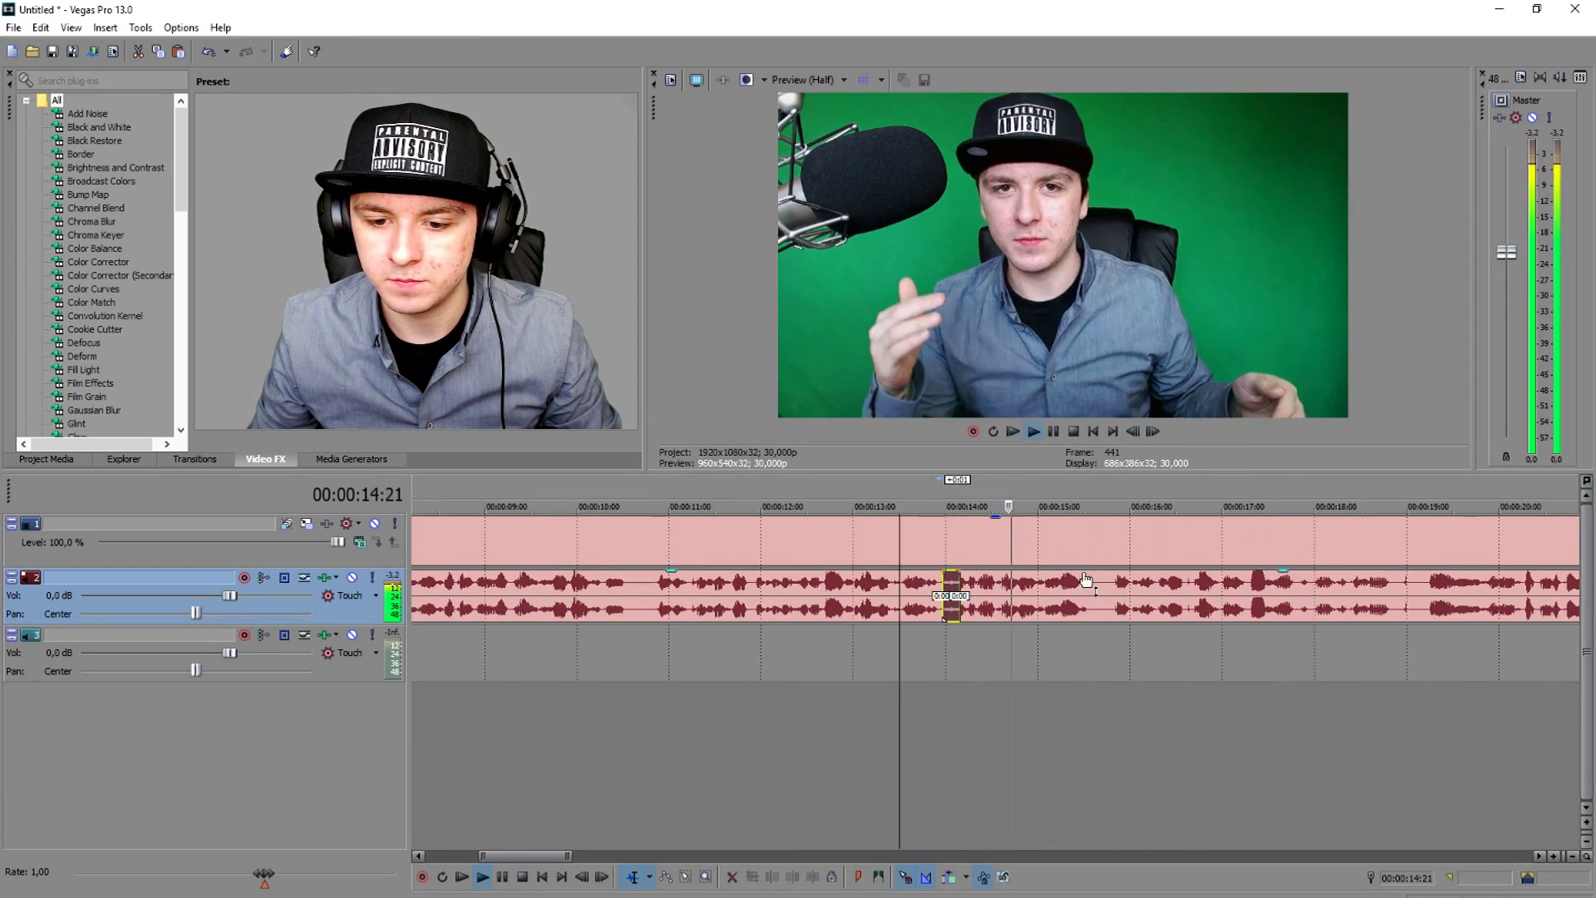
- Skip ahead through the recording and paste the sound clip over the voice at about 00:00:20:06
click(1174, 582)
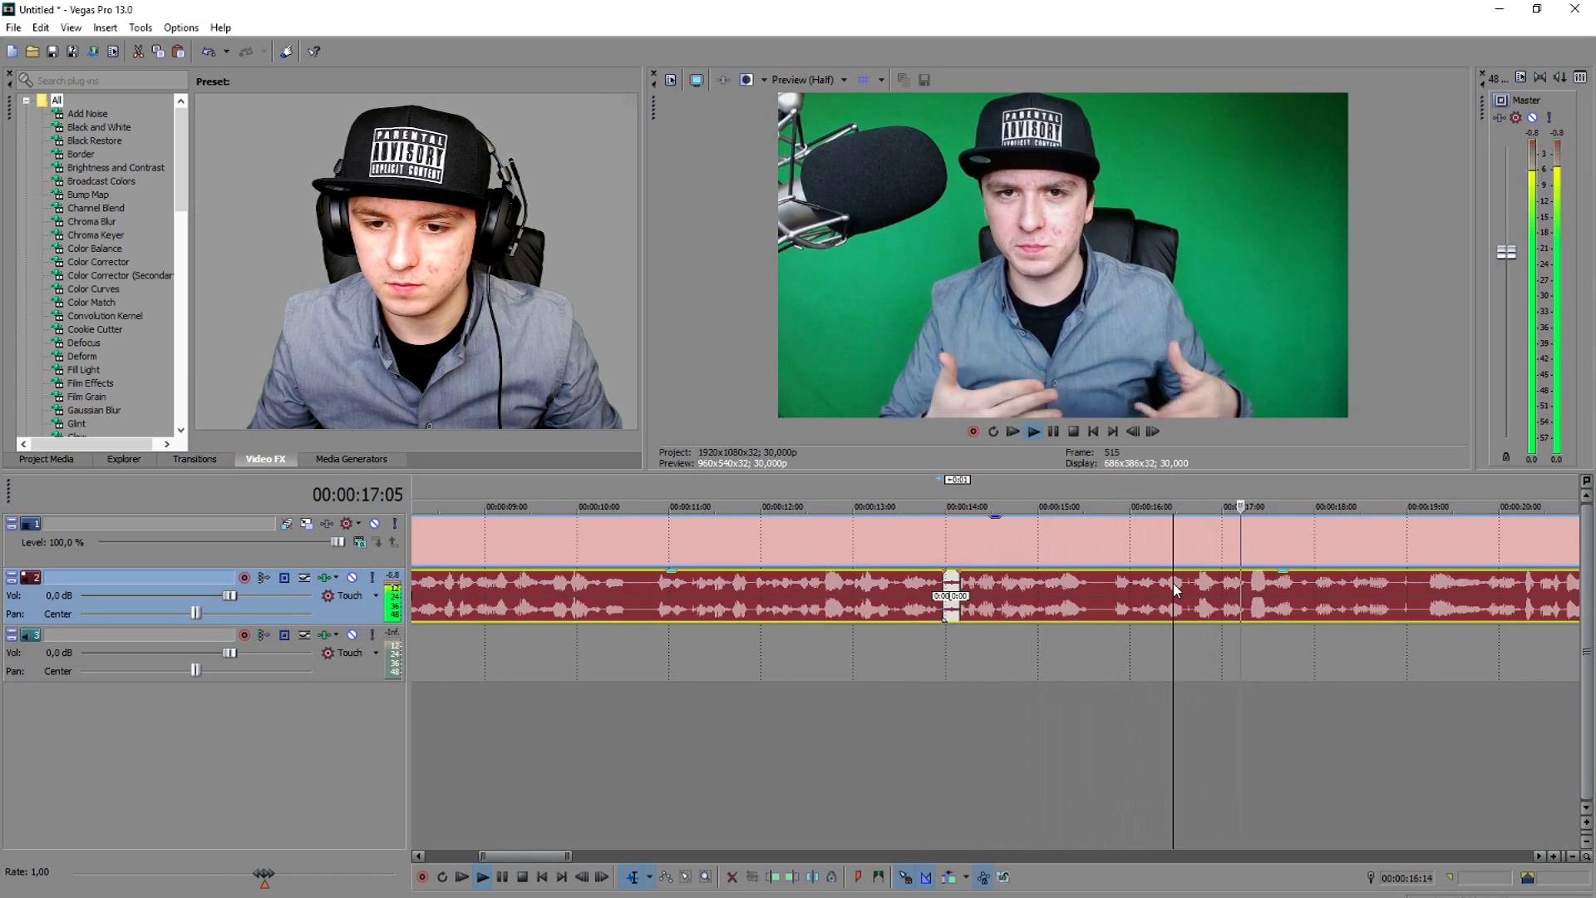
click(1310, 592)
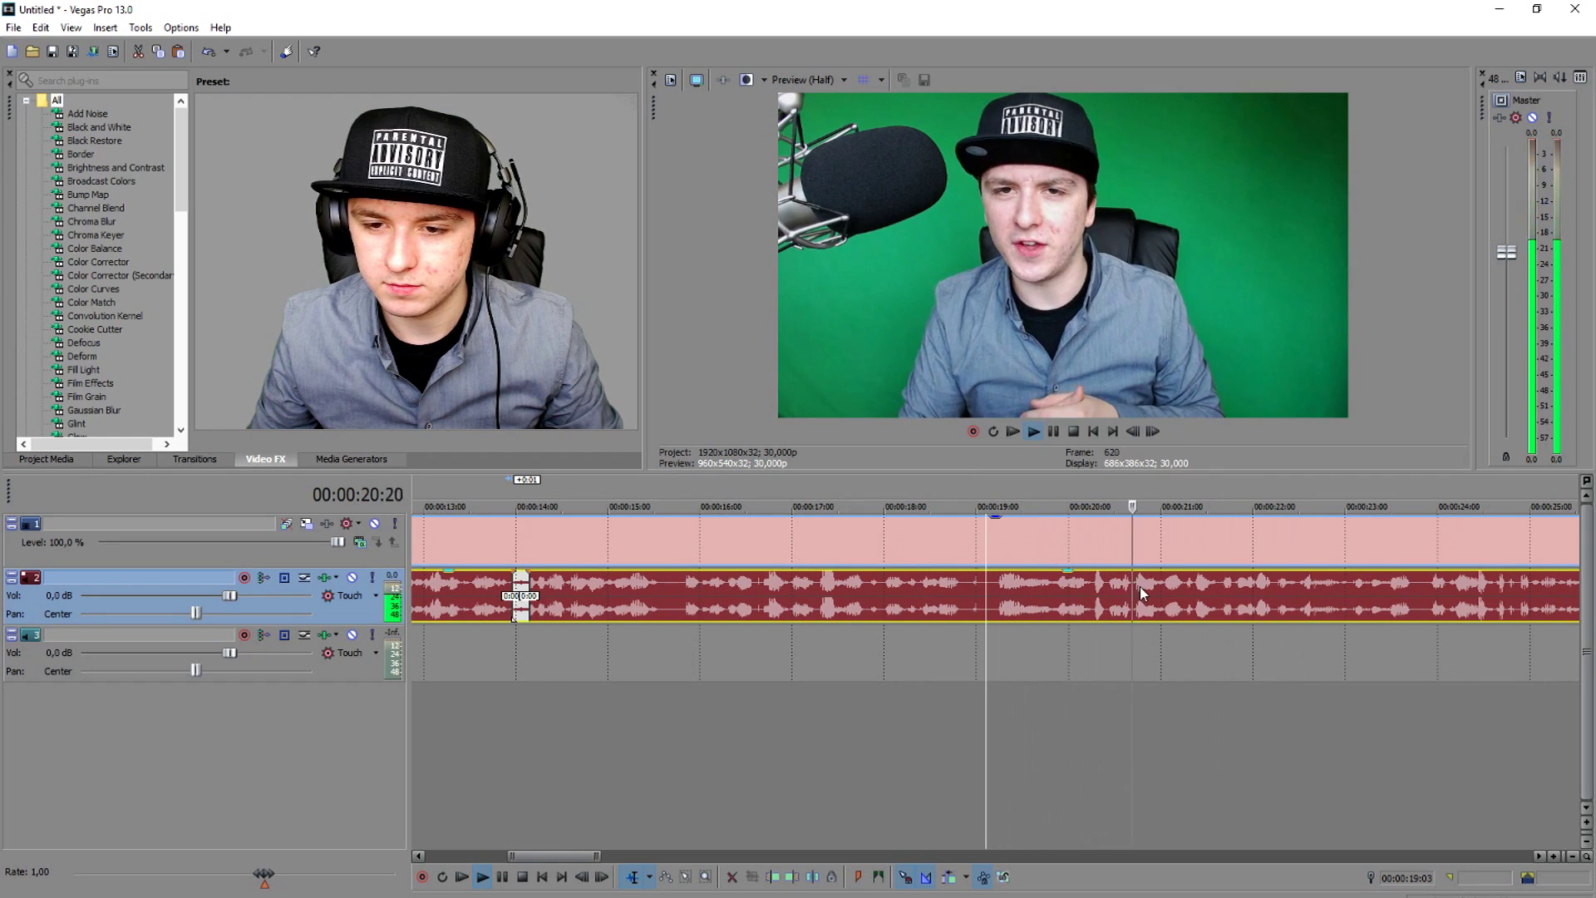
click(1085, 591)
key(space)
scroll(1089, 591, up, 1)
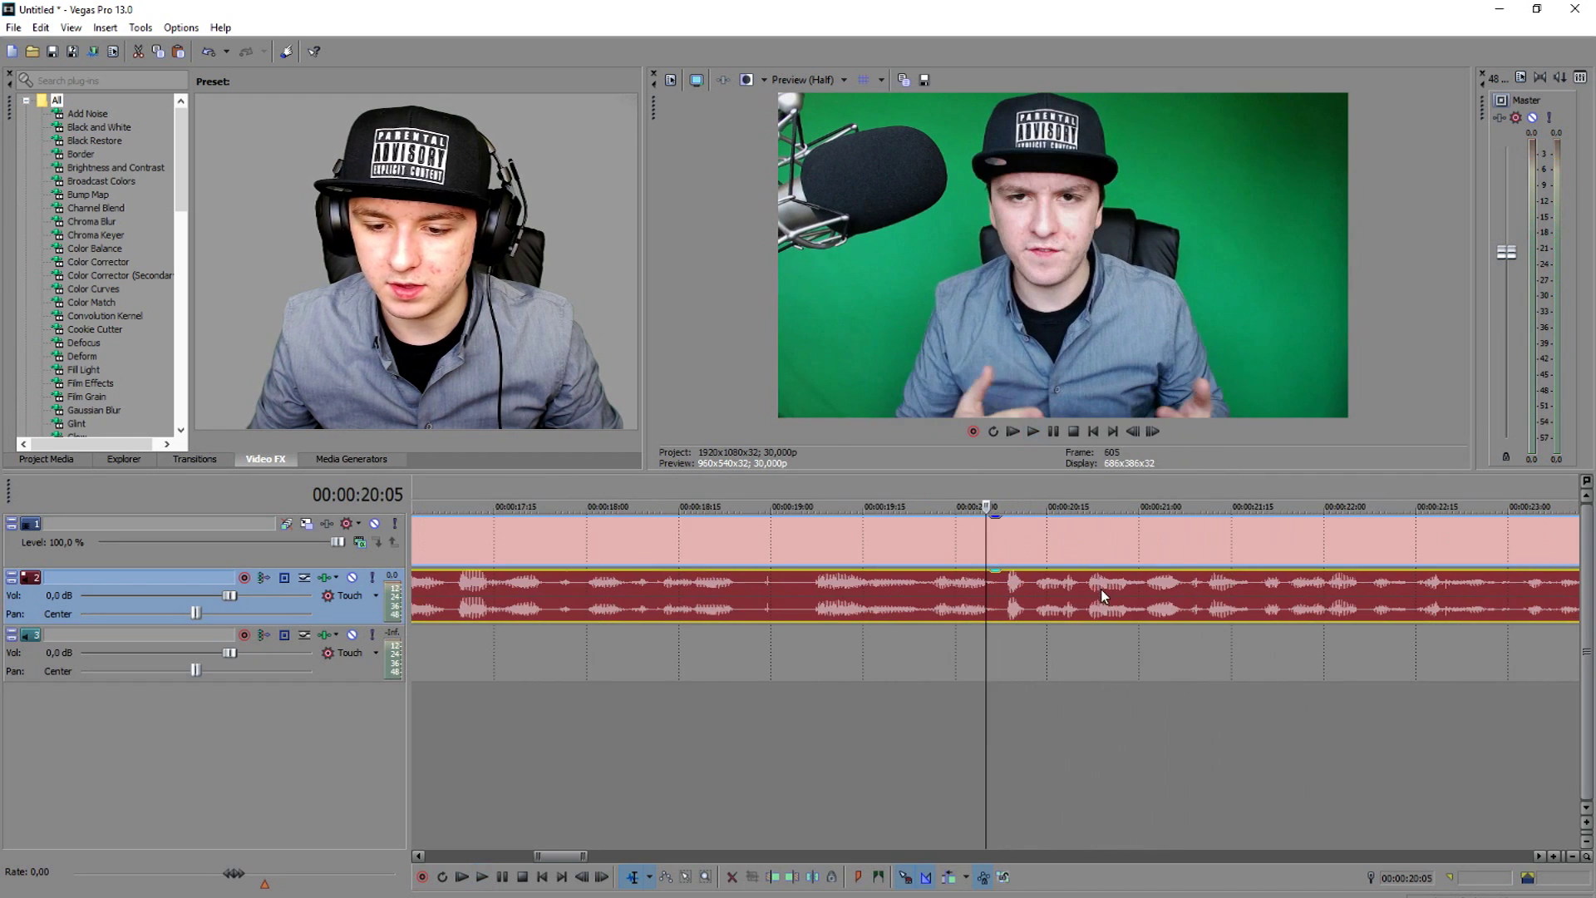
click(993, 582)
key(space)
drag(994, 582, 1028, 594)
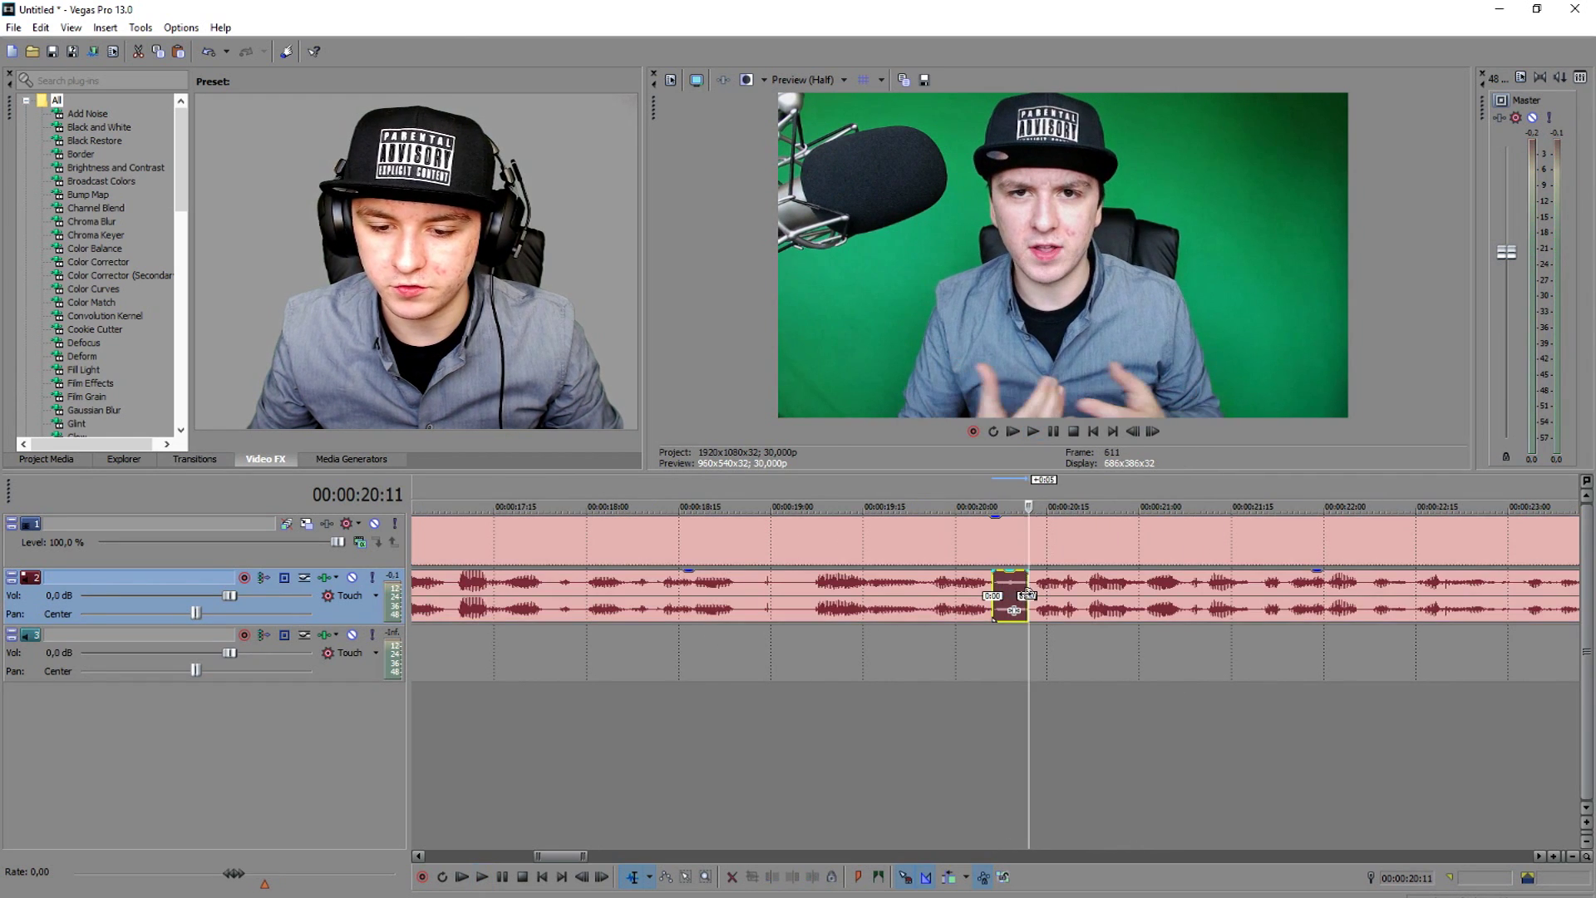
- Play the recording from 00:00:19:23 and from 00:00:19:12 to check the sound clip pasted at about 00:00:20:06
click(910, 481)
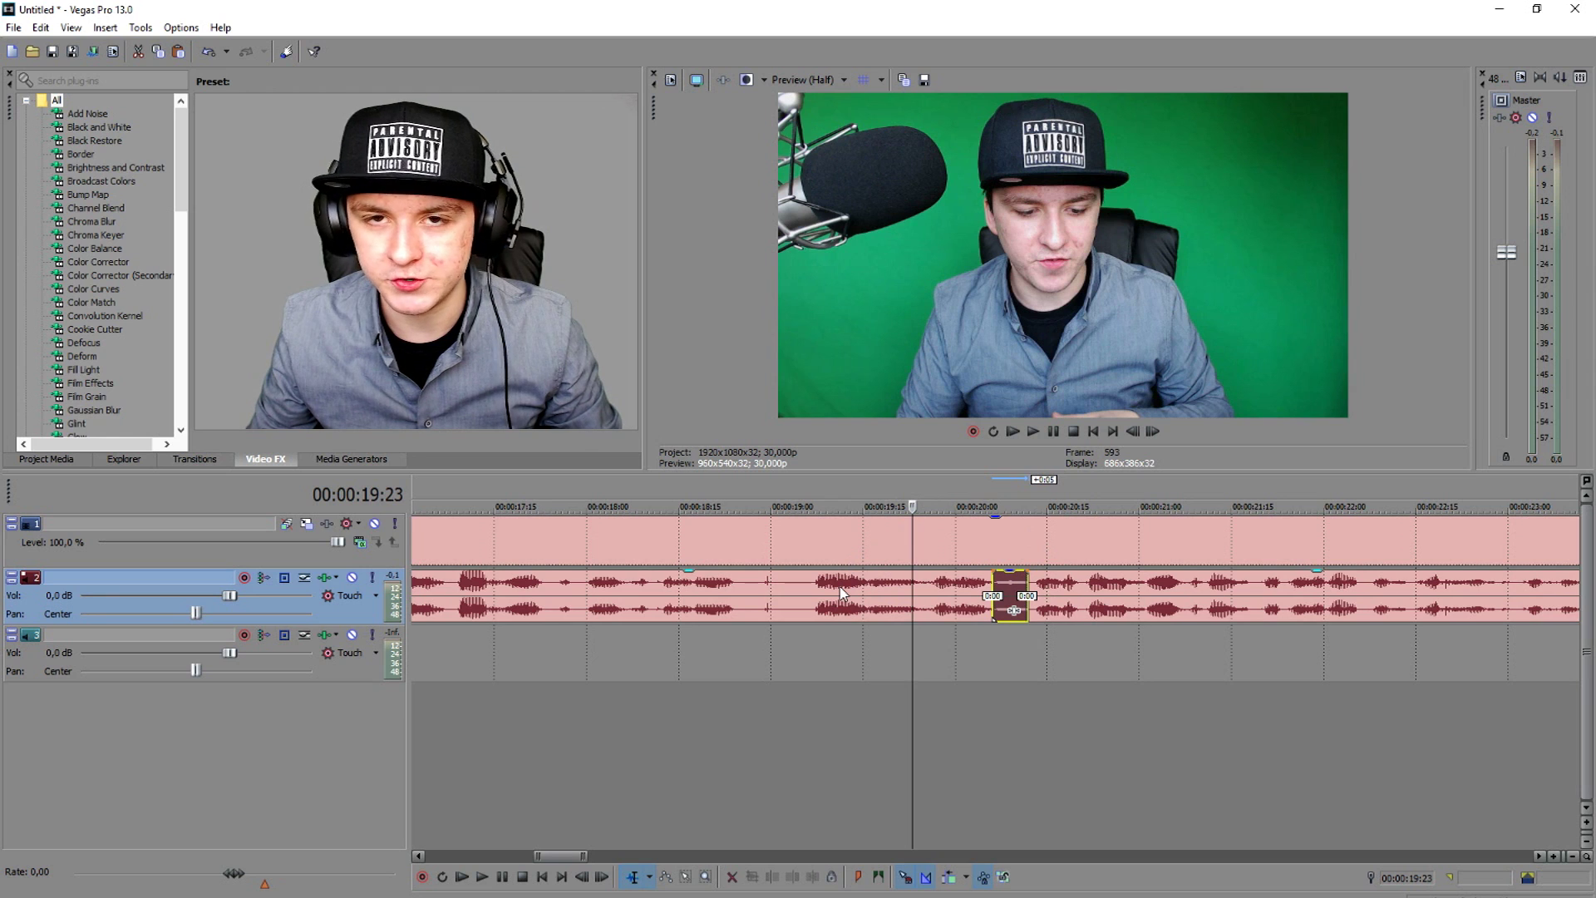
click(844, 544)
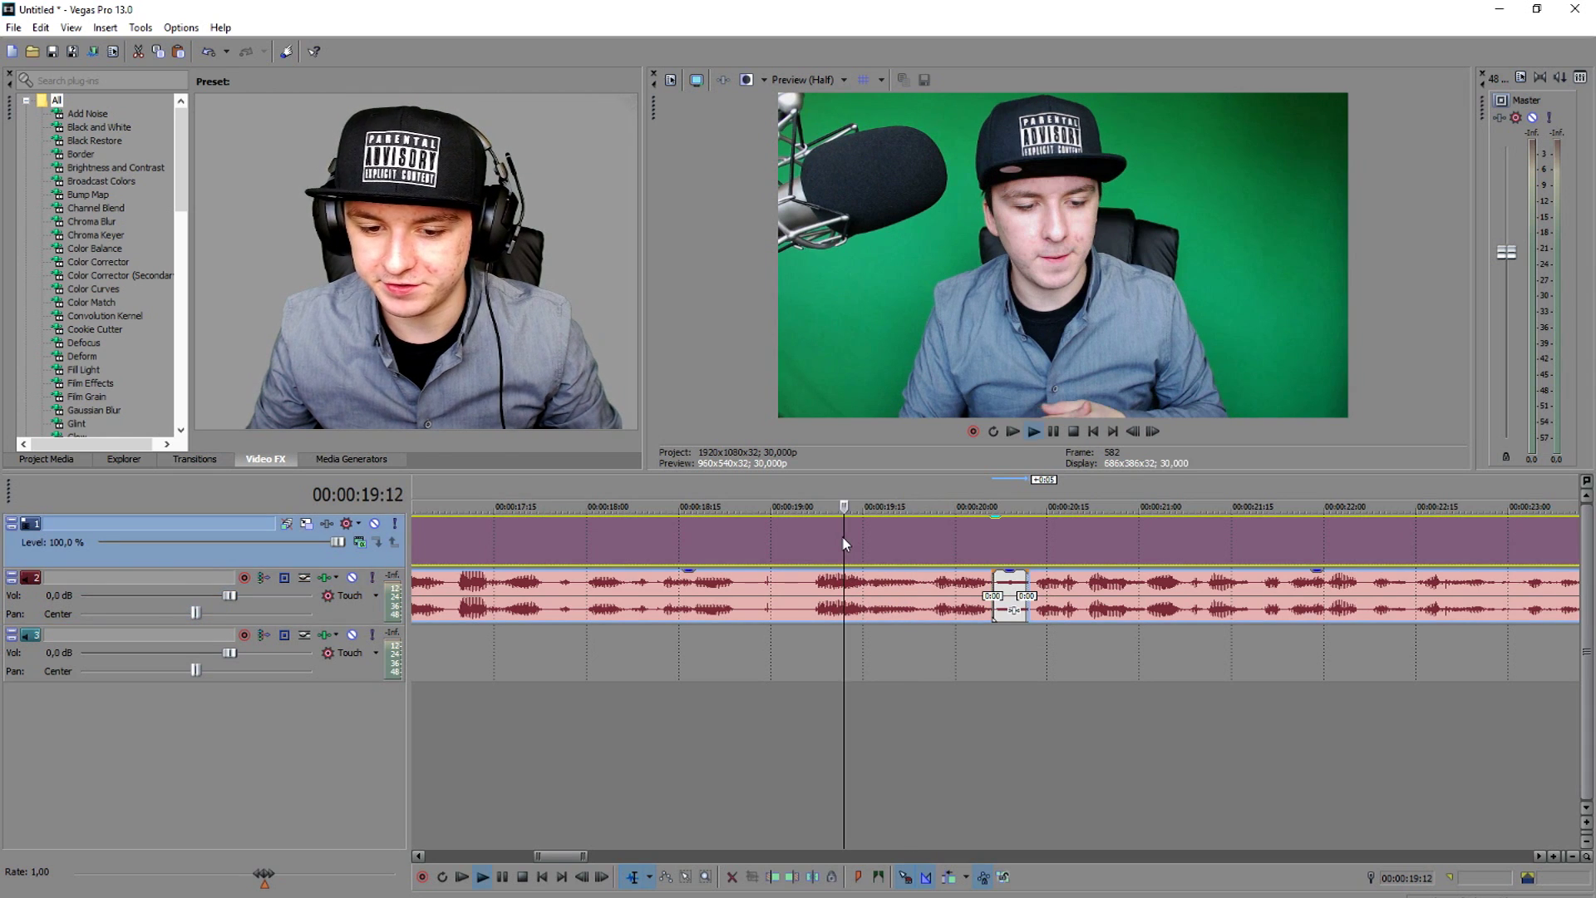
key(space)
scroll(1080, 549, down, 2)
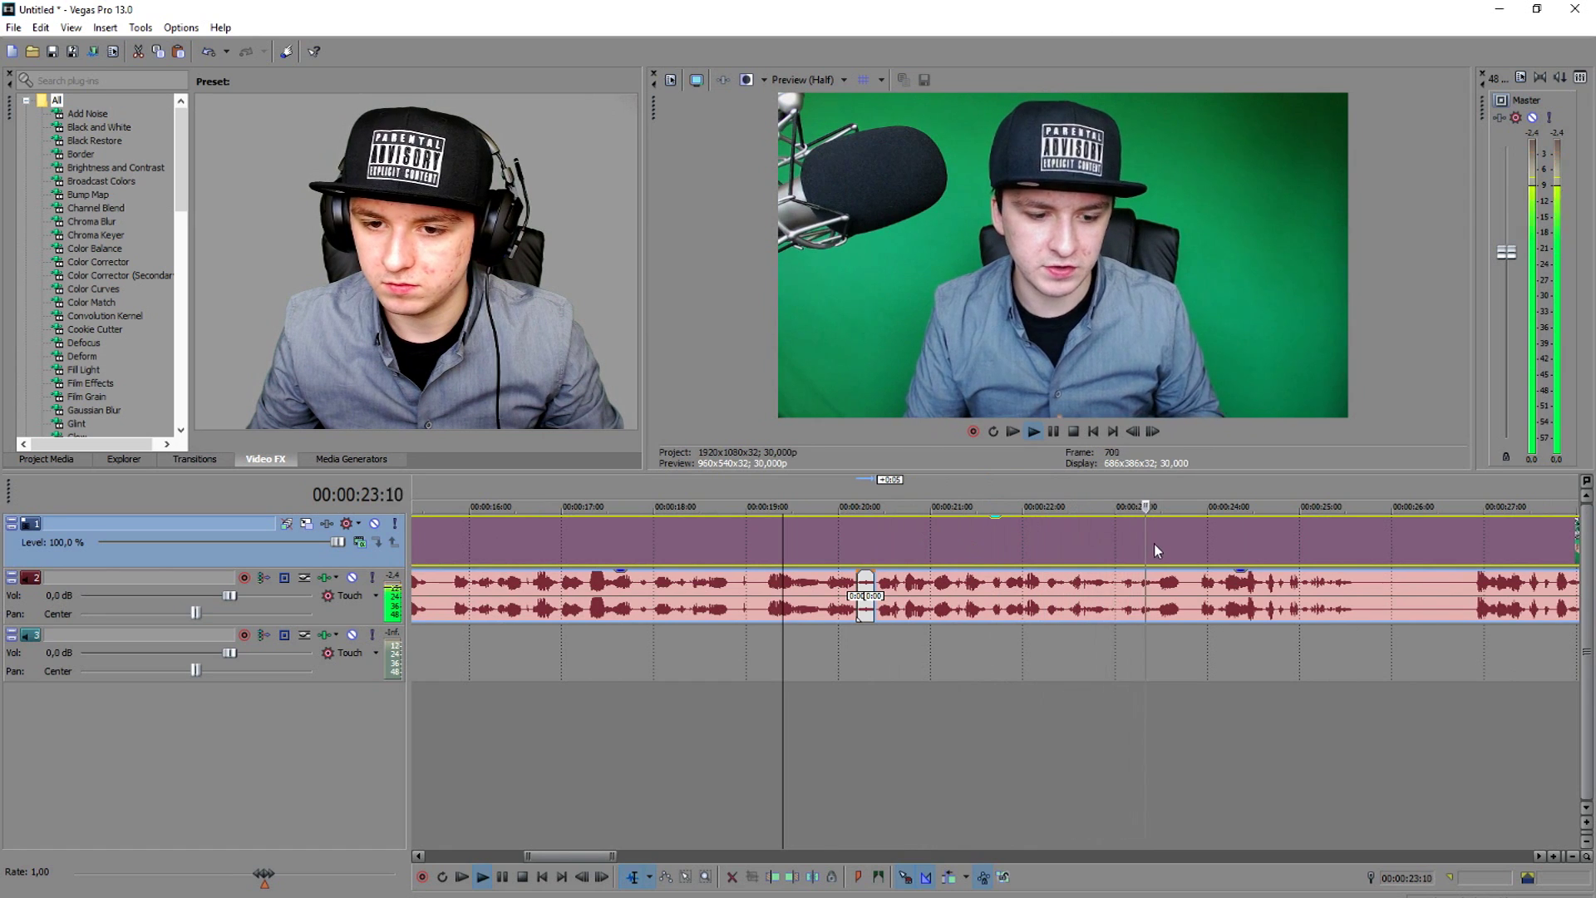
- Skip ahead to play from 00:00:24:21 and paste the sound clip over the voice at about 00:00:24:26
click(1270, 540)
scroll(1268, 541, up, 2)
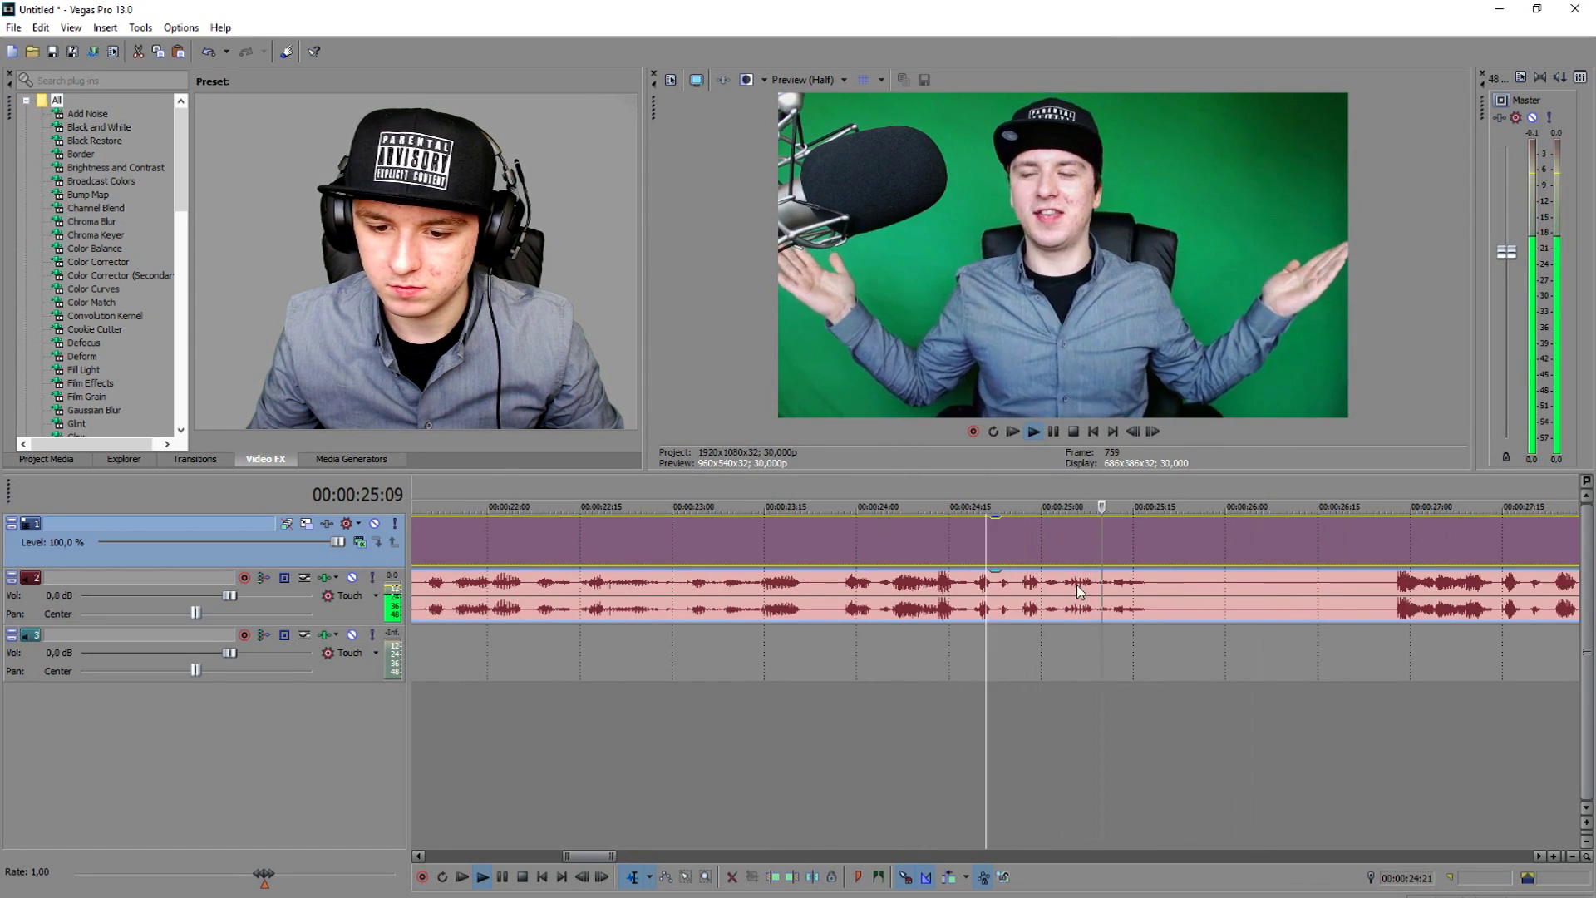
key(space)
click(1015, 551)
key(ctrl+v)
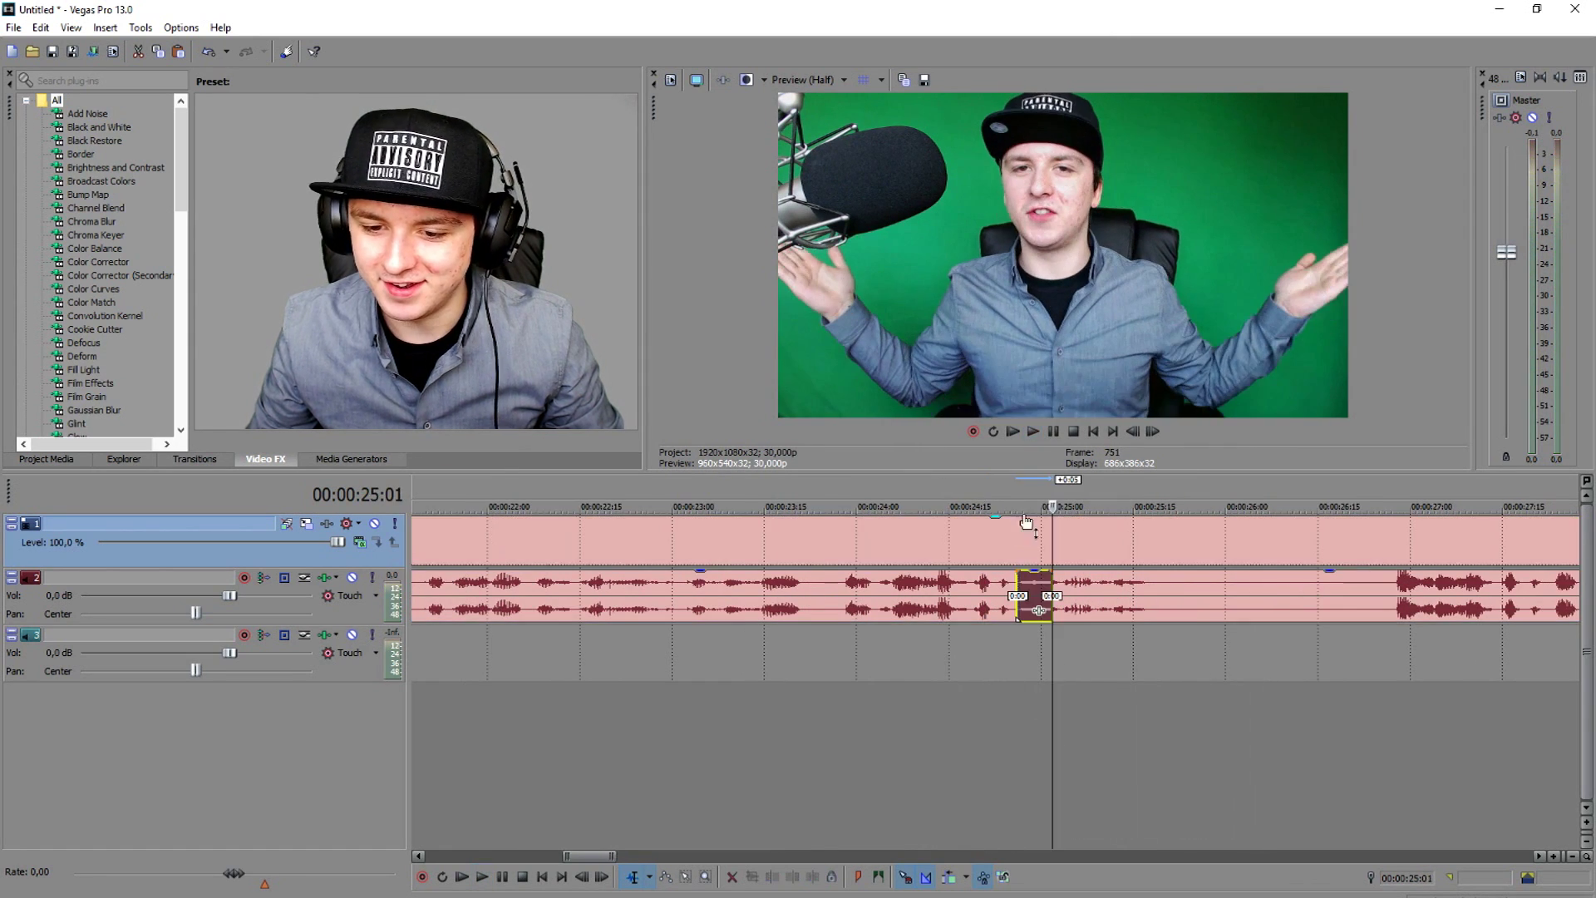
- Play from 00:00:24:23 and from 00:00:24:07 to check the sound clip pasted at about 00:00:24:26
click(998, 479)
scroll(1000, 482, up, 3)
key(space)
key(space)
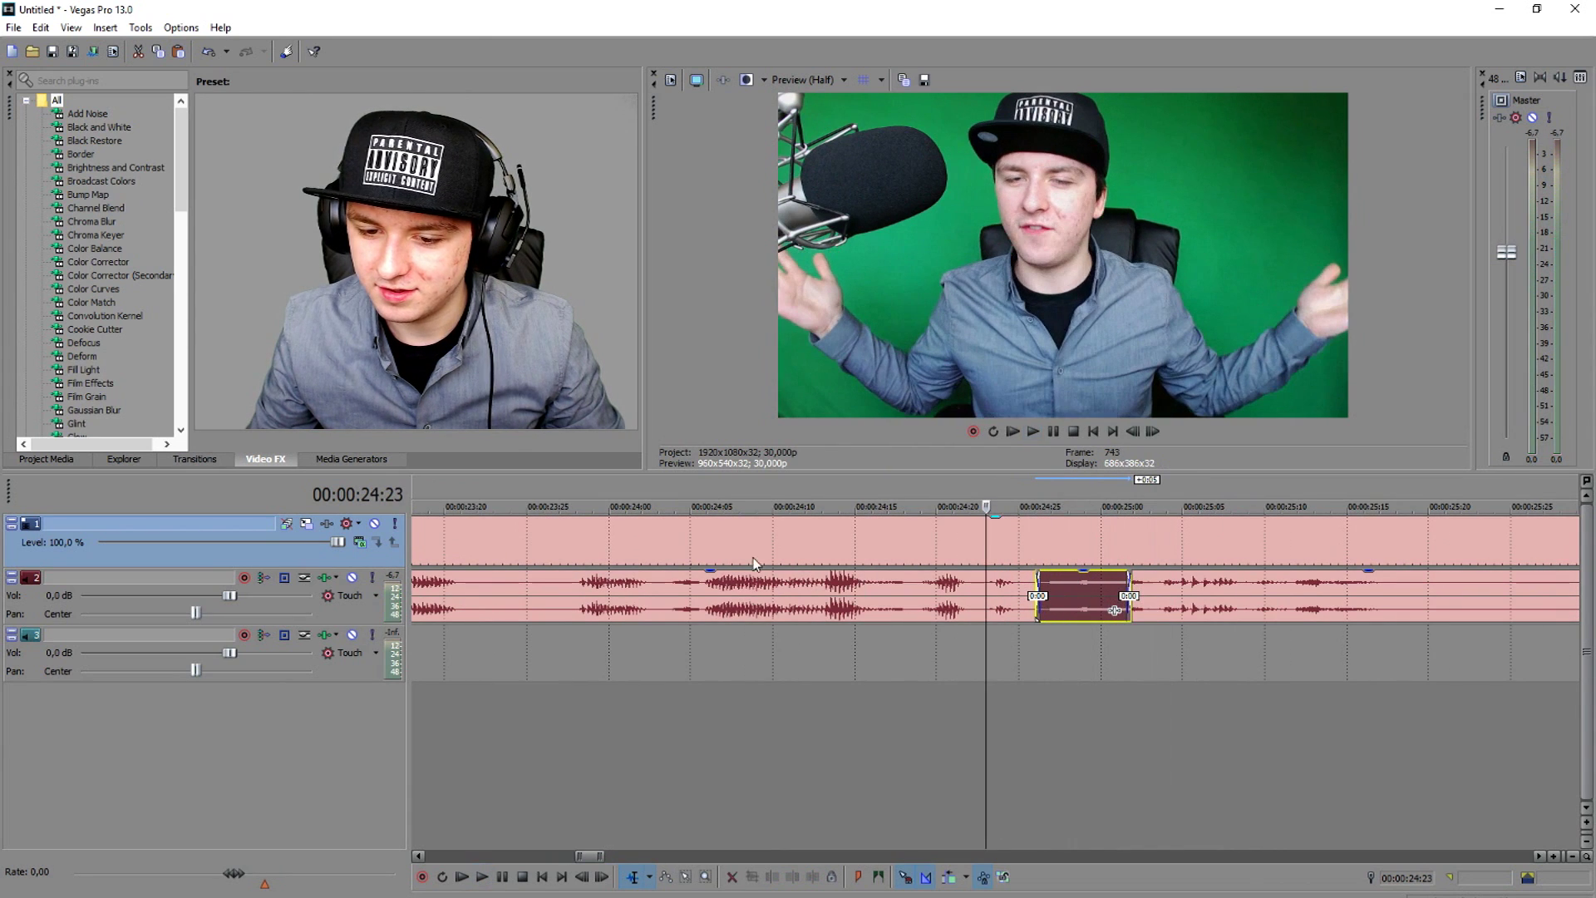
click(721, 488)
key(space)
scroll(1078, 605, down, 4)
- Skip ahead through the recording, paste the sound clip over the voice at 00:00:27:23 and play it from 00:00:26:20
key(space)
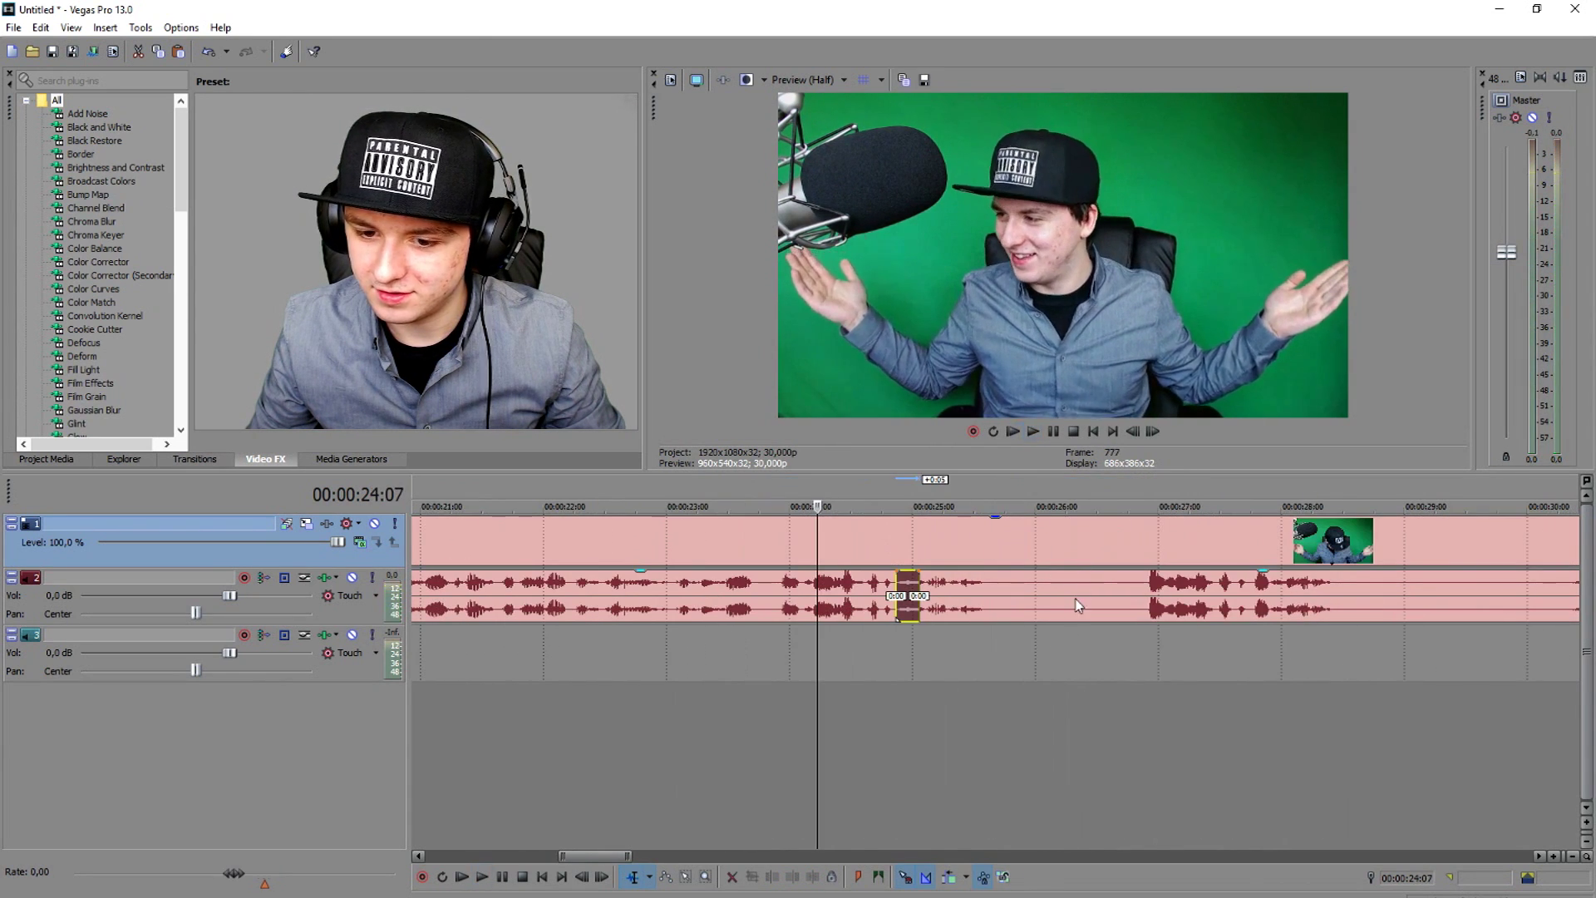
click(995, 590)
click(1148, 590)
key(space)
scroll(1139, 593, down, 1)
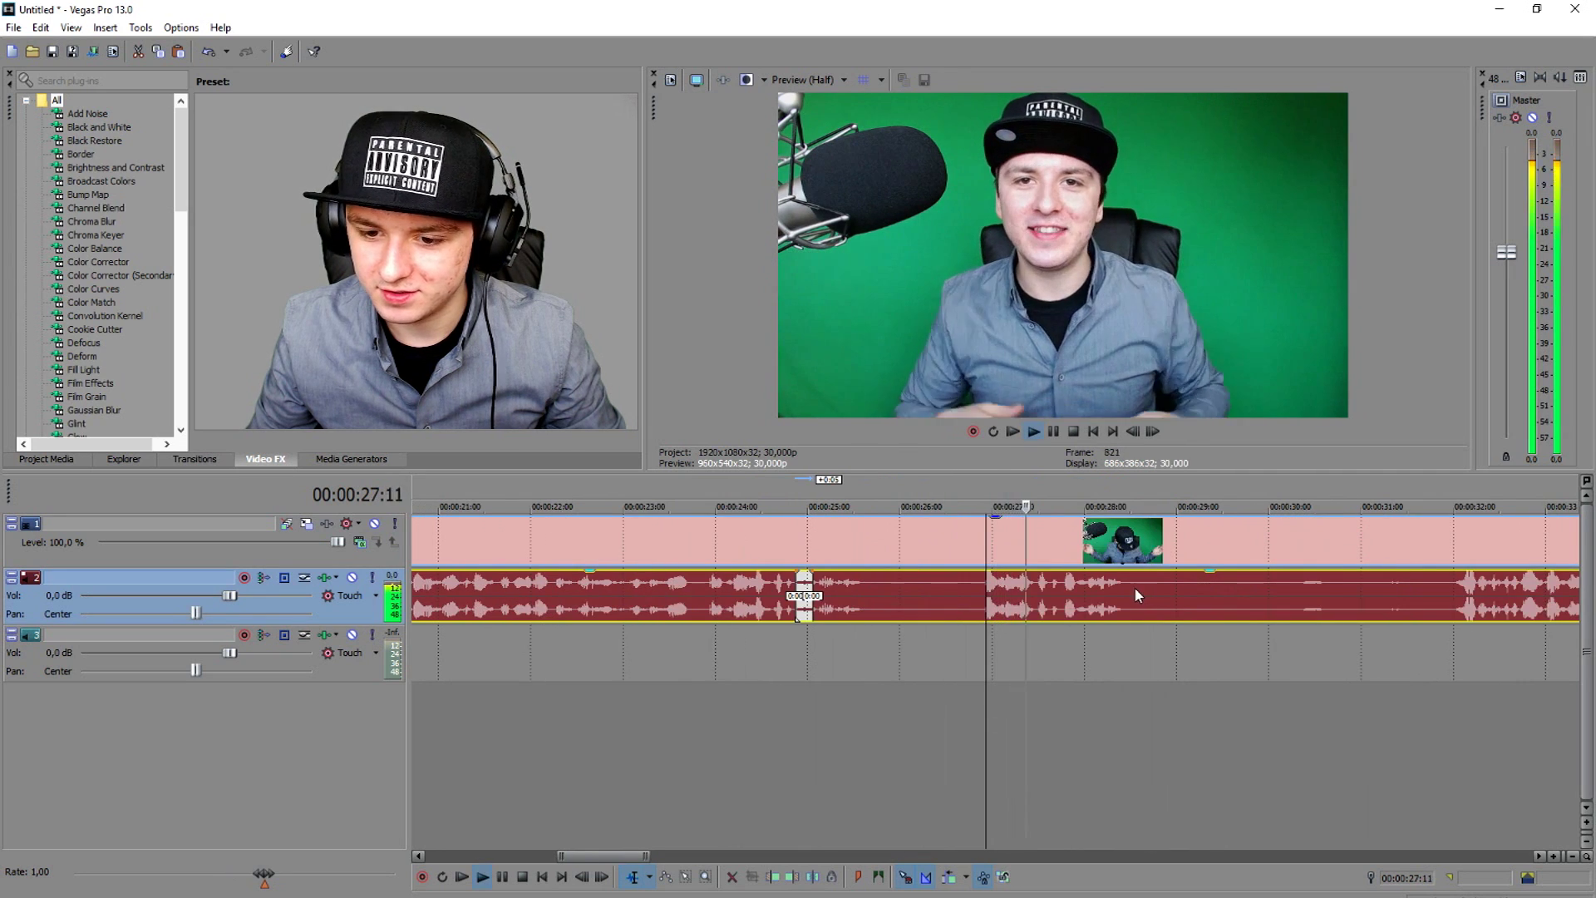
scroll(1114, 589, up, 2)
click(1045, 582)
key(space)
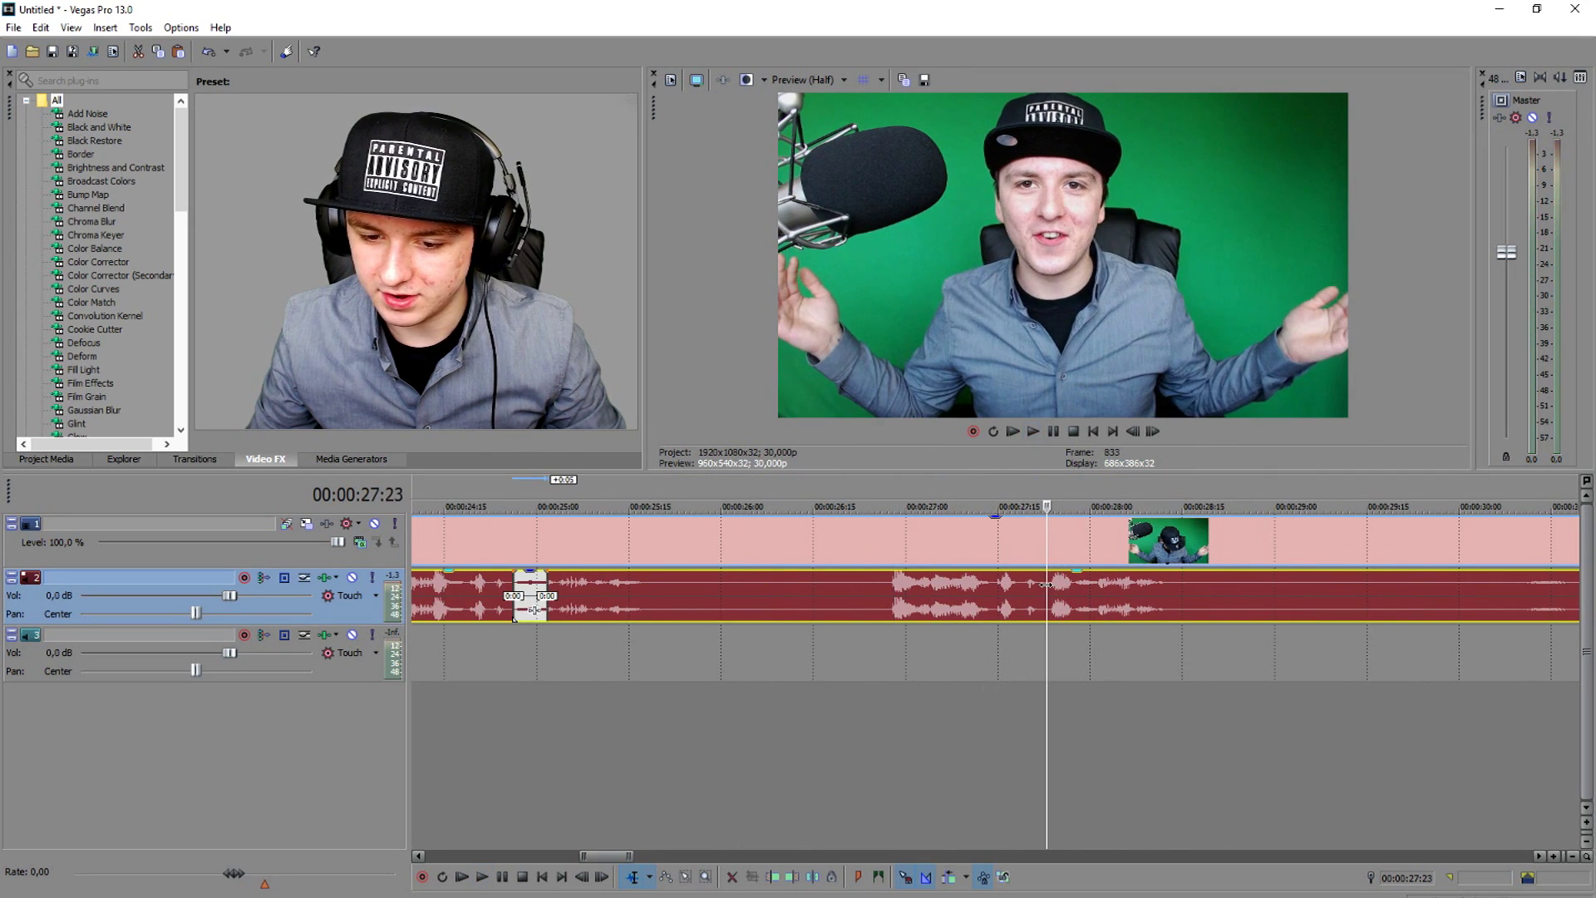
drag(1045, 582, 1073, 593)
key(space)
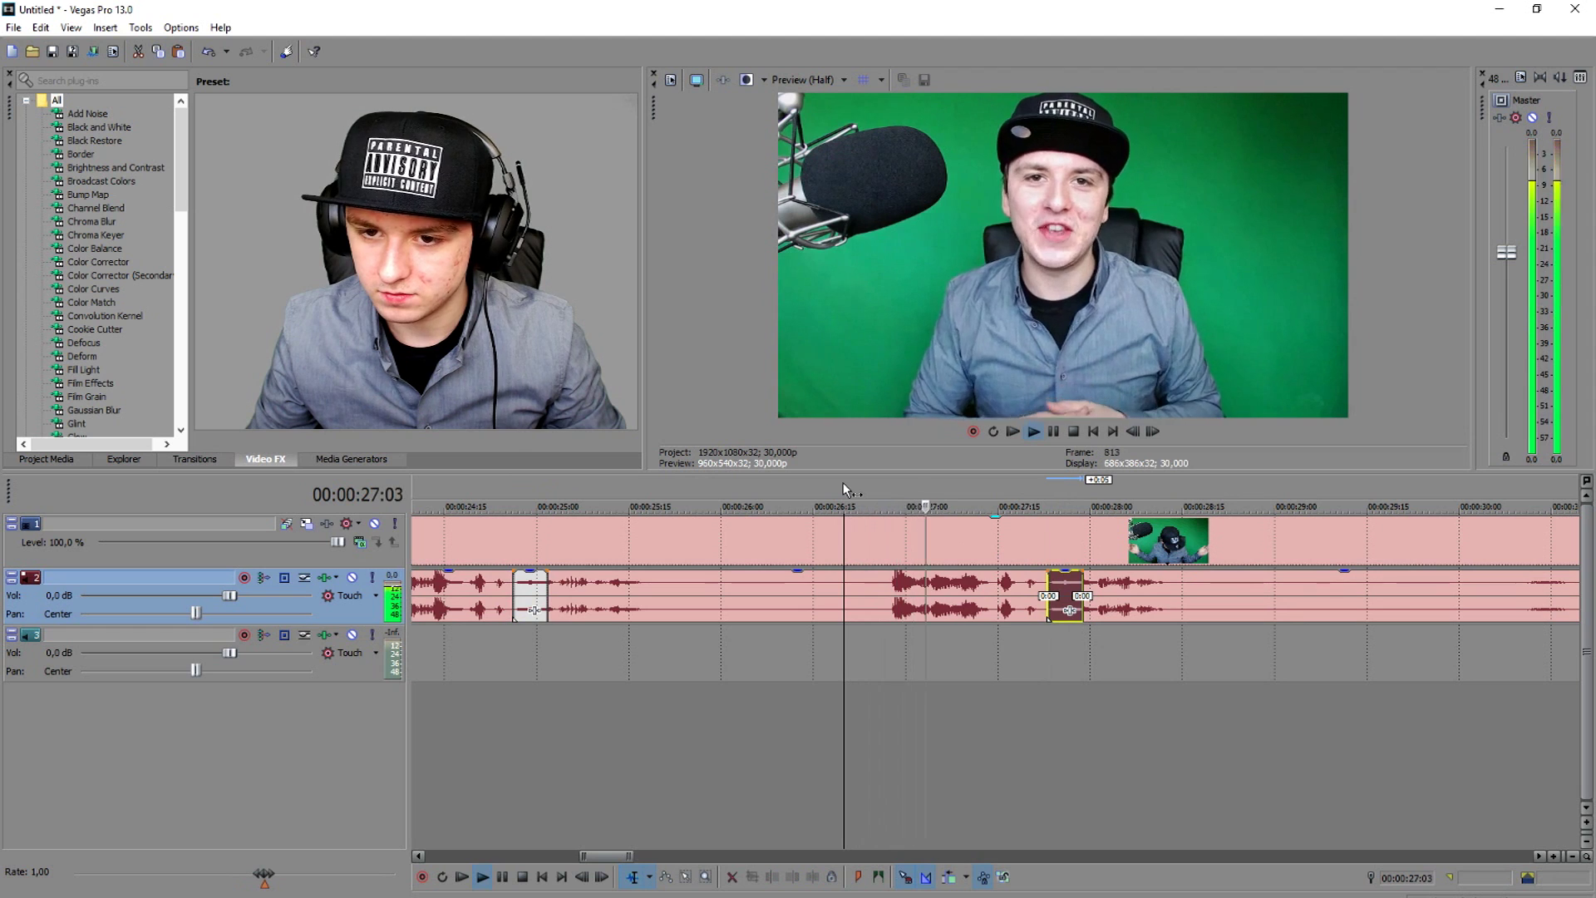
scroll(1040, 545, down, 3)
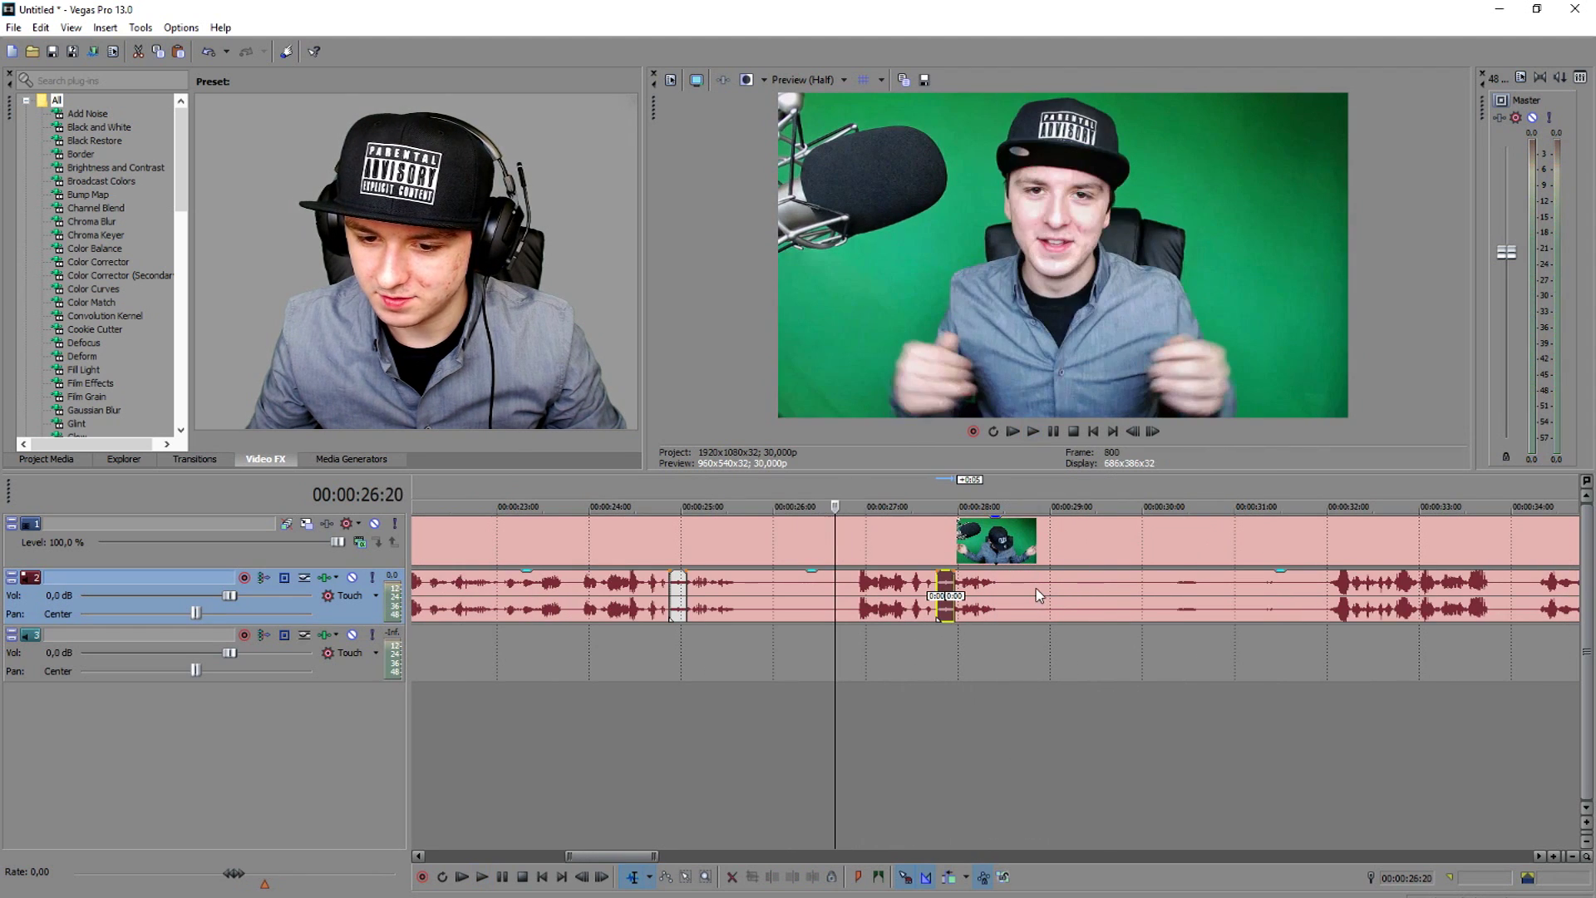
- Play on through the rest of the recording in jumps and split the video and voice at 00:00:35:16
click(1036, 587)
key(space)
click(1174, 582)
key(space)
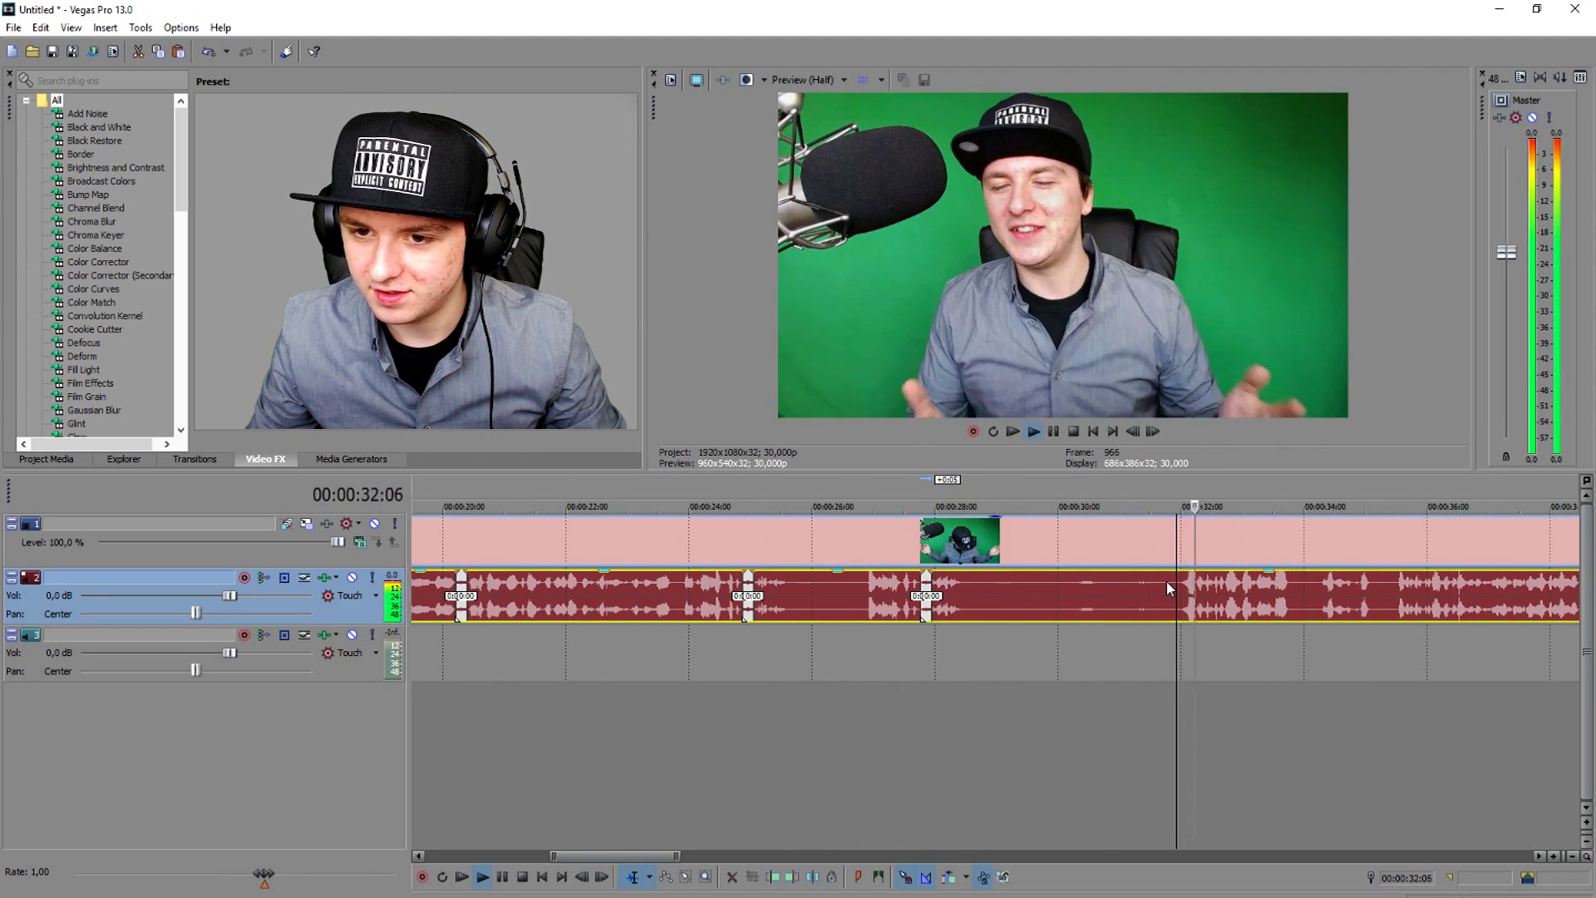
scroll(1160, 580, up, 2)
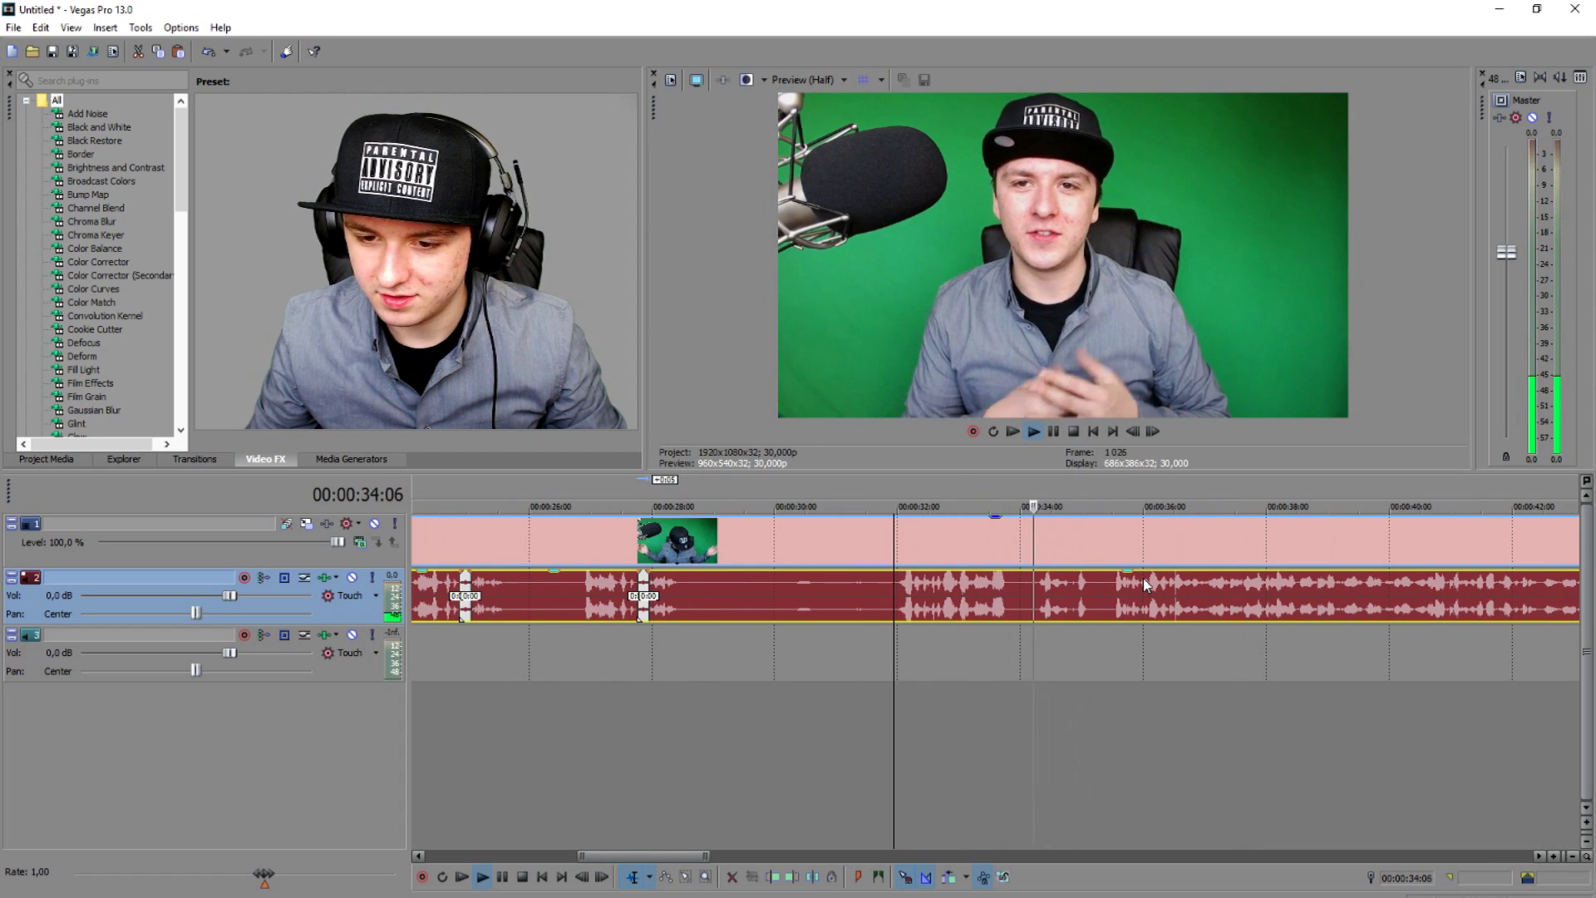
scroll(1144, 577, up, 2)
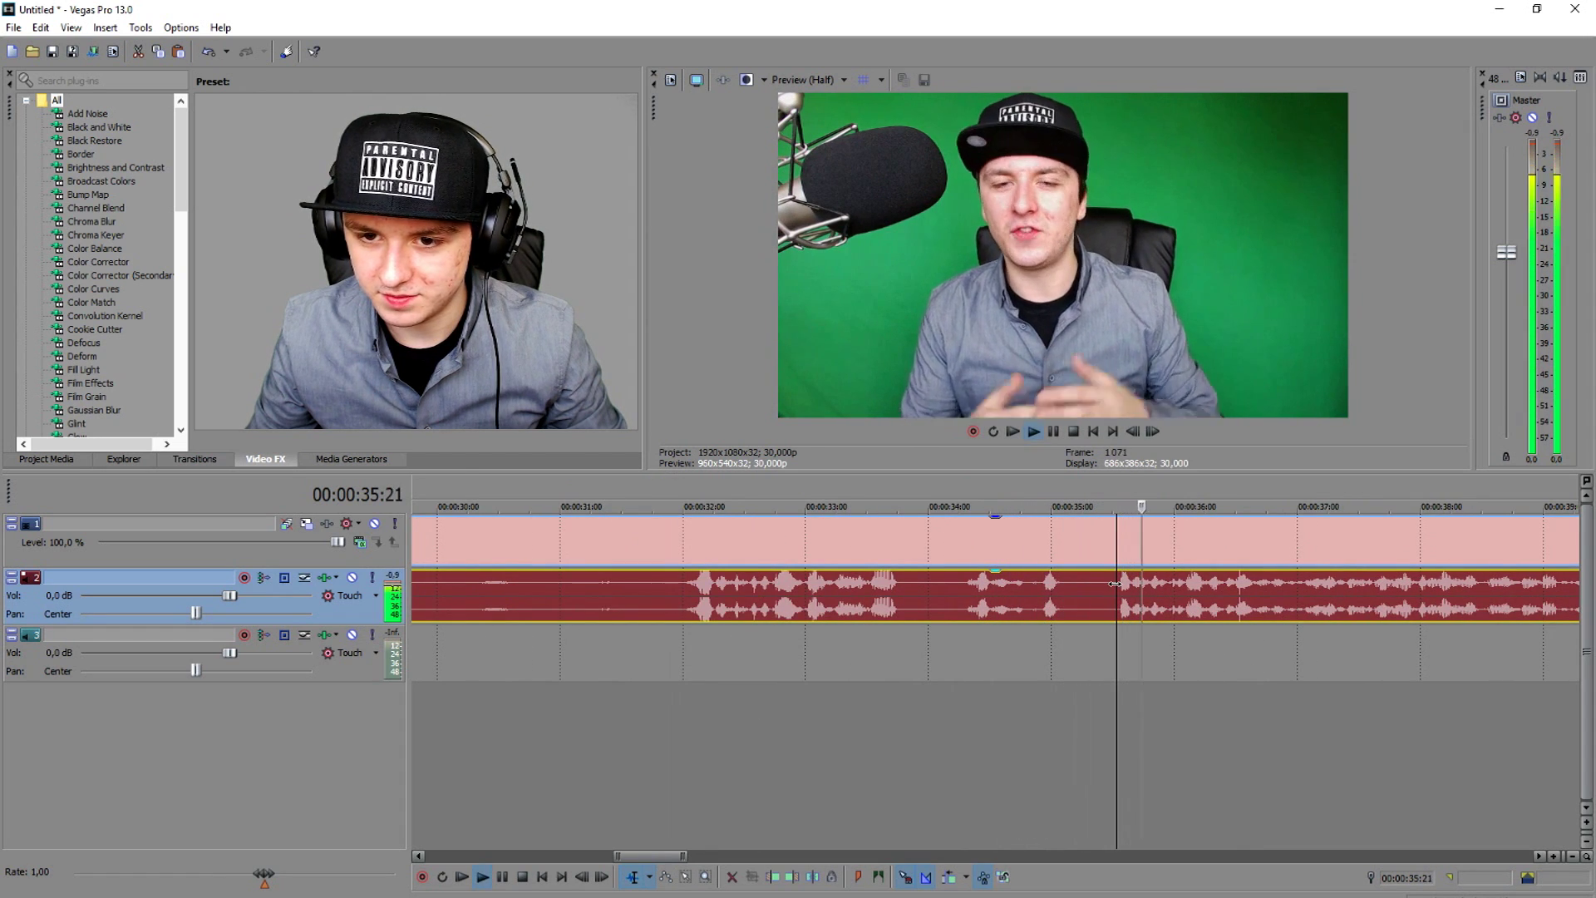
scroll(1119, 591, down, 3)
scroll(1118, 590, down, 2)
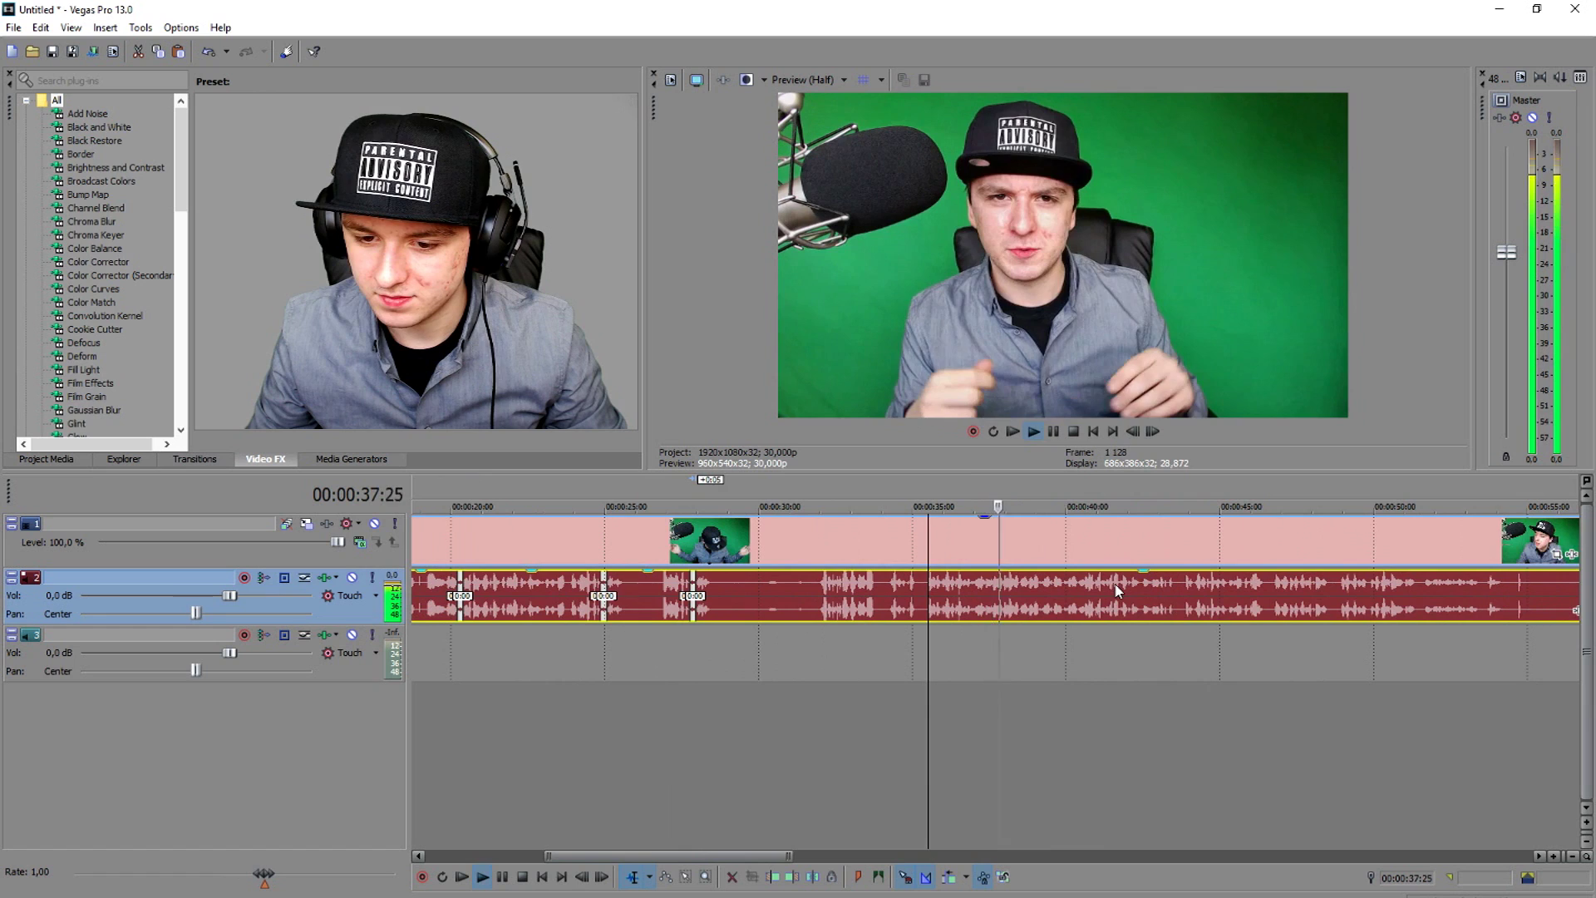
key(space)
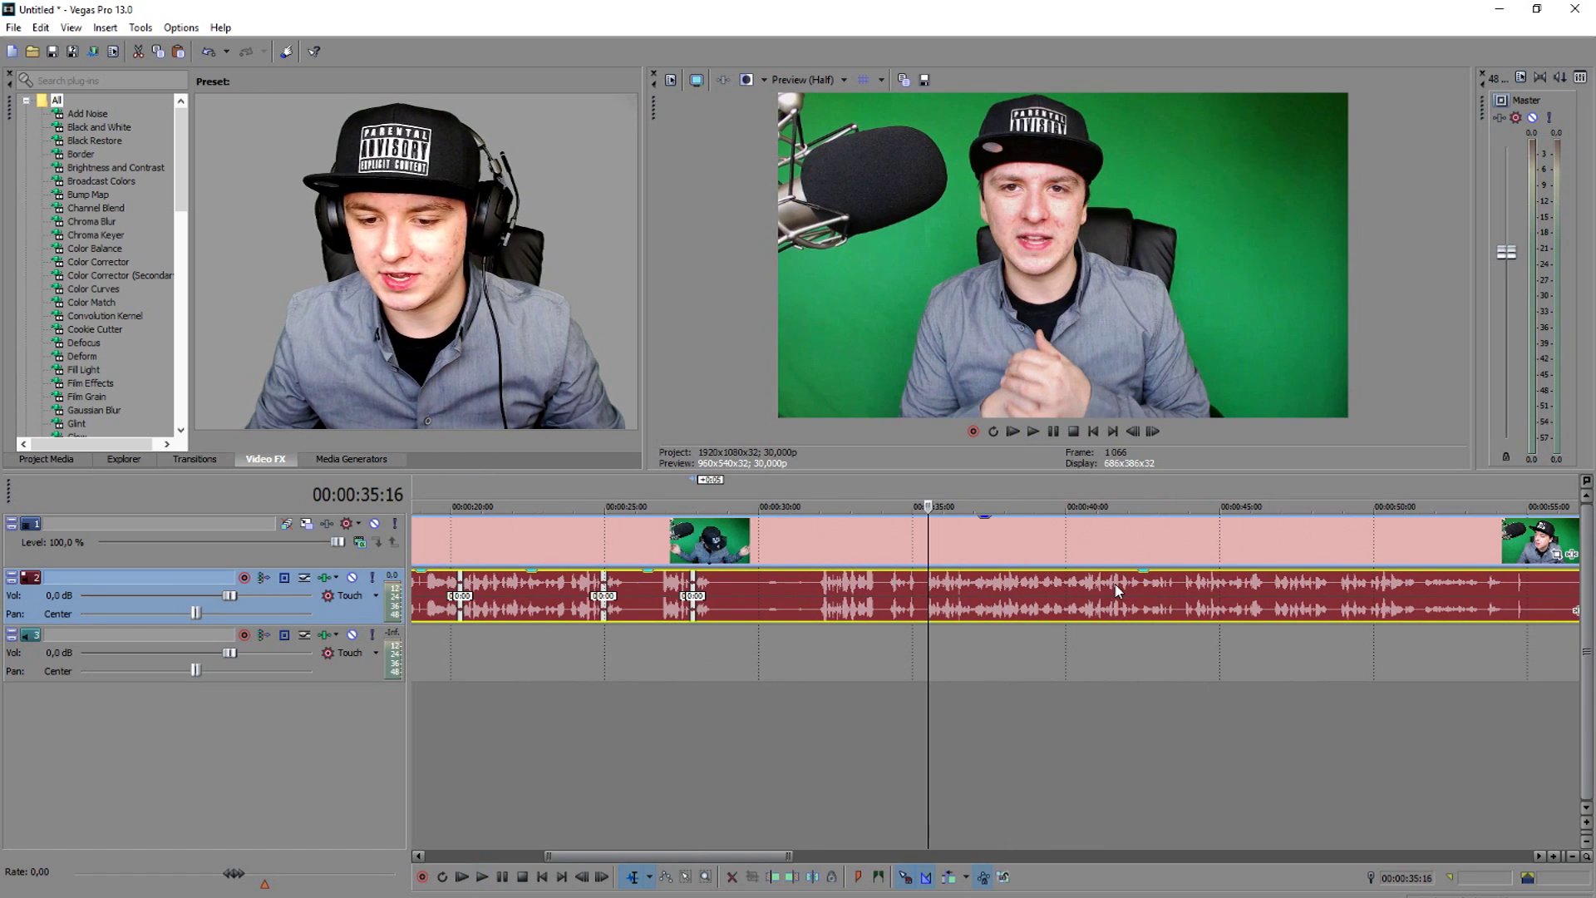
key(s)
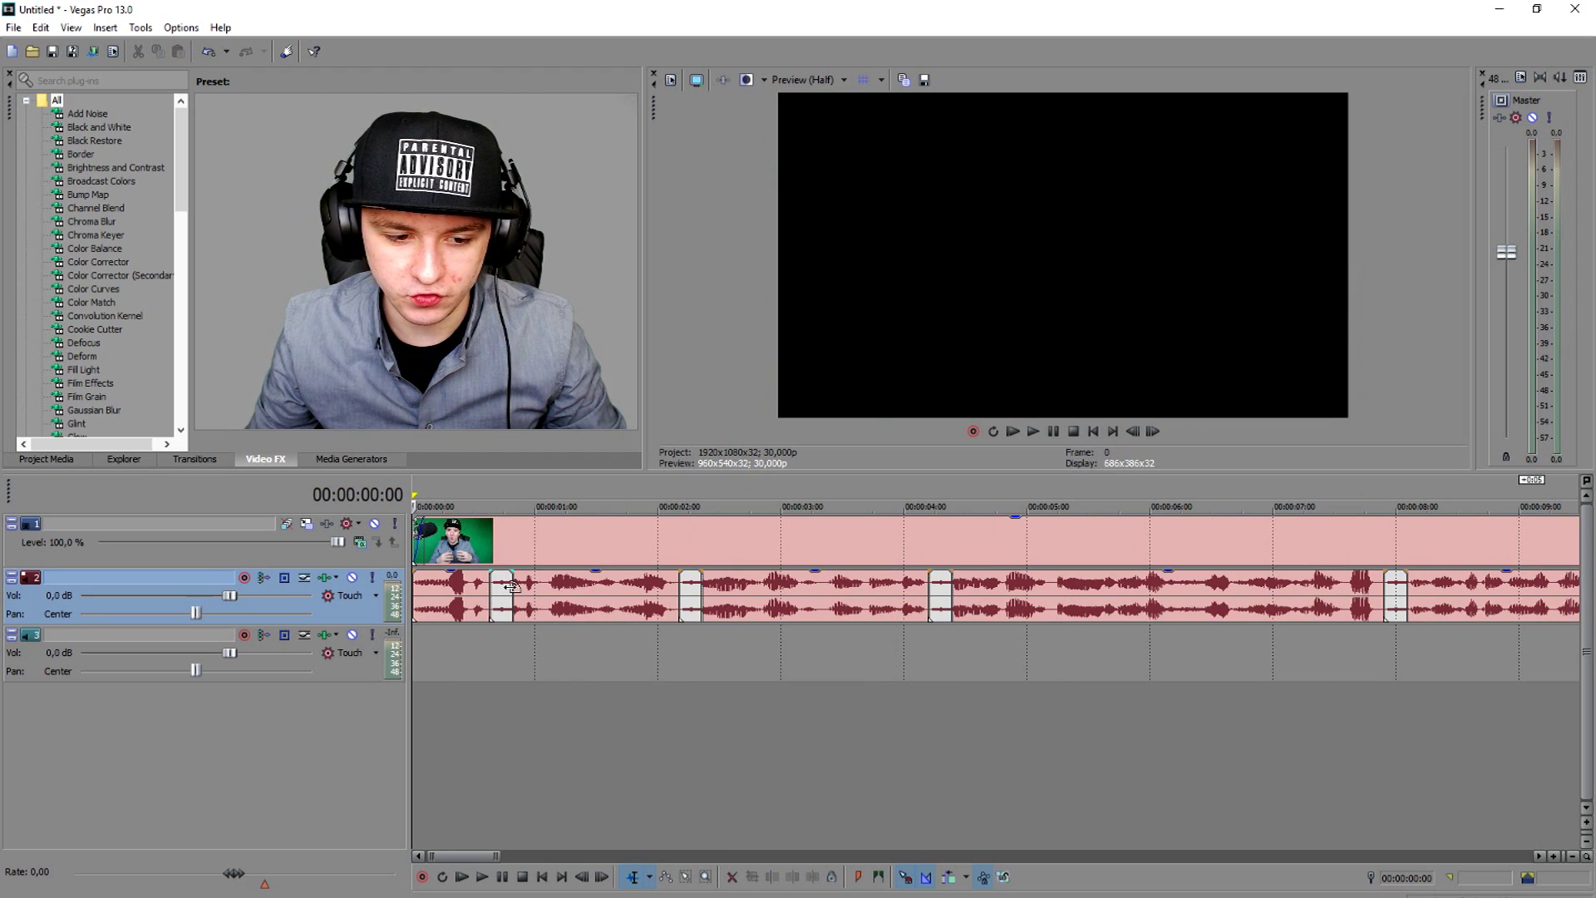
- Try extending the sound clip at about 00:00:02:05 by 10 frames, play it from 00:00:02:03, and undo the extension
click(510, 587)
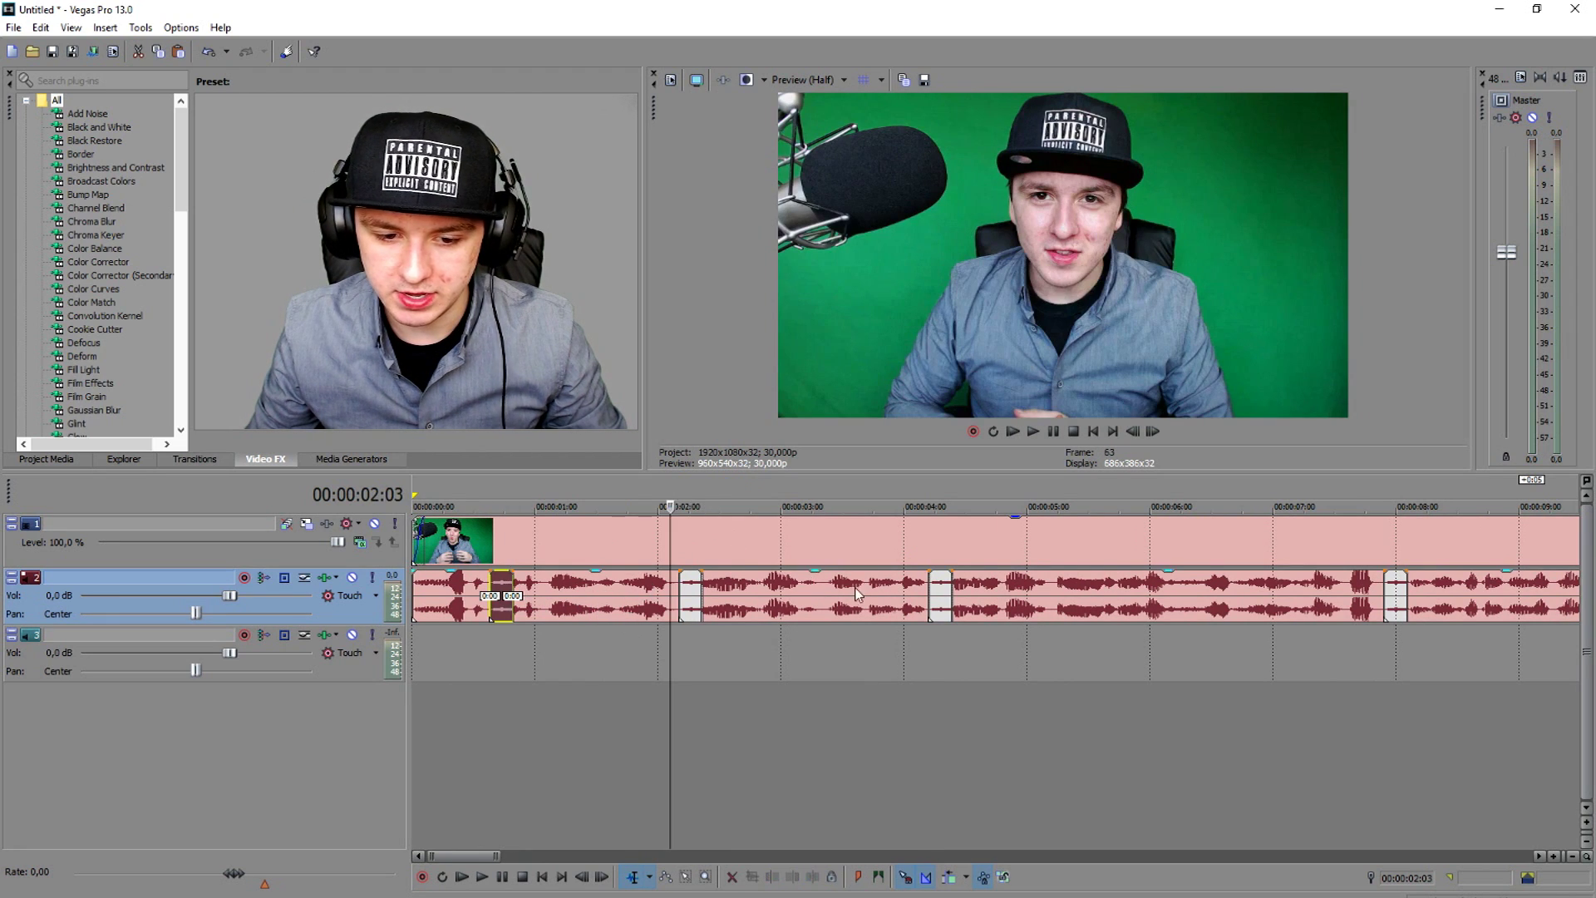
scroll(857, 593, up, 3)
drag(991, 581, 1088, 592)
key(space)
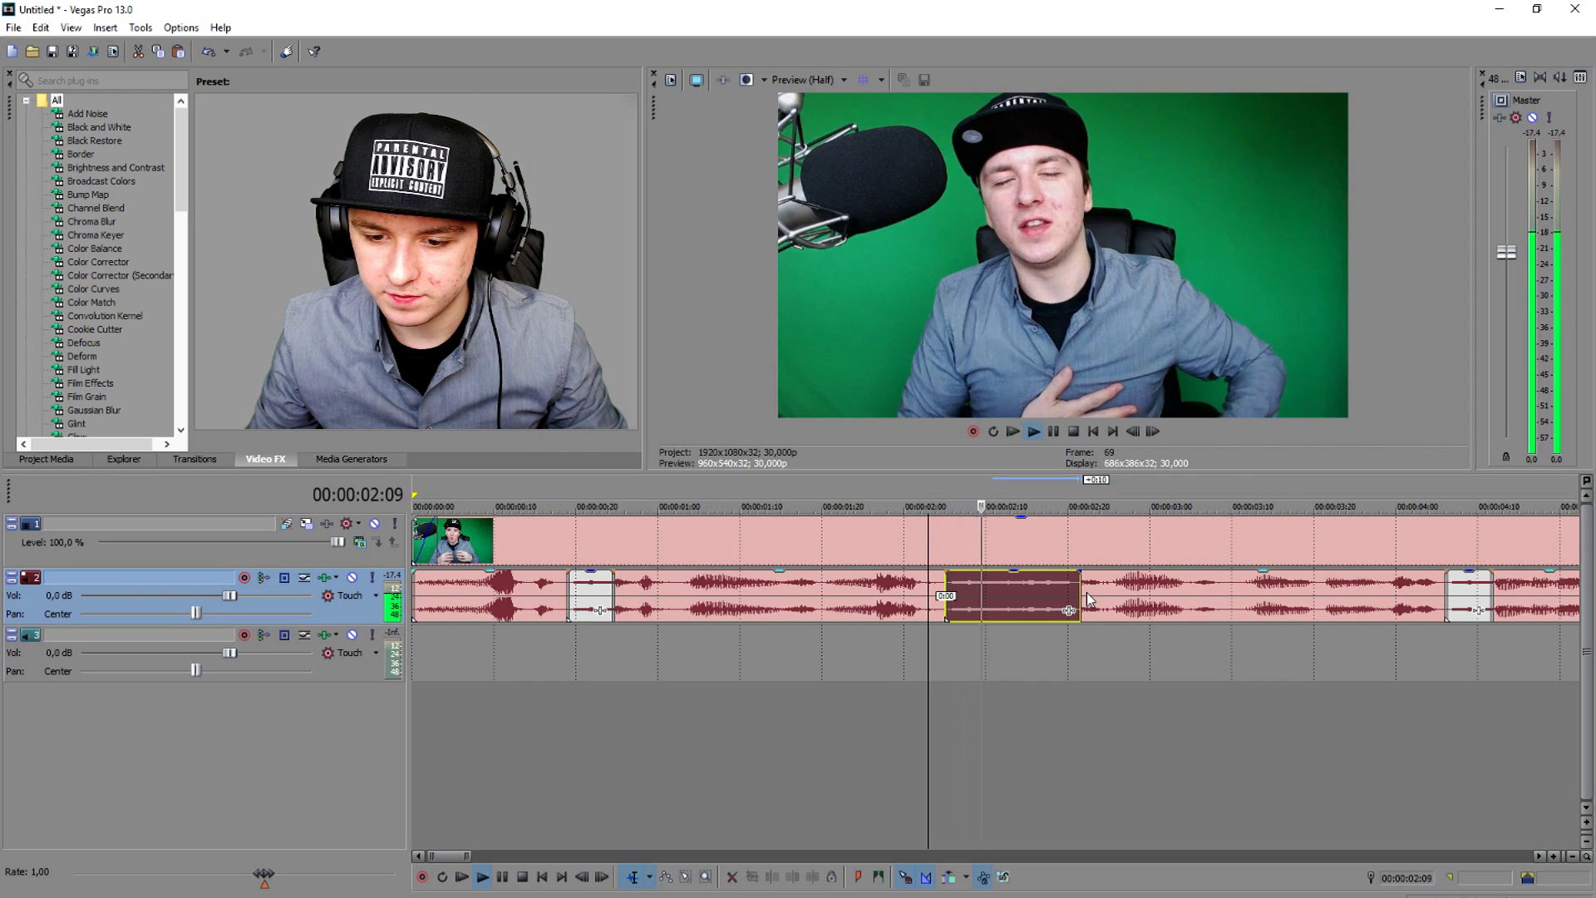
key(space)
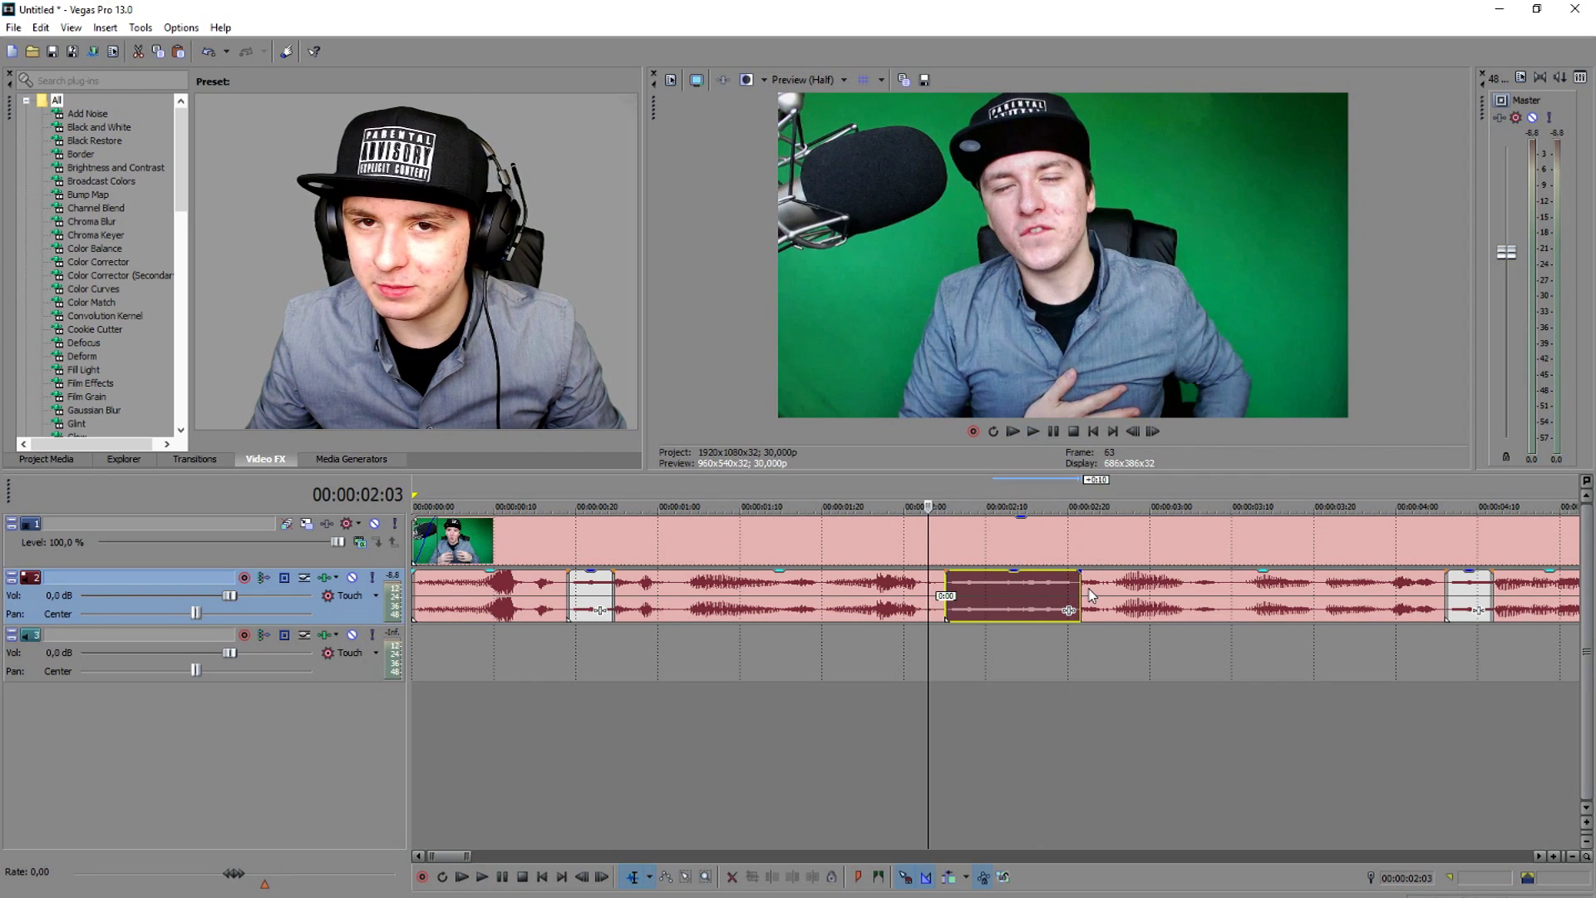
key(ctrl+z)
key(ctrl+a)
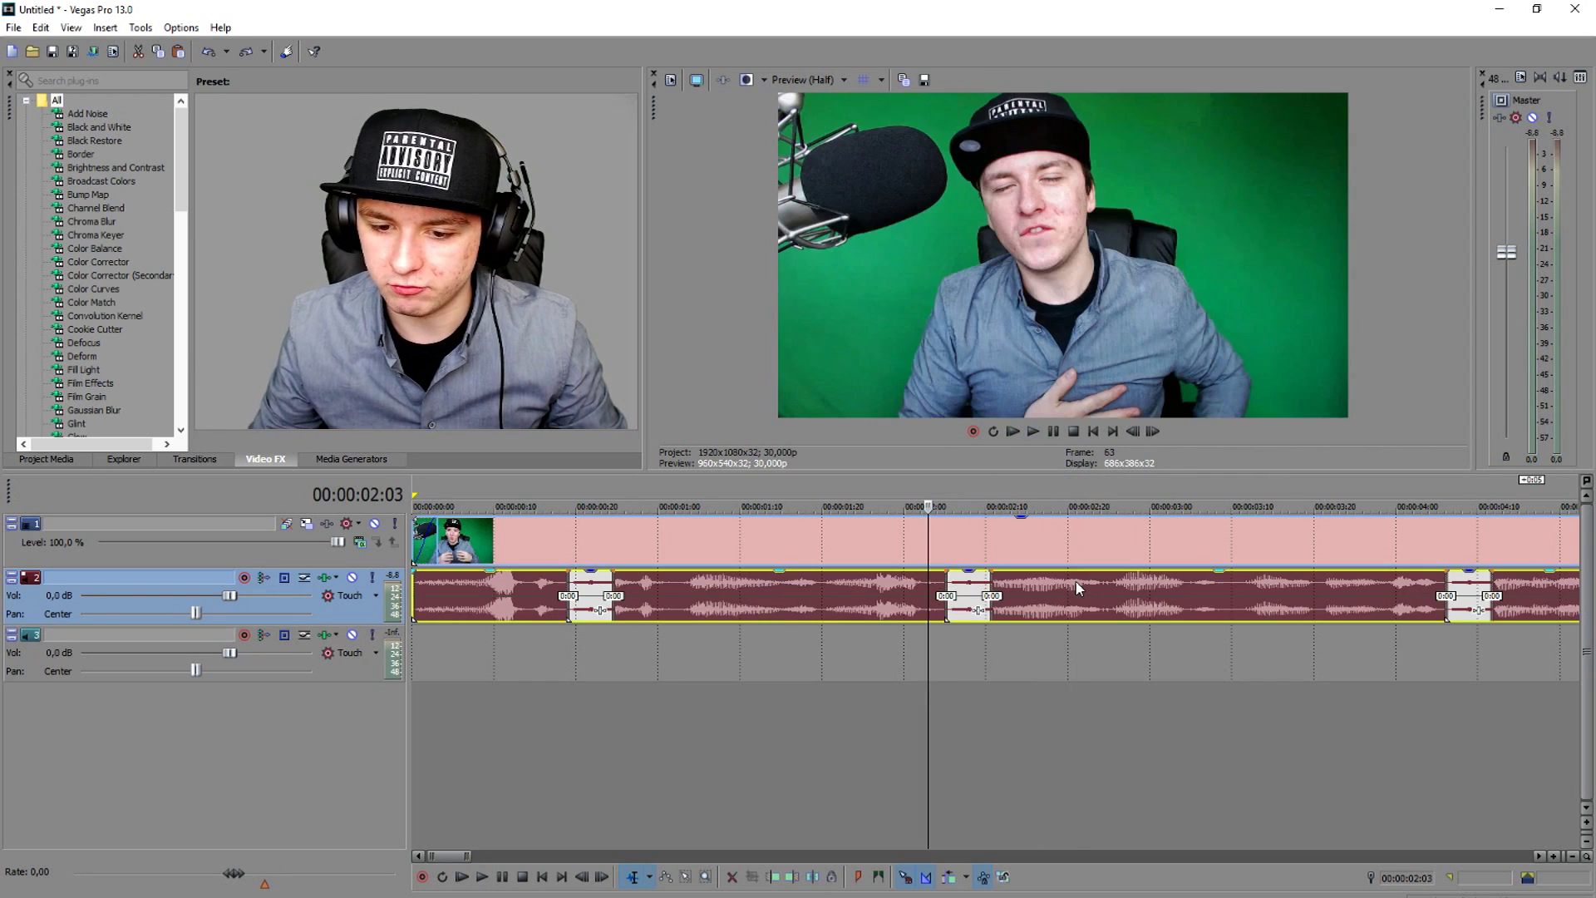
click(980, 587)
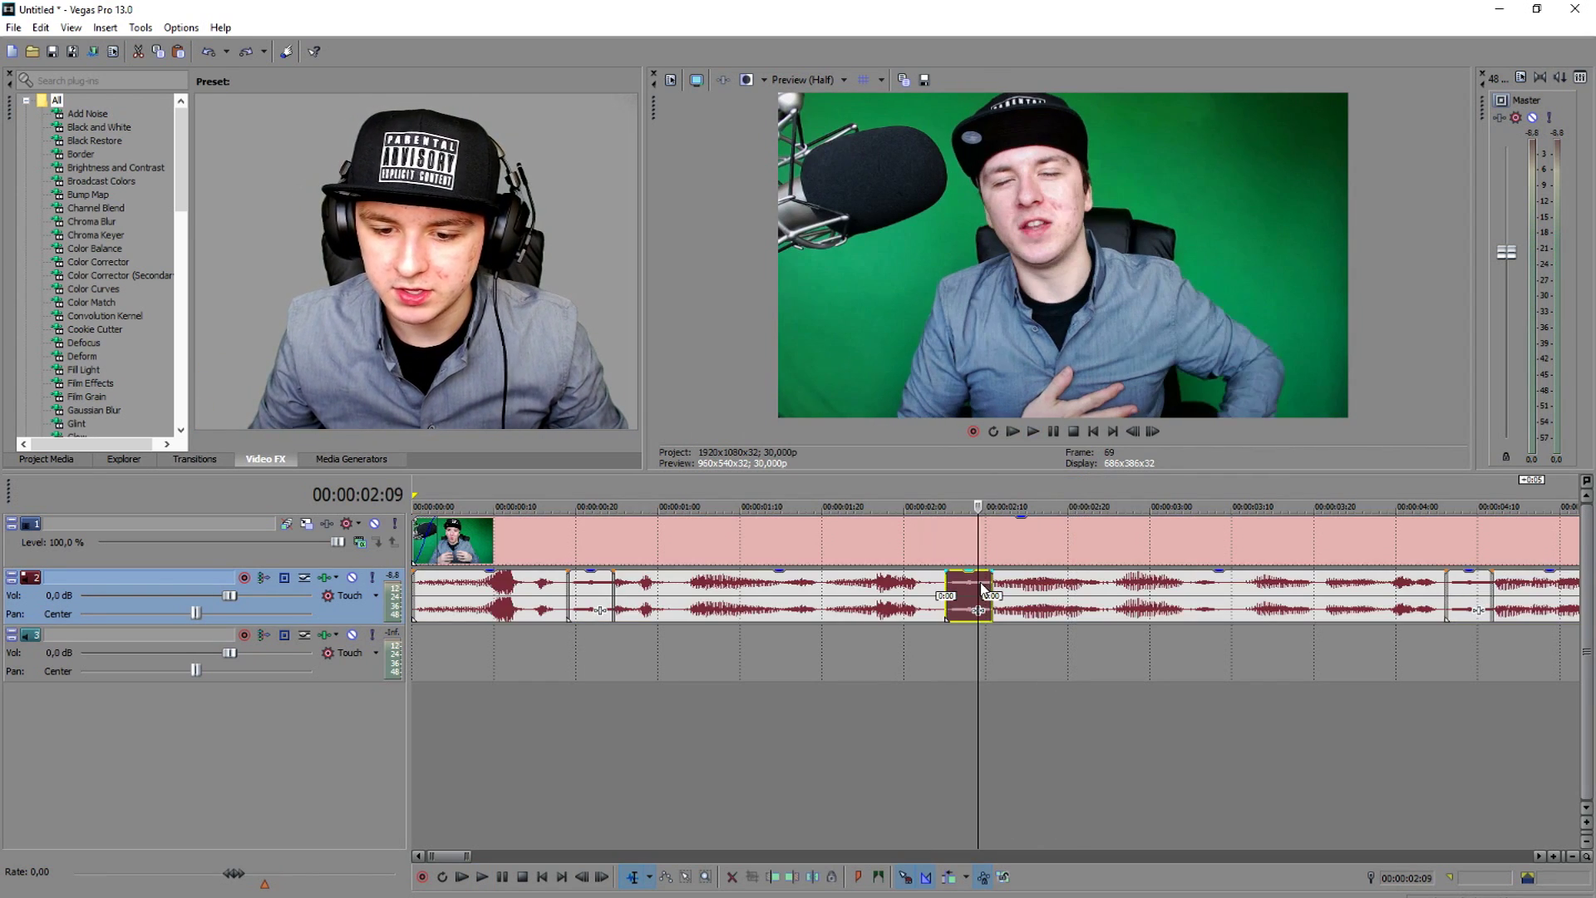
- Play the edited recording from the timeline start, and review it from 00:00:31:22 and around the split at 00:00:35:16
click(1093, 430)
scroll(769, 552, up, 2)
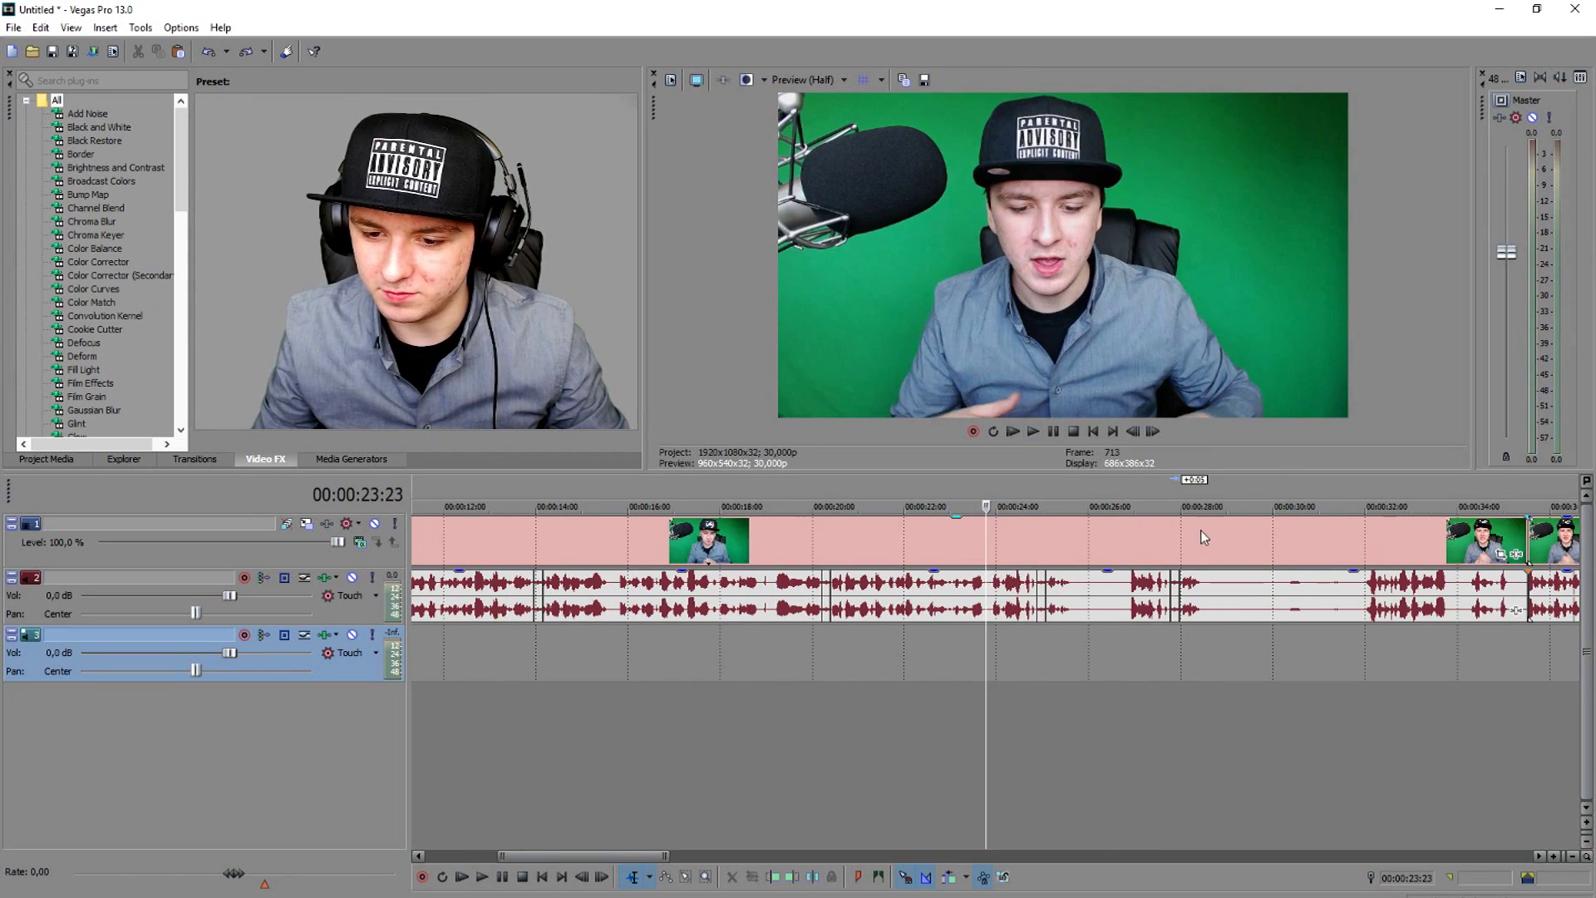
click(1354, 481)
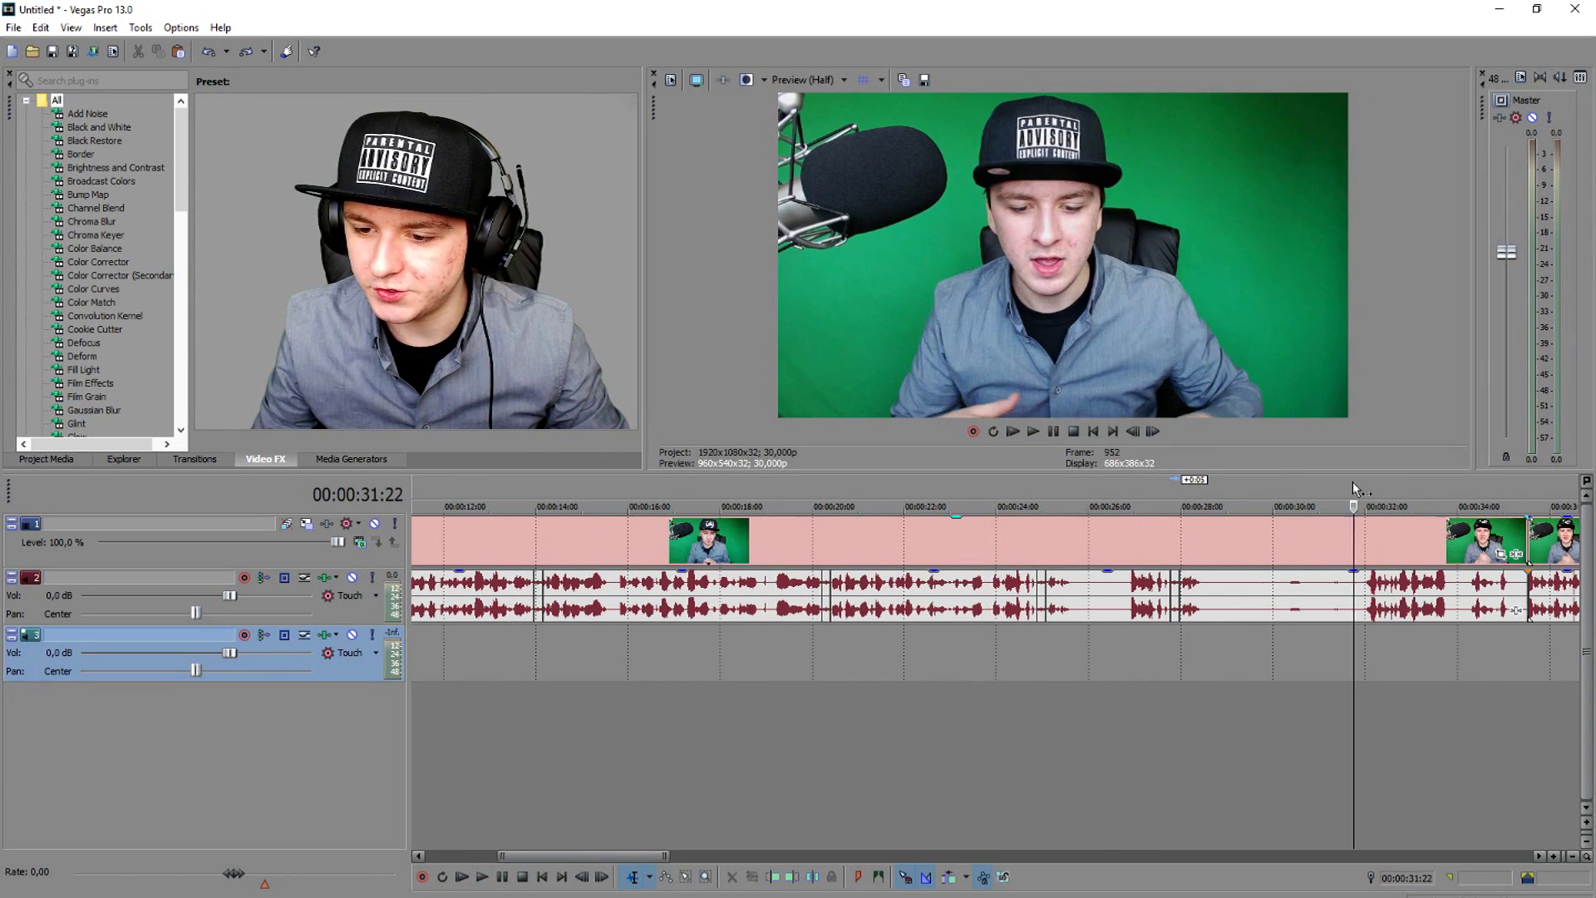
scroll(1221, 500, up, 1)
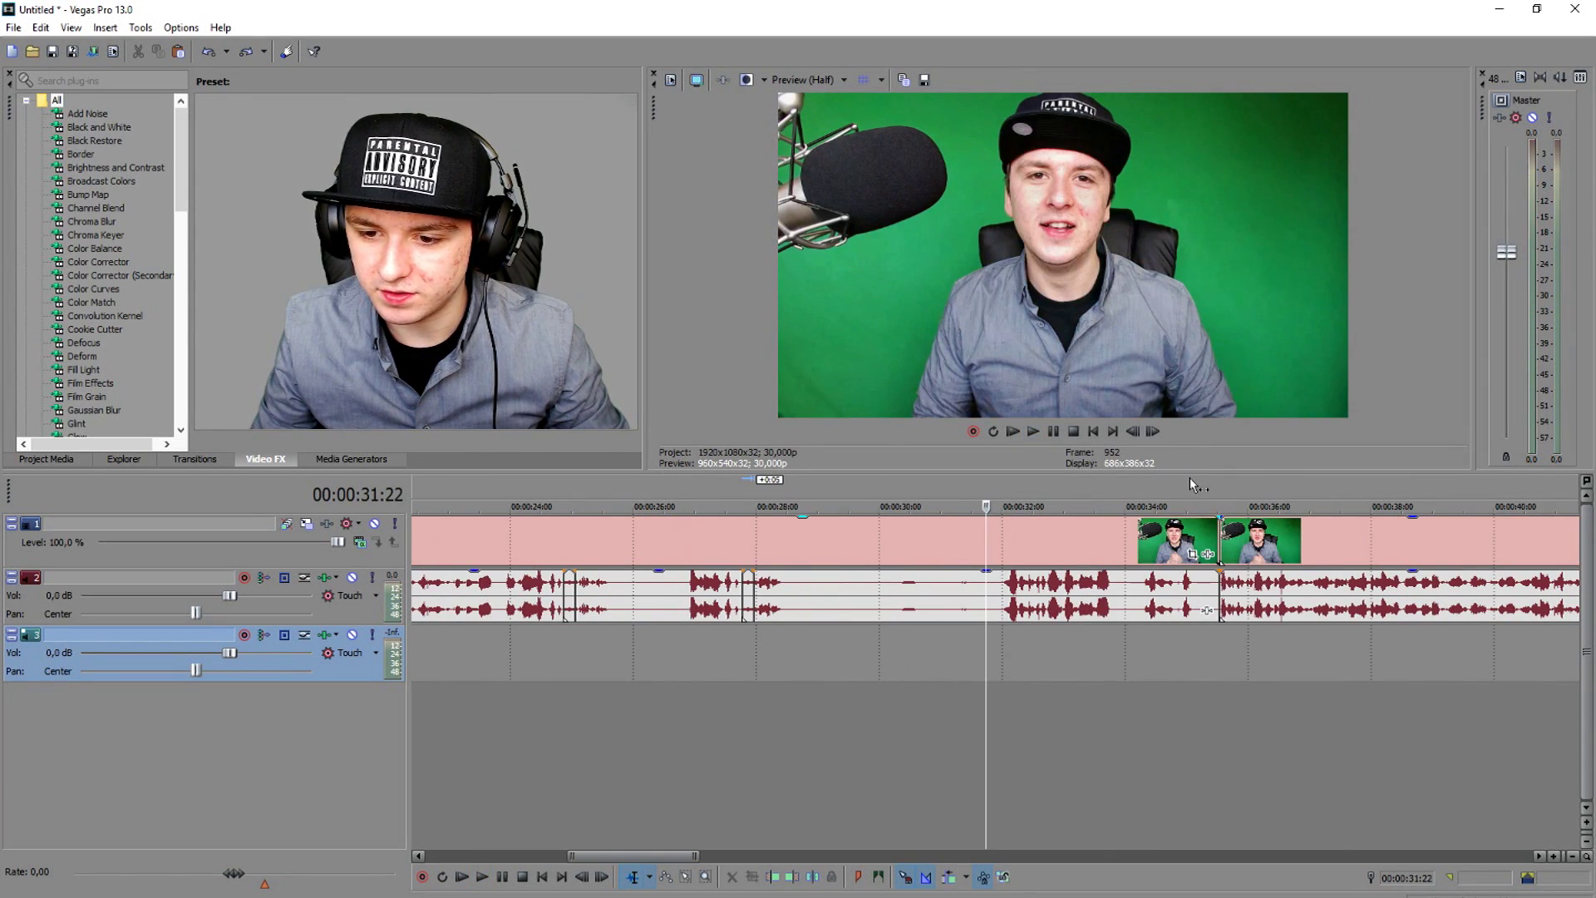
click(1193, 482)
key(space)
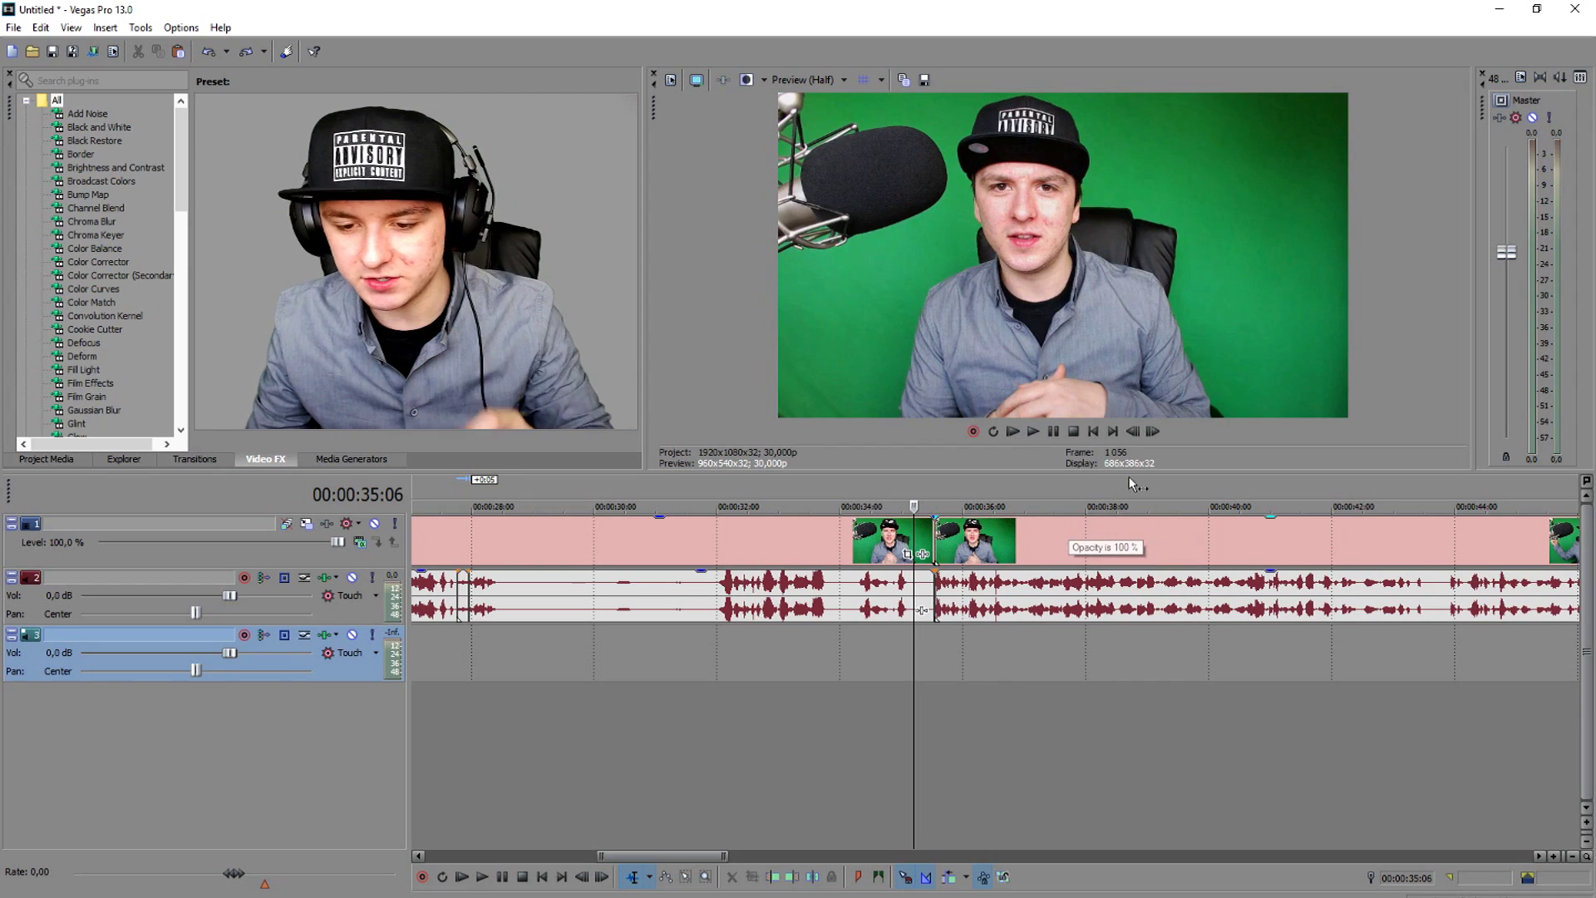
scroll(819, 507, down, 8)
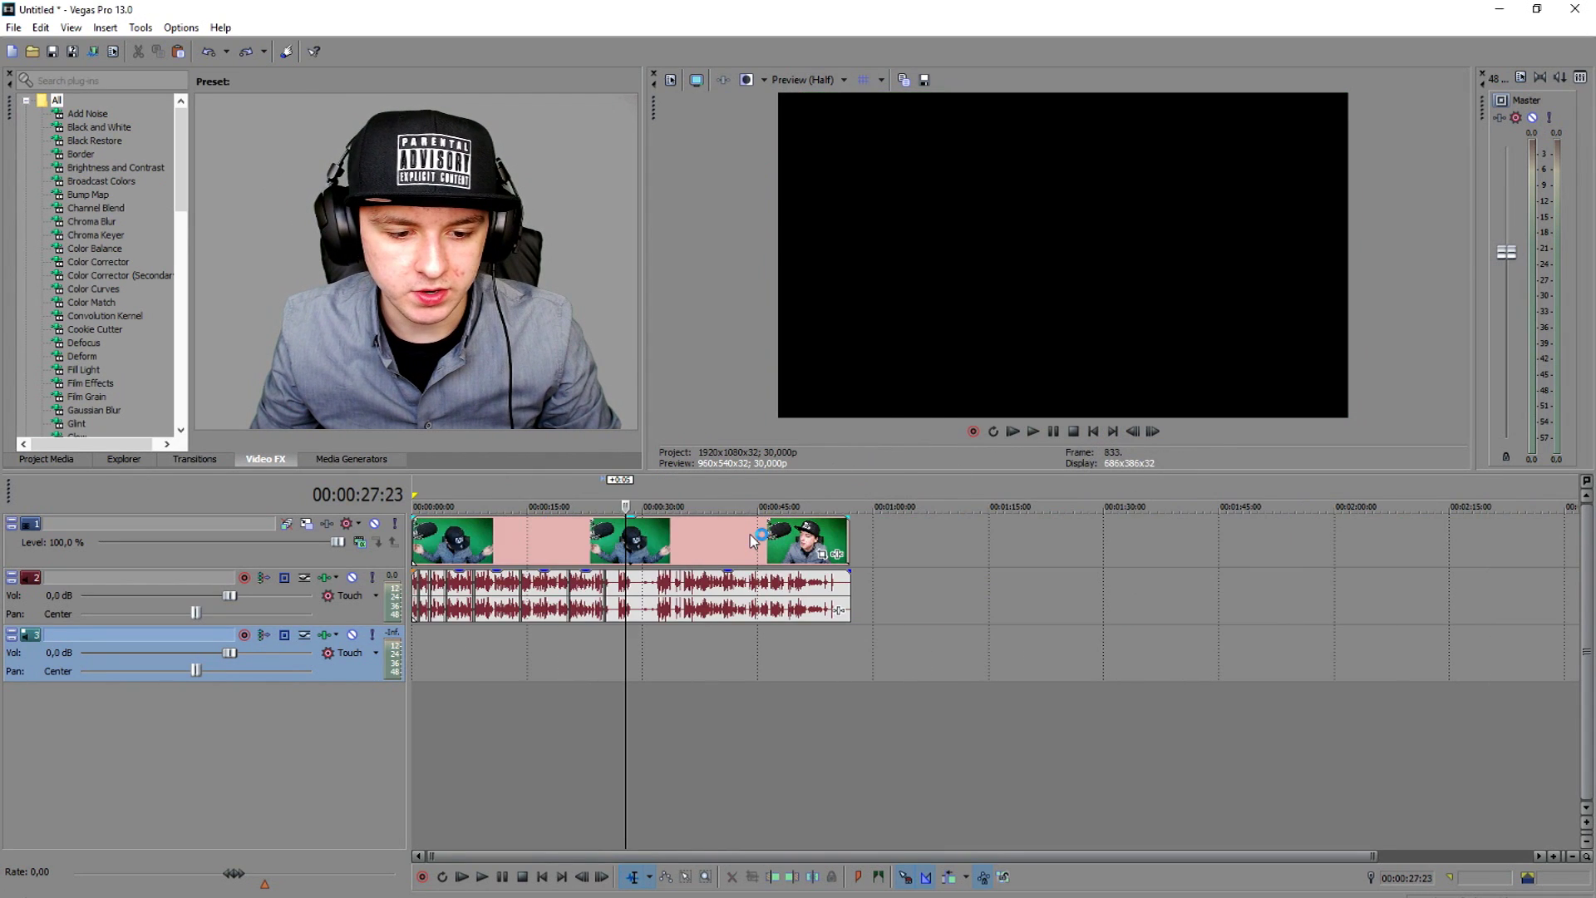
- Undo the split, all the pasted sound clips and the earlier moves of the sound clip and the recording
key(ctrl+z)
key(ctrl+z)
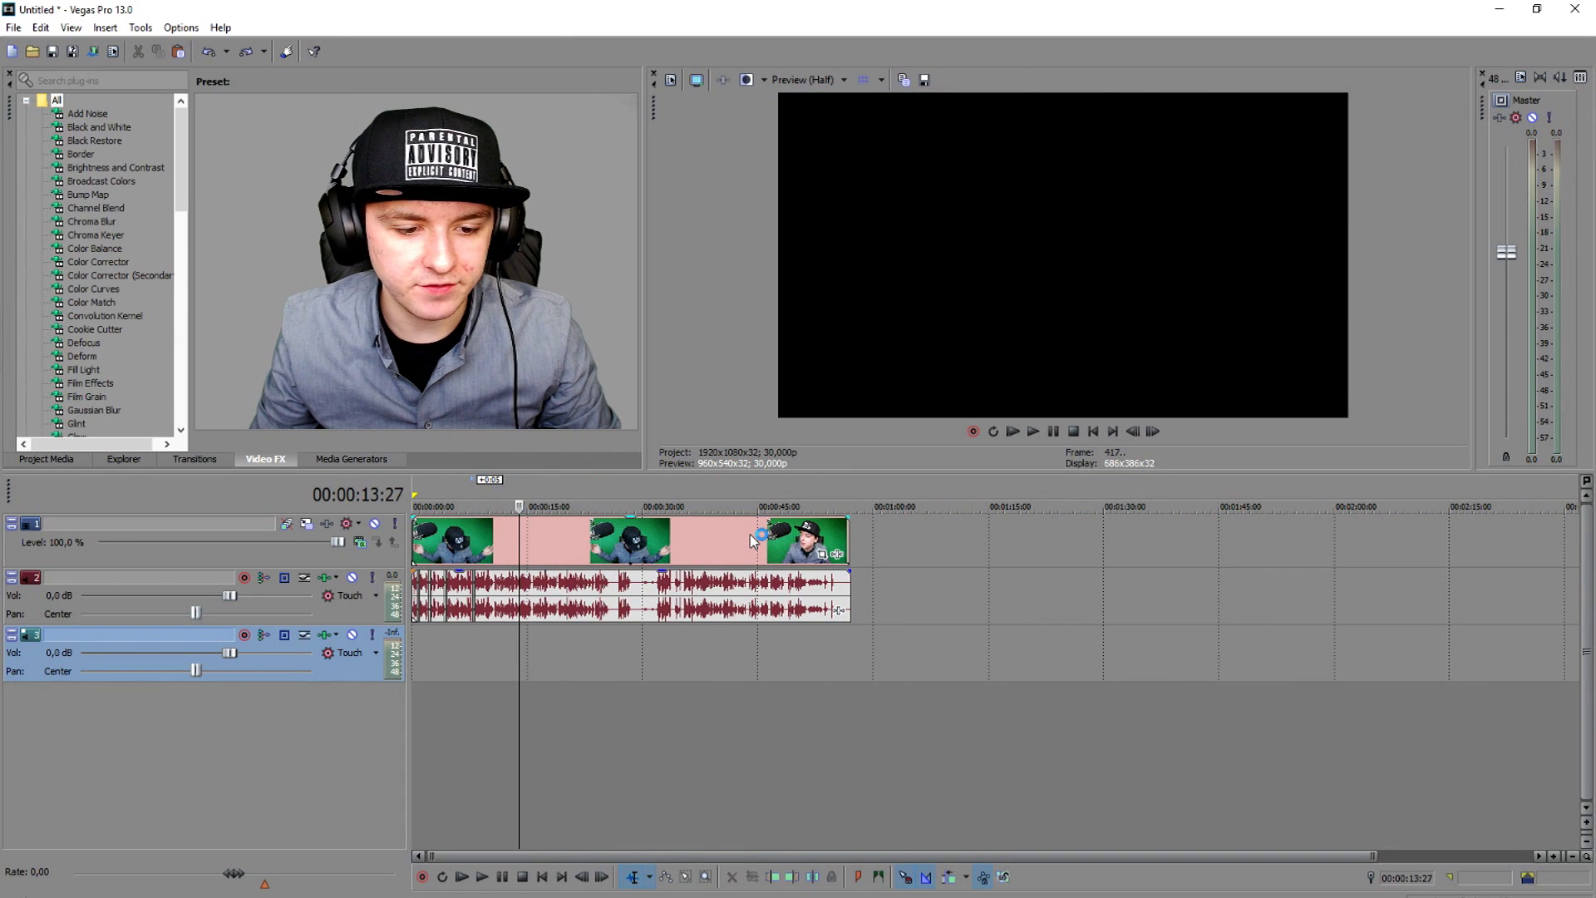
key(ctrl+z)
scroll(667, 551, up, 2)
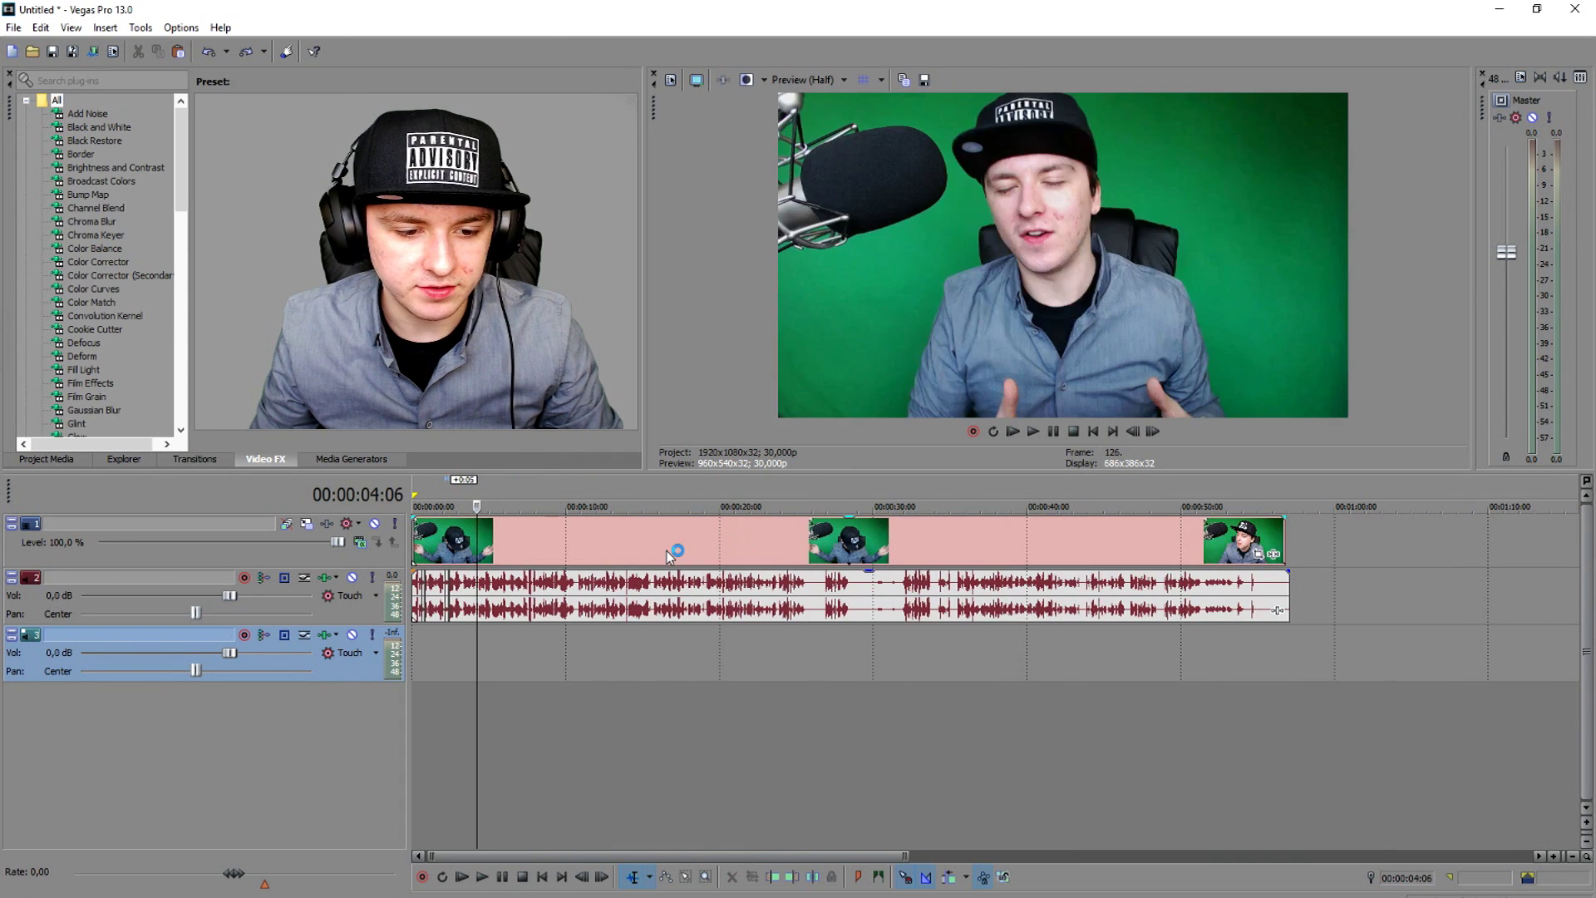
key(ctrl+z)
scroll(667, 551, up, 1)
scroll(667, 551, up, 4)
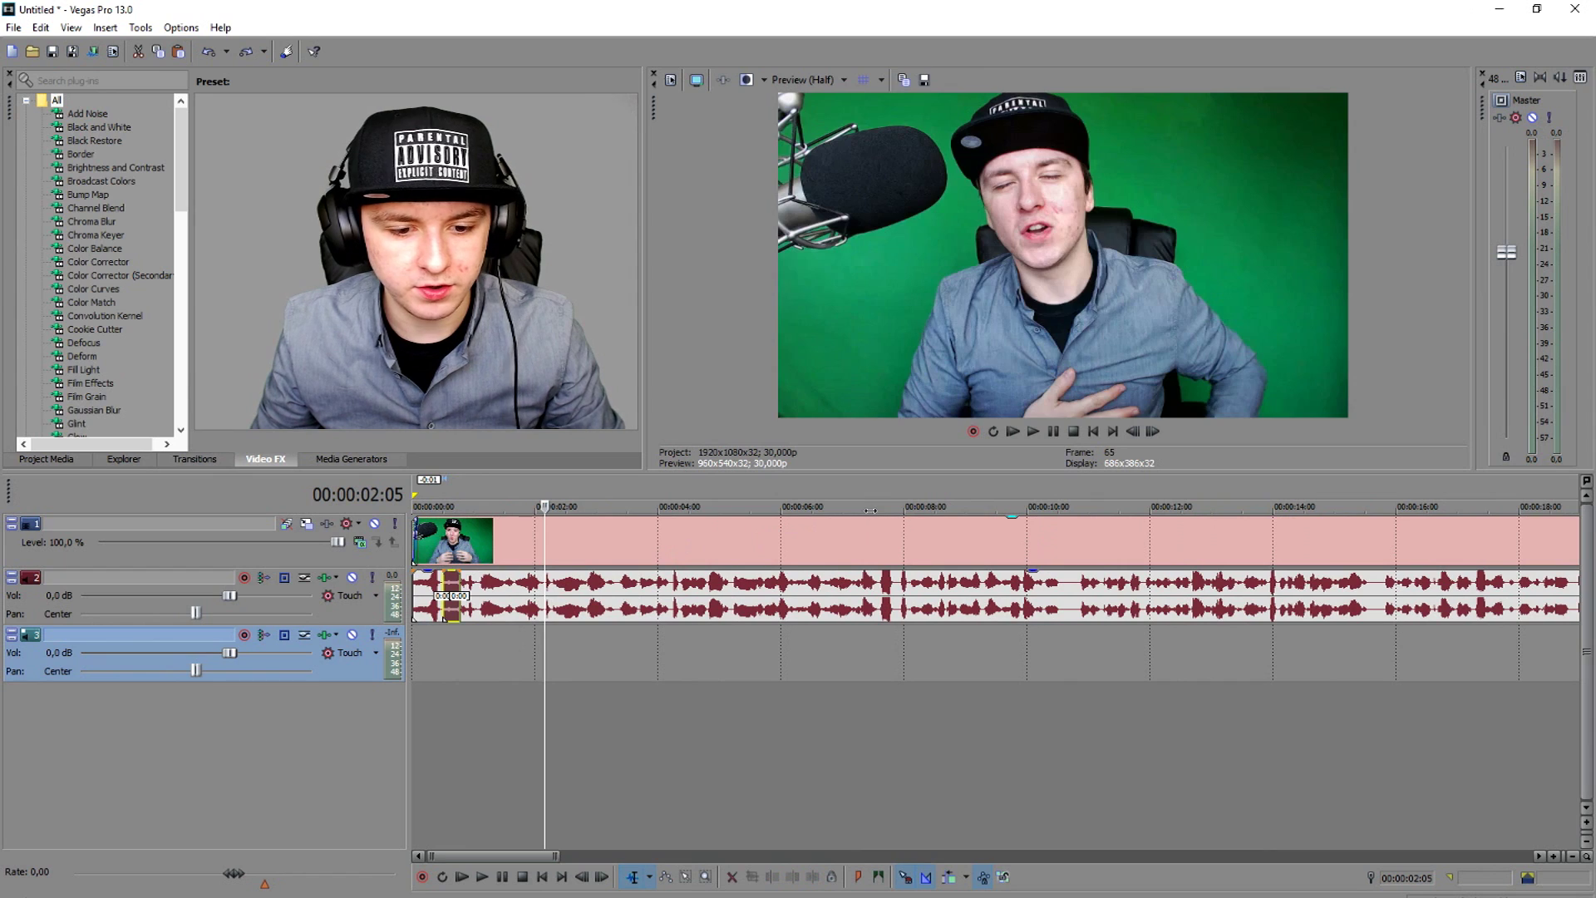
key(ctrl+z)
key(ctrl+z)
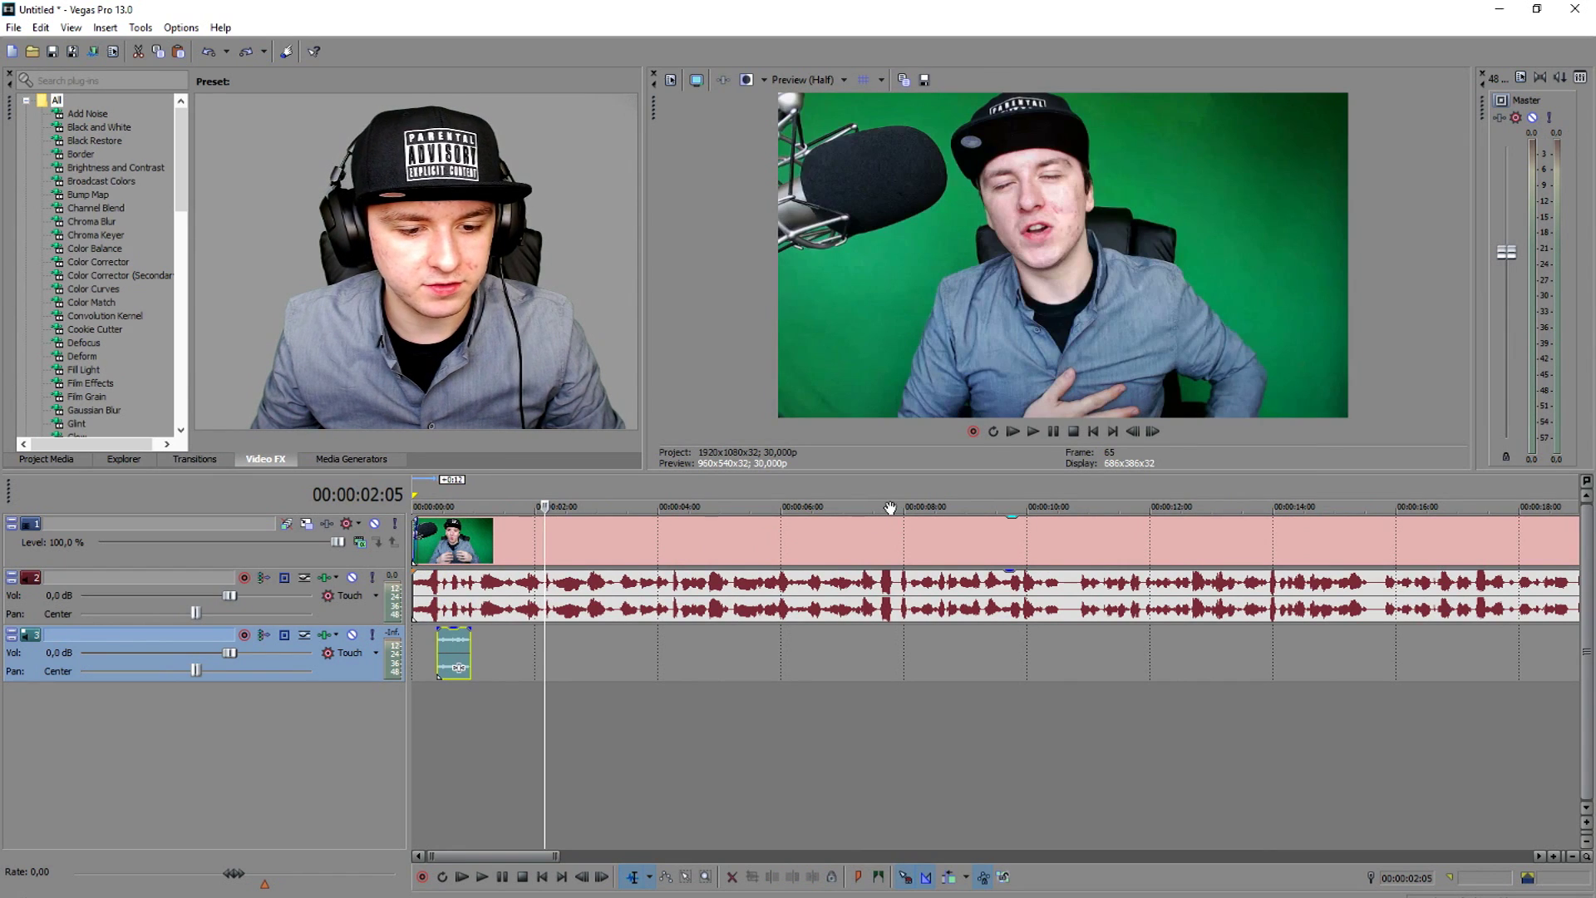
key(ctrl+z)
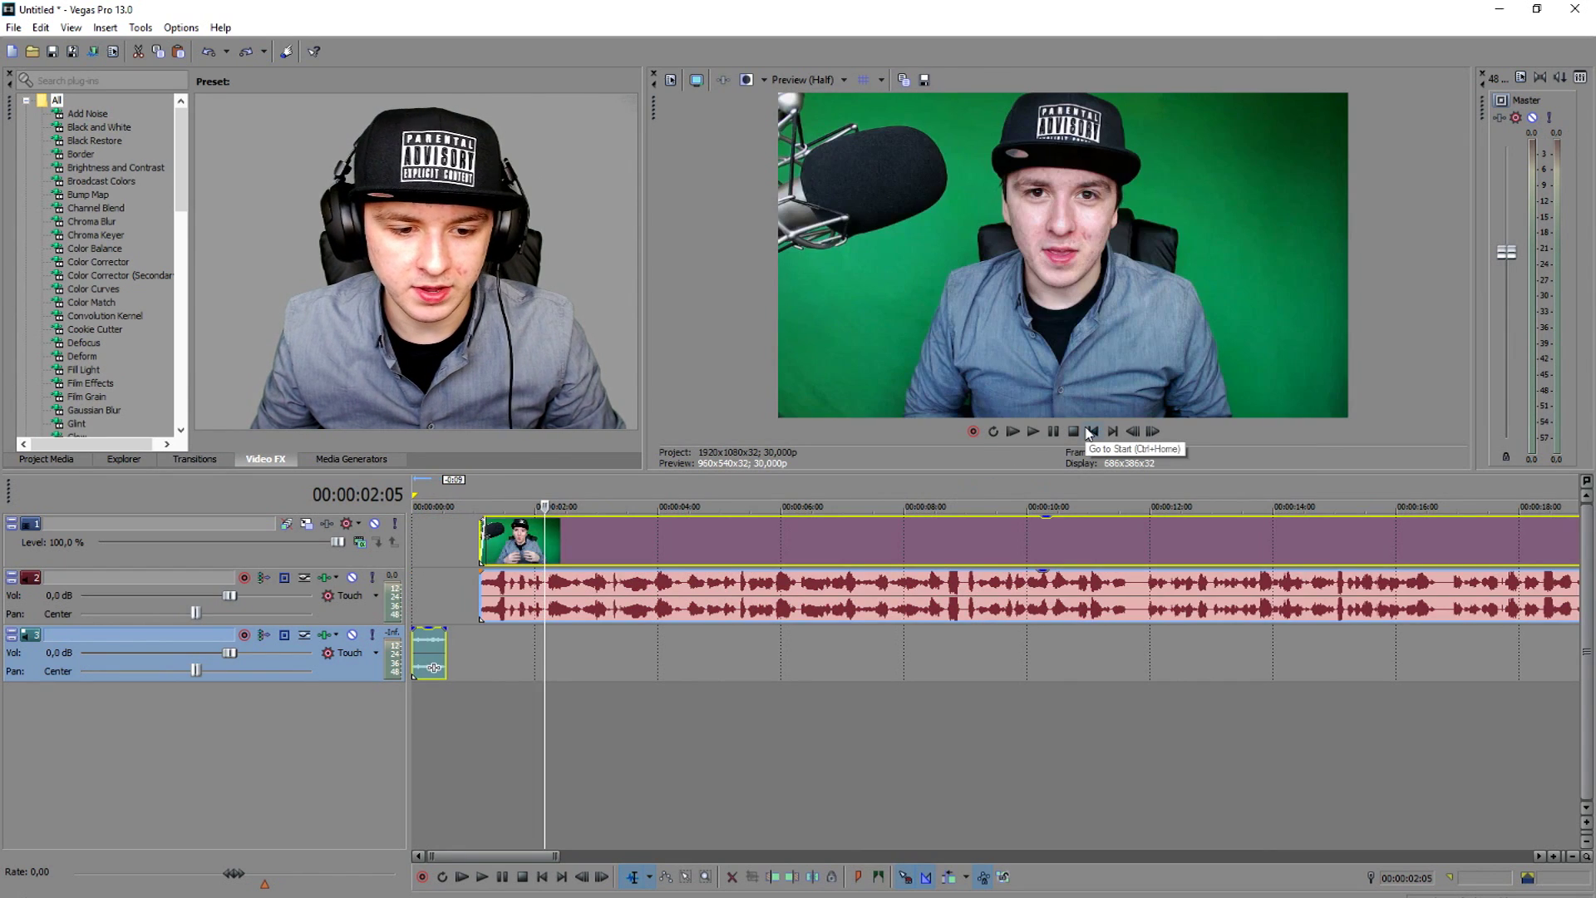
- Delete the sound clip from the third track and move the recording to the timeline start
click(434, 644)
key(Delete)
drag(622, 549, 552, 547)
click(1093, 431)
scroll(656, 572, up, 4)
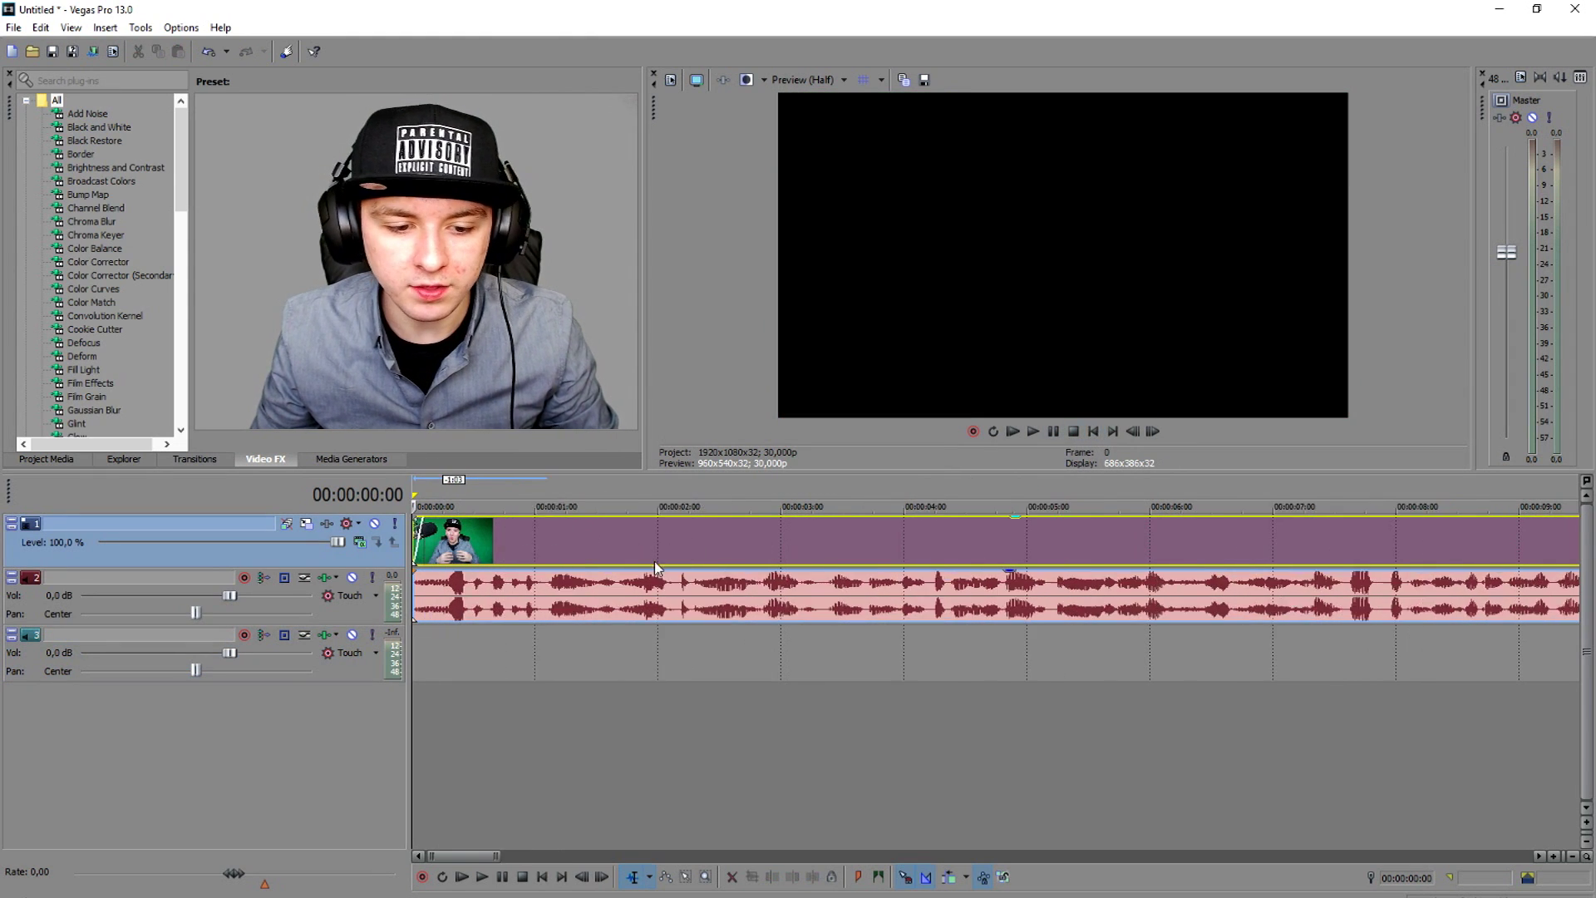
- Paste the sound clip and move it to the third track at about 00:00:01:01, and place the playhead at 00:00:00:16
click(650, 585)
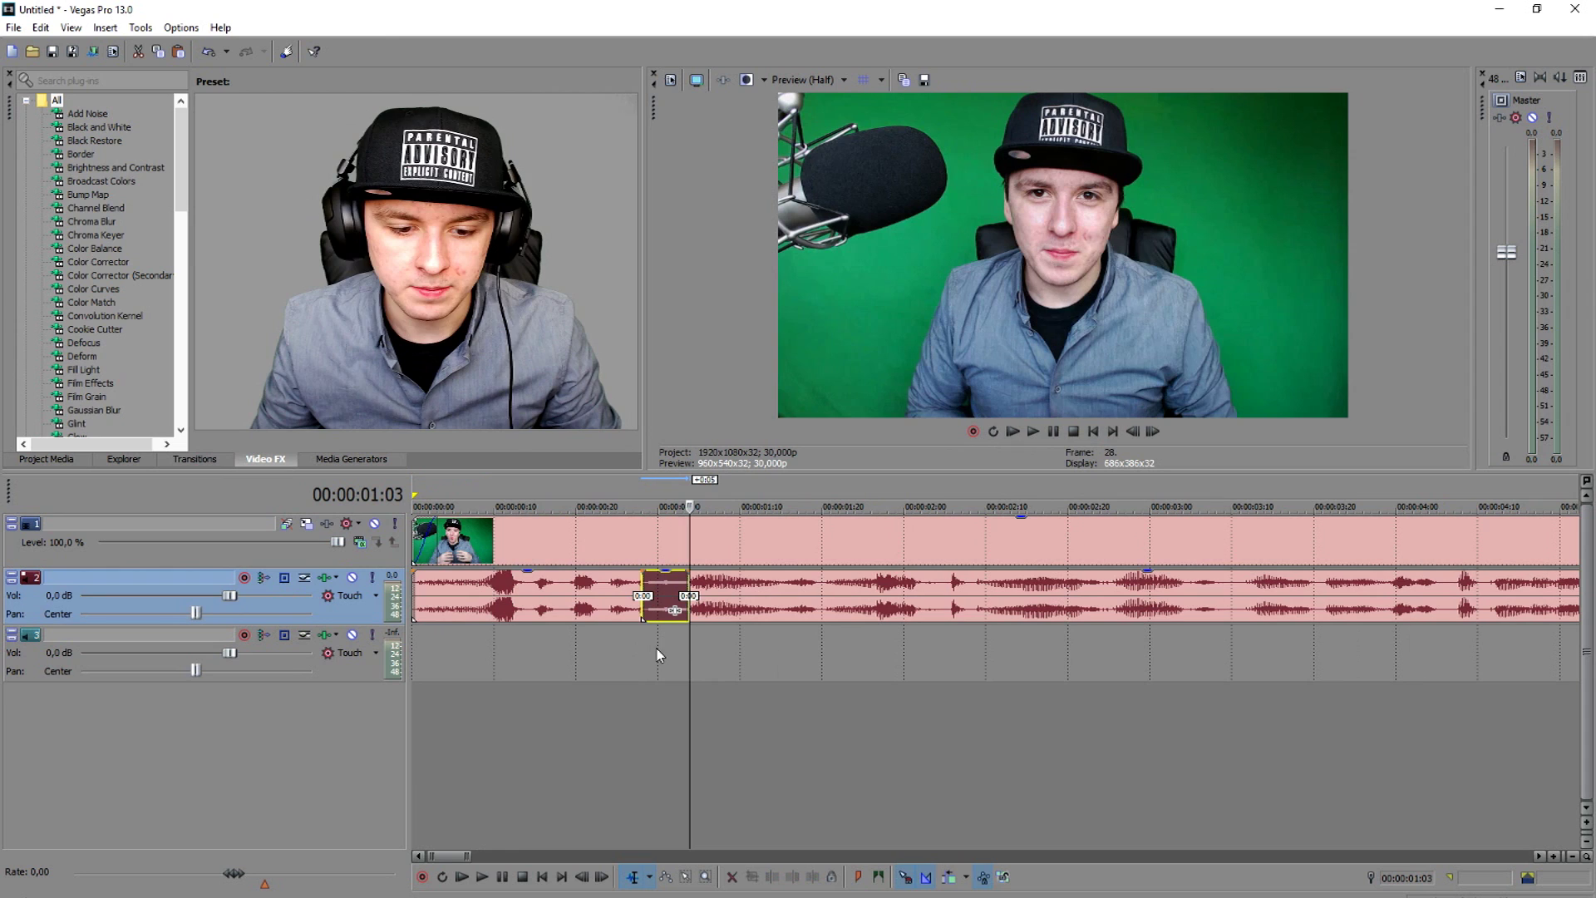
drag(682, 647, 689, 653)
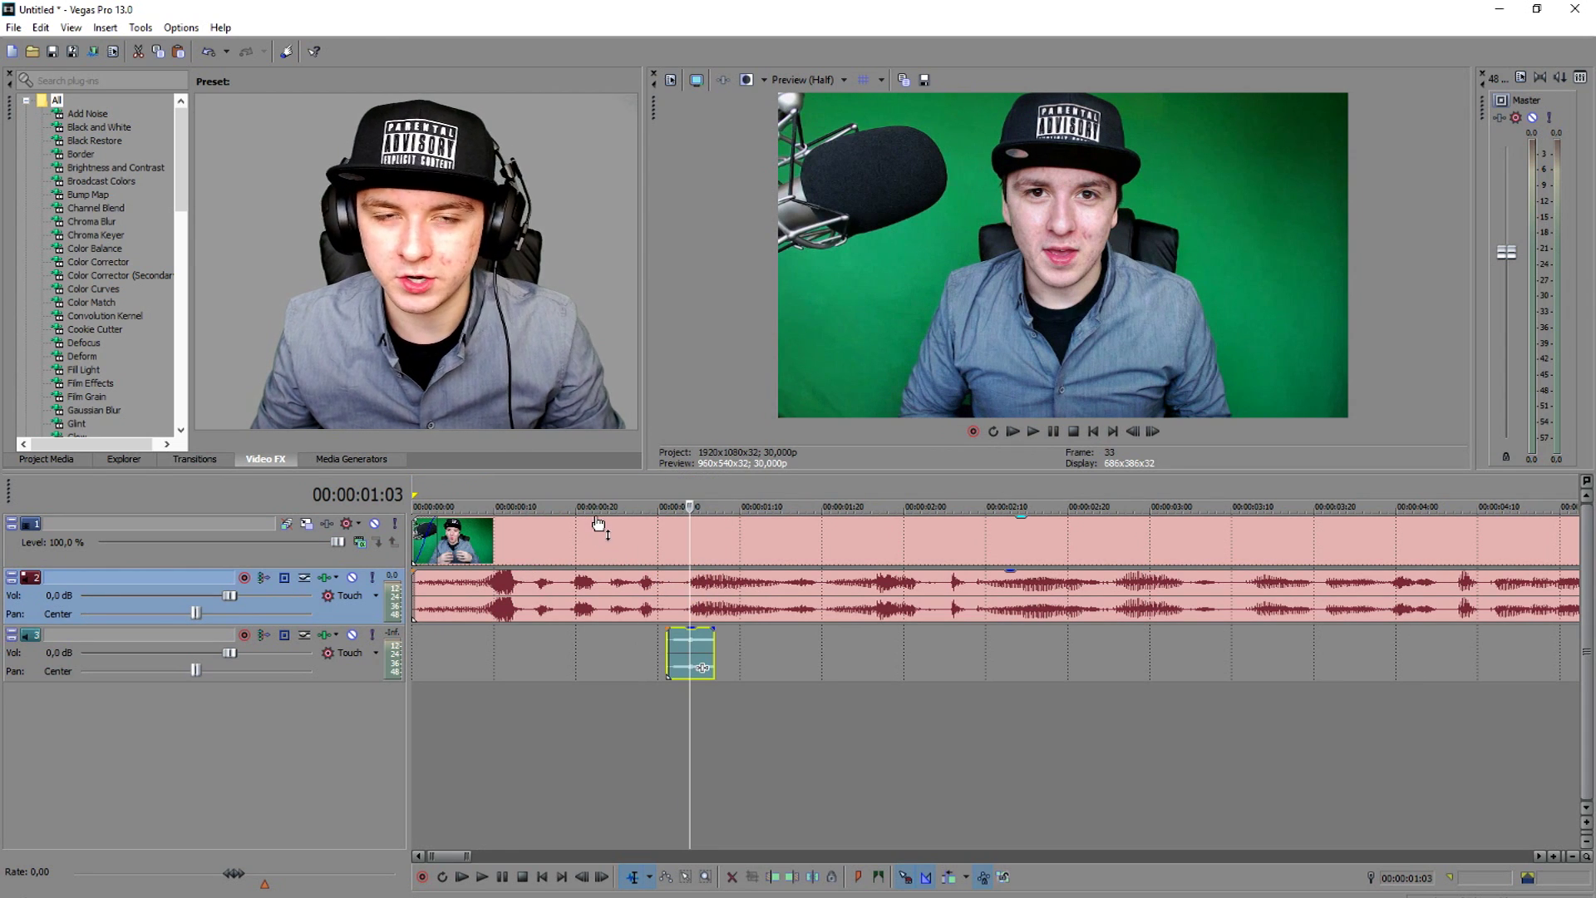
click(542, 524)
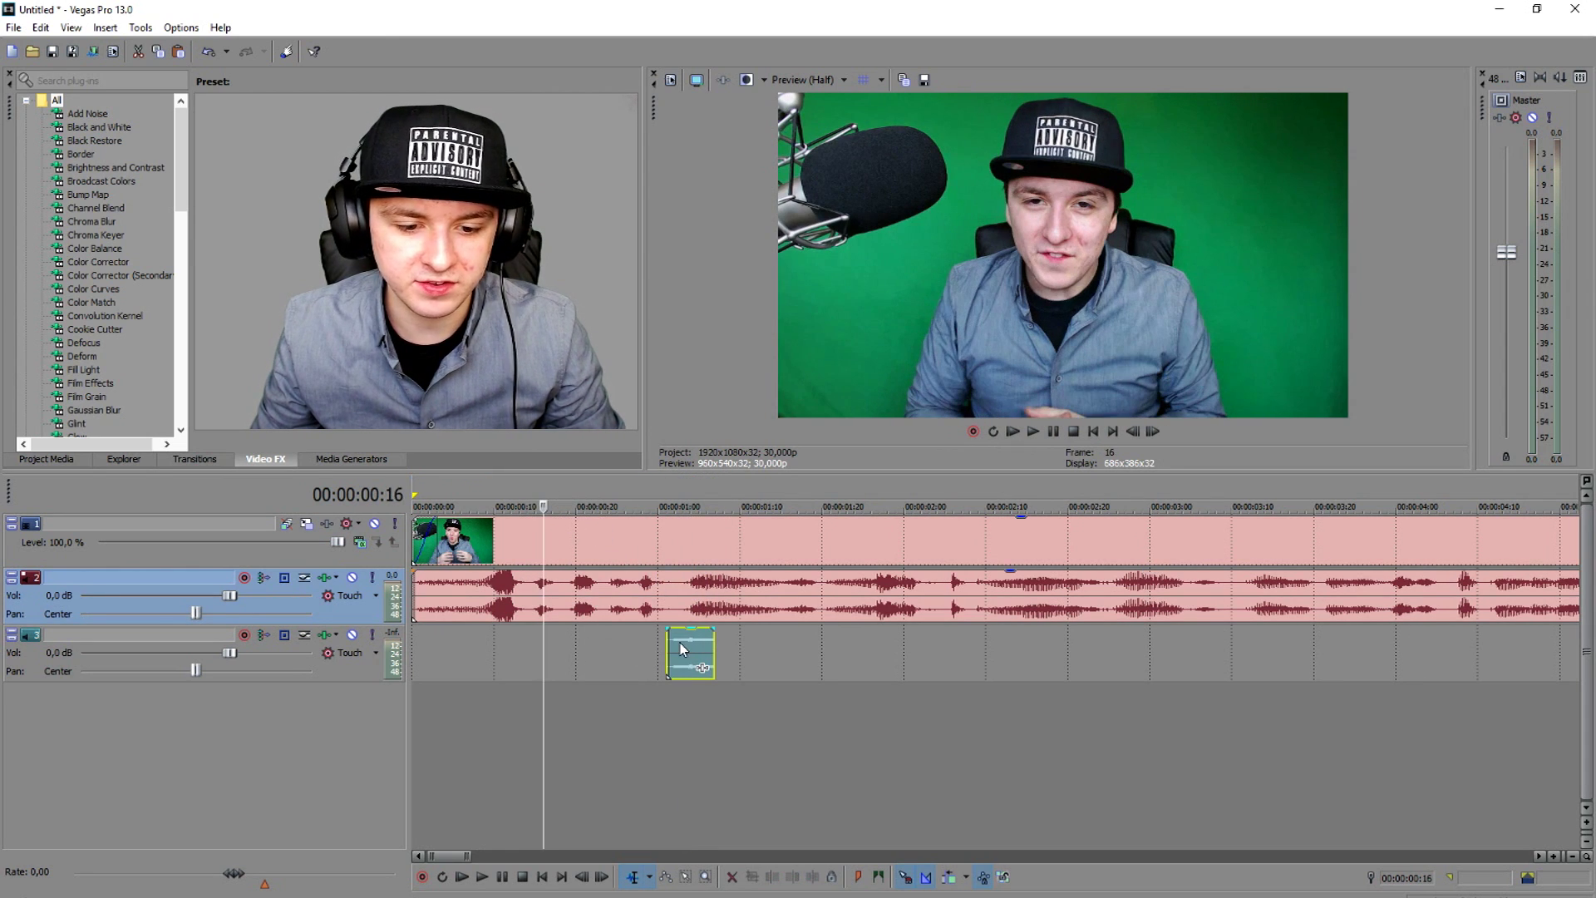
- Move the sound clip on the third track to about 00:00:00:15 and play the passage from 00:00:00:06
drag(652, 642, 618, 656)
key(space)
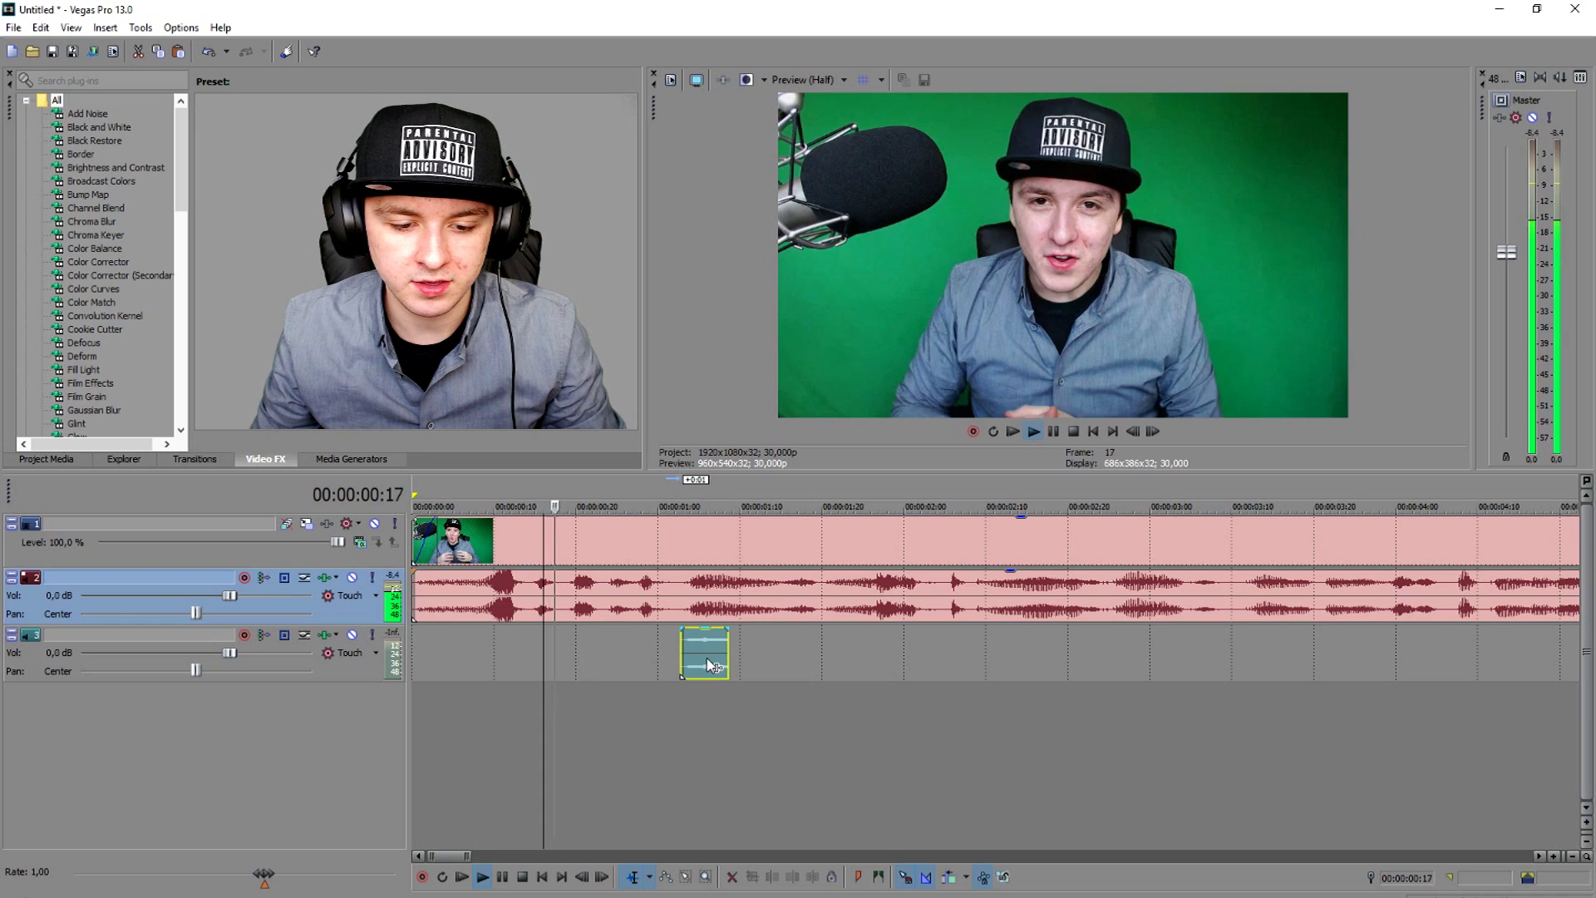
key(space)
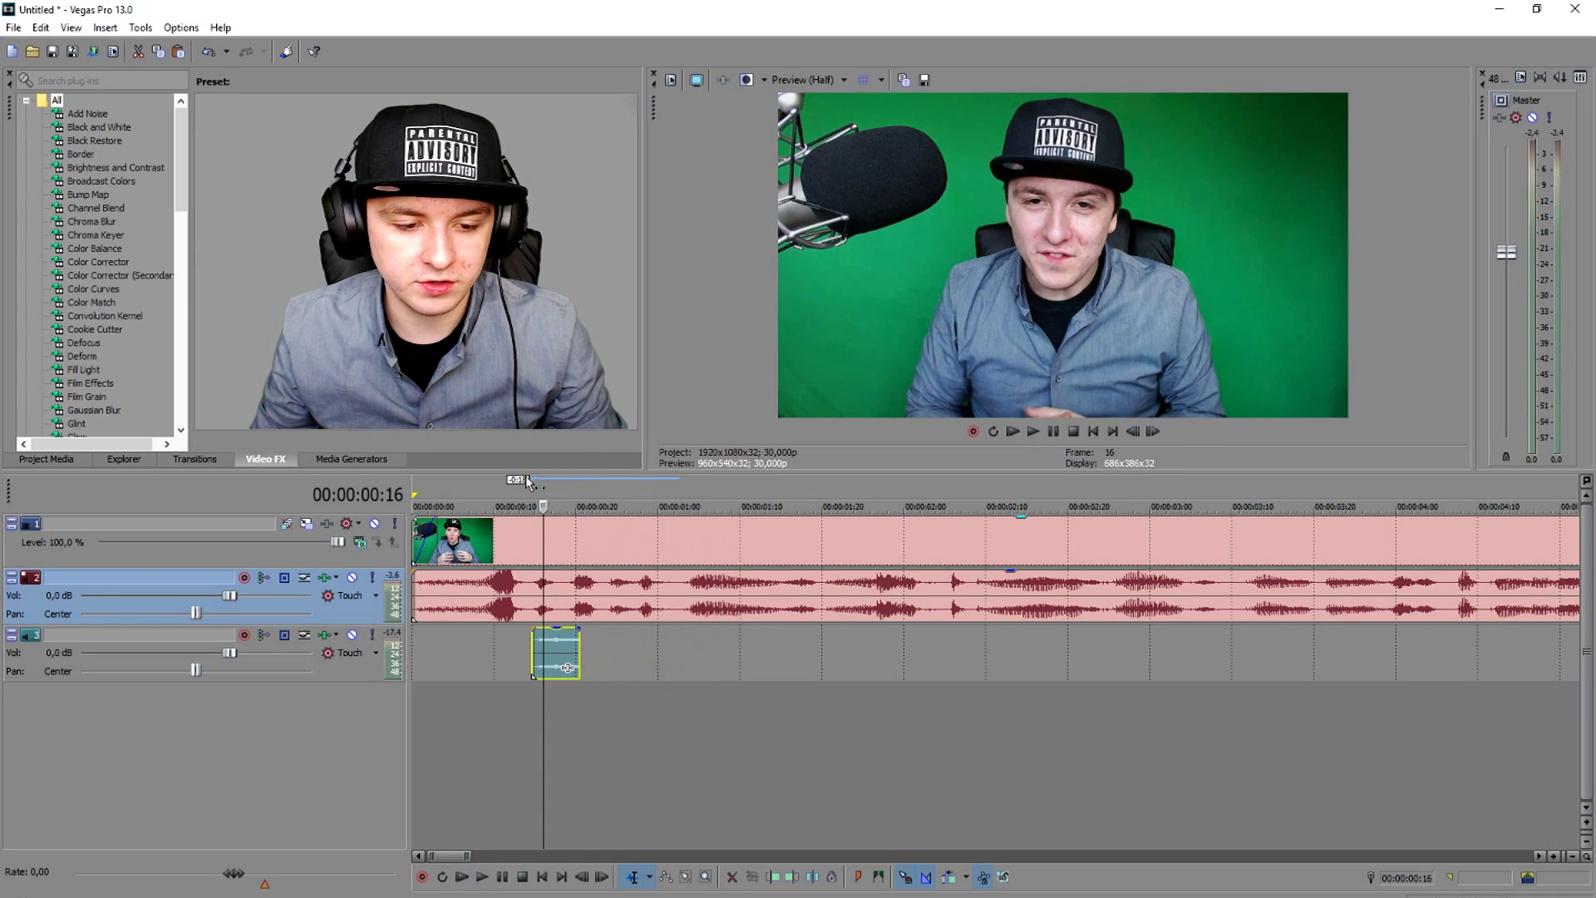
click(461, 479)
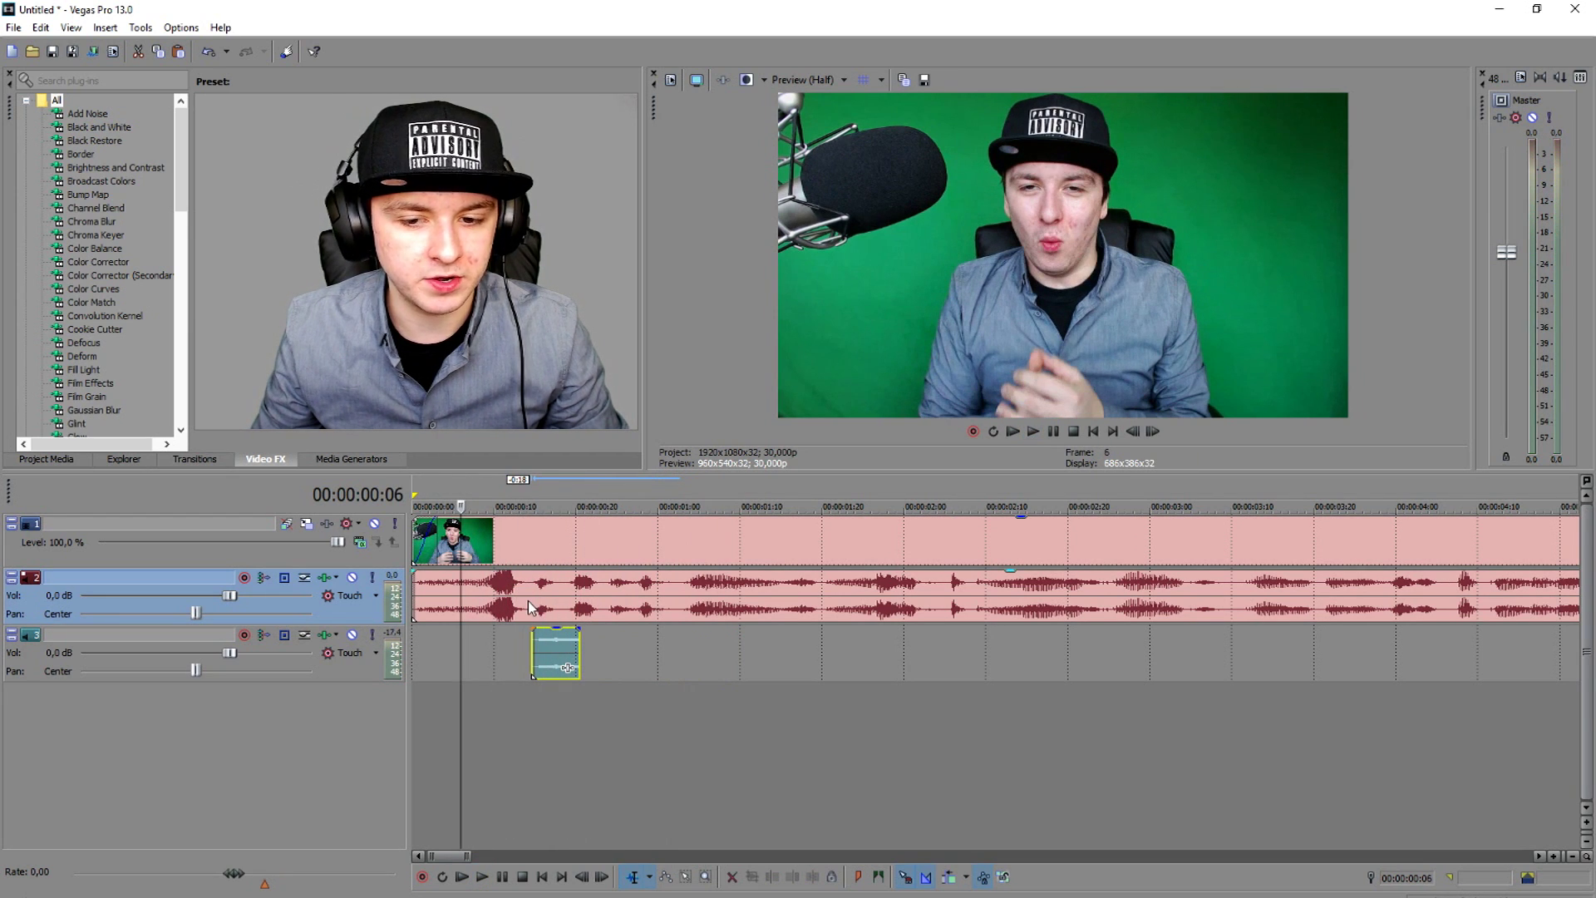
key(space)
key(space)
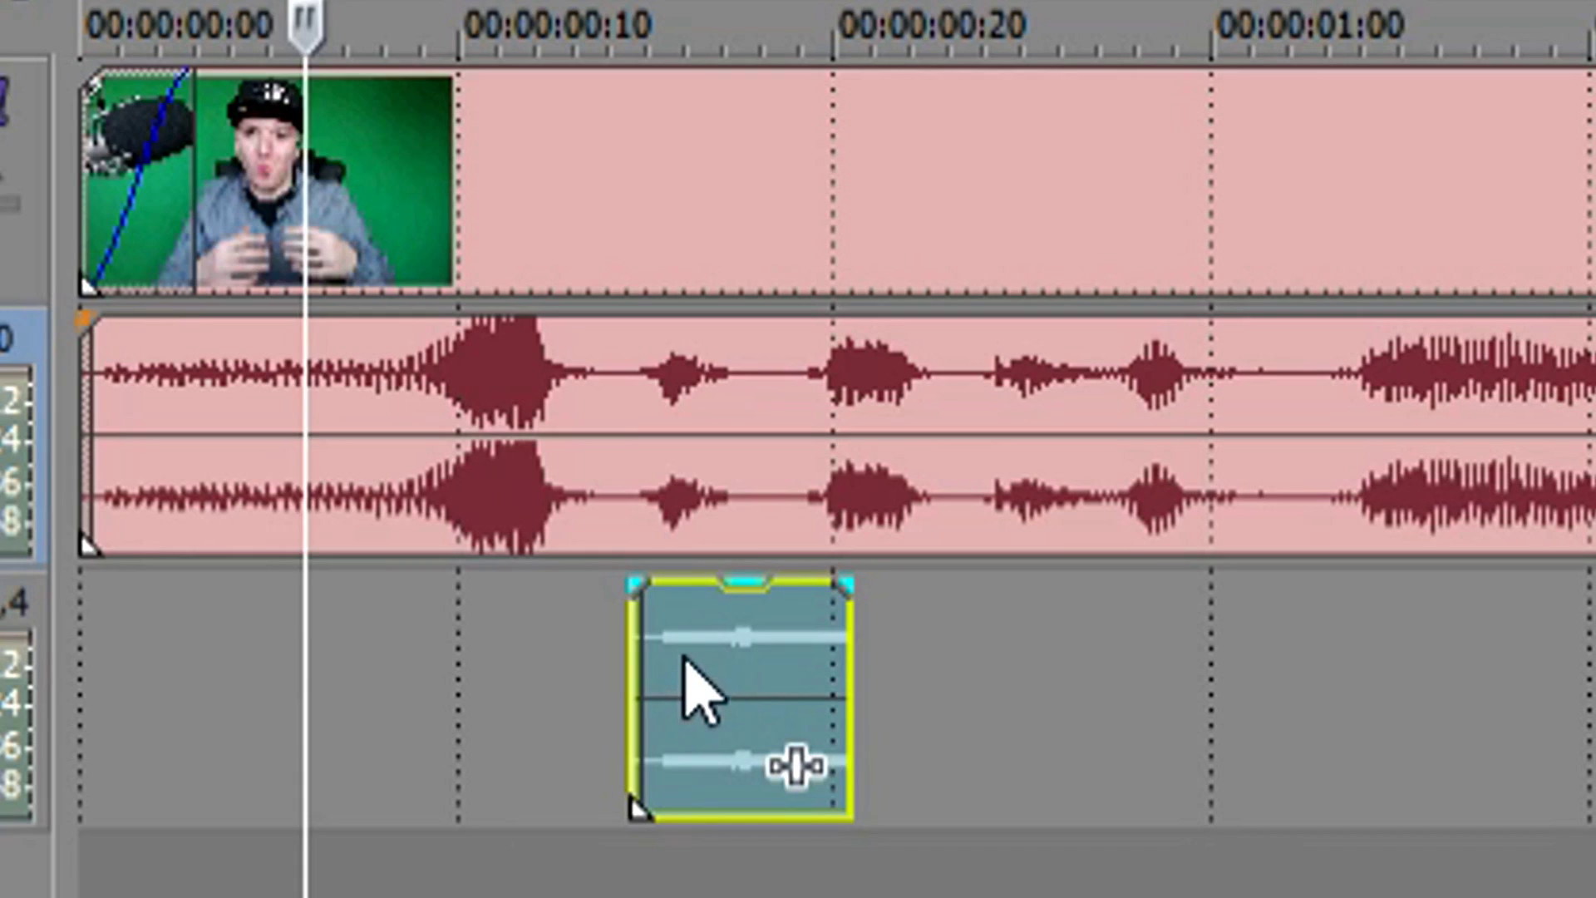
- Move the sound clip up onto the voice recording's track at about 00:00:00:16, and play the result from 00:00:00:06
drag(543, 644, 545, 610)
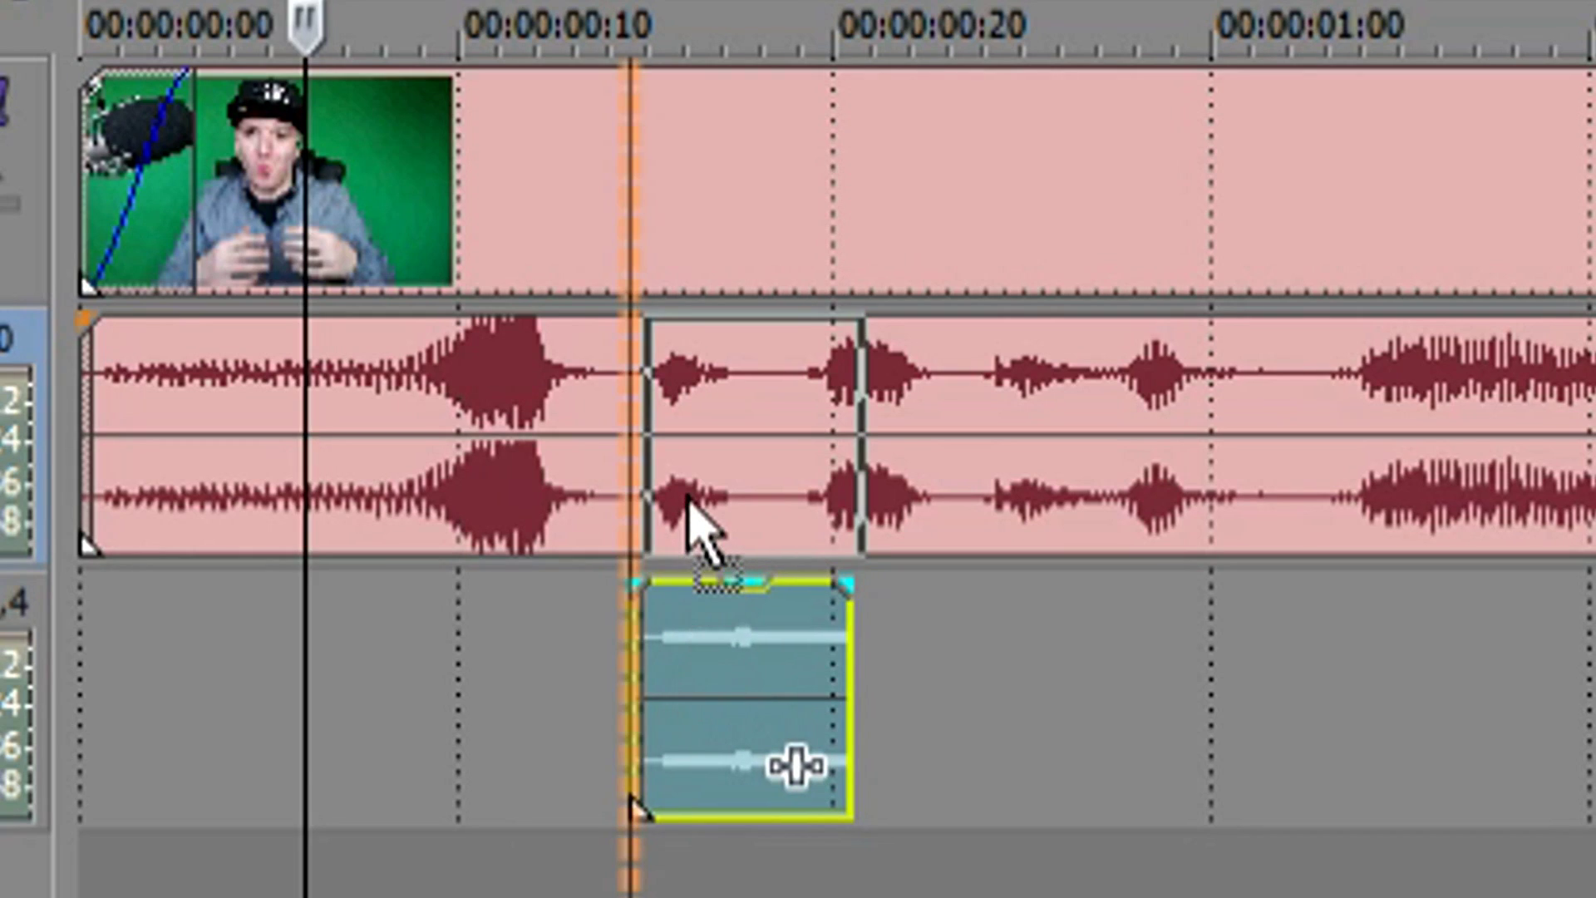
drag(689, 499, 695, 516)
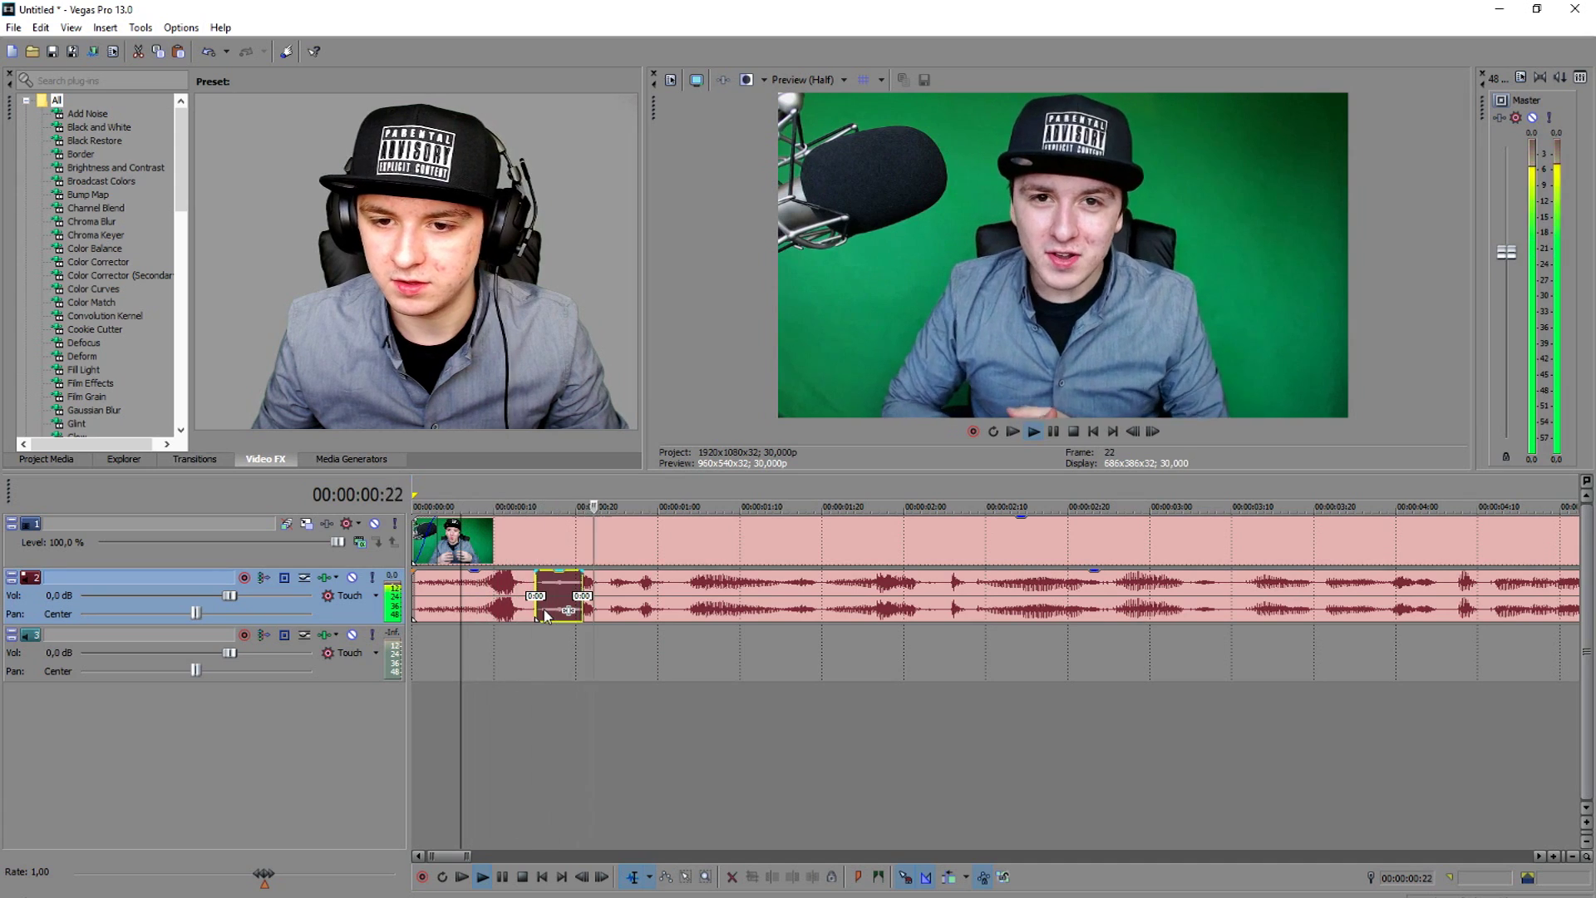
key(space)
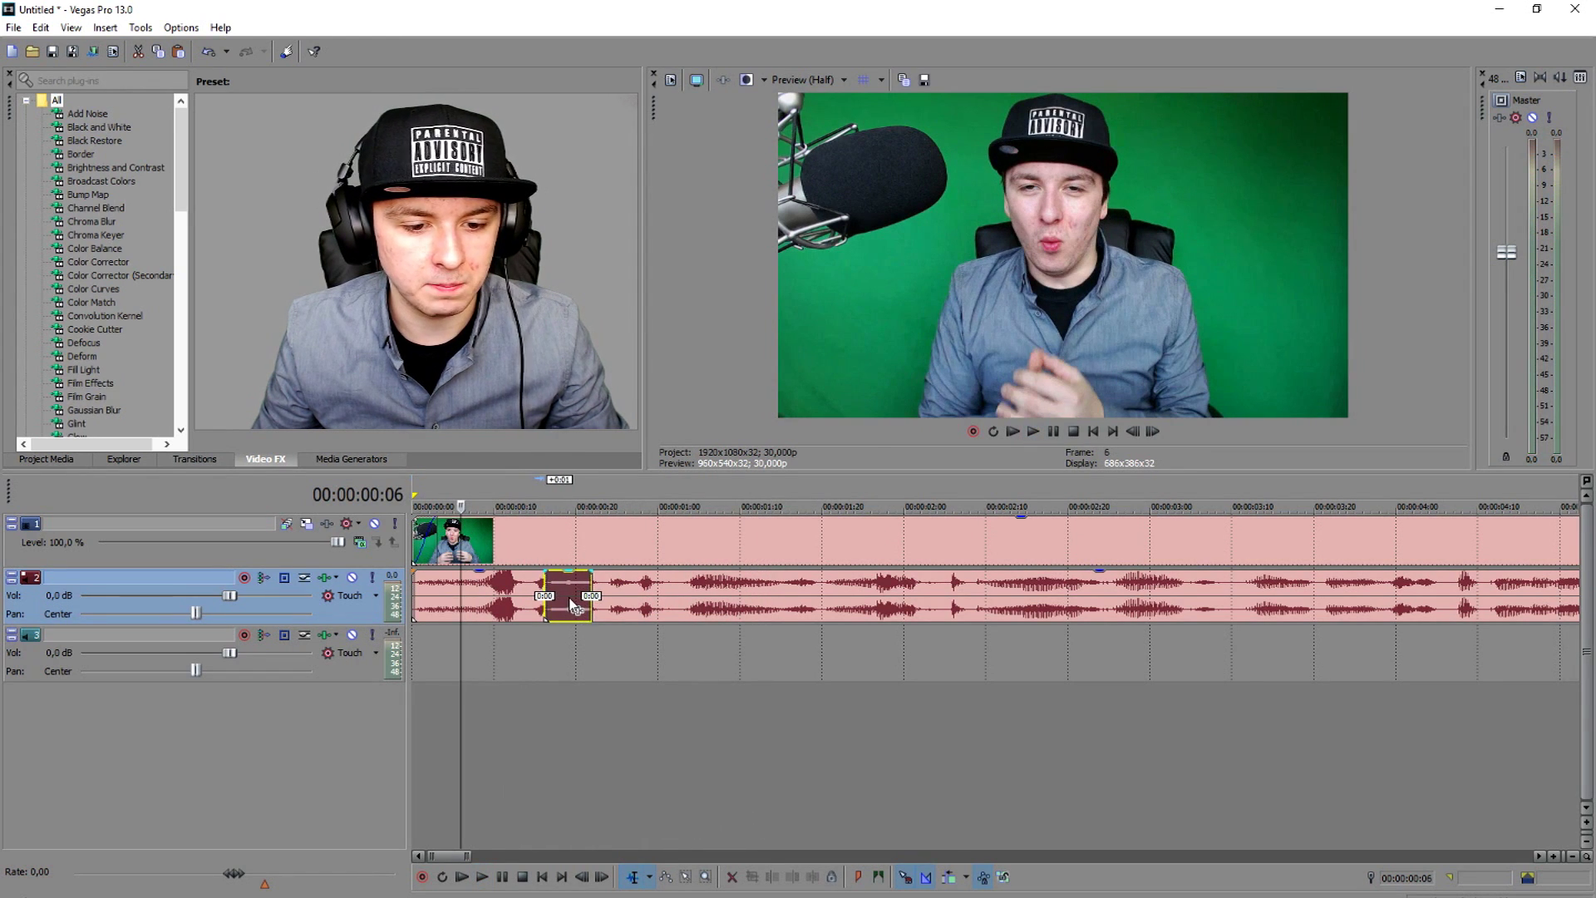
key(space)
scroll(773, 600, down, 3)
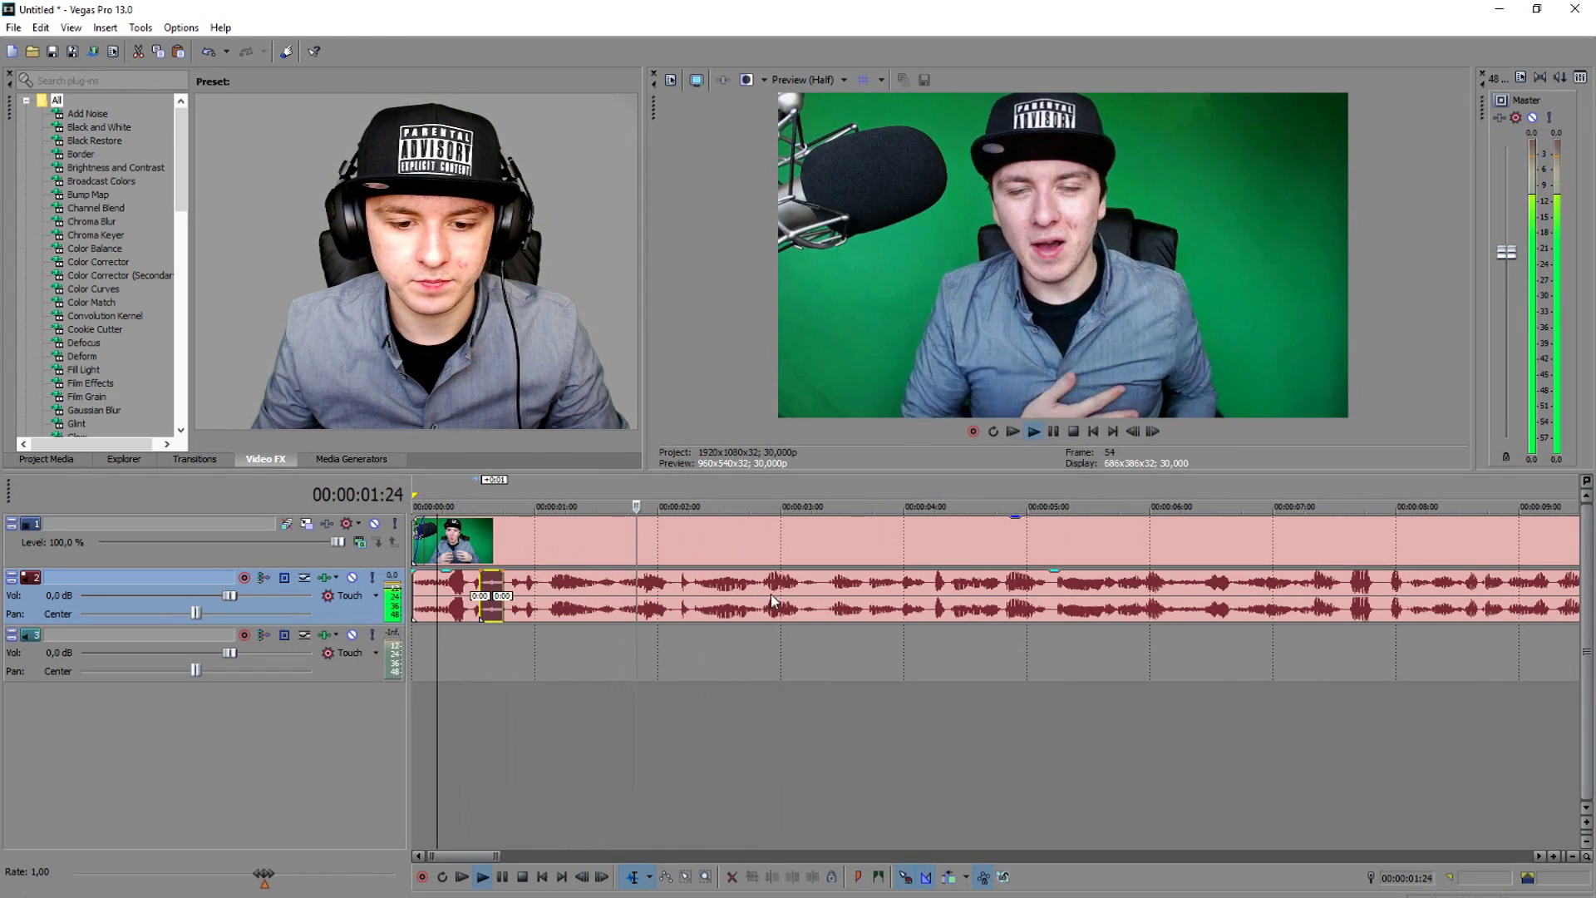
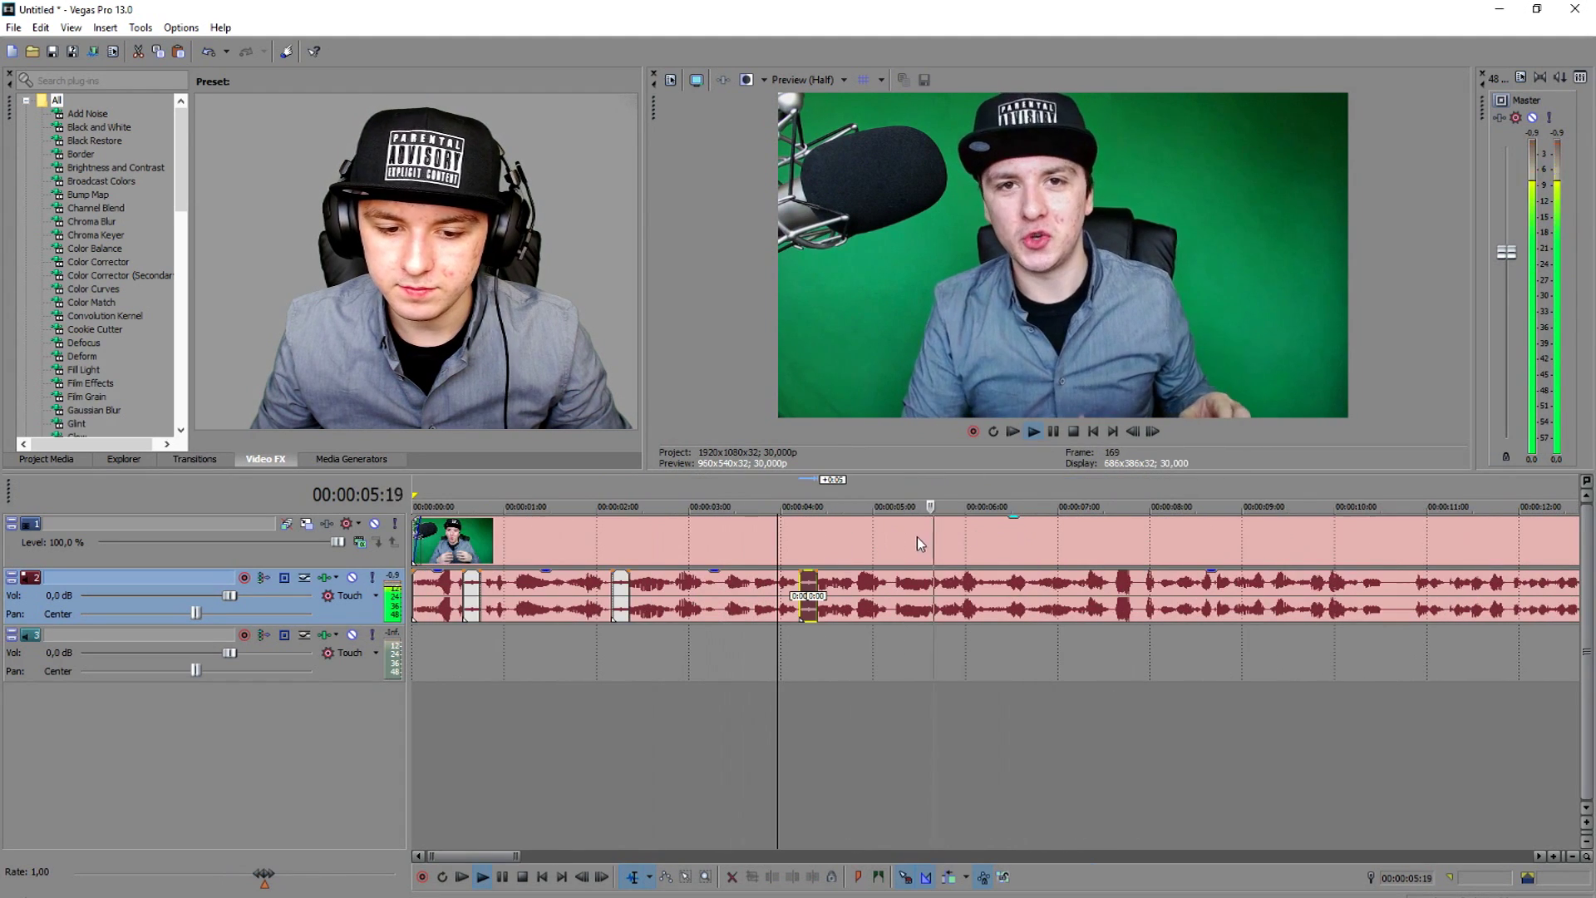
- Place a copy of the sound clip on the recording's track at about 00:00:07:26 and play the passage from 00:00:07:15
click(1081, 542)
scroll(1106, 565, up, 4)
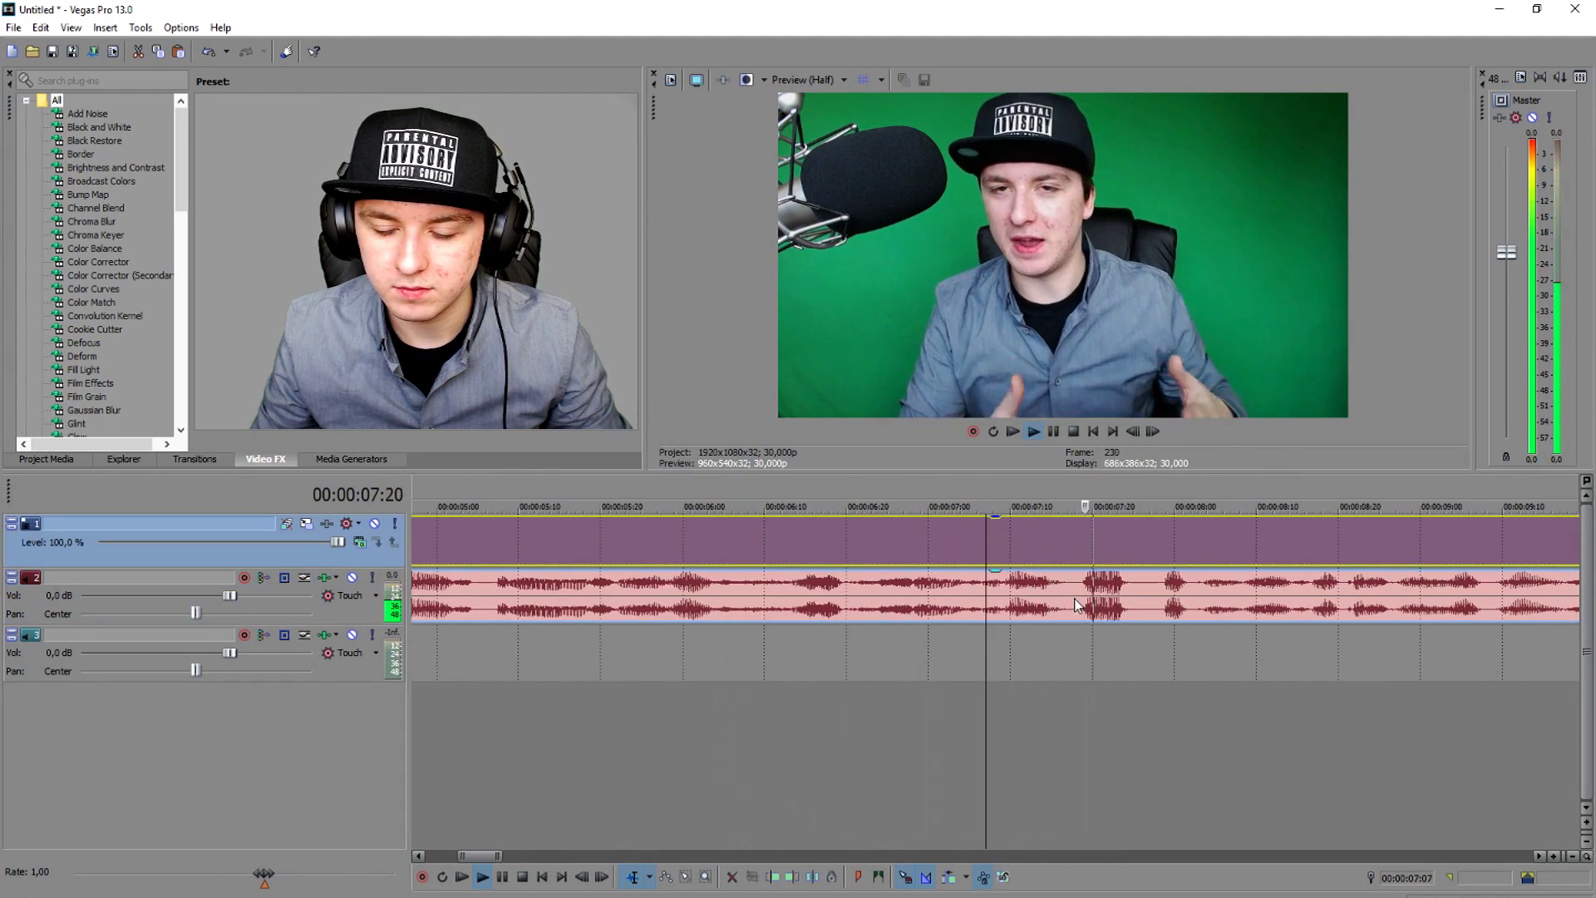
click(1140, 581)
key(s)
click(1189, 586)
key(s)
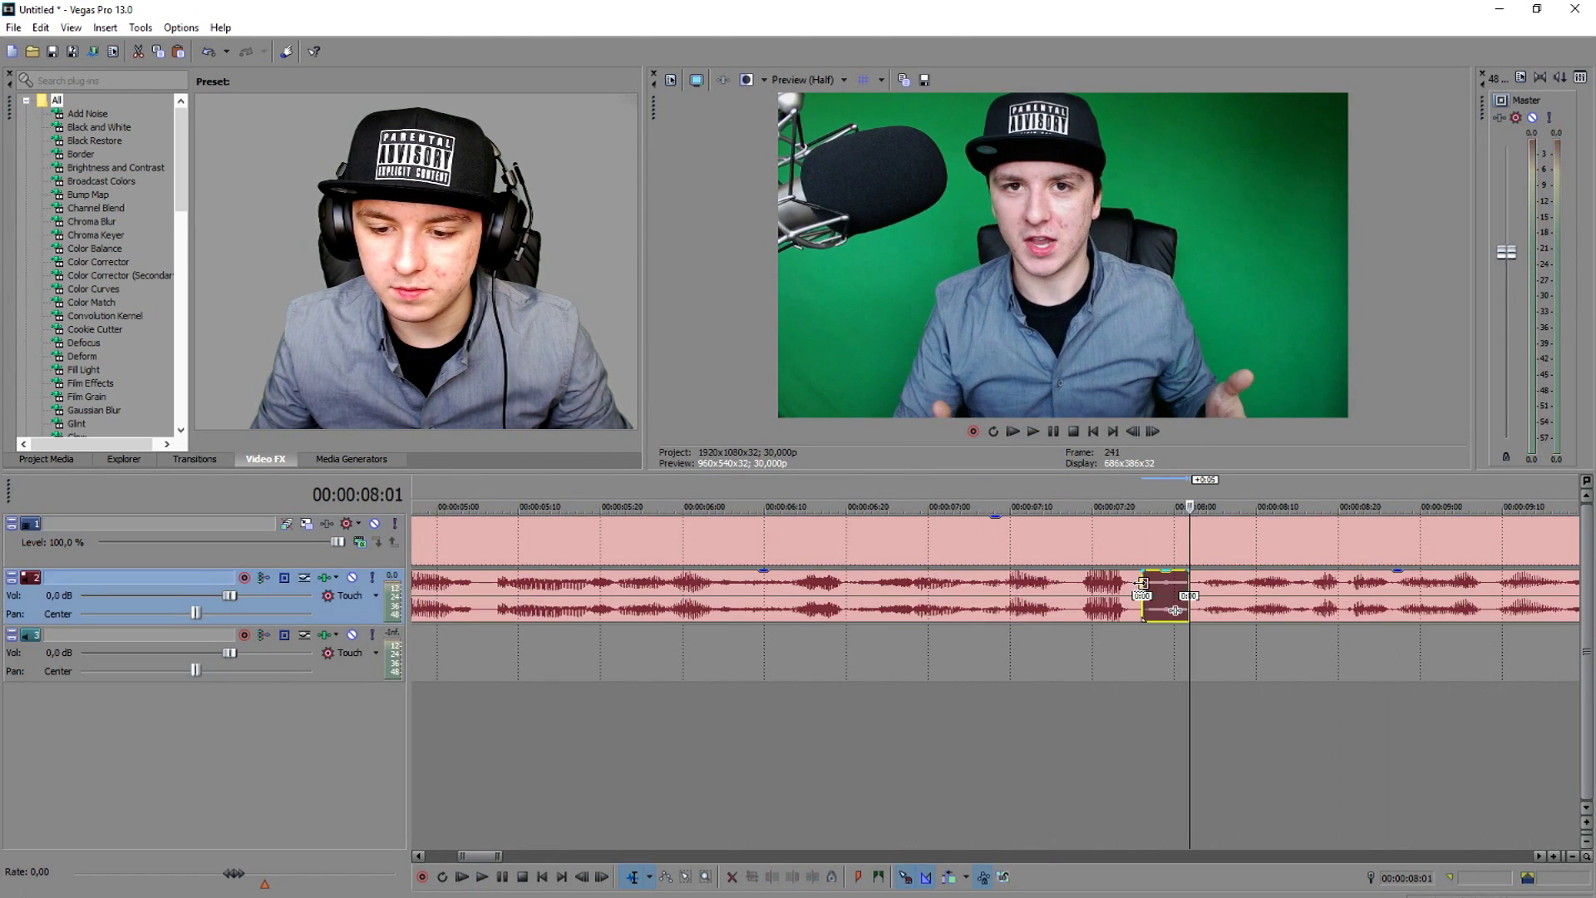
click(1054, 499)
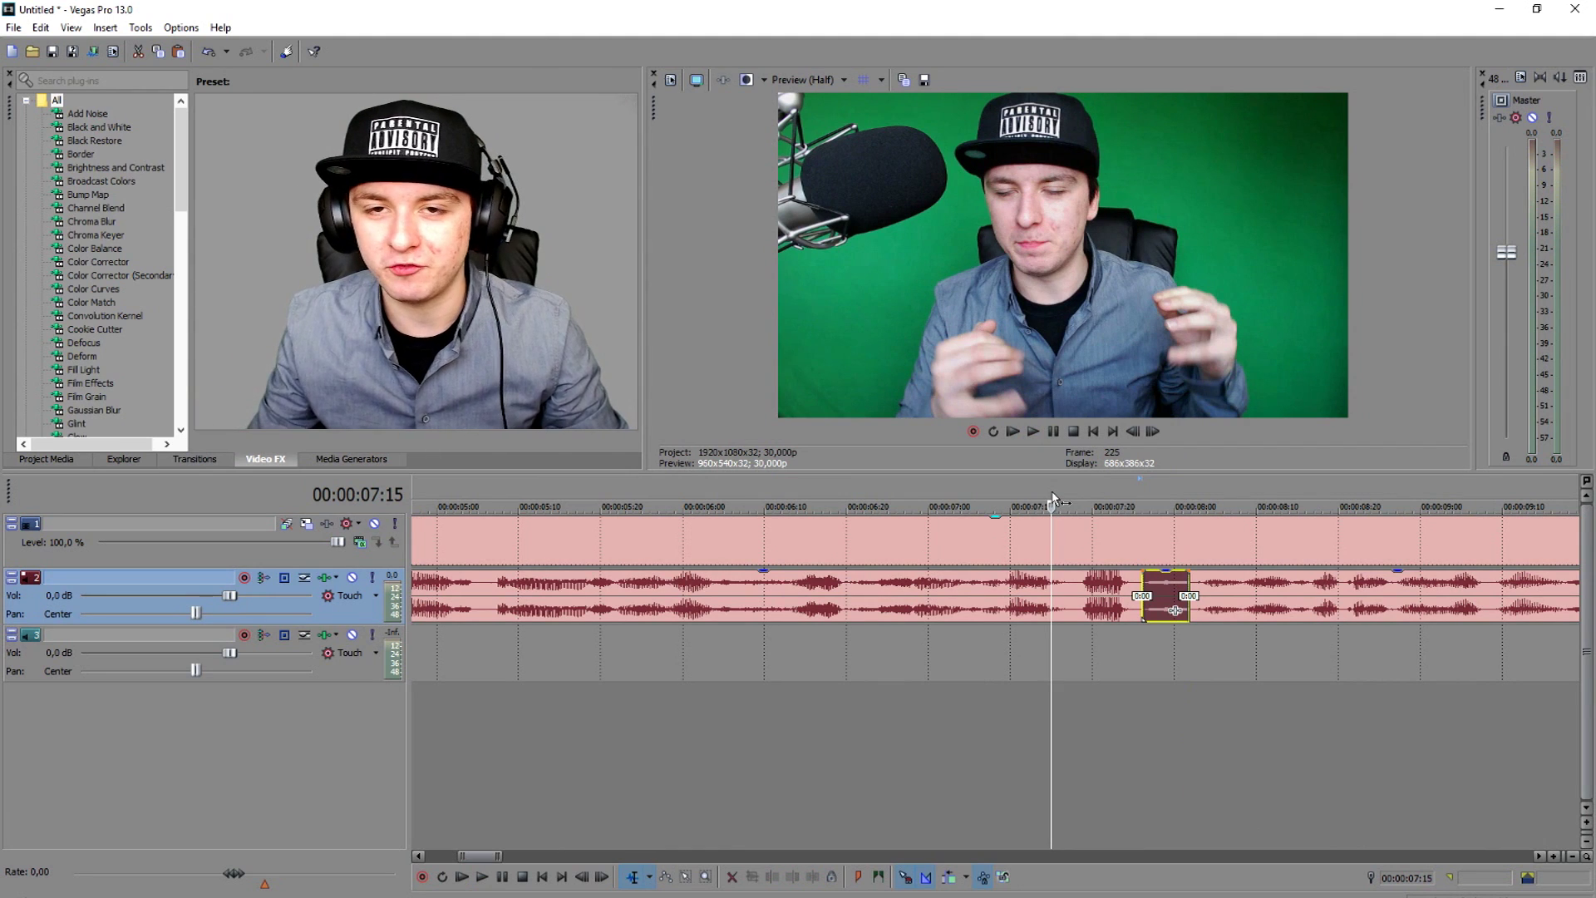
scroll(1061, 499, down, 4)
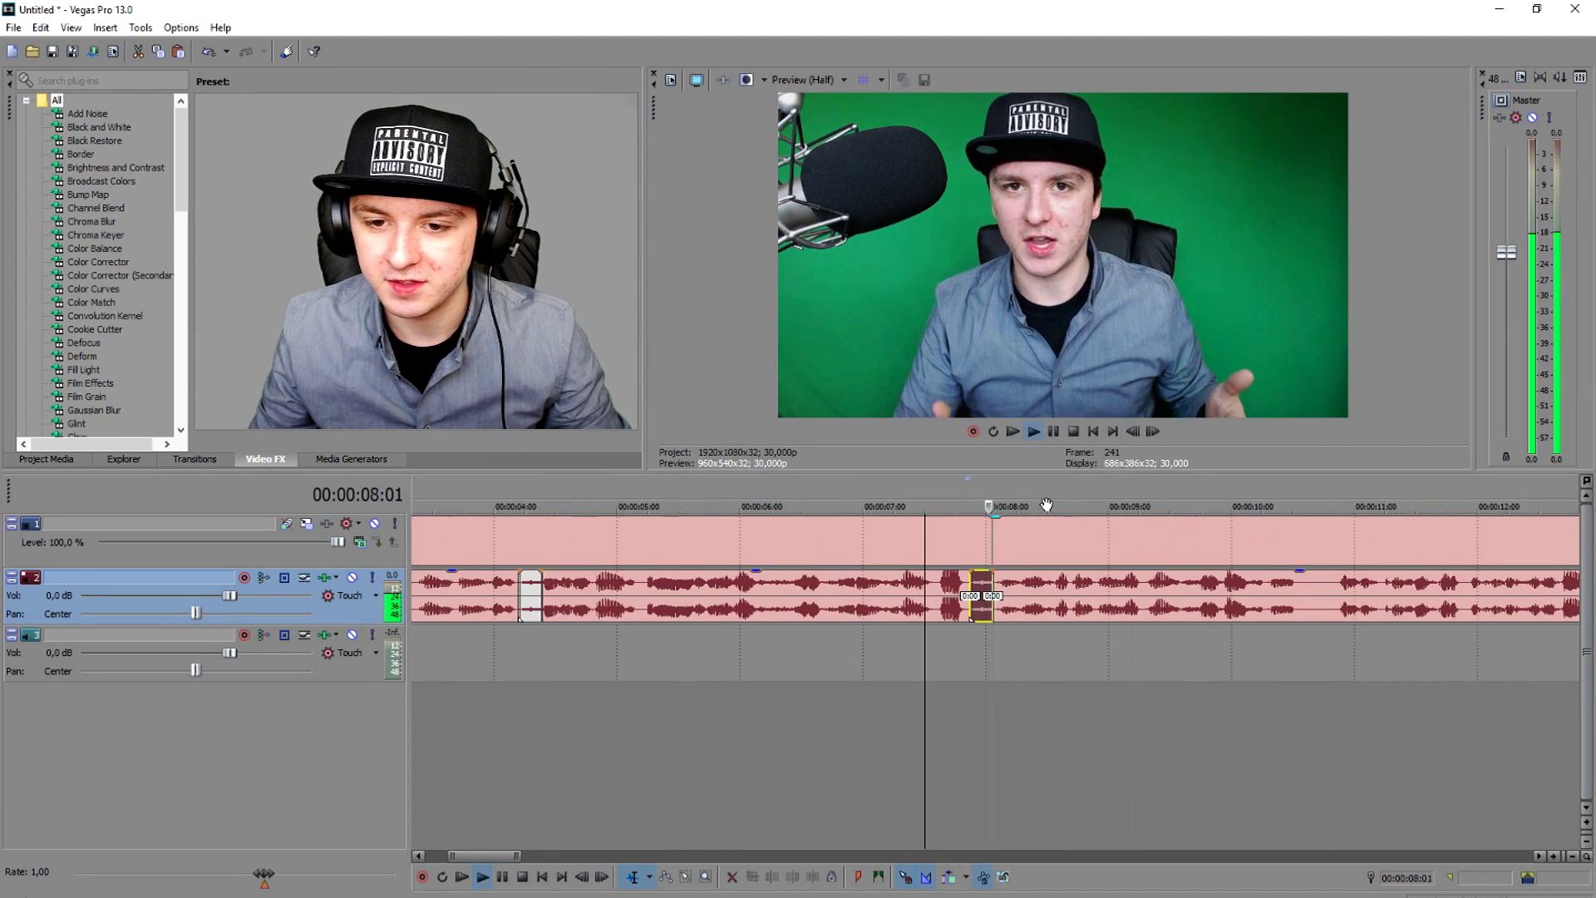
- Place another copy of the sound clip on the recording's track at about 00:00:13:27 and play the passage from about 00:00:13:16
scroll(1174, 557, up, 2)
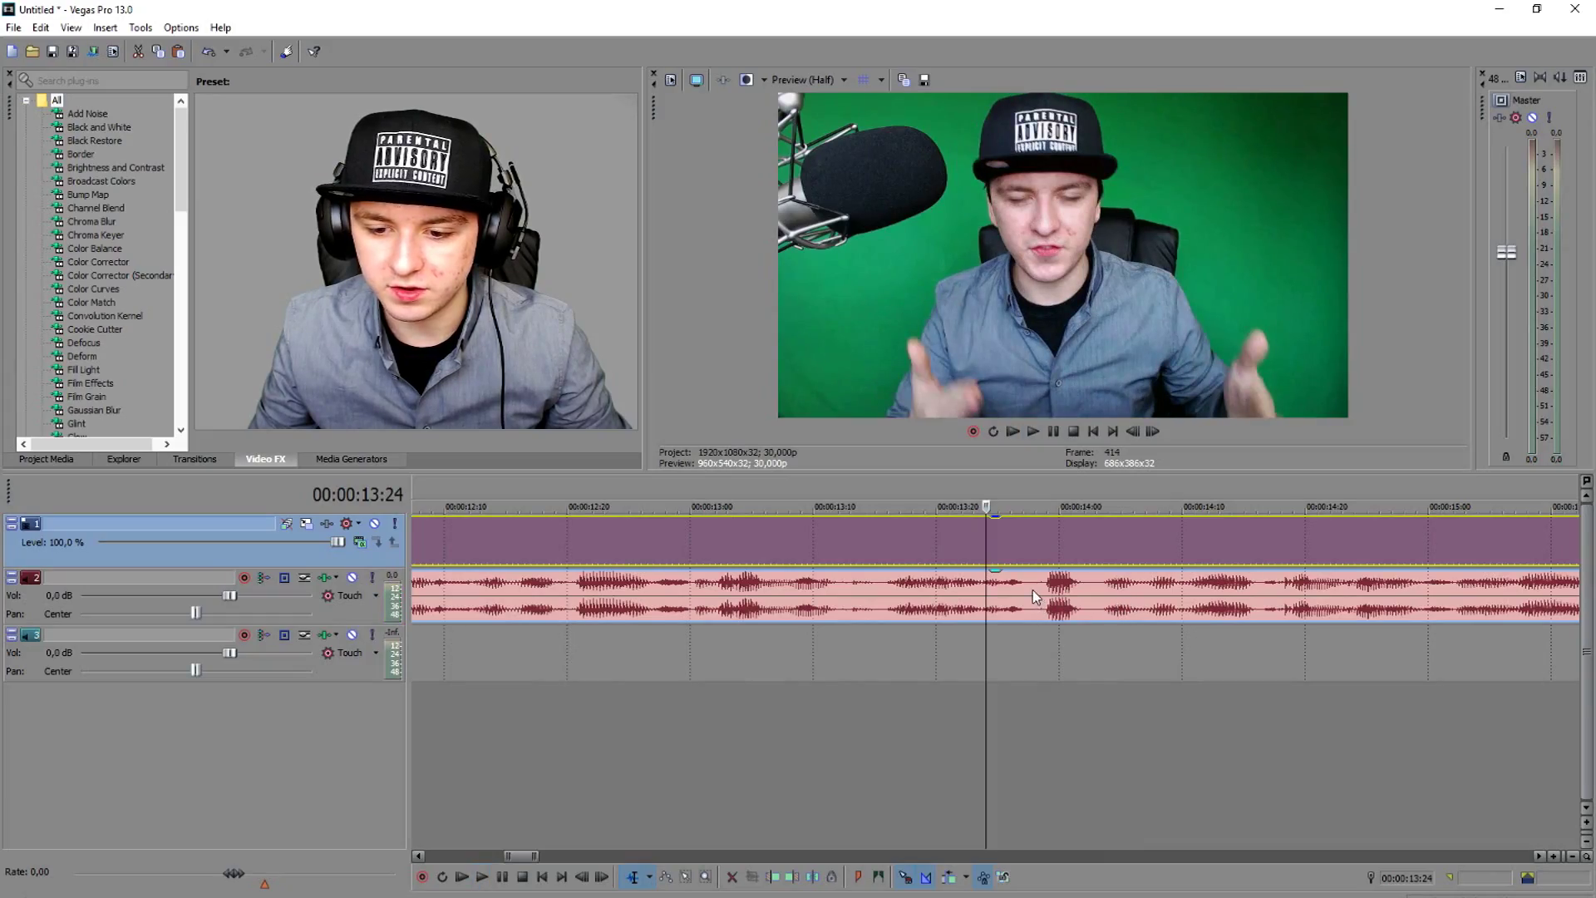
click(1036, 610)
key(space)
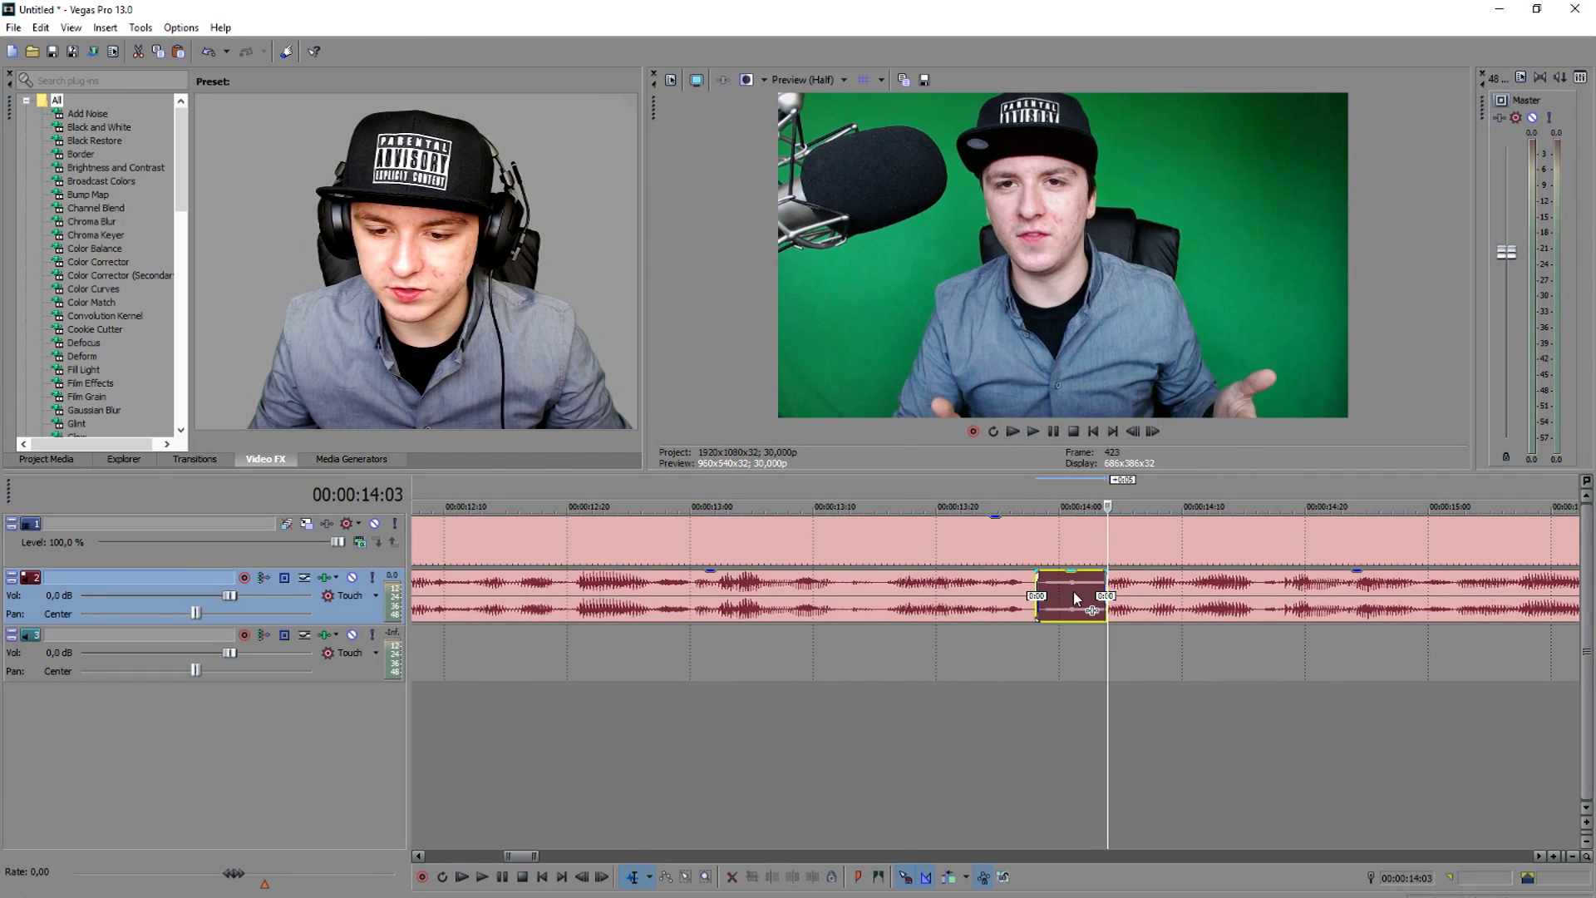
drag(1074, 591, 1066, 598)
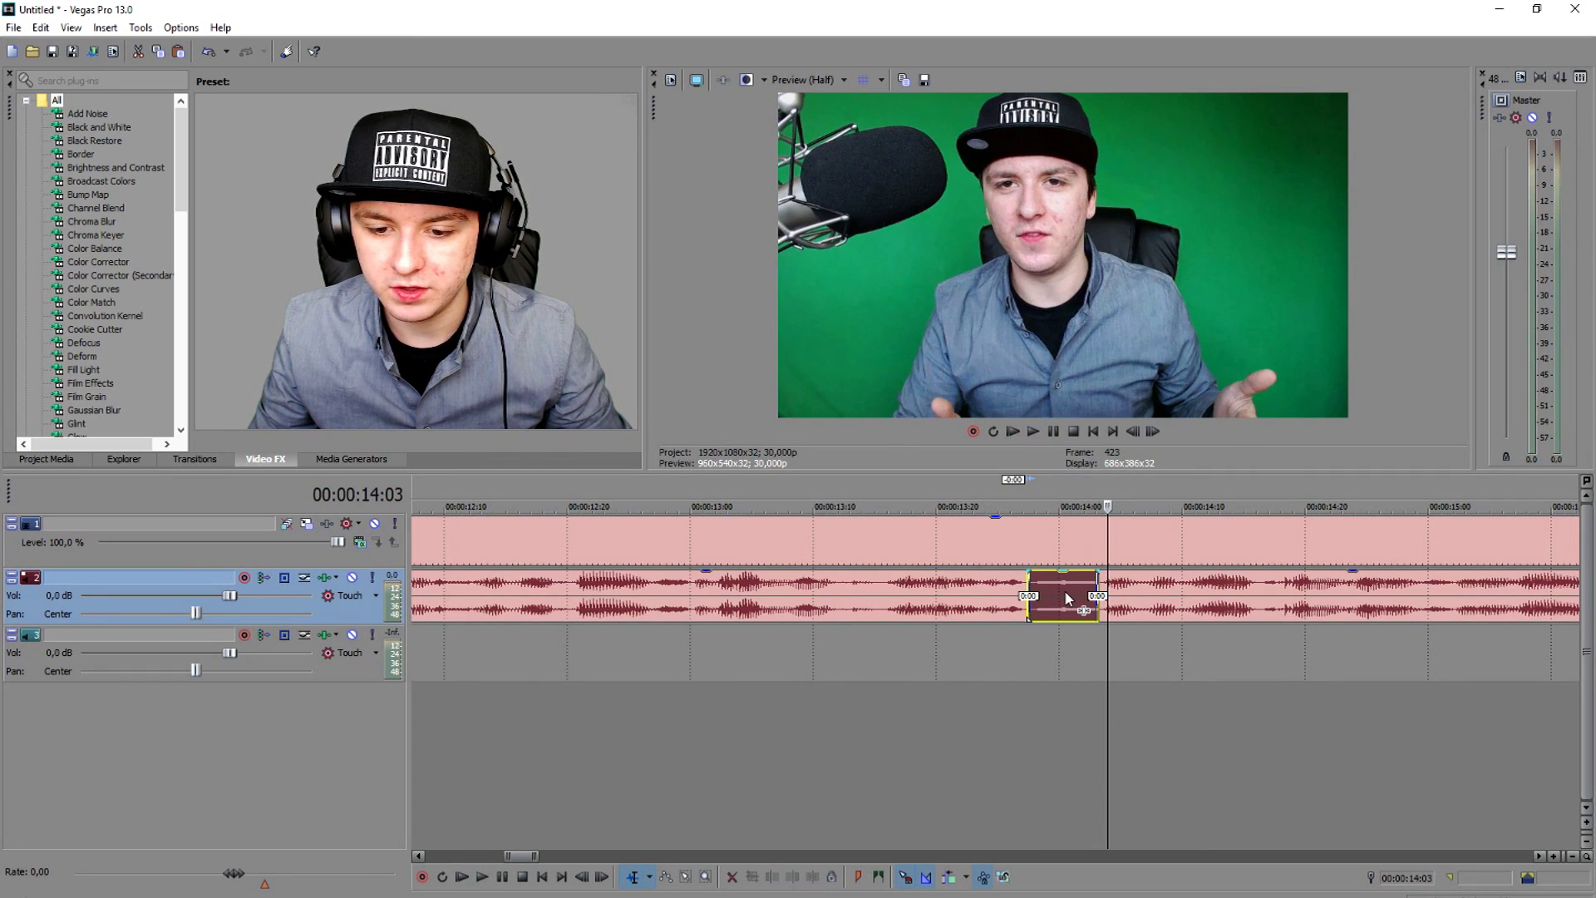
click(886, 479)
key(space)
- Find the next word and cover it with the sound clip at about 00:00:20:06, and play from about 00:00:19:26
scroll(1109, 523, down, 4)
scroll(1107, 522, up, 2)
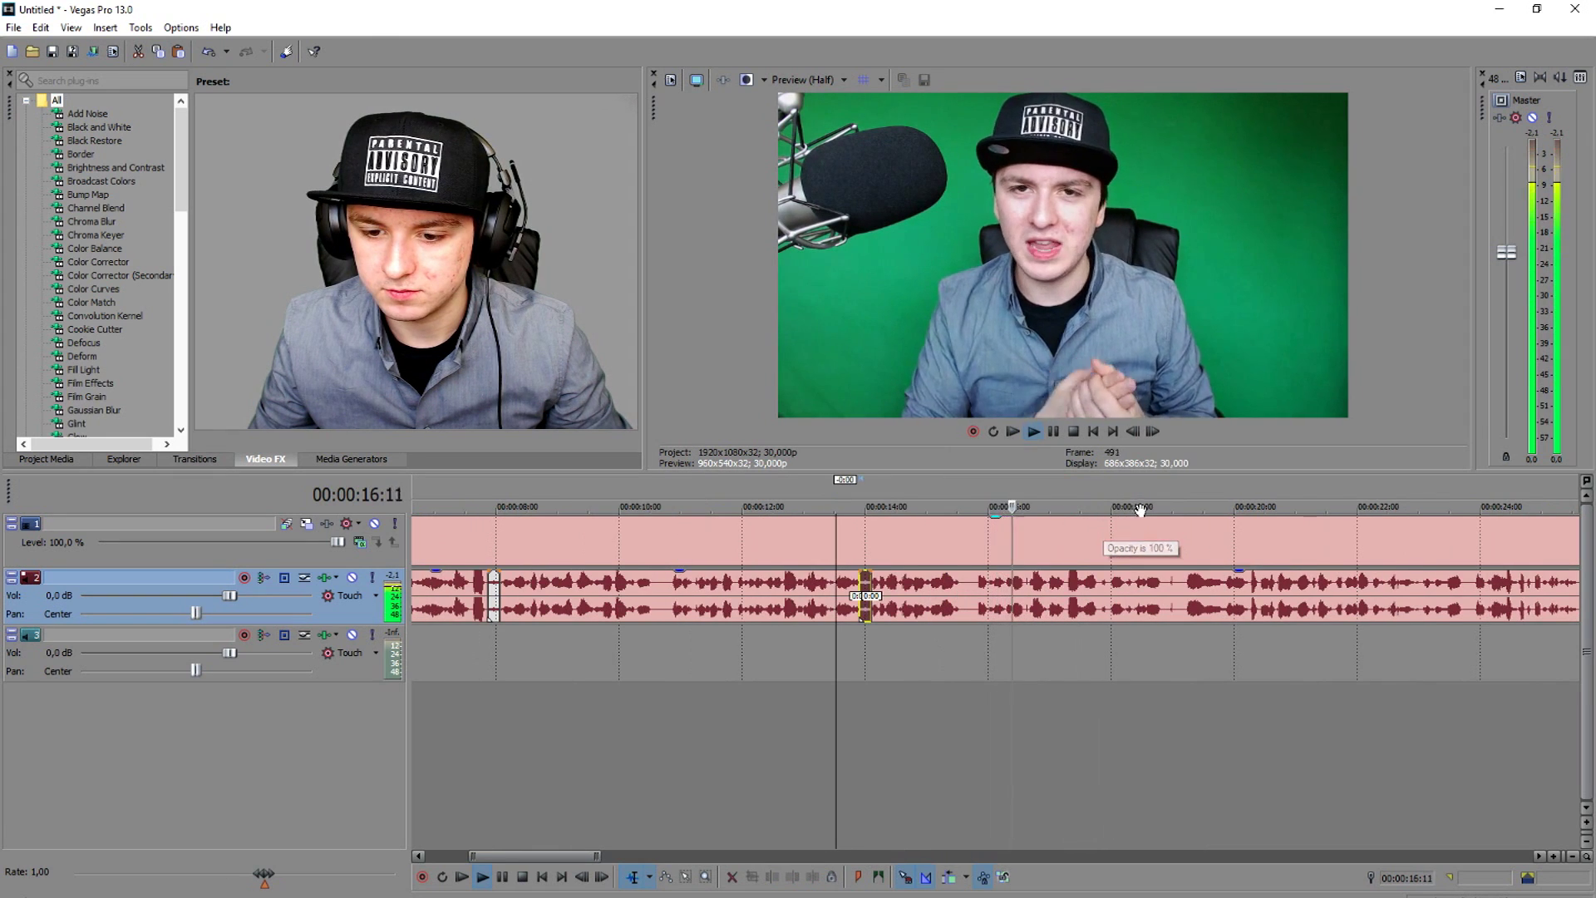
scroll(1145, 510, down, 3)
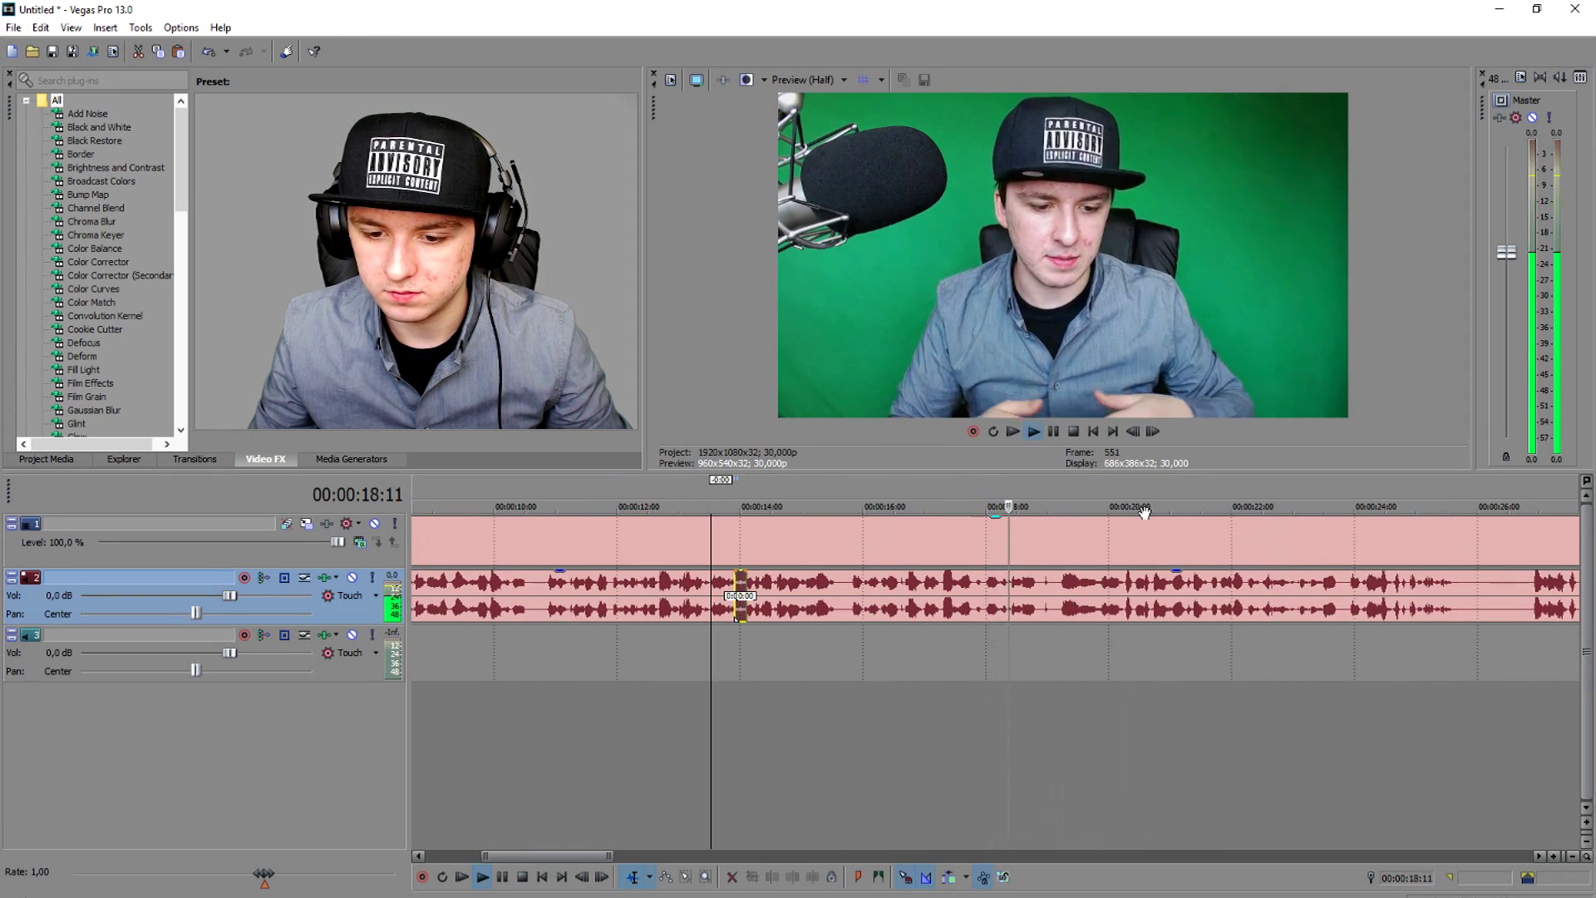
click(1120, 587)
scroll(1122, 590, up, 5)
click(1014, 588)
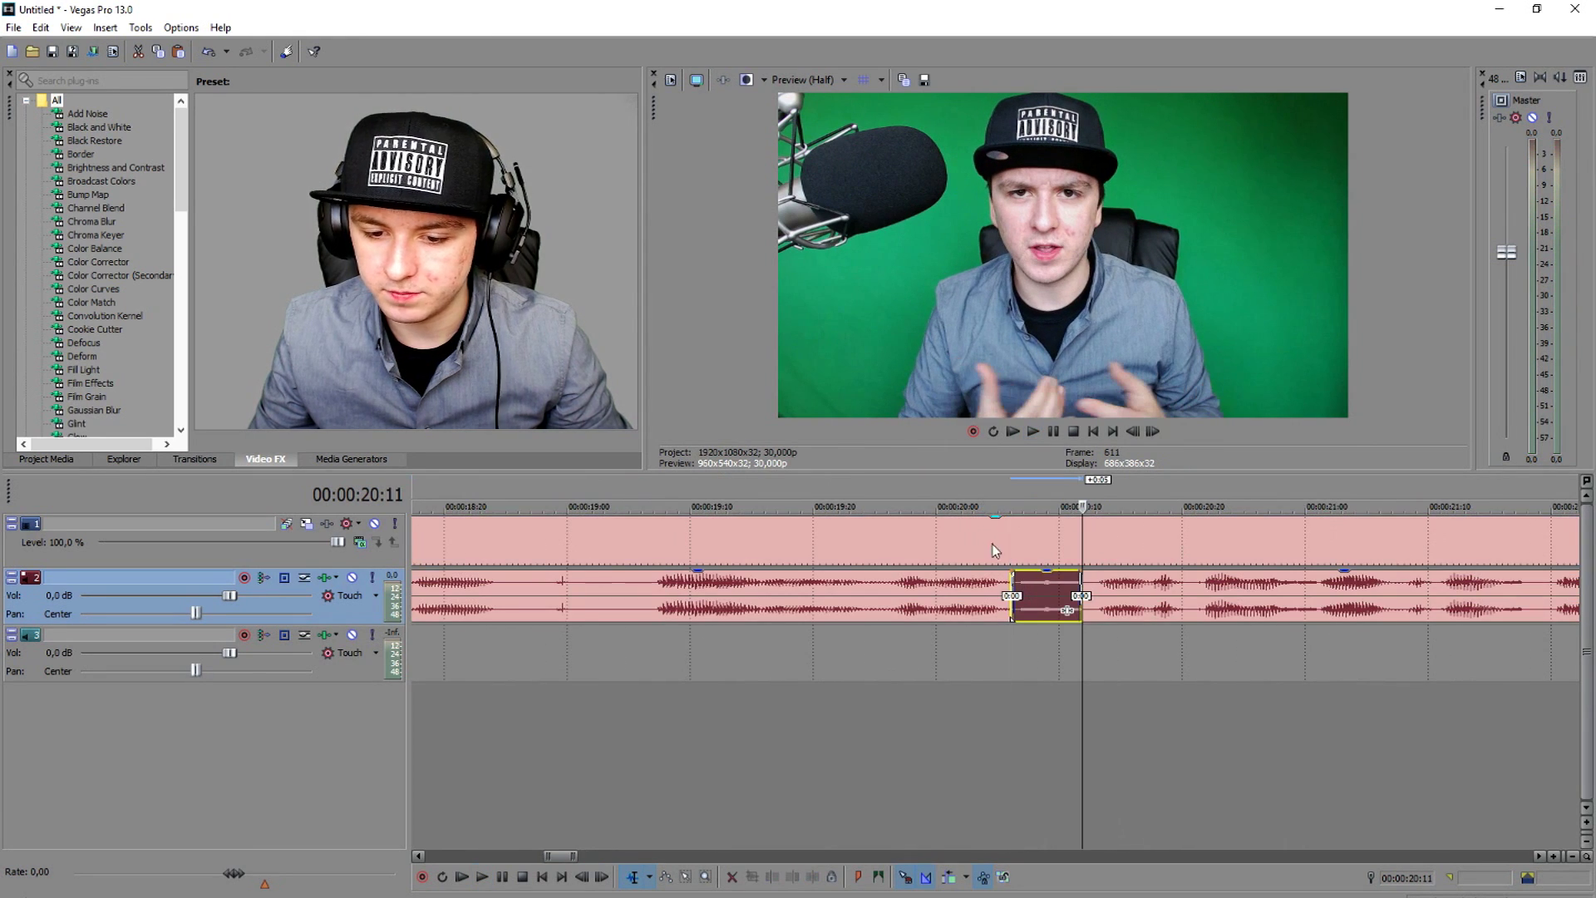
key(space)
- Paste the sound clip over the word at about 00:00:24:26 on the recording's track and play the passage from about 00:00:24:08
scroll(886, 499, down, 5)
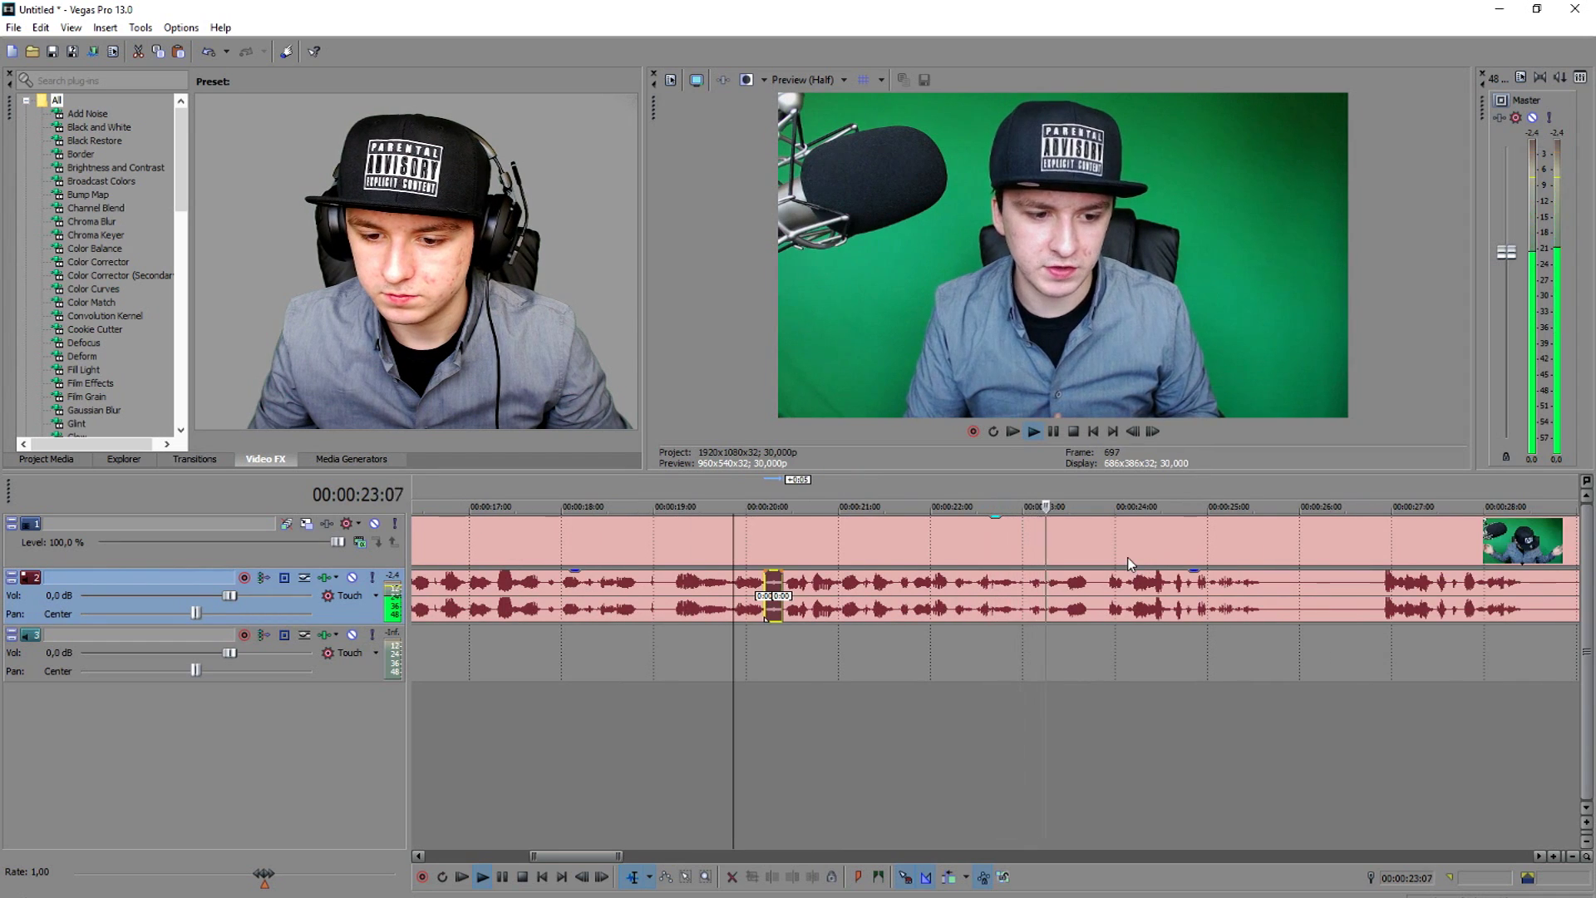
scroll(1127, 557, up, 3)
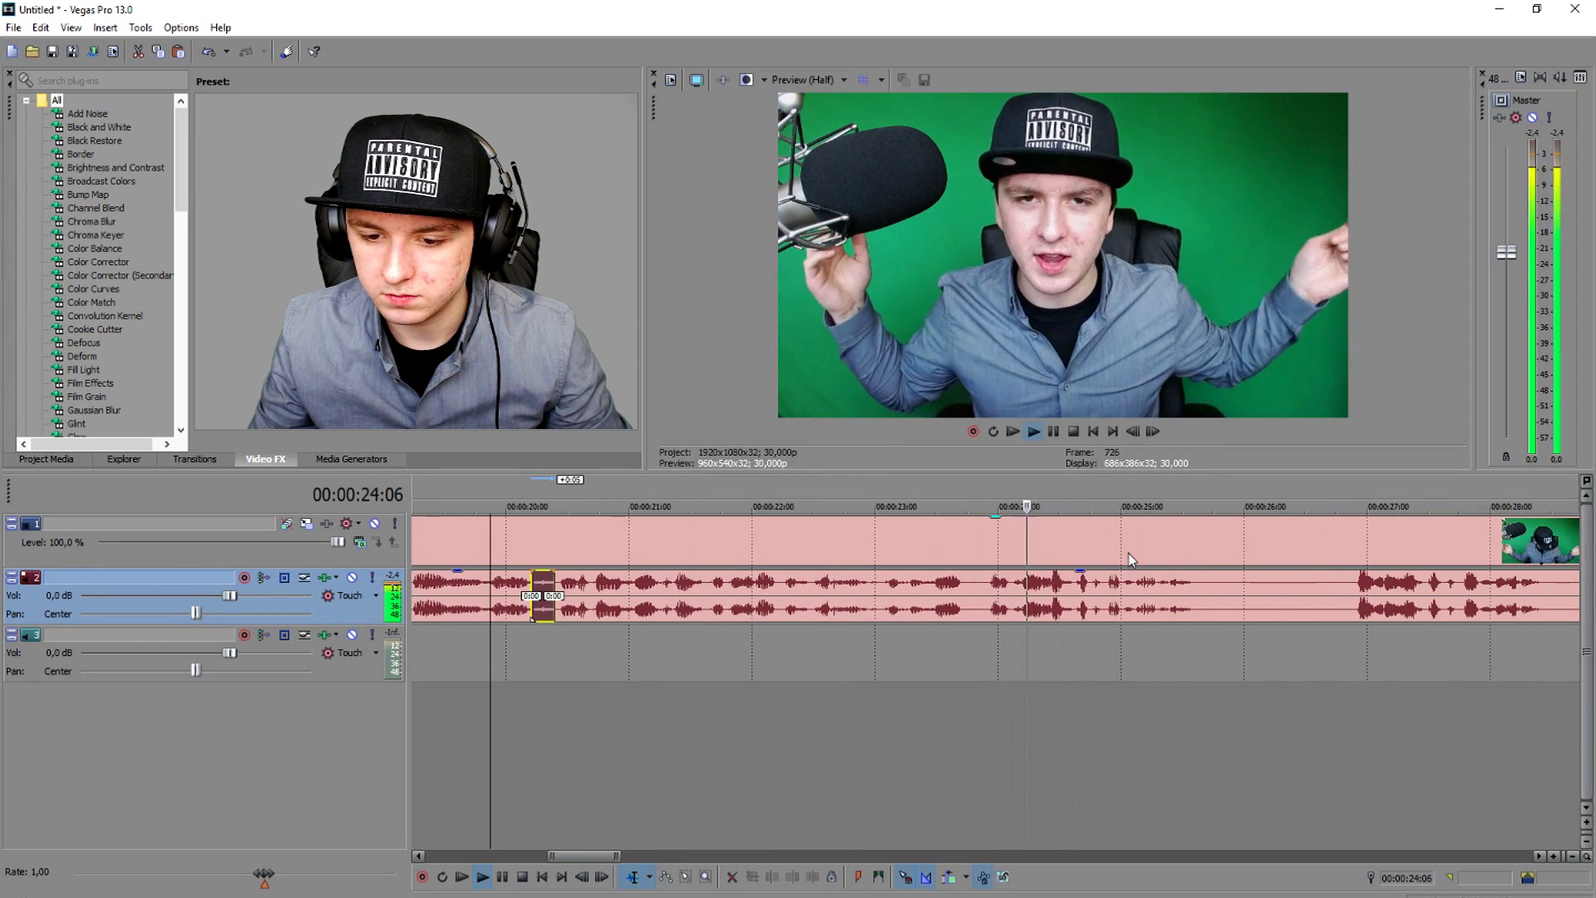
key(space)
click(1105, 592)
scroll(1104, 594, up, 3)
key(space)
key(space)
key(ctrl+v)
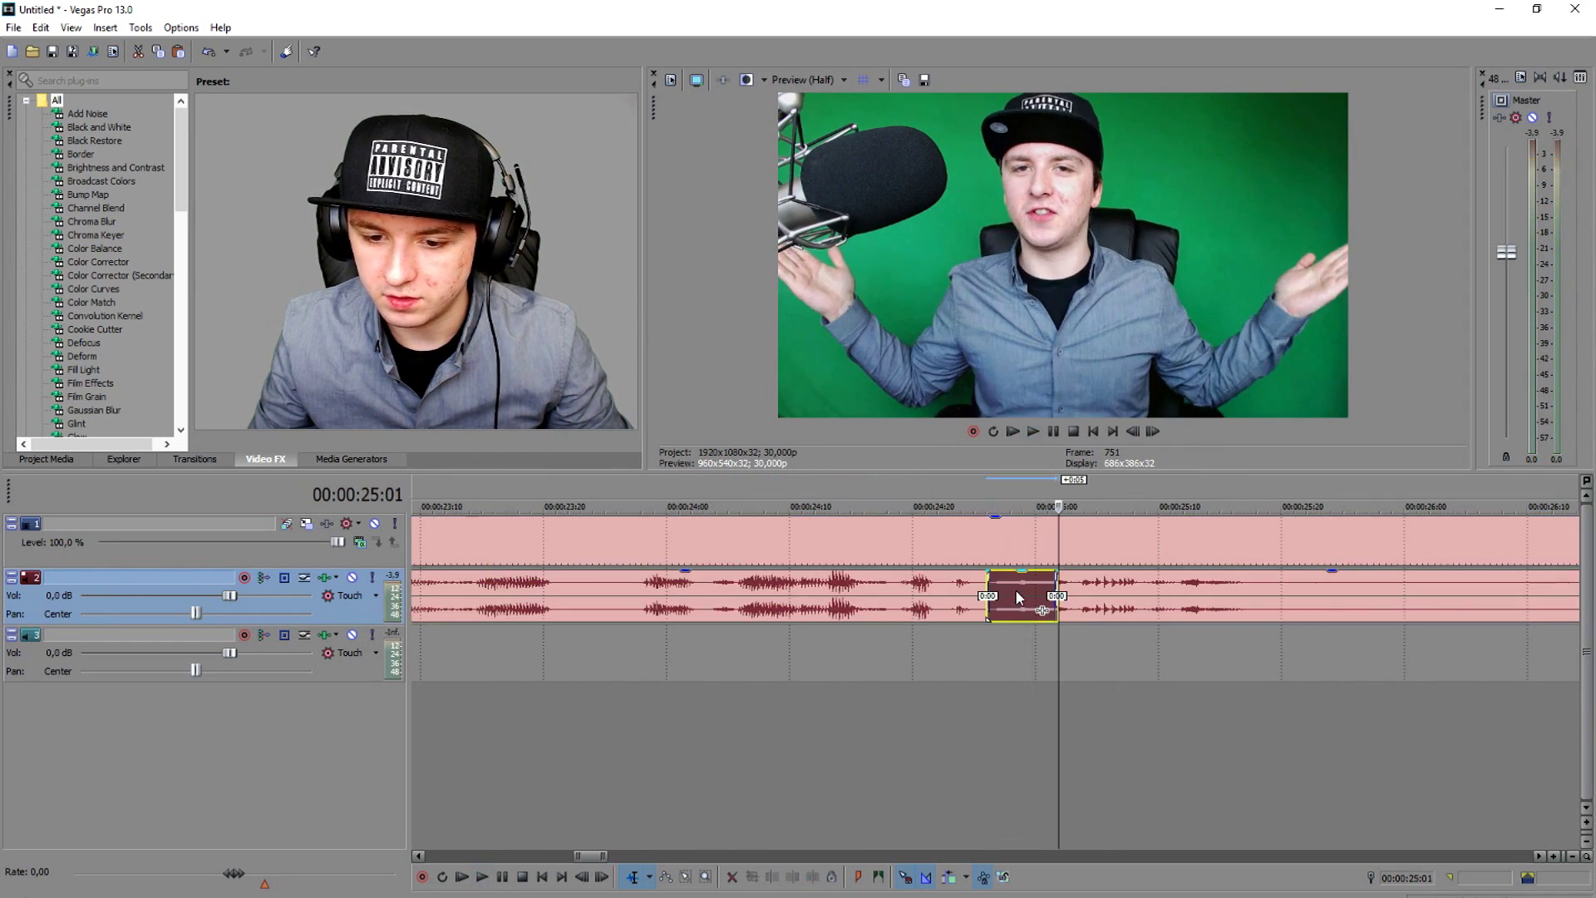
click(762, 486)
key(space)
- Split the video and voice recording at 00:00:25:18, and preview the passage from about 00:00:32:00
key(space)
click(1256, 592)
scroll(1253, 591, down, 4)
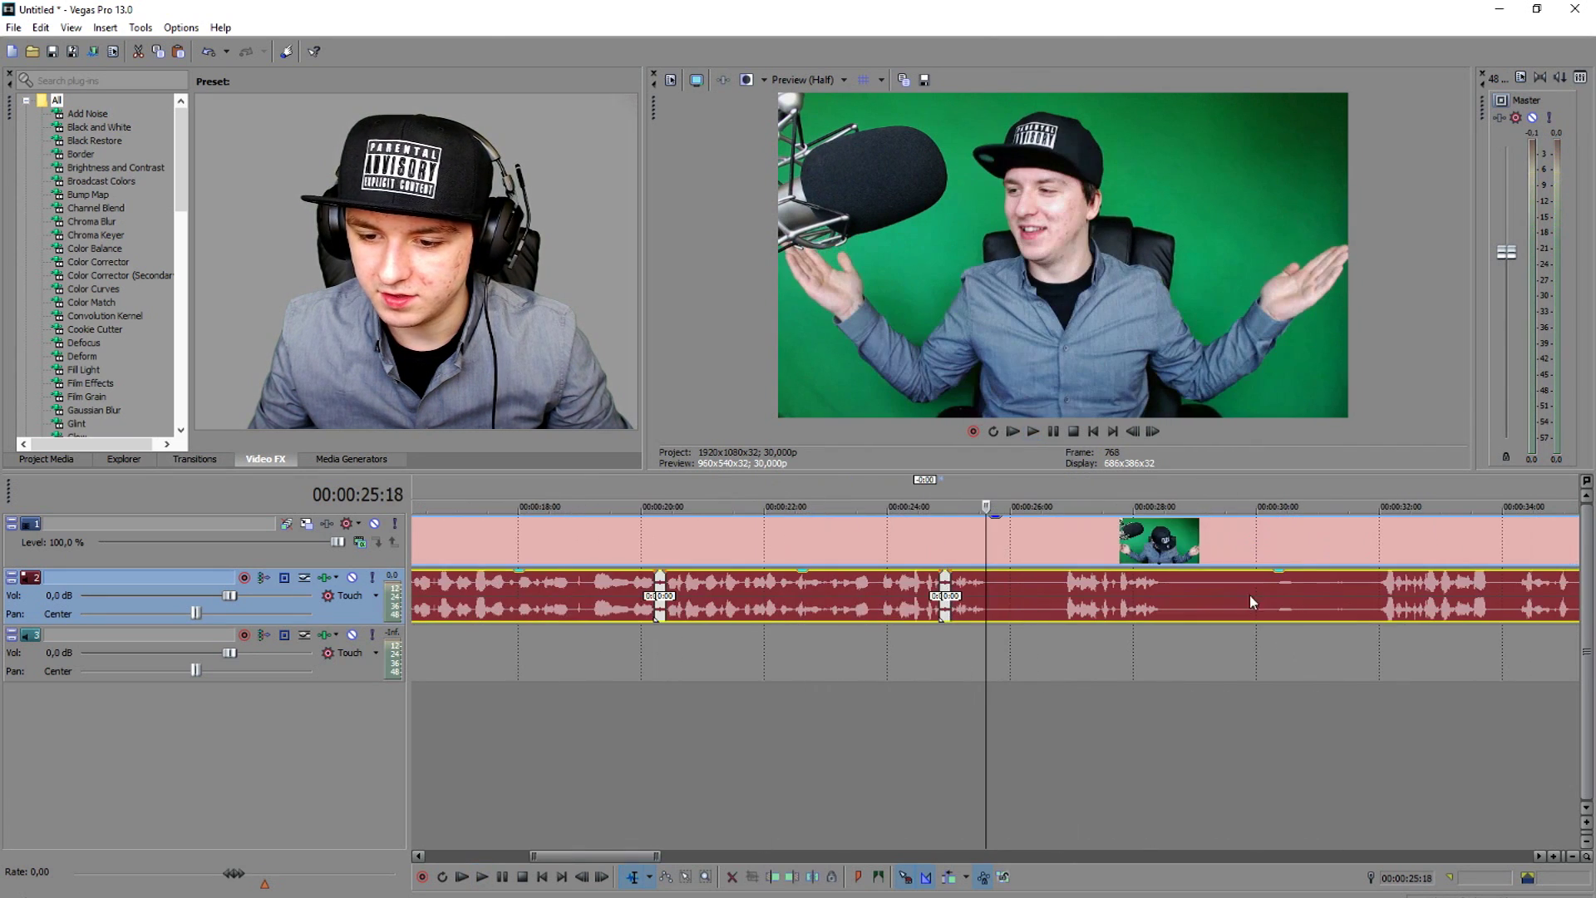
key(s)
click(1374, 491)
key(space)
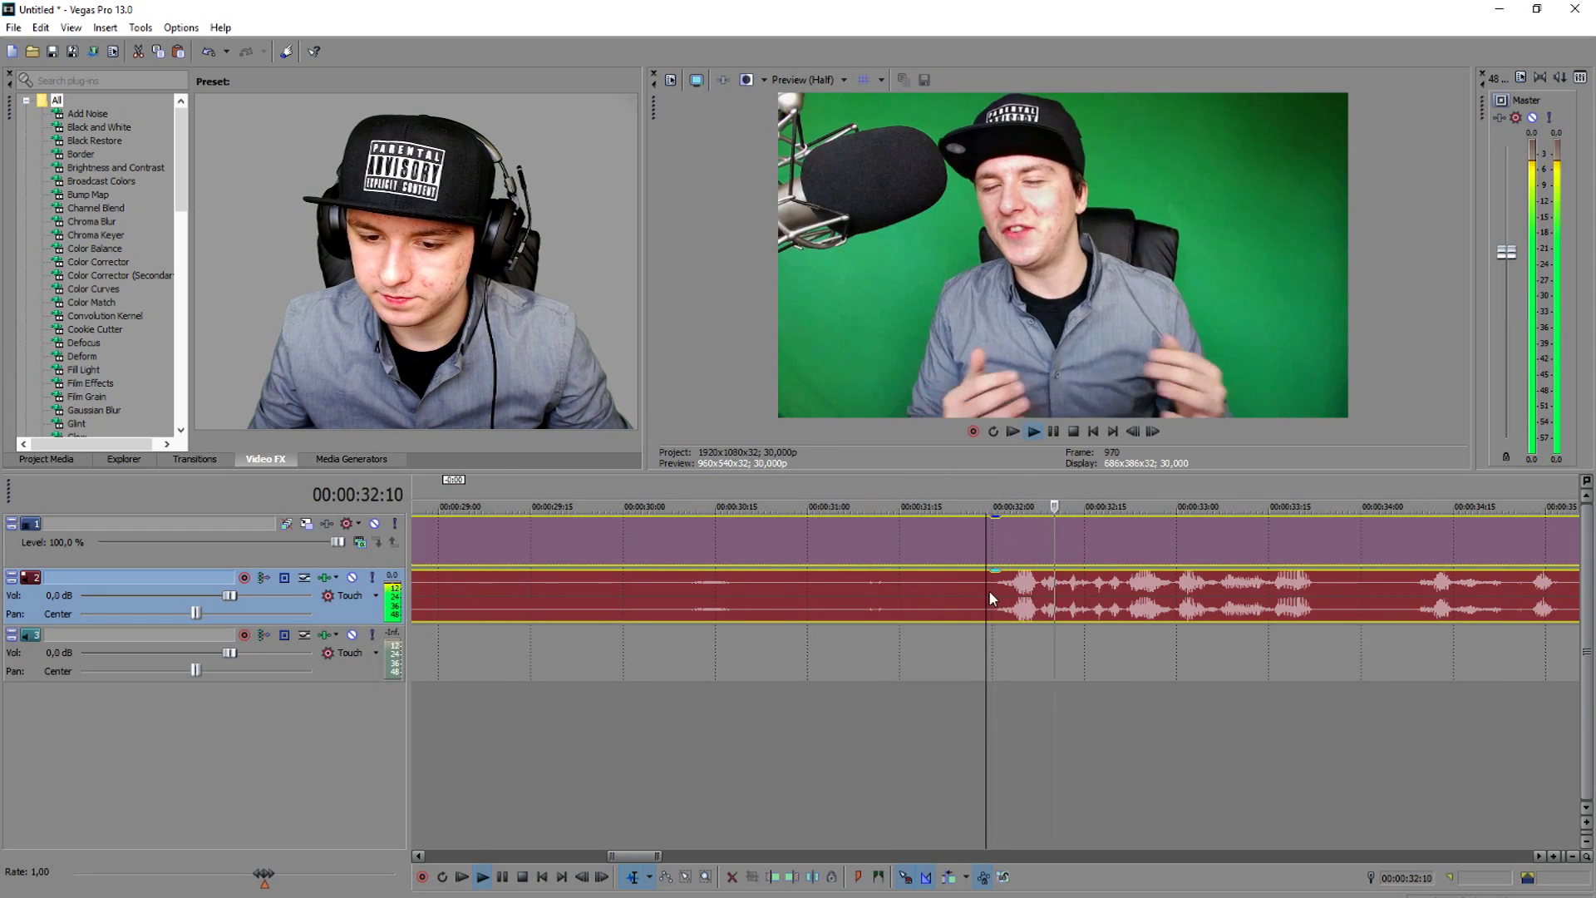
key(space)
click(656, 489)
scroll(931, 580, up, 4)
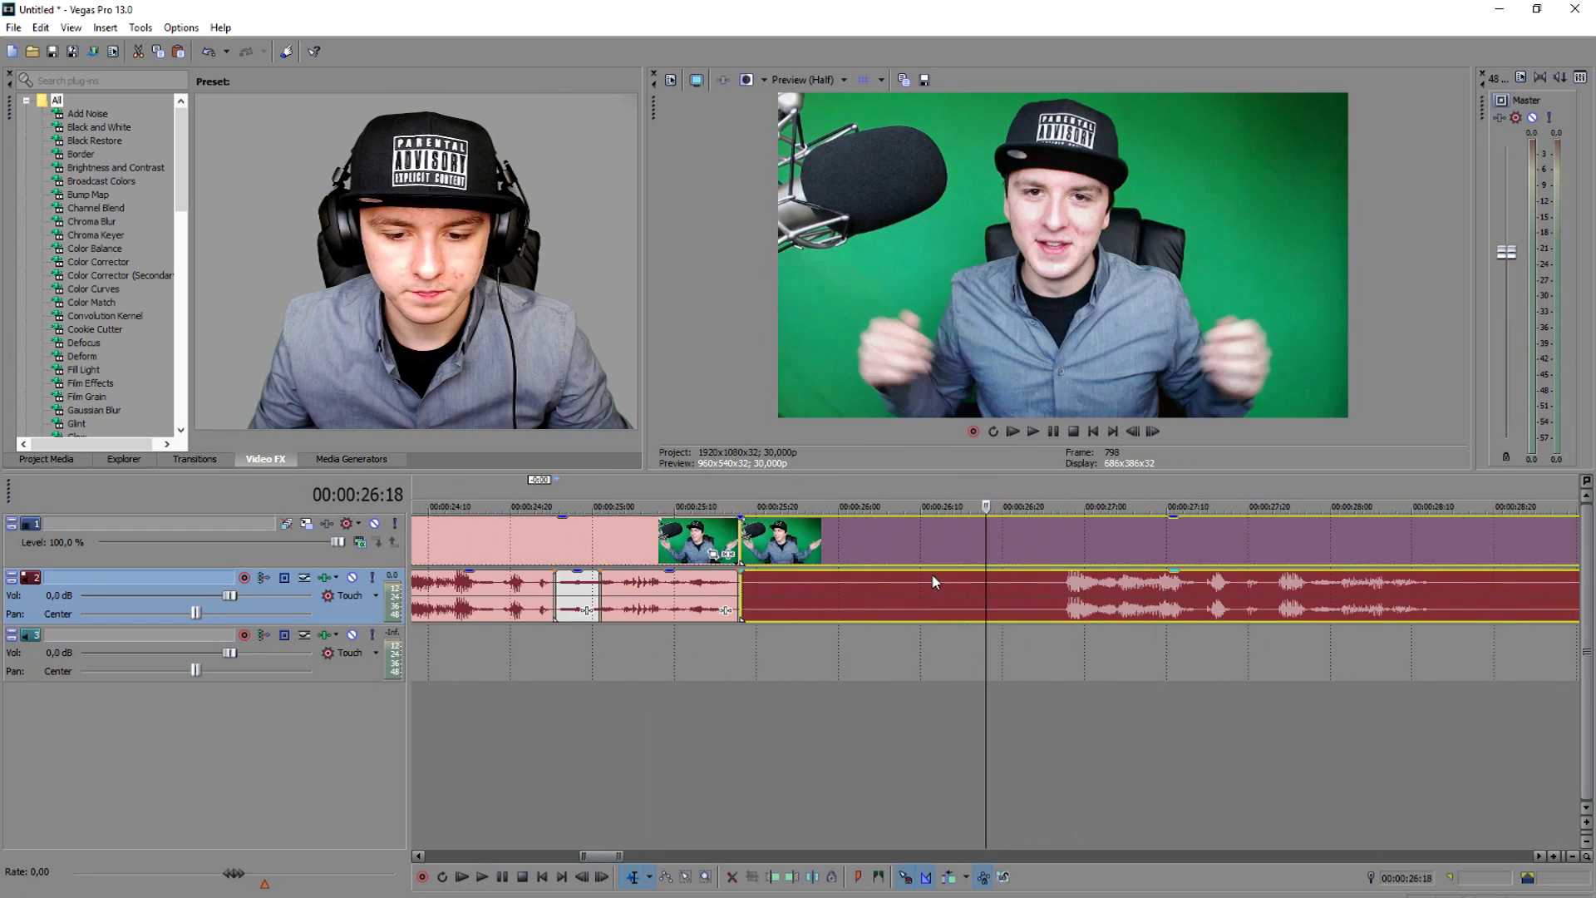
- Locate the word after the split and paste the sound clip over it at 00:00:27:22, playing the result from about 00:00:27:14
click(1059, 581)
key(space)
scroll(1052, 582, down, 1)
key(space)
click(1121, 582)
key(space)
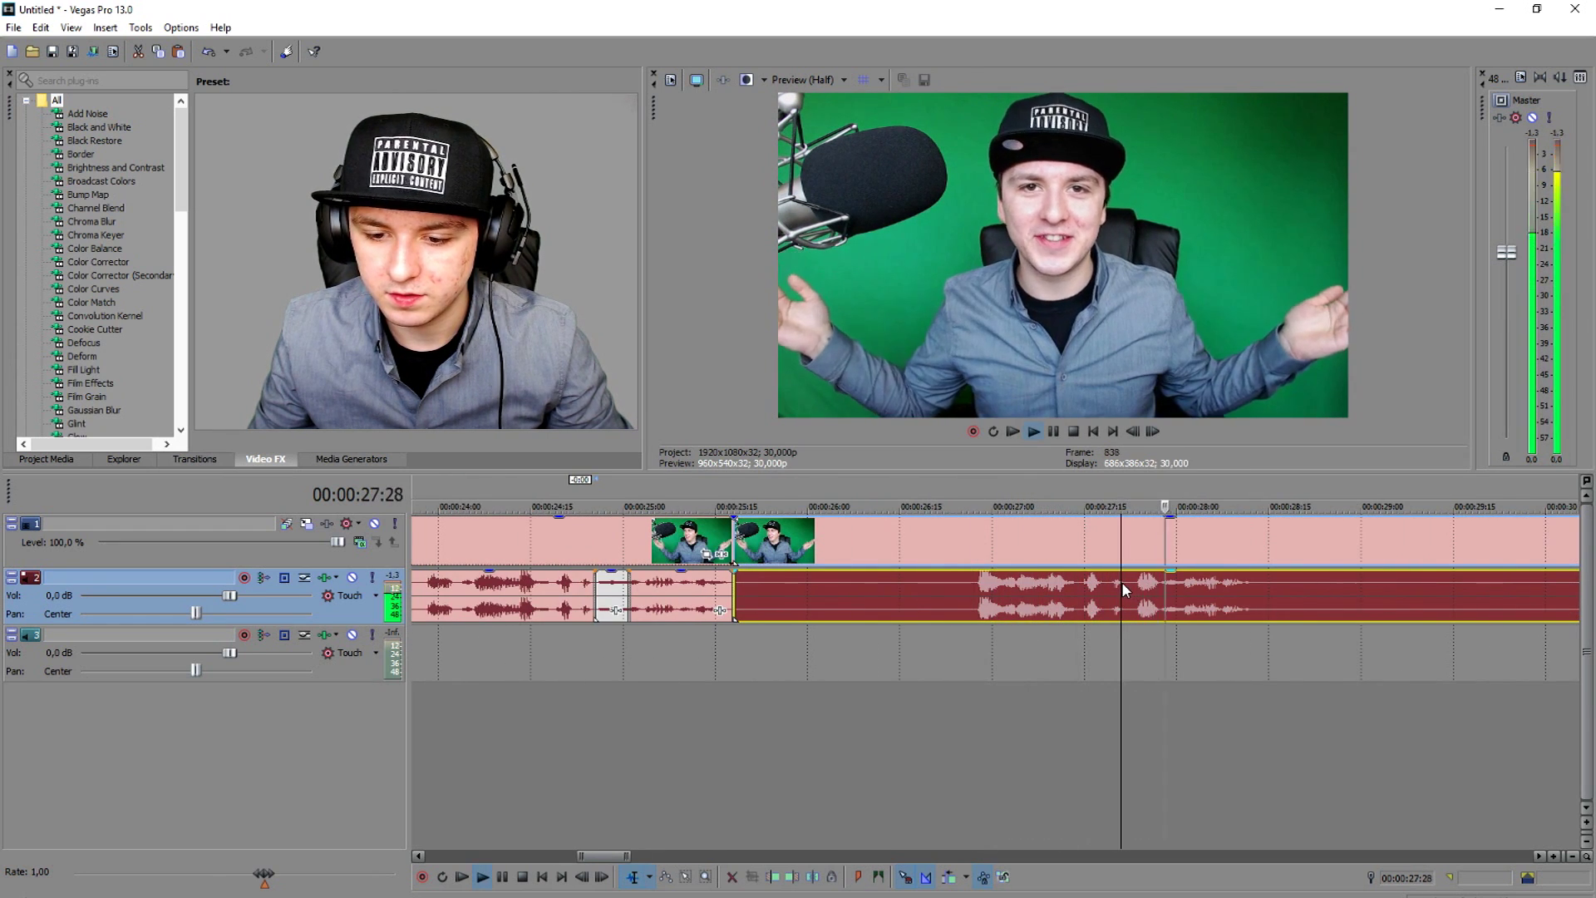
key(space)
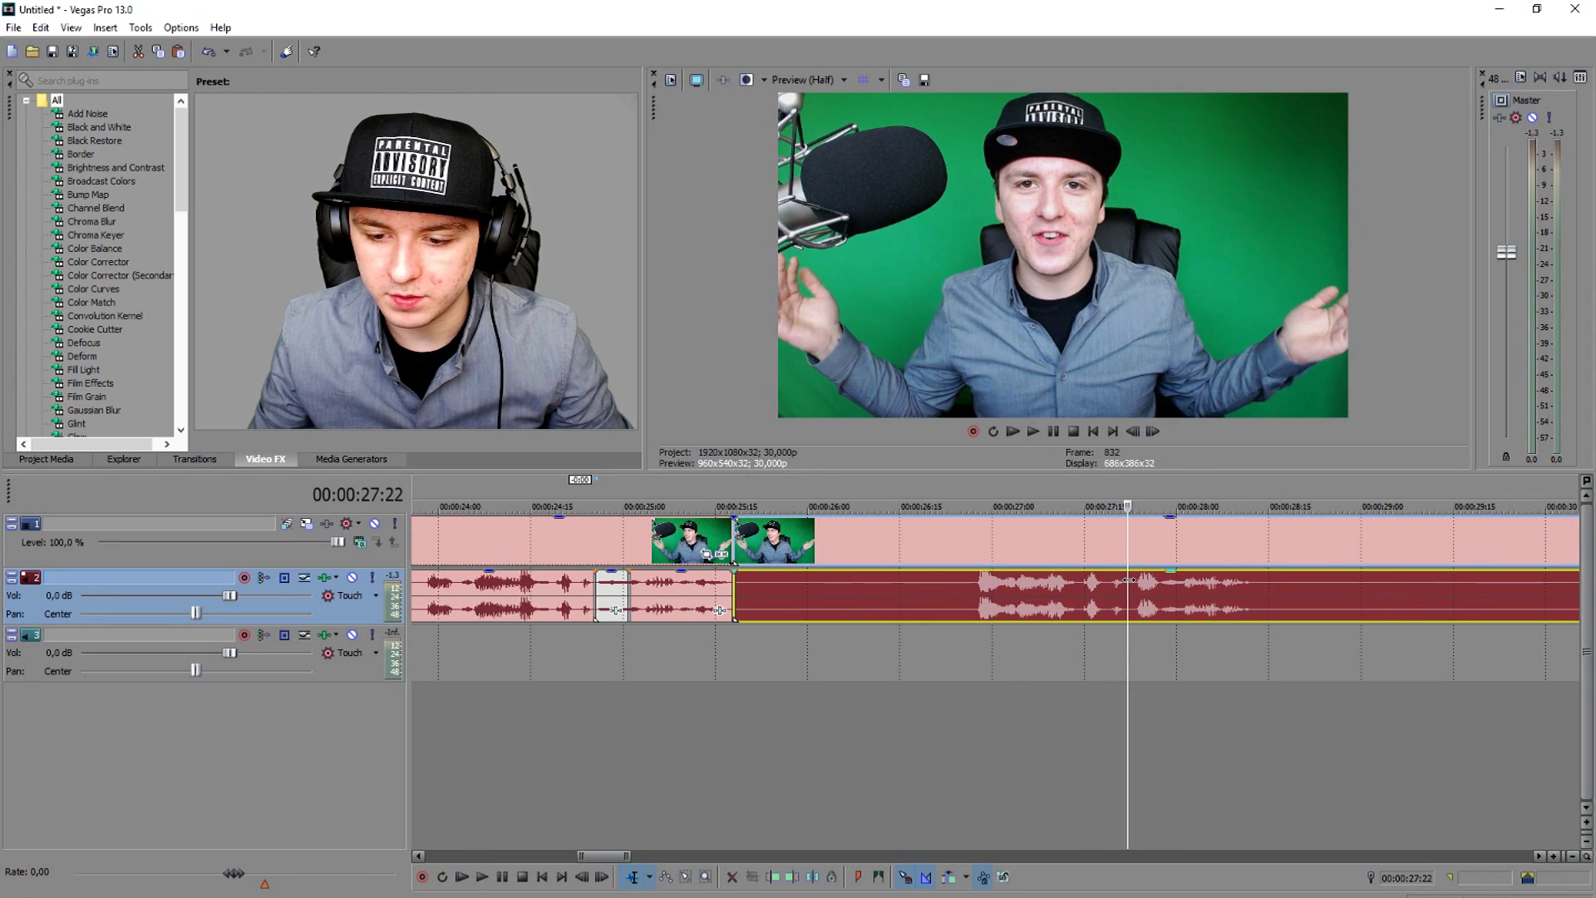
key(ctrl+v)
click(1080, 492)
key(space)
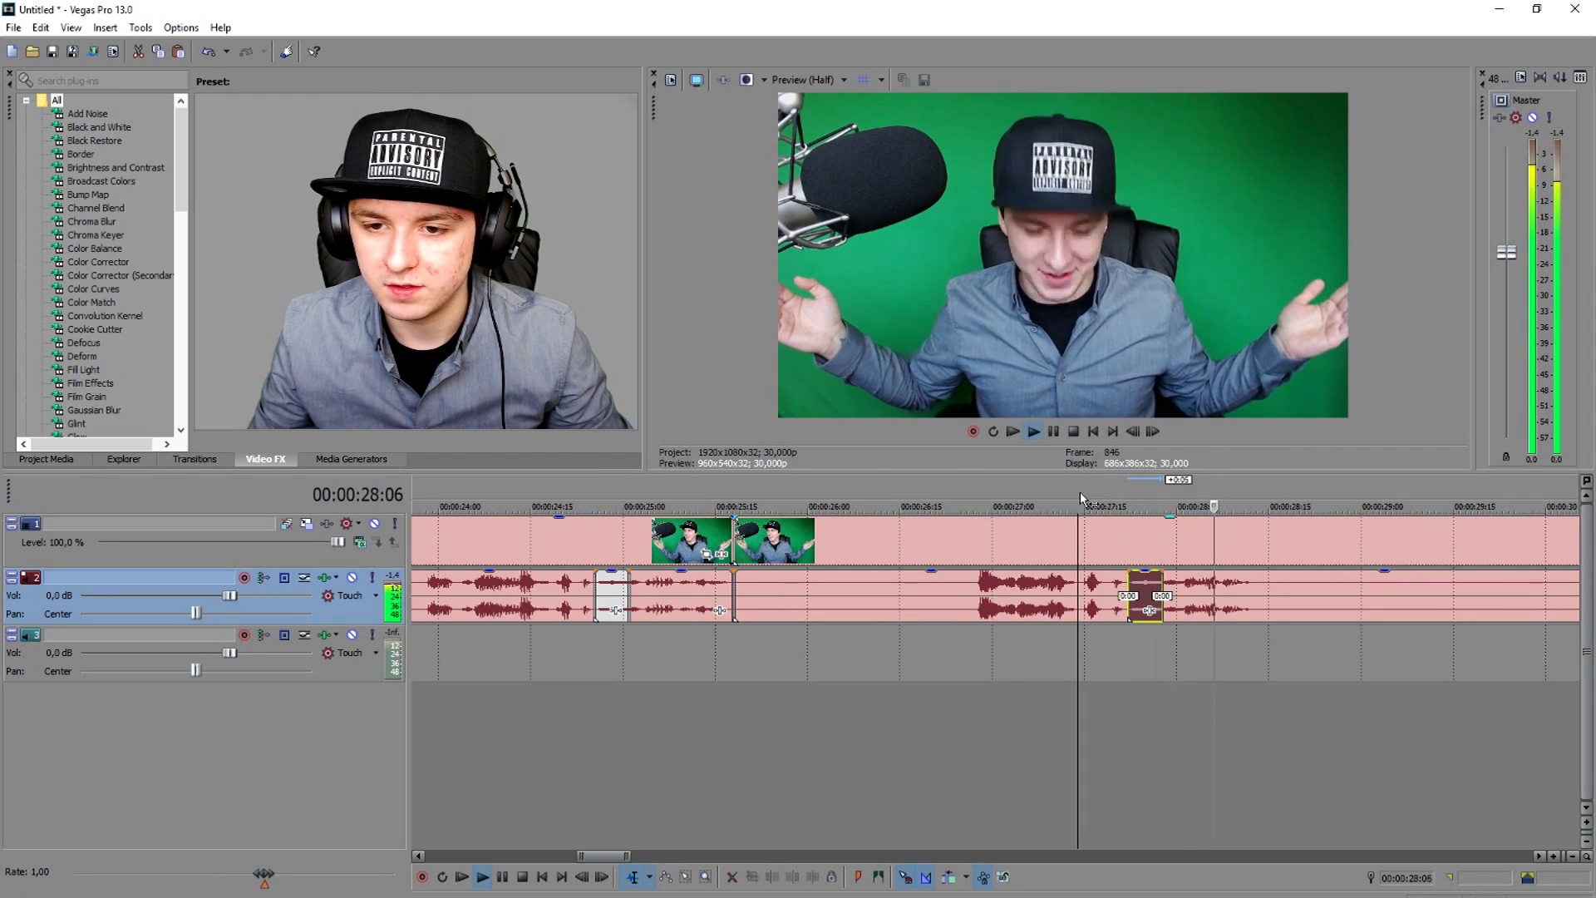
key(space)
- Insert a new video track above the video and place the black image on it near the timeline start
click(1093, 431)
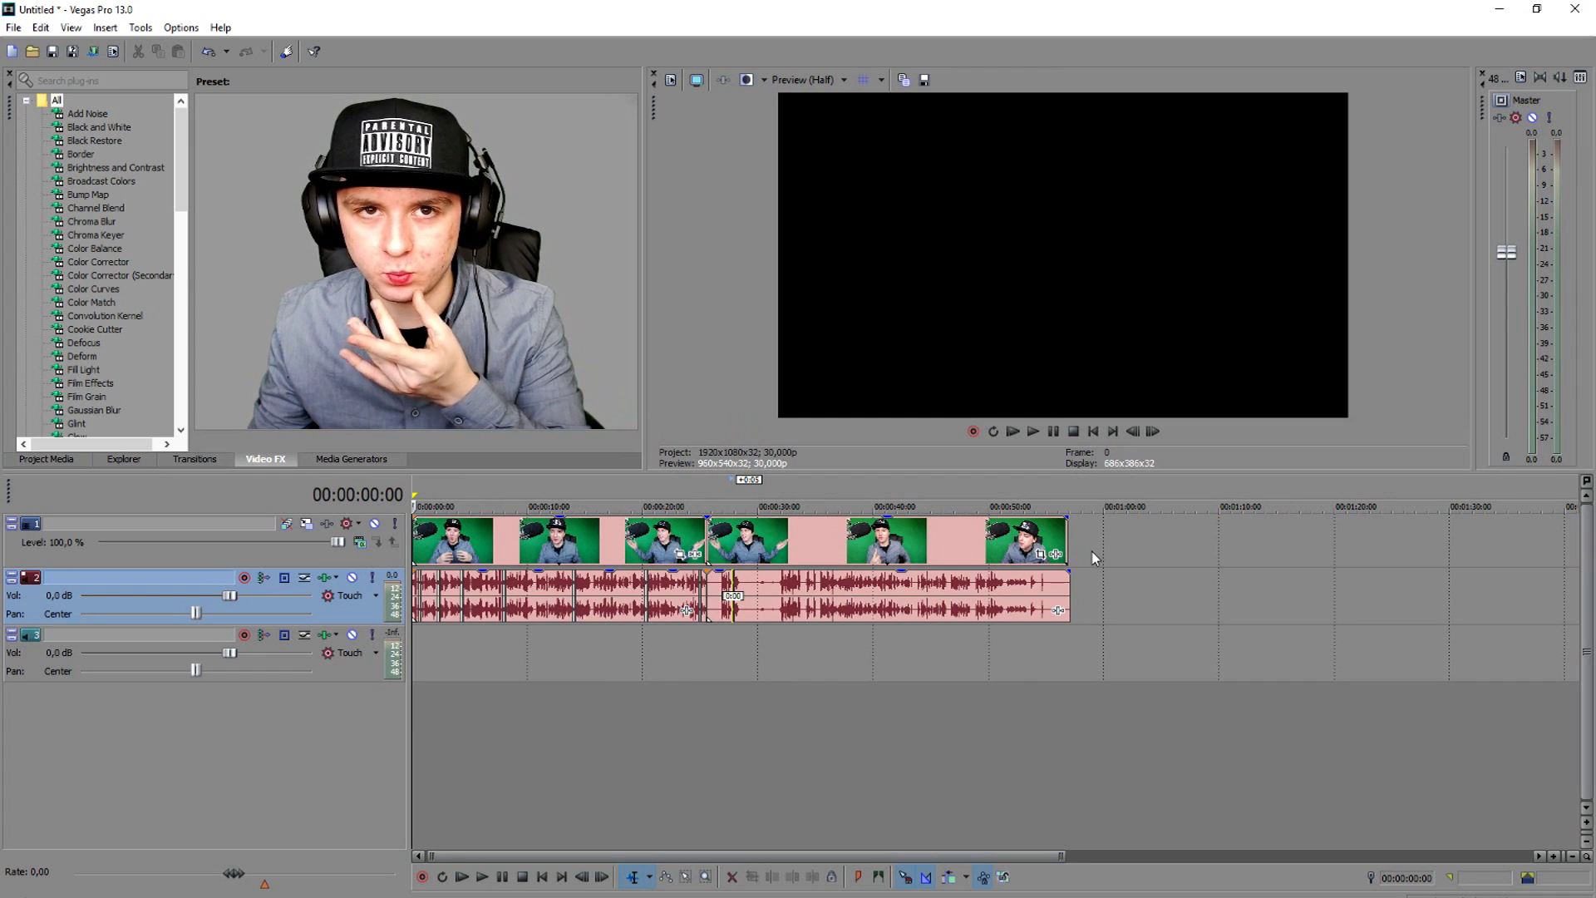
right_click(1094, 551)
click(1148, 675)
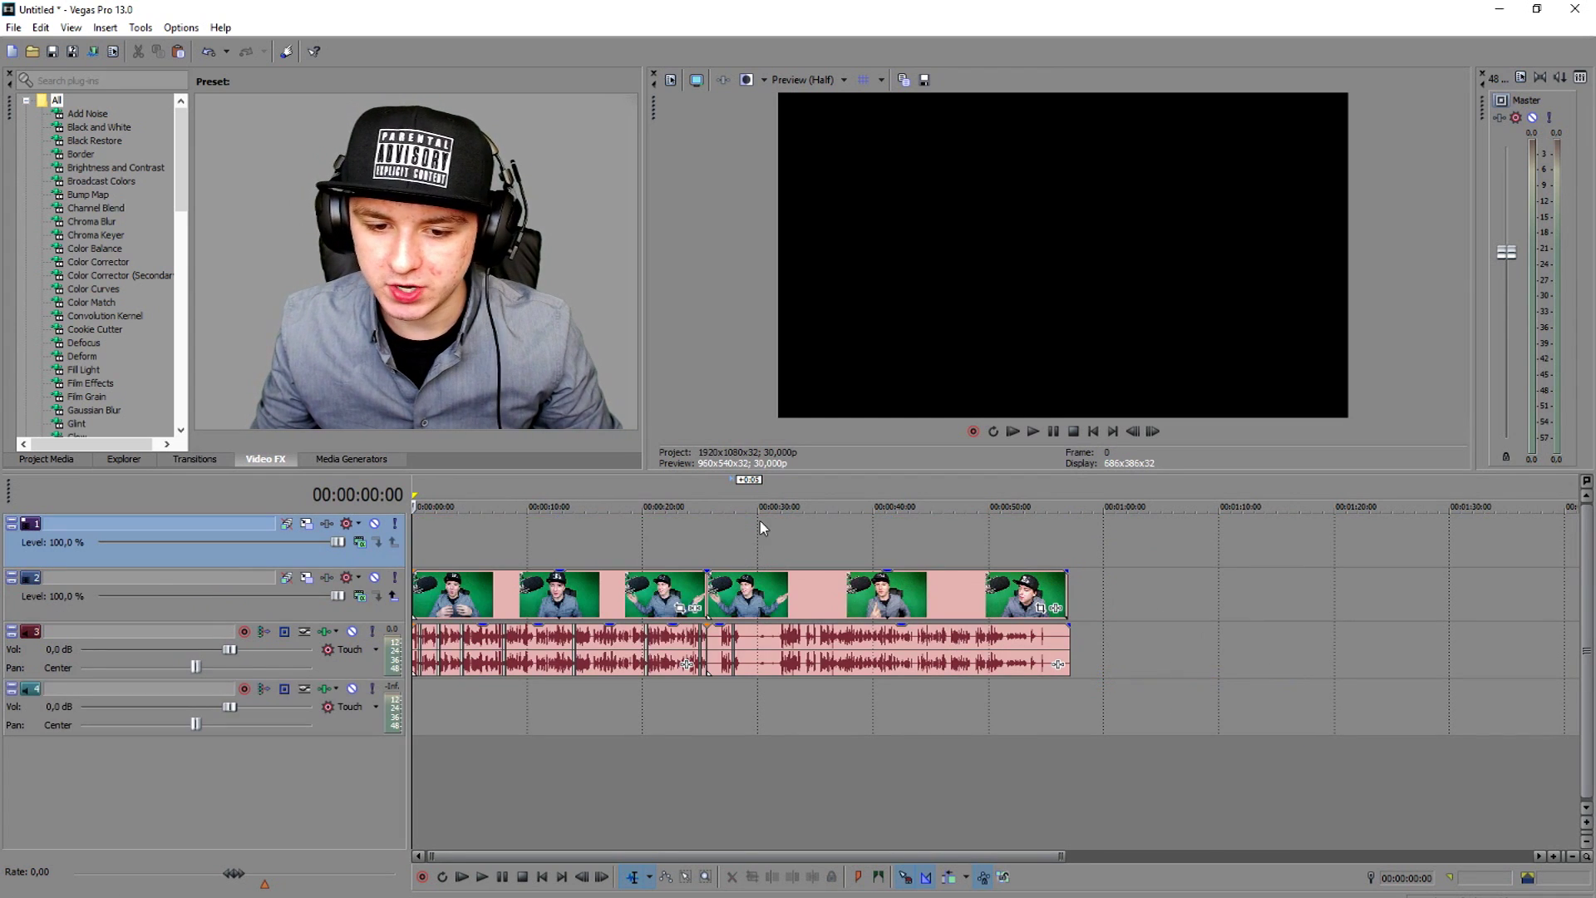
click(759, 527)
click(454, 531)
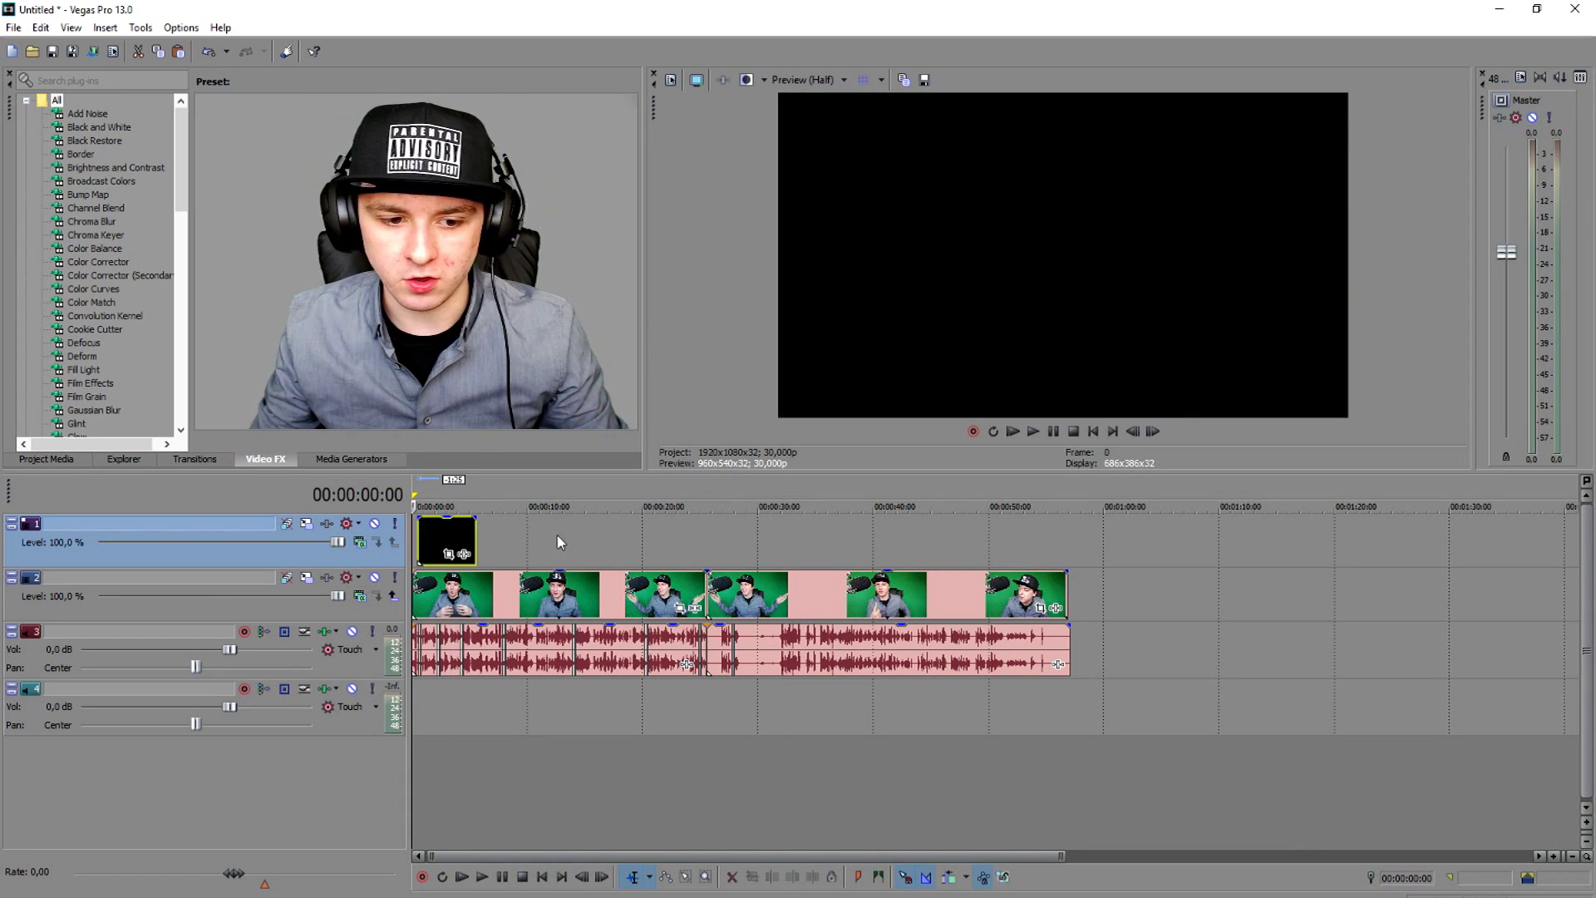
- Shrink the top track with Track Motion to 196.83 by 110.72 at X -30.22, Y 20.67, covering the mouth
scroll(562, 537, up, 5)
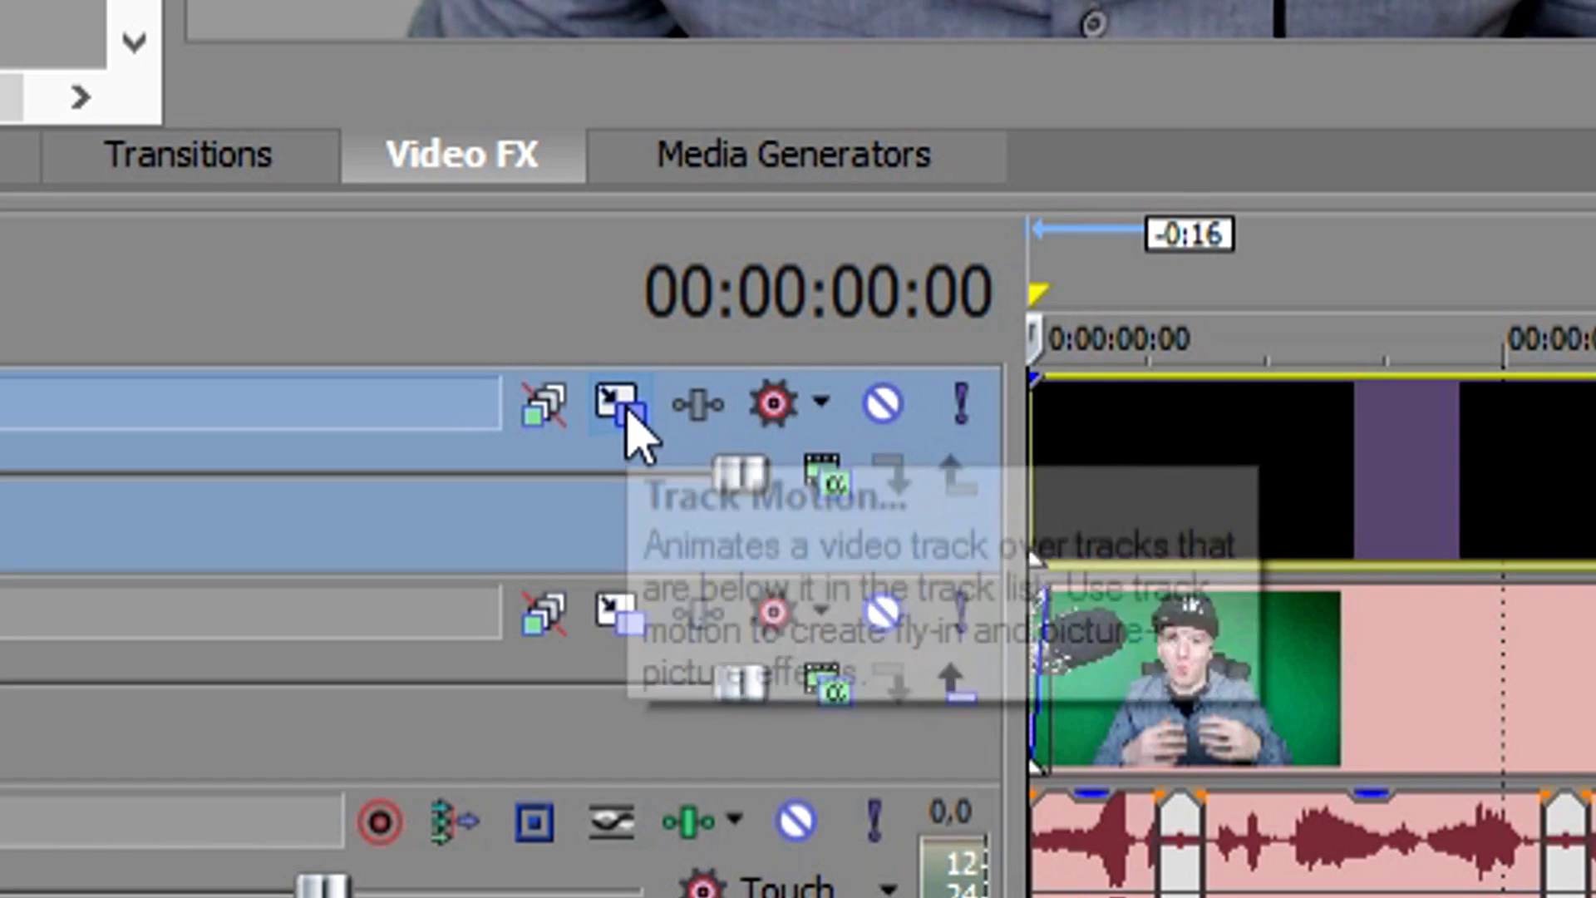
click(307, 526)
drag(846, 170, 740, 468)
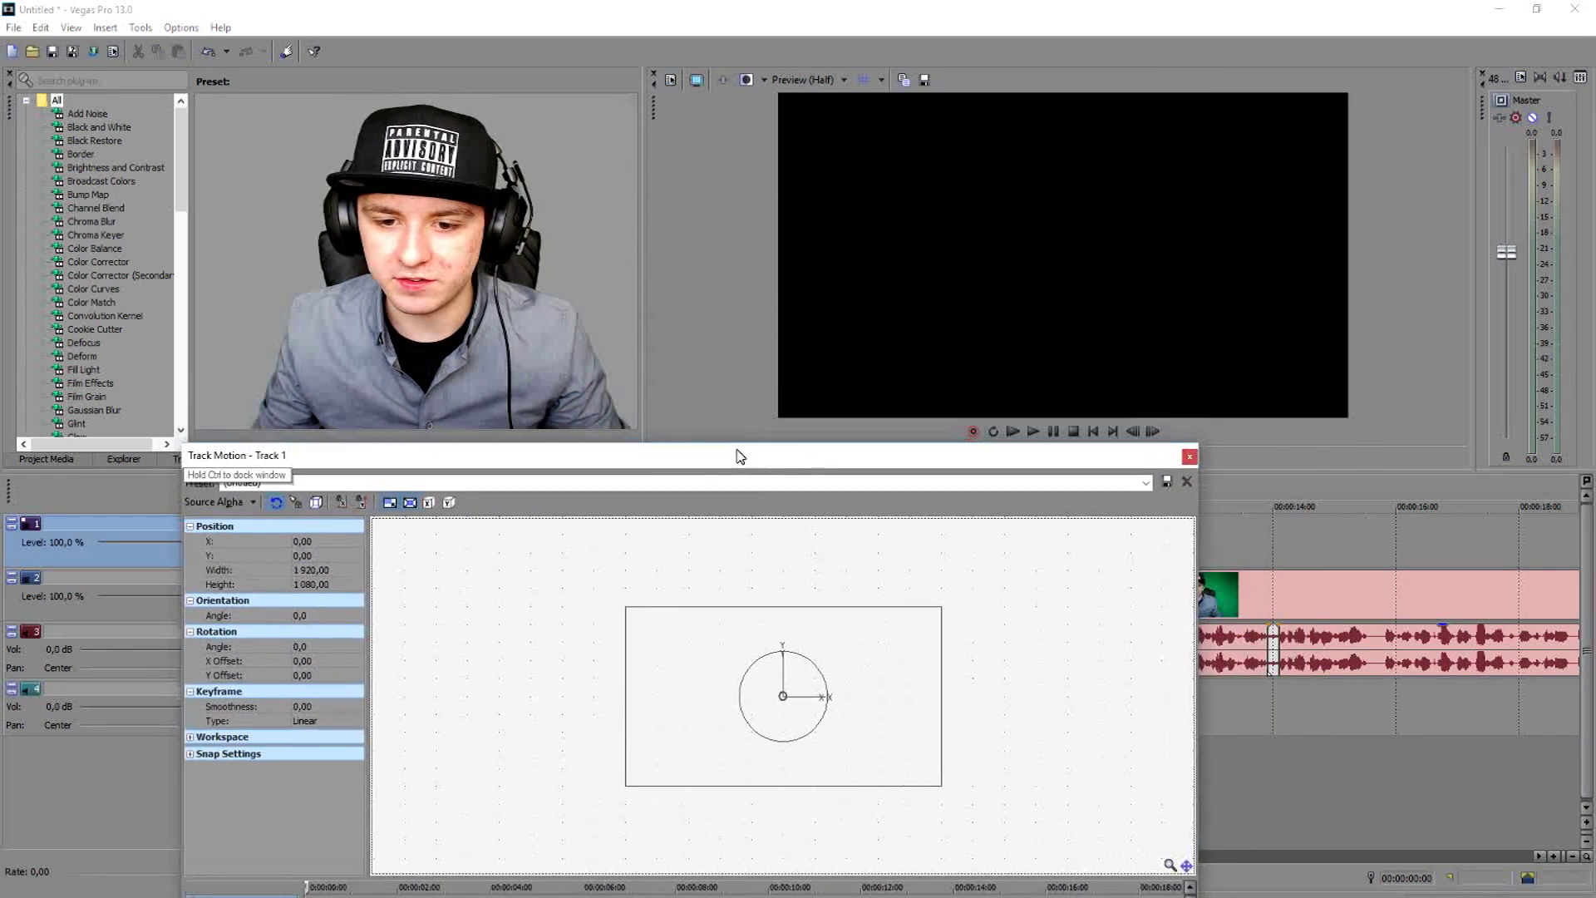
drag(940, 608, 860, 651)
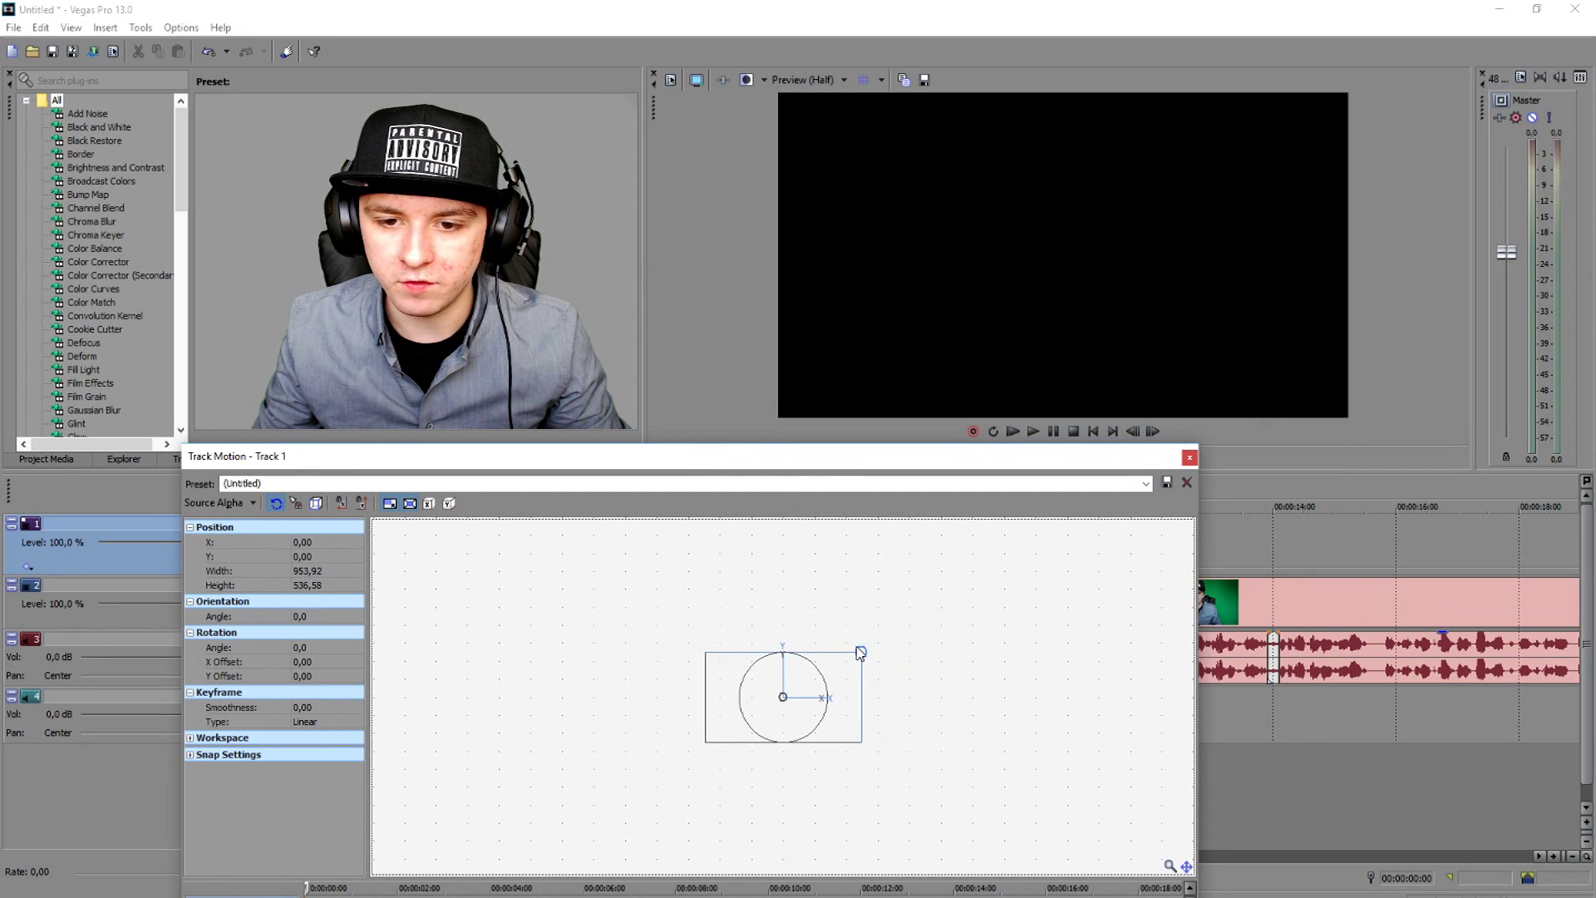
drag(693, 462, 657, 444)
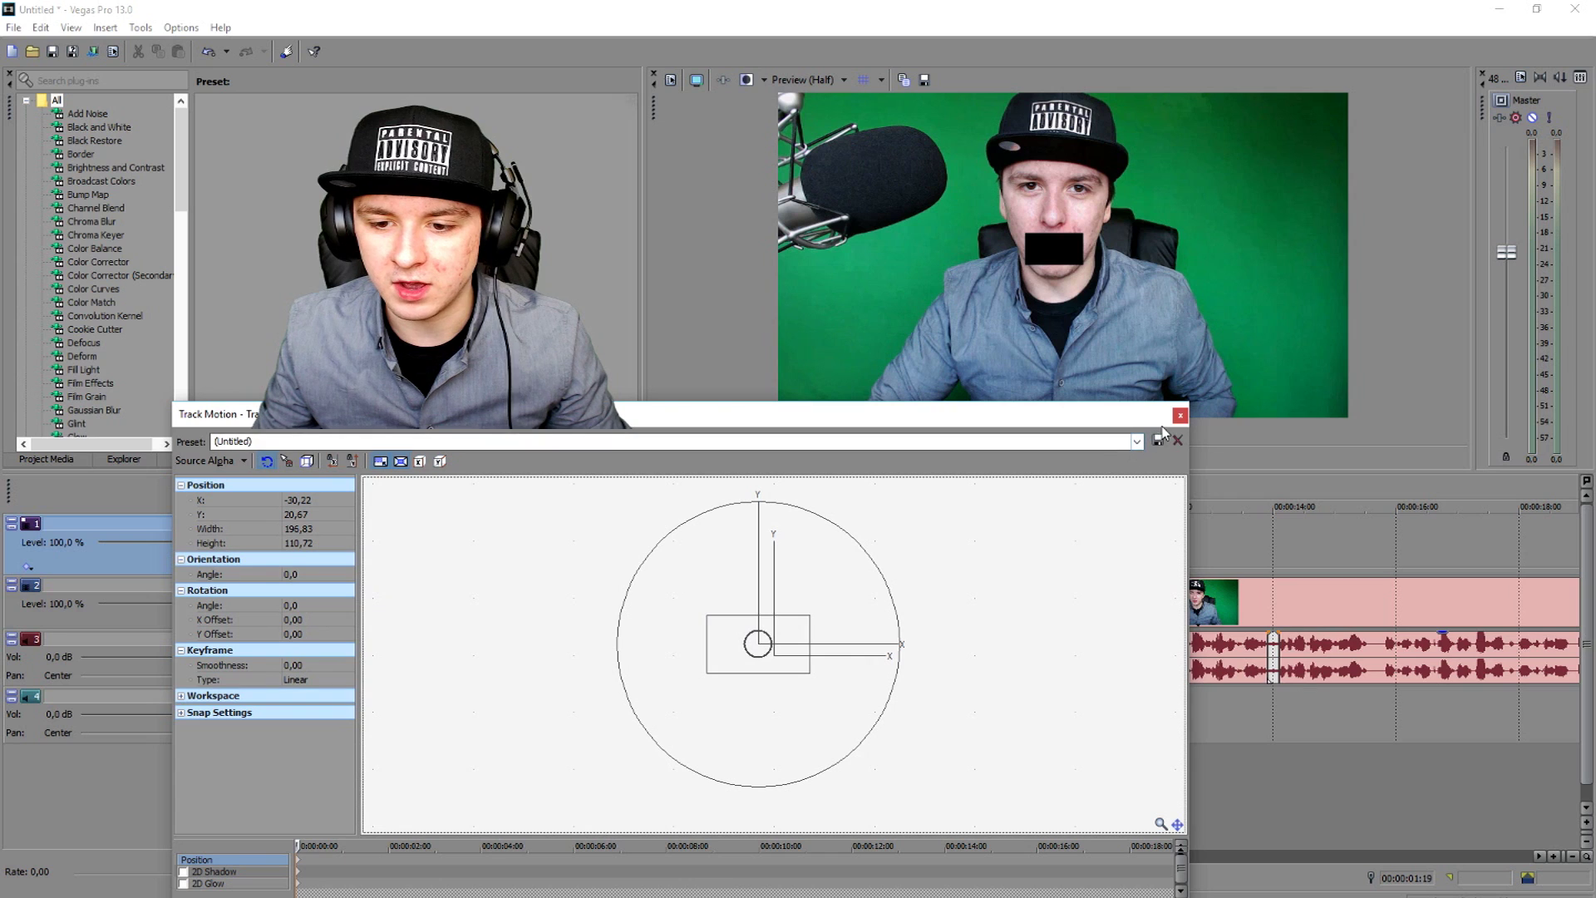
click(1181, 415)
- Split the black image at about 00:00:00:17 and 00:00:00:22, and remove the parts outside the first covered word
click(1093, 431)
scroll(690, 574, up, 10)
click(678, 541)
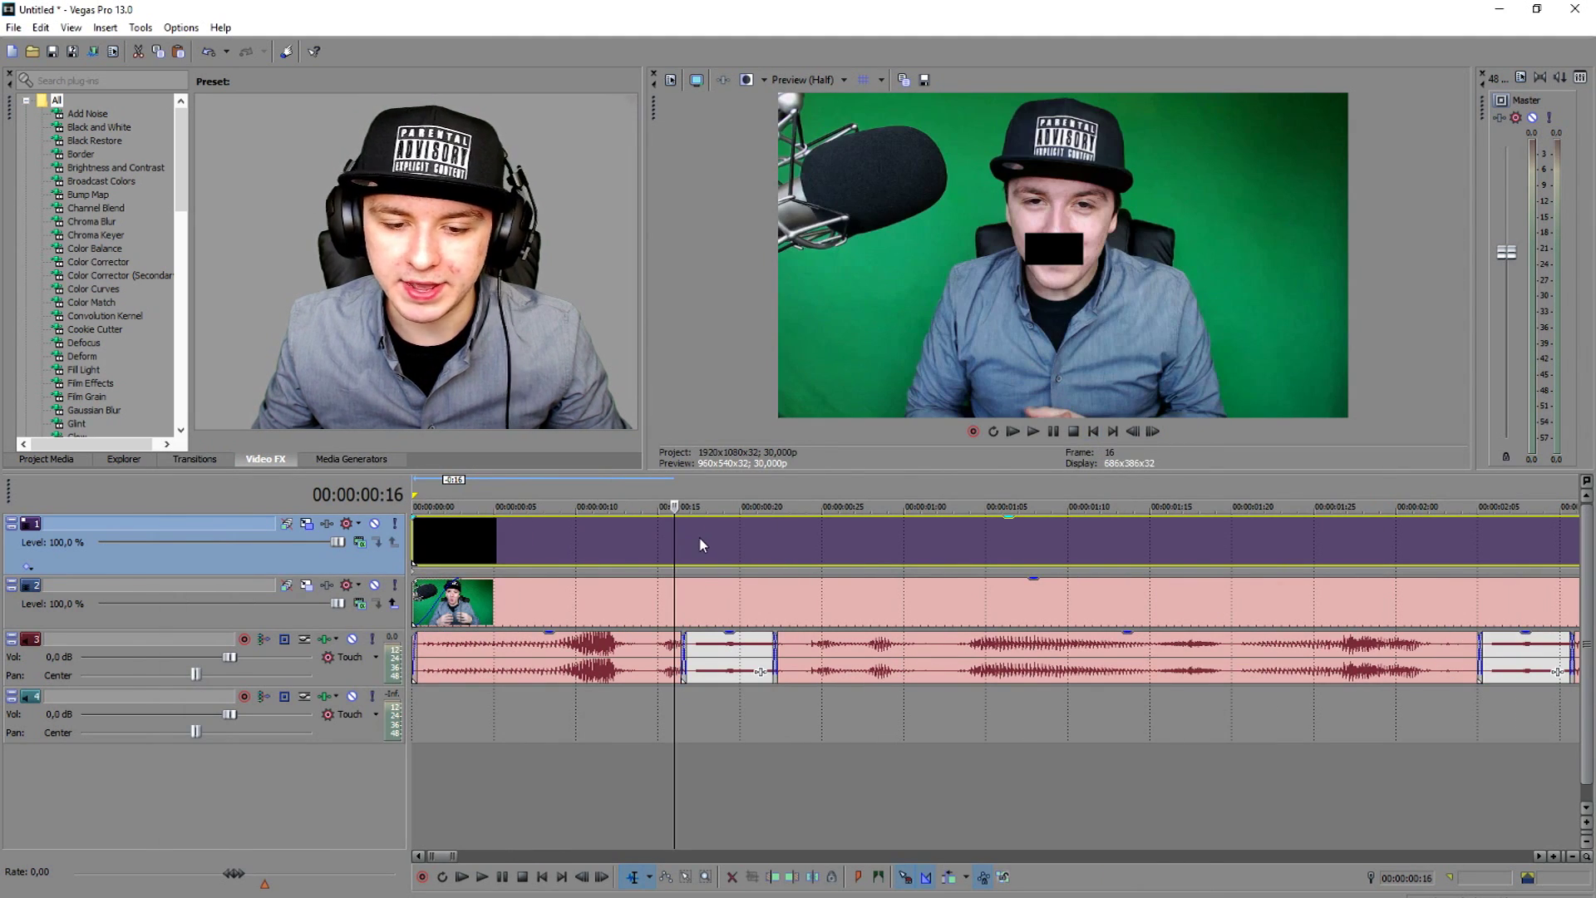
click(700, 545)
key(s)
click(783, 543)
key(s)
drag(783, 543, 898, 543)
- Refit the black bar over the mouth with Track Motion at X -3.59, Y -5.74, width 188.37 and height 105.96
click(570, 295)
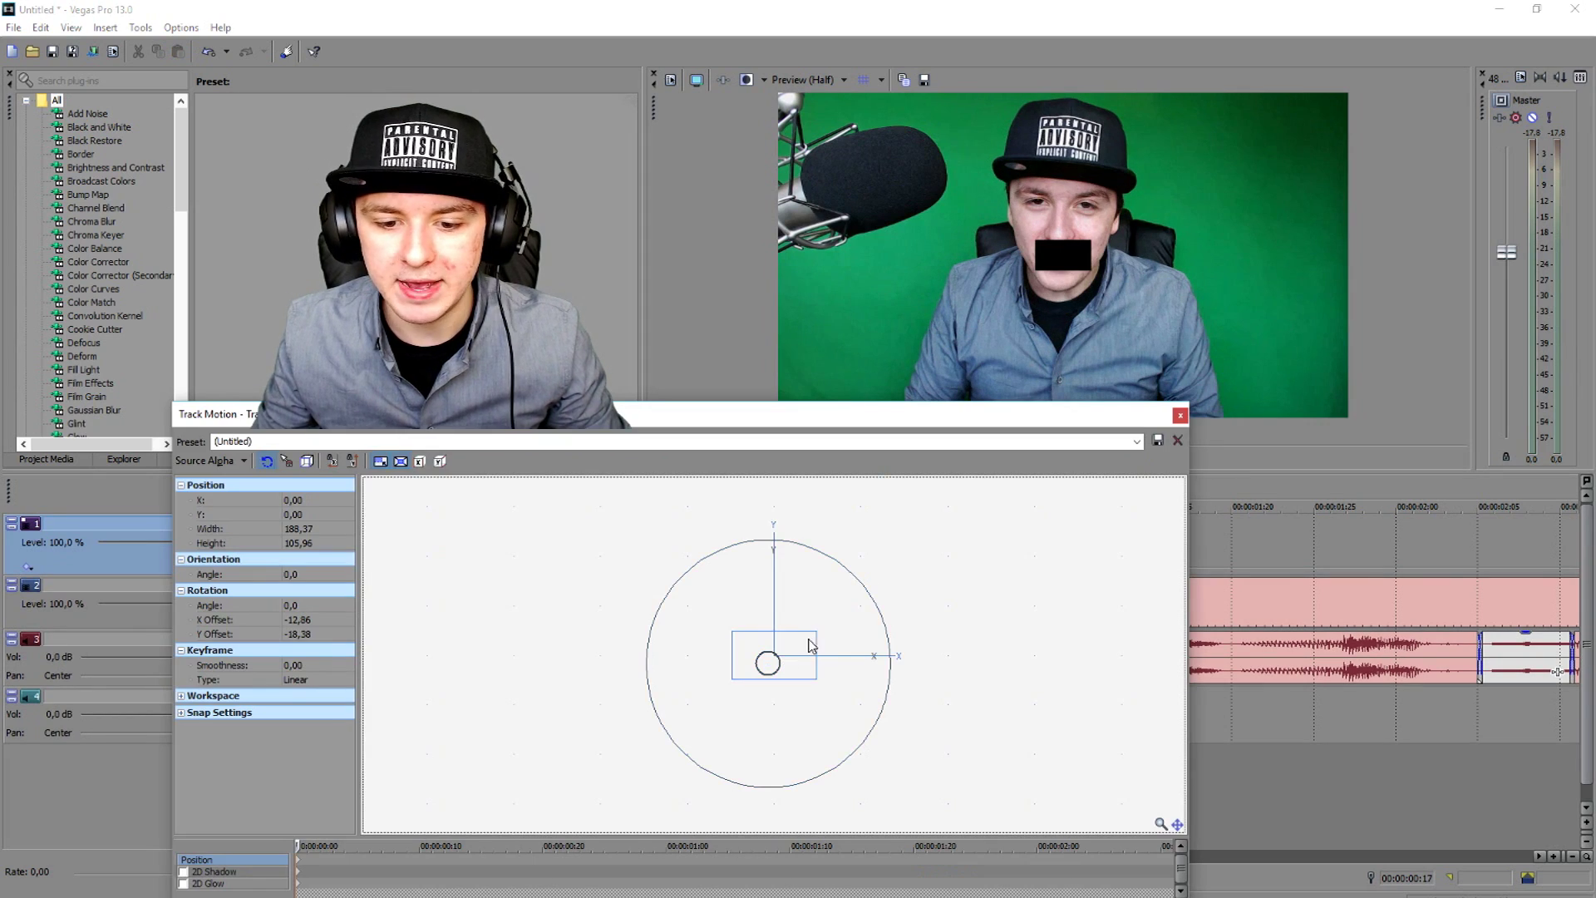
scroll(811, 645, up, 3)
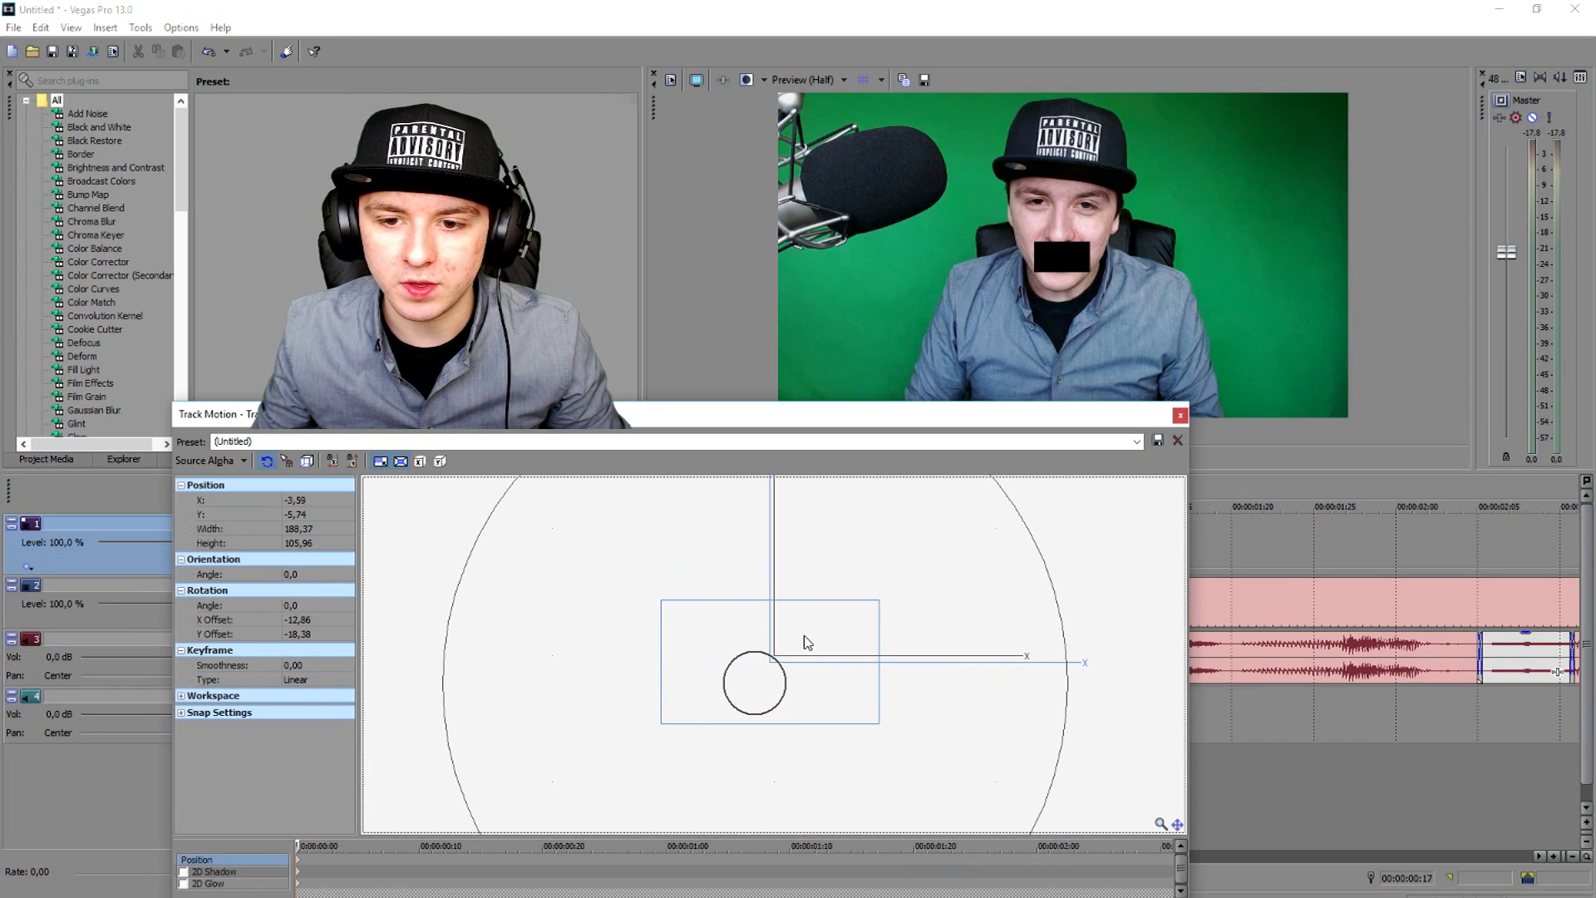
click(1181, 416)
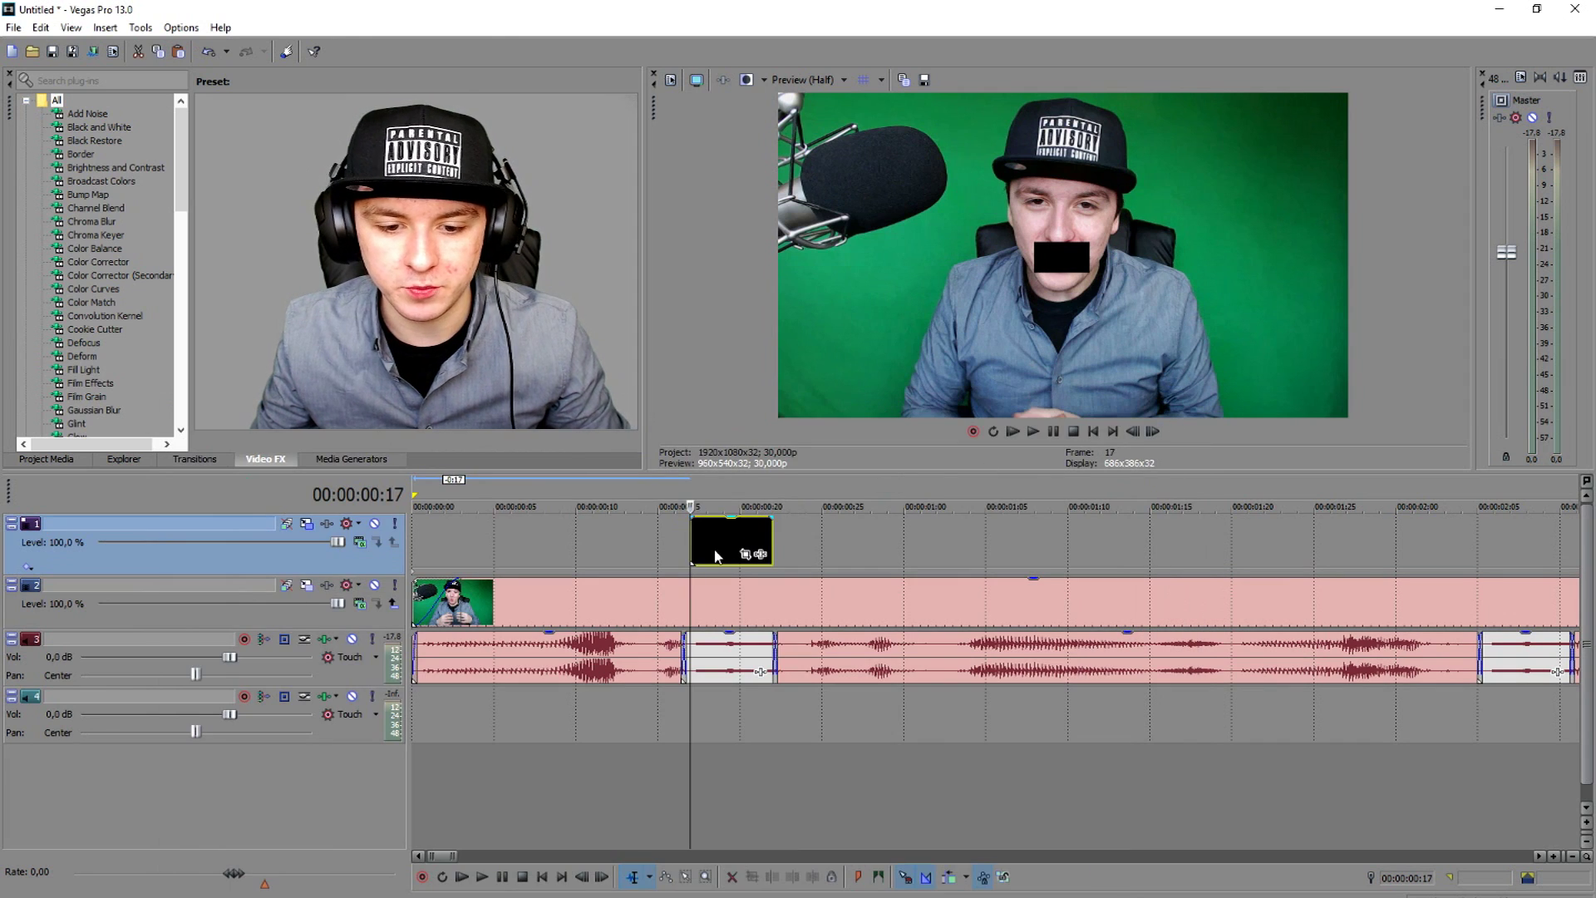
- Copy the black clip over the second covered word at 00:00:02:05, and open the copy's Event Pan/Crop settings
click(728, 536)
click(1094, 430)
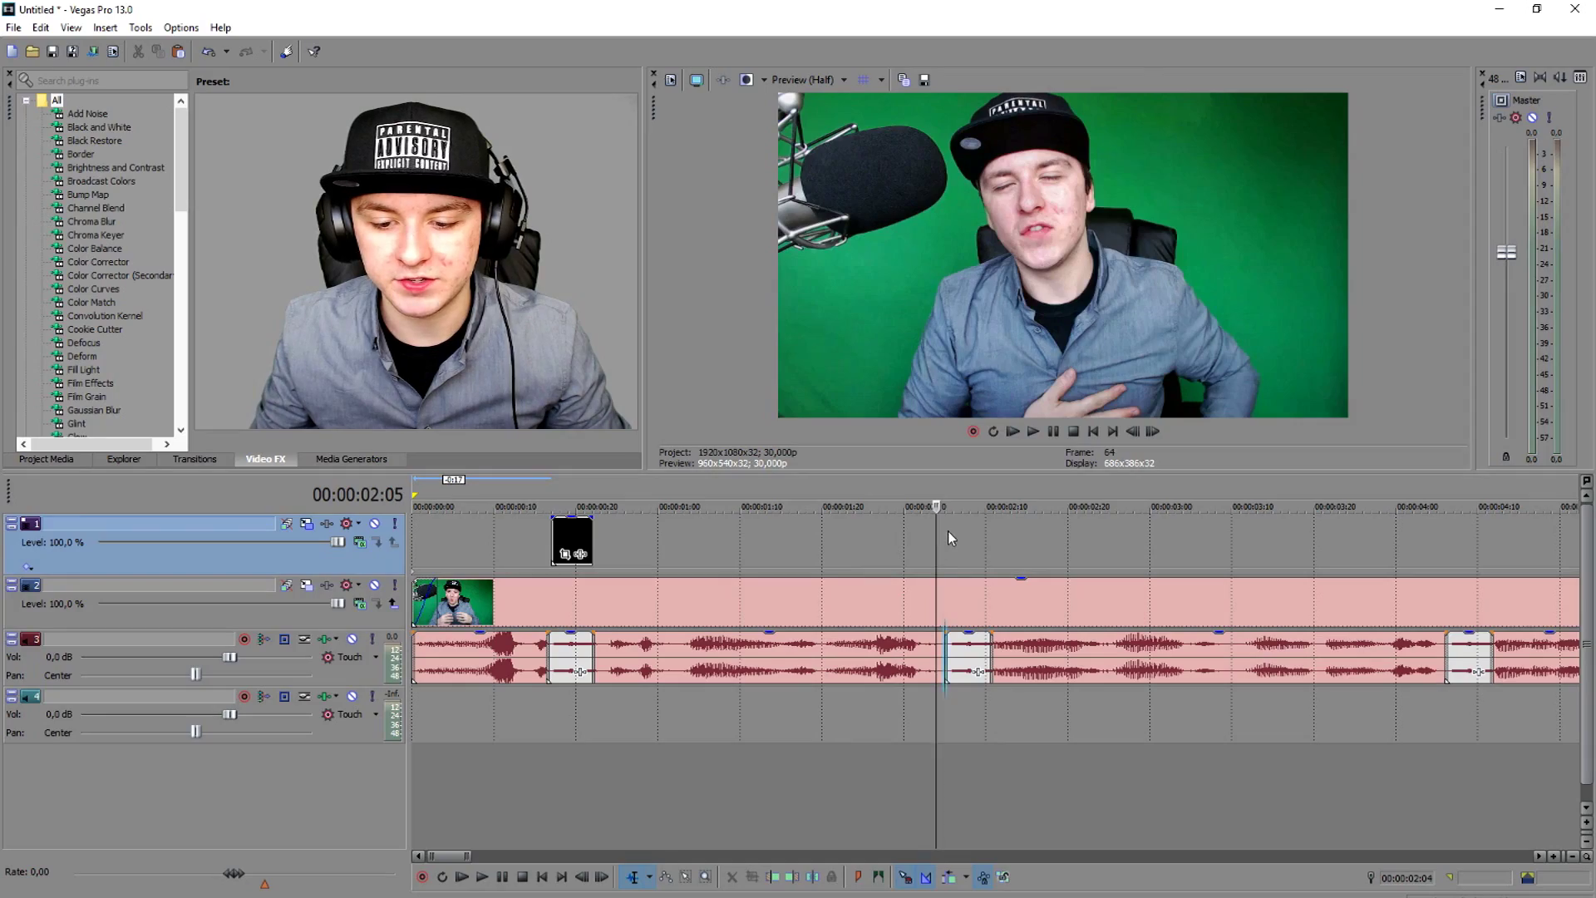
scroll(952, 534, up, 3)
key(ctrl+v)
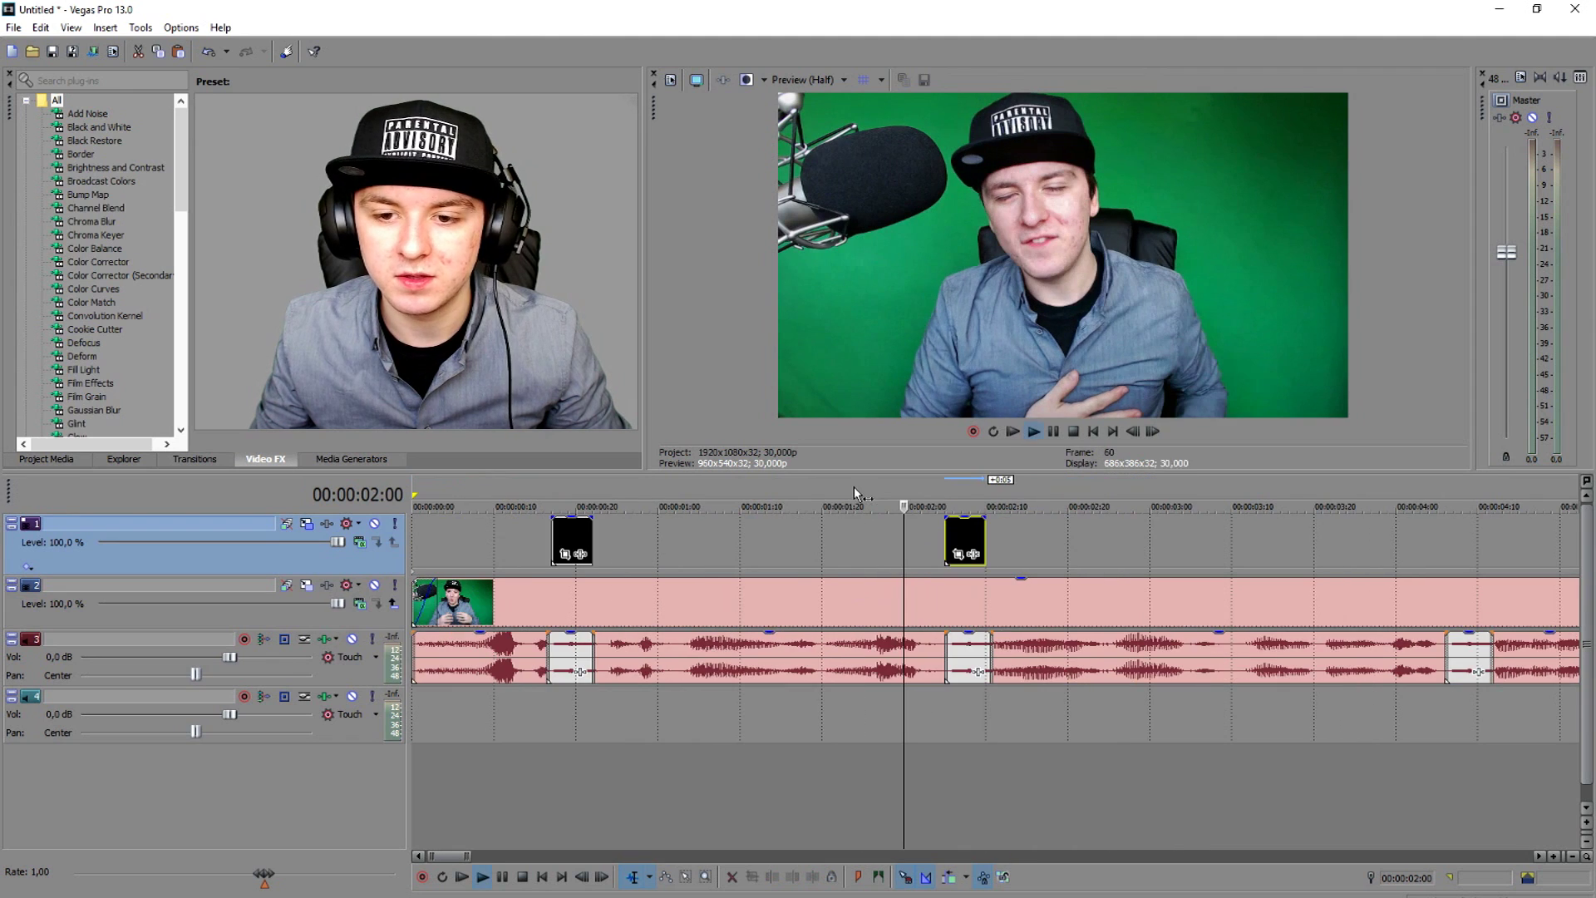
click(948, 526)
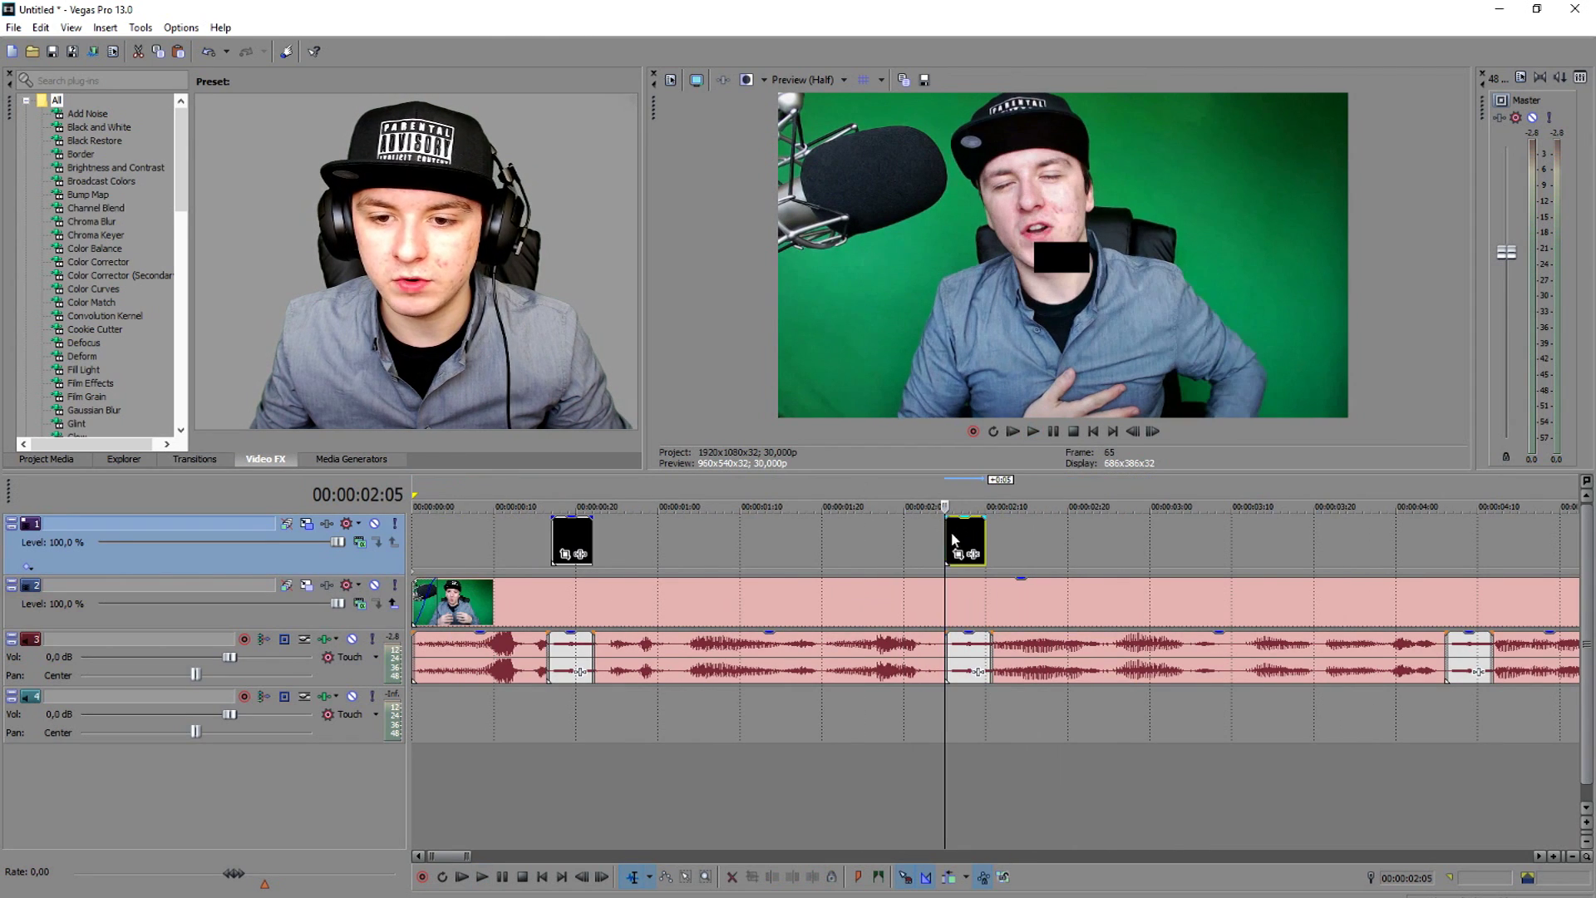
click(960, 555)
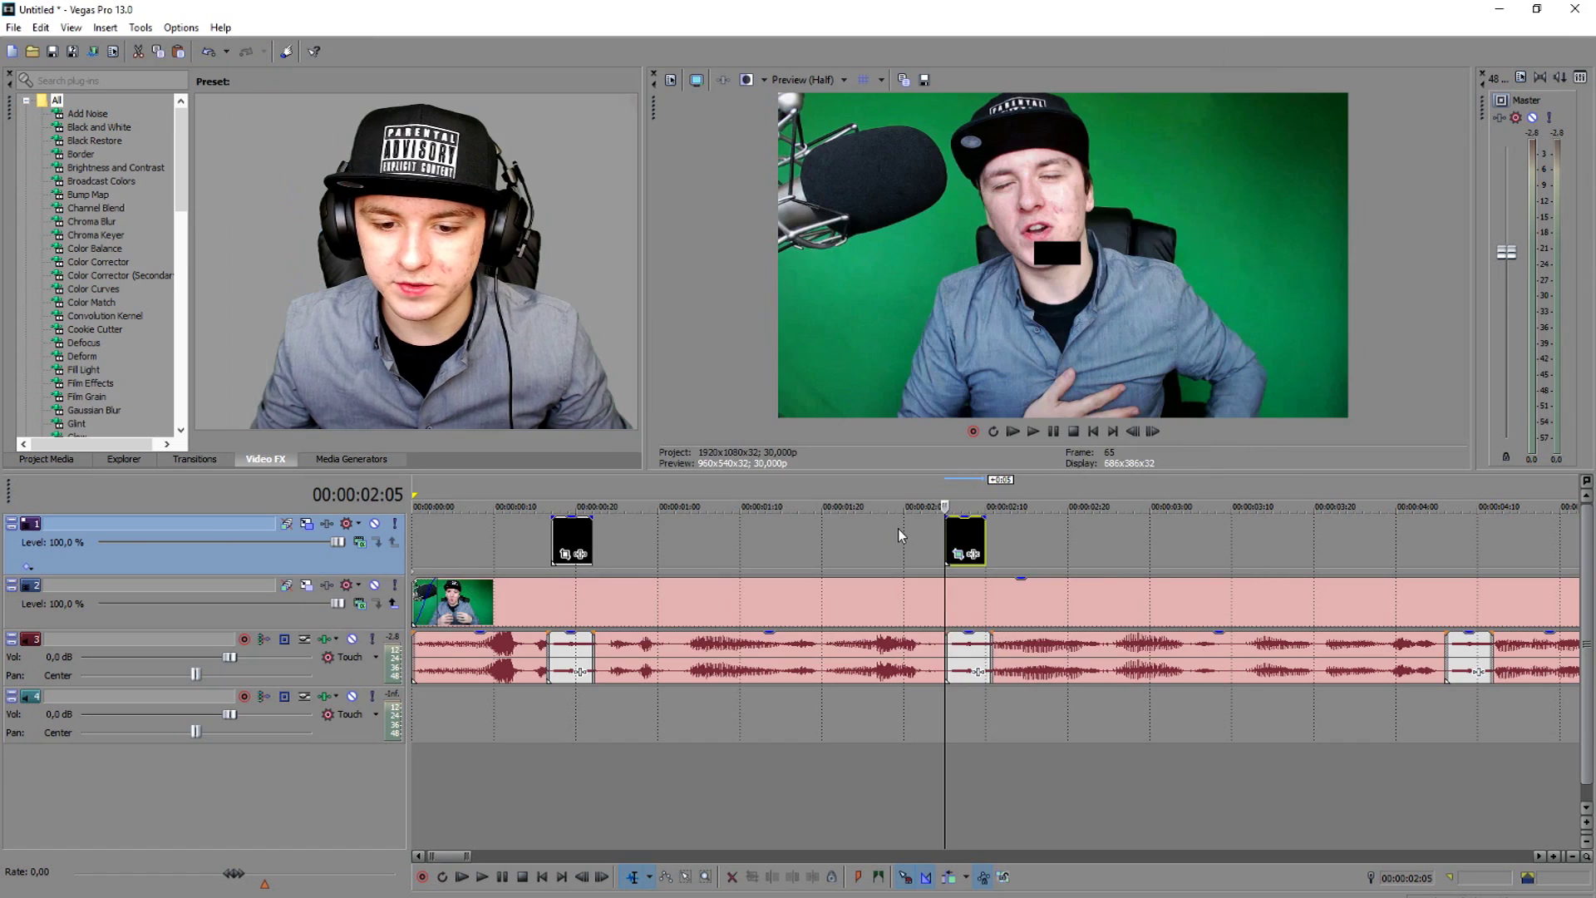
- Insert another video track at the top and move the second black clip onto it at about 00:00:02:04
right_click(898, 528)
click(988, 684)
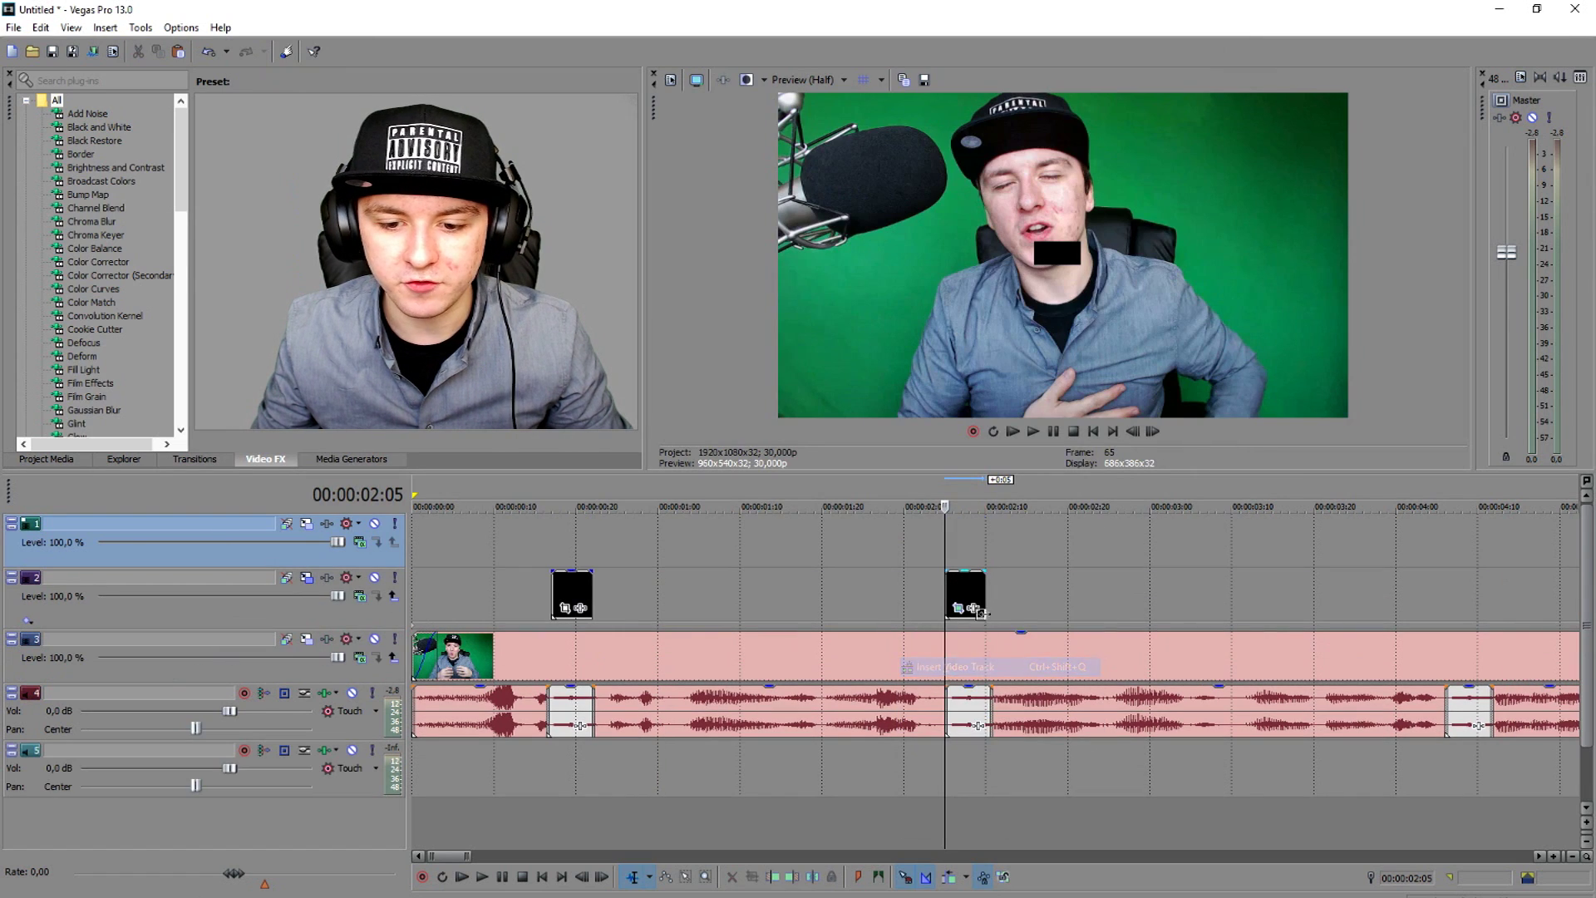
drag(975, 594, 946, 534)
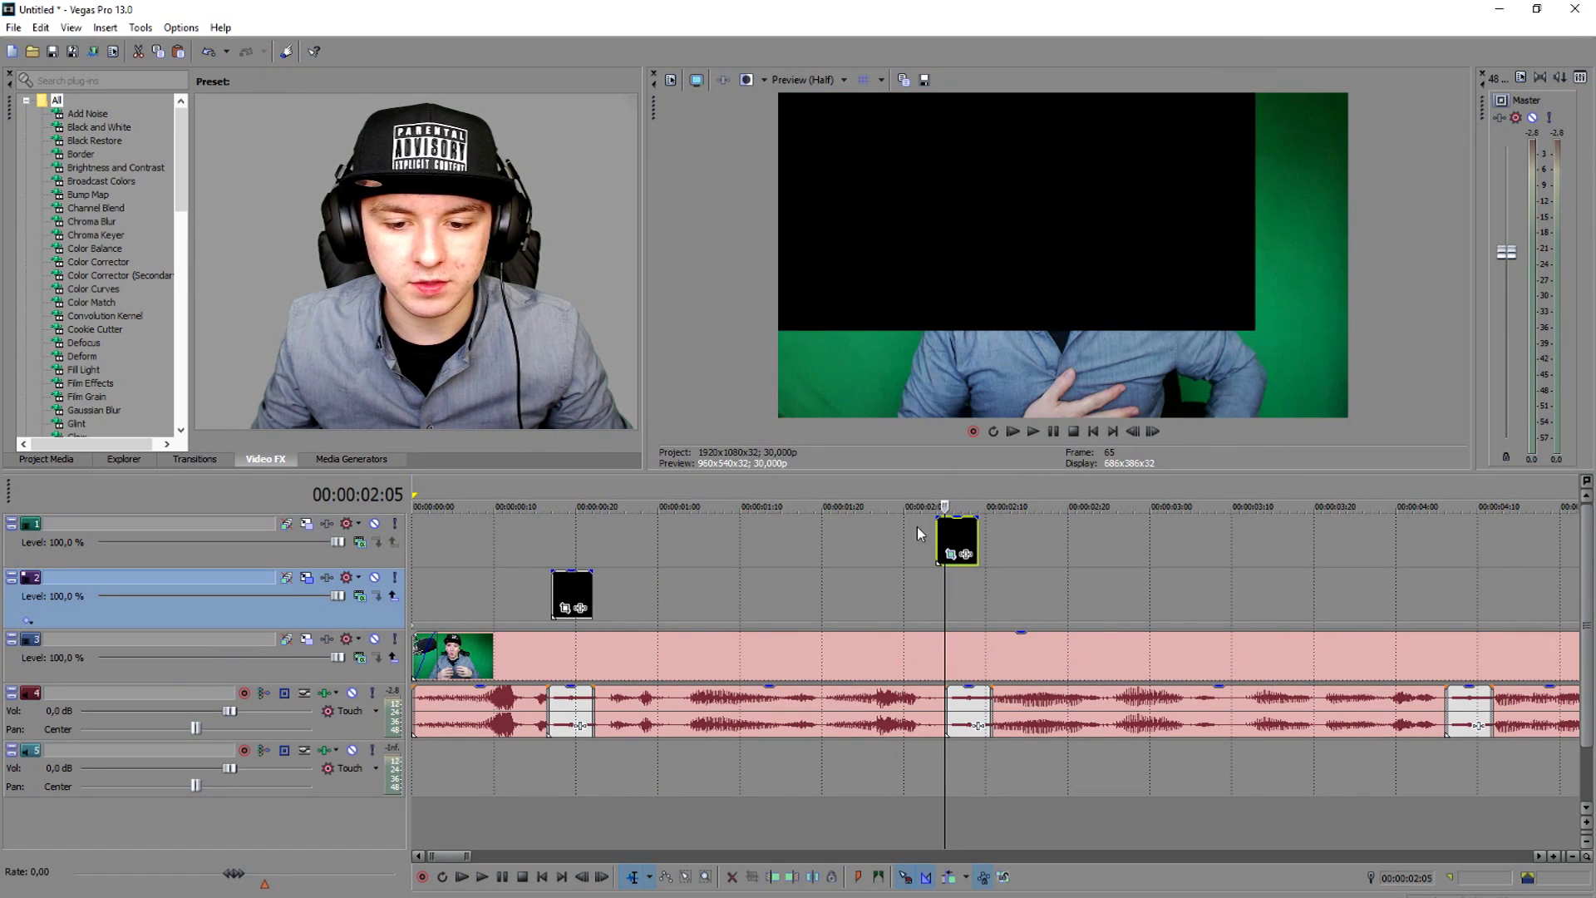
- Shrink video track 1's black image with Track Motion to a small bar over the speaker's mouth
click(308, 524)
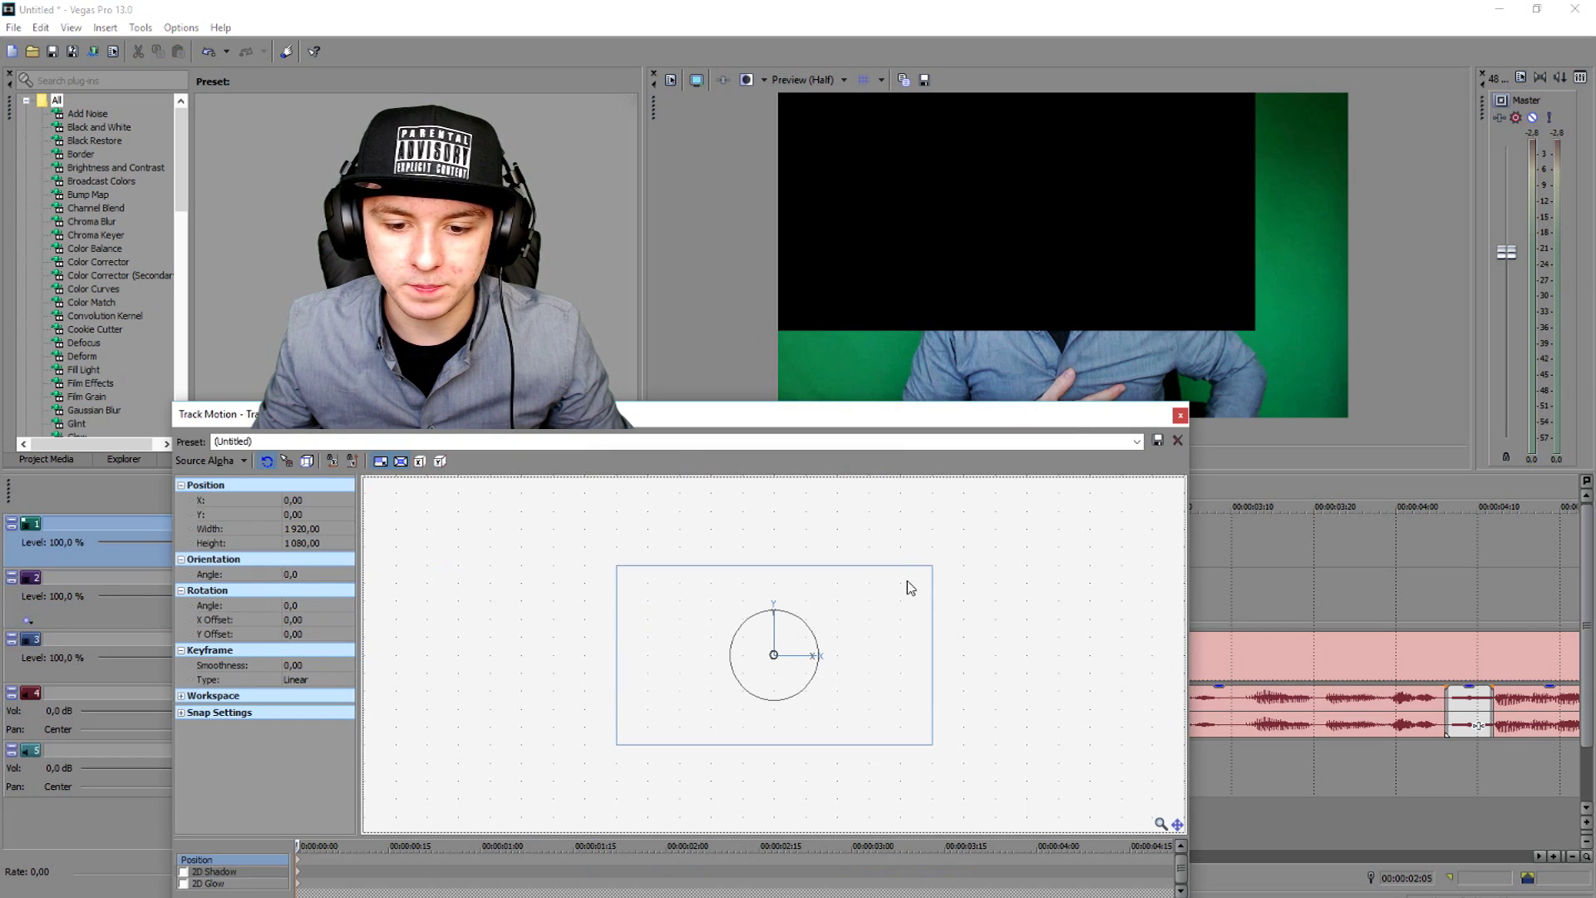
drag(927, 566, 807, 637)
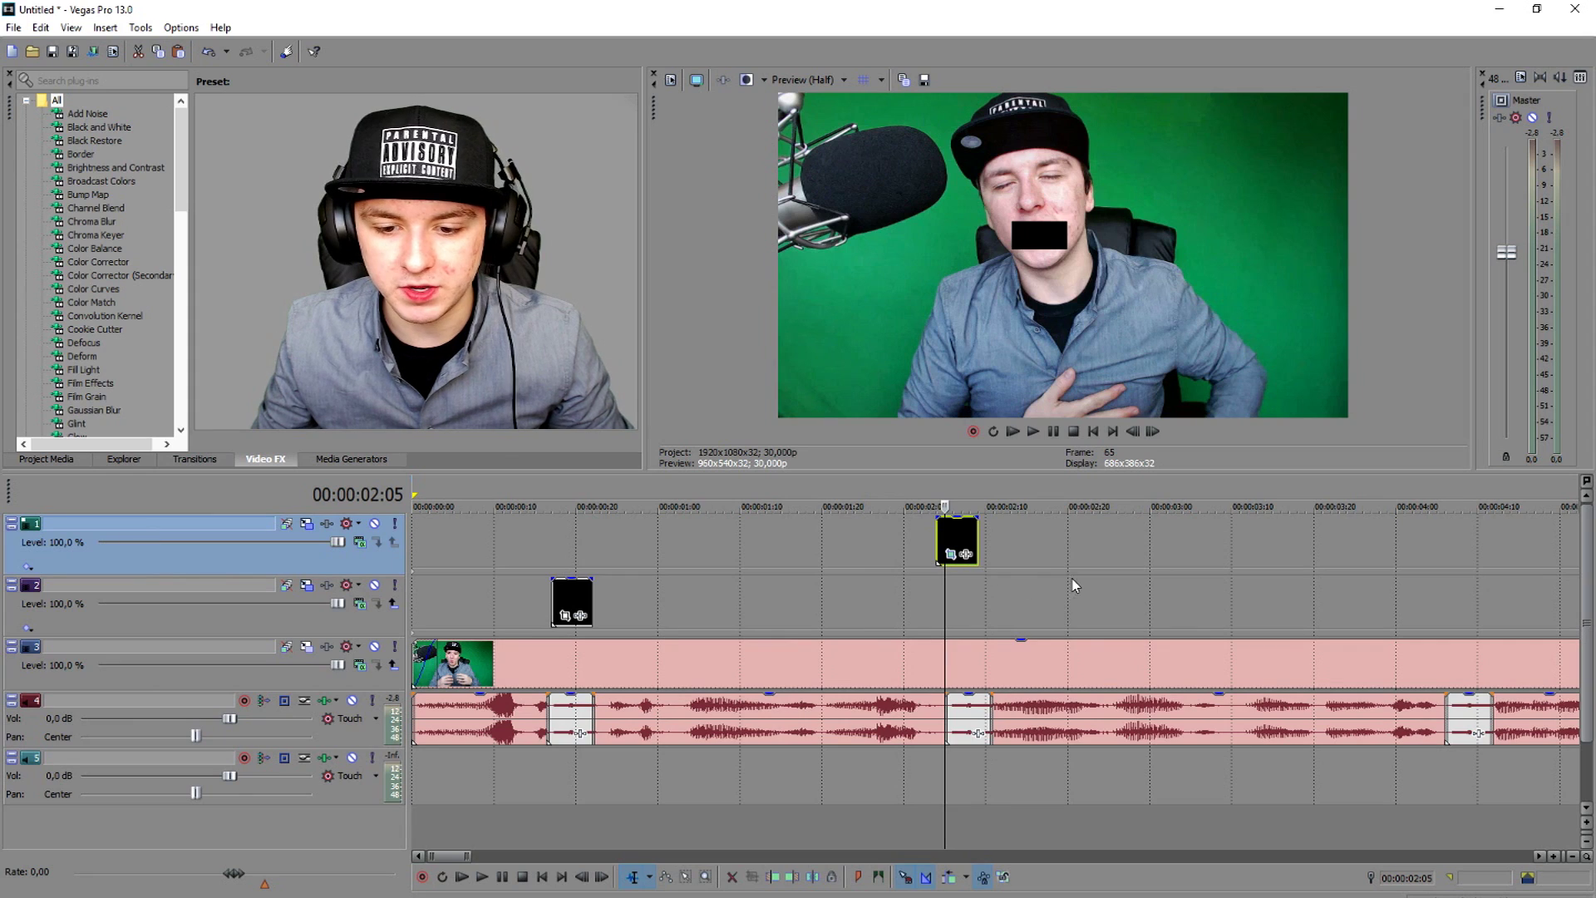
- Paste the black clip over the third covered word on video track 1 at 00:00:04:06, and play that passage
scroll(1071, 580, down, 2)
click(918, 531)
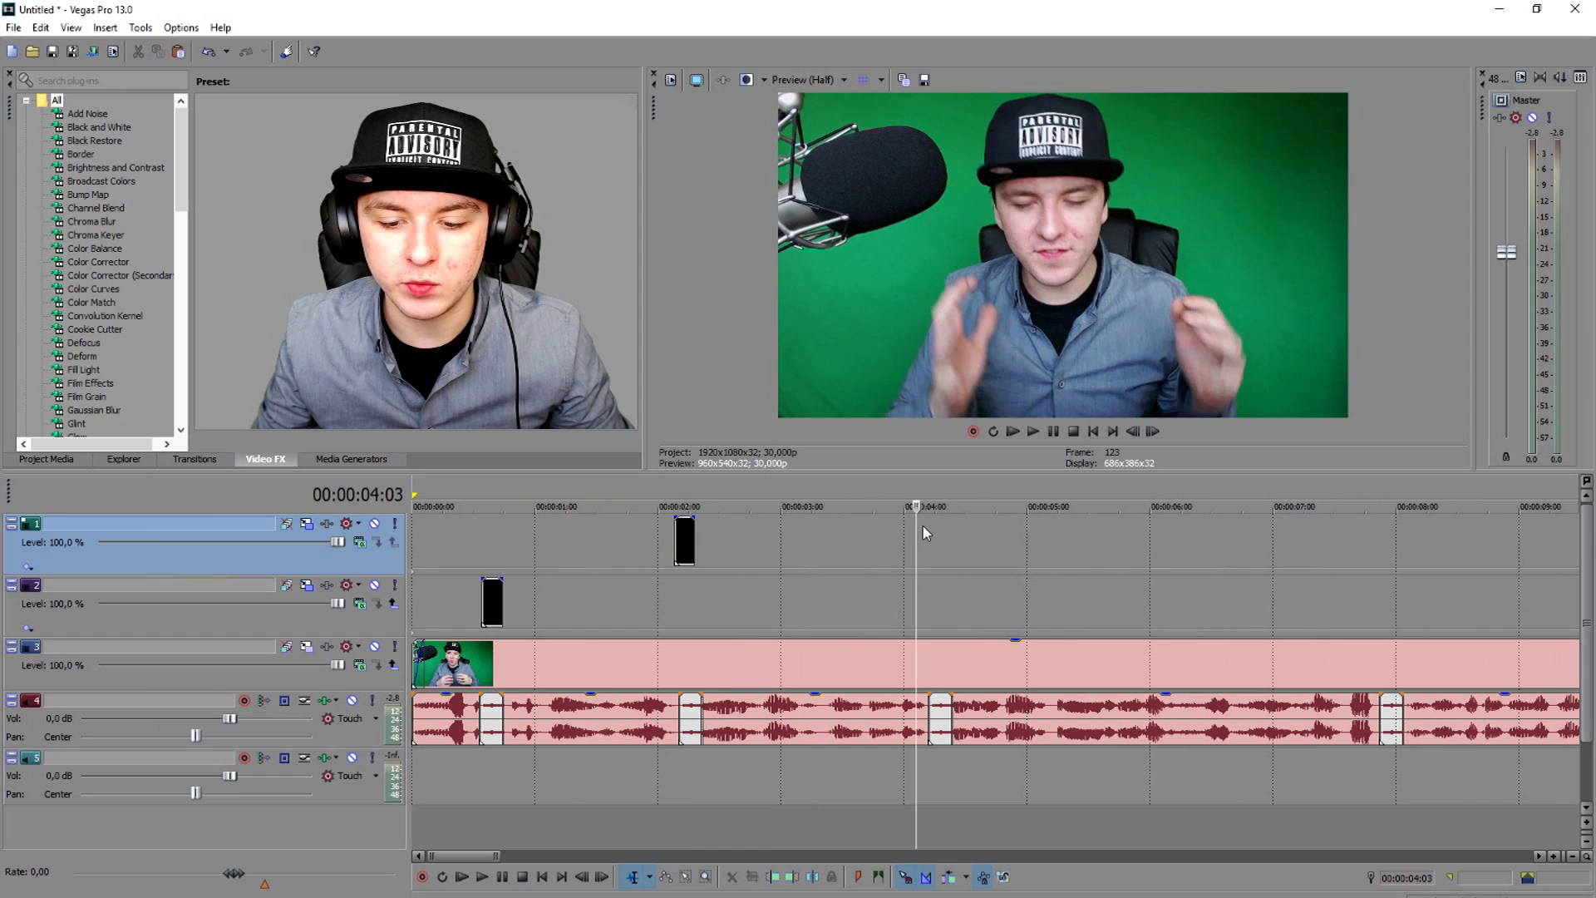
click(928, 524)
scroll(931, 524, up, 3)
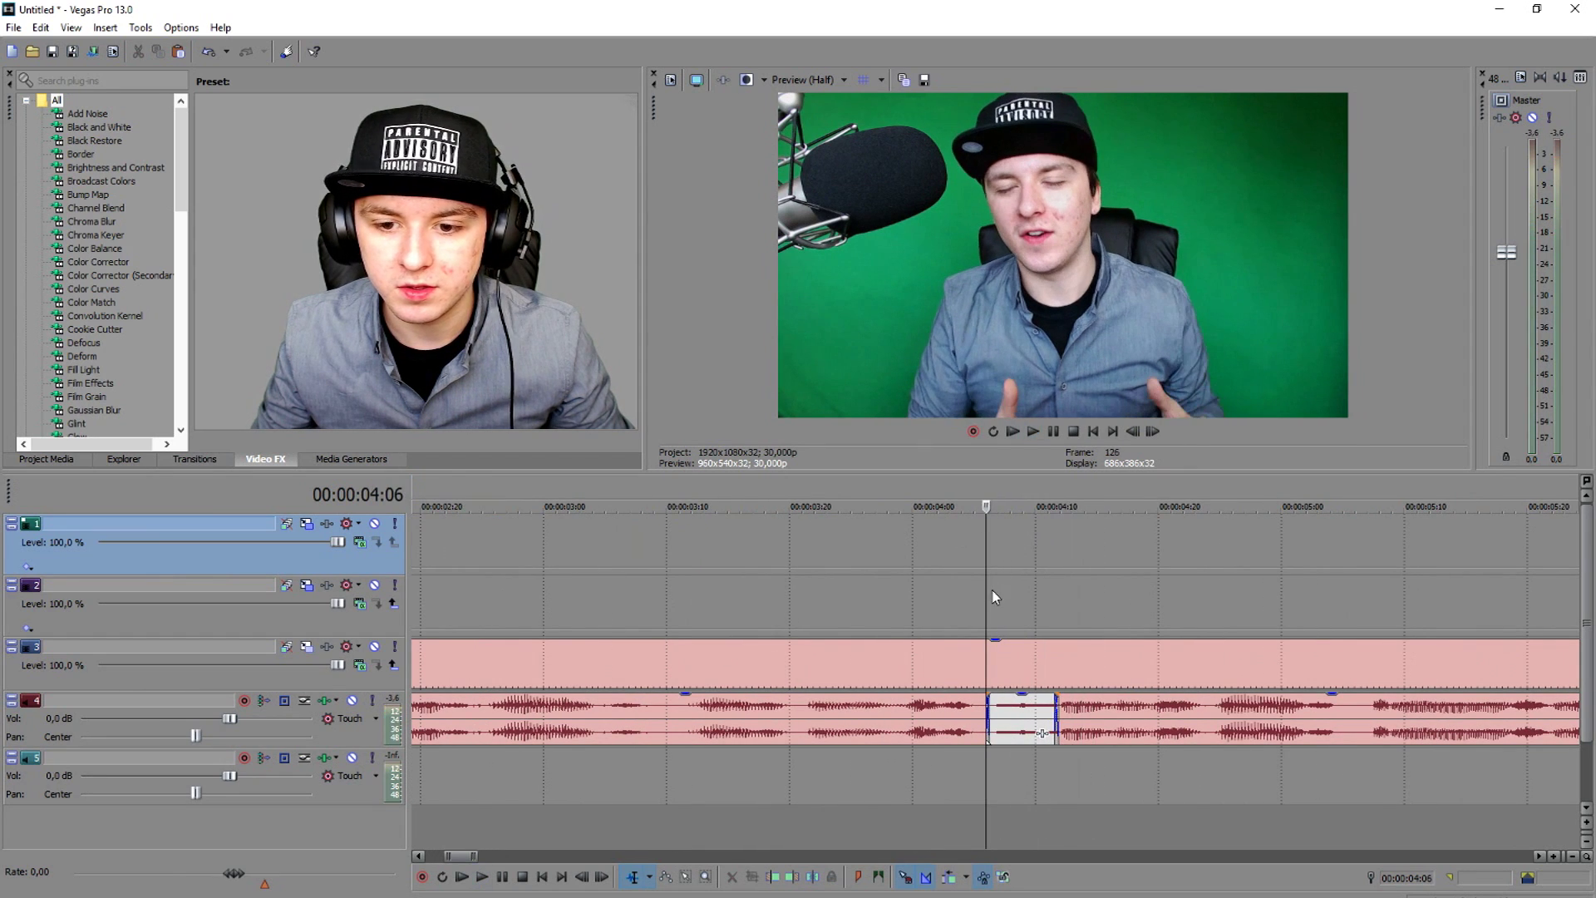
key(ctrl+v)
click(979, 523)
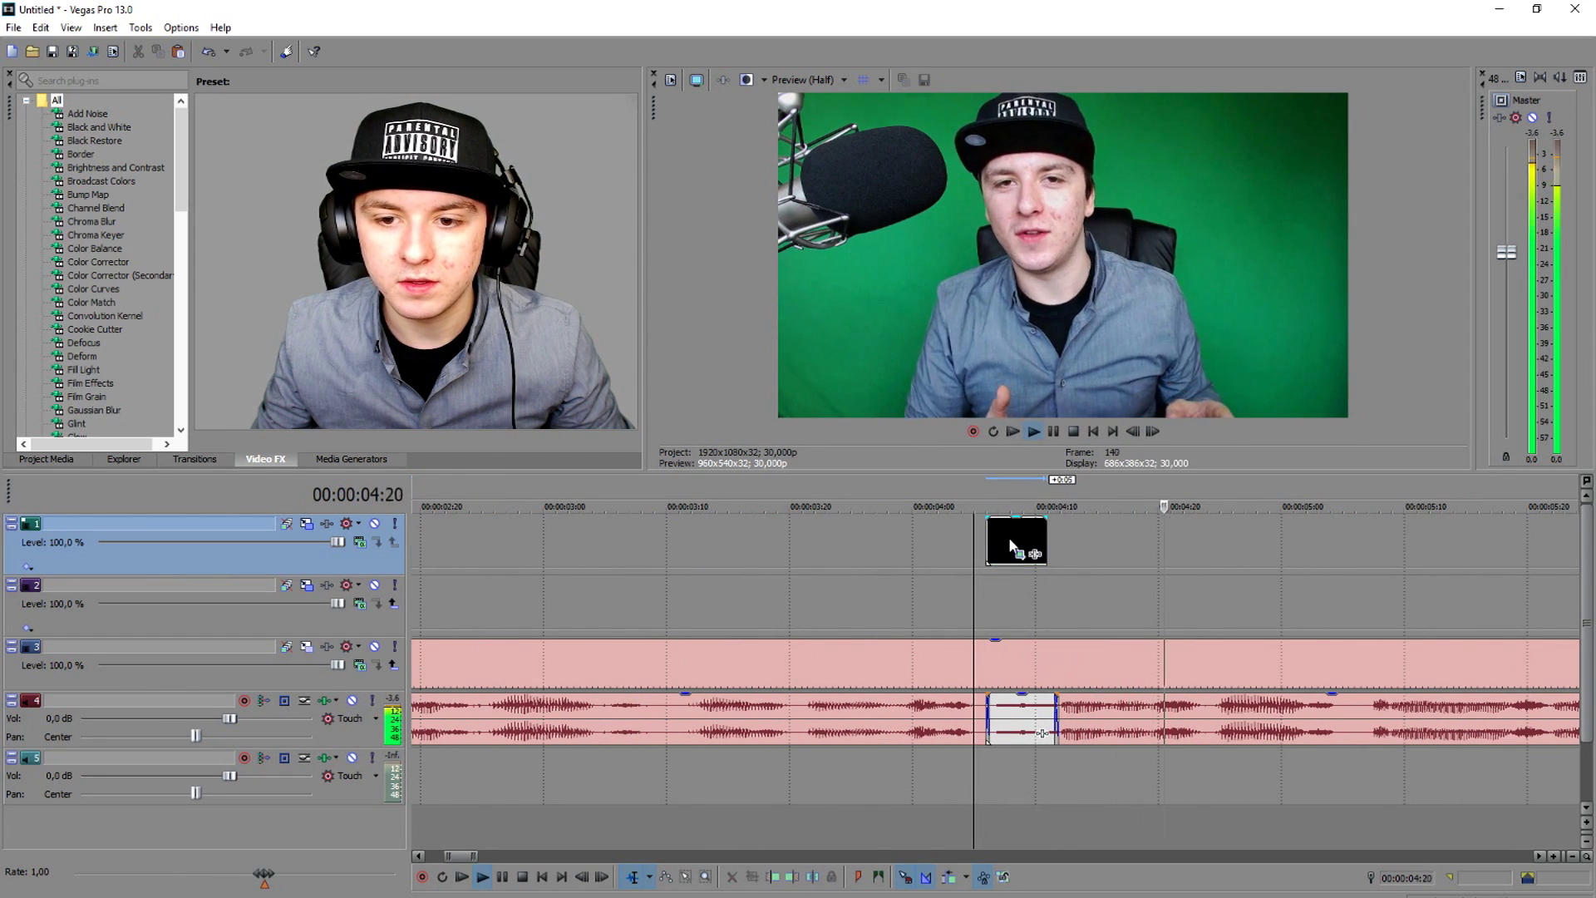
- Paste the black clip onto video track 2 over the fourth covered word, at about 00:00:07:25
scroll(1081, 491, down, 5)
click(1083, 533)
scroll(1089, 548, up, 3)
key(space)
key(space)
click(1126, 649)
scroll(1126, 649, up, 2)
key(space)
click(999, 607)
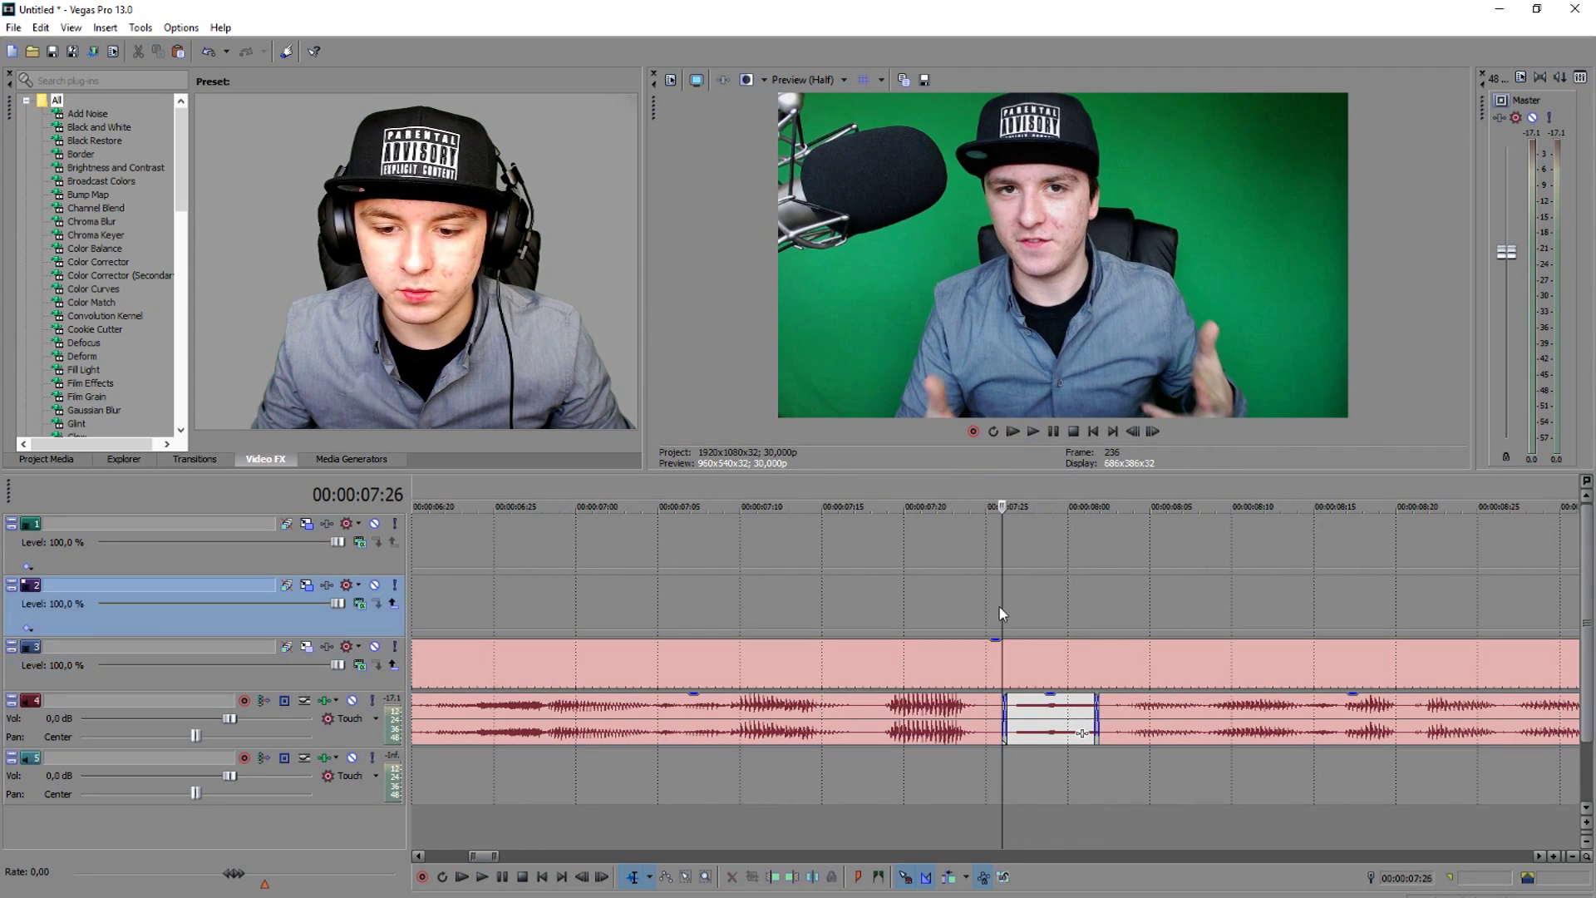
key(ctrl+v)
- Move the fourth word's black clip up to video track 1 and play the passage to check the bar's placement
click(965, 489)
key(space)
key(space)
key(space)
key(space)
drag(1051, 587, 1028, 556)
key(space)
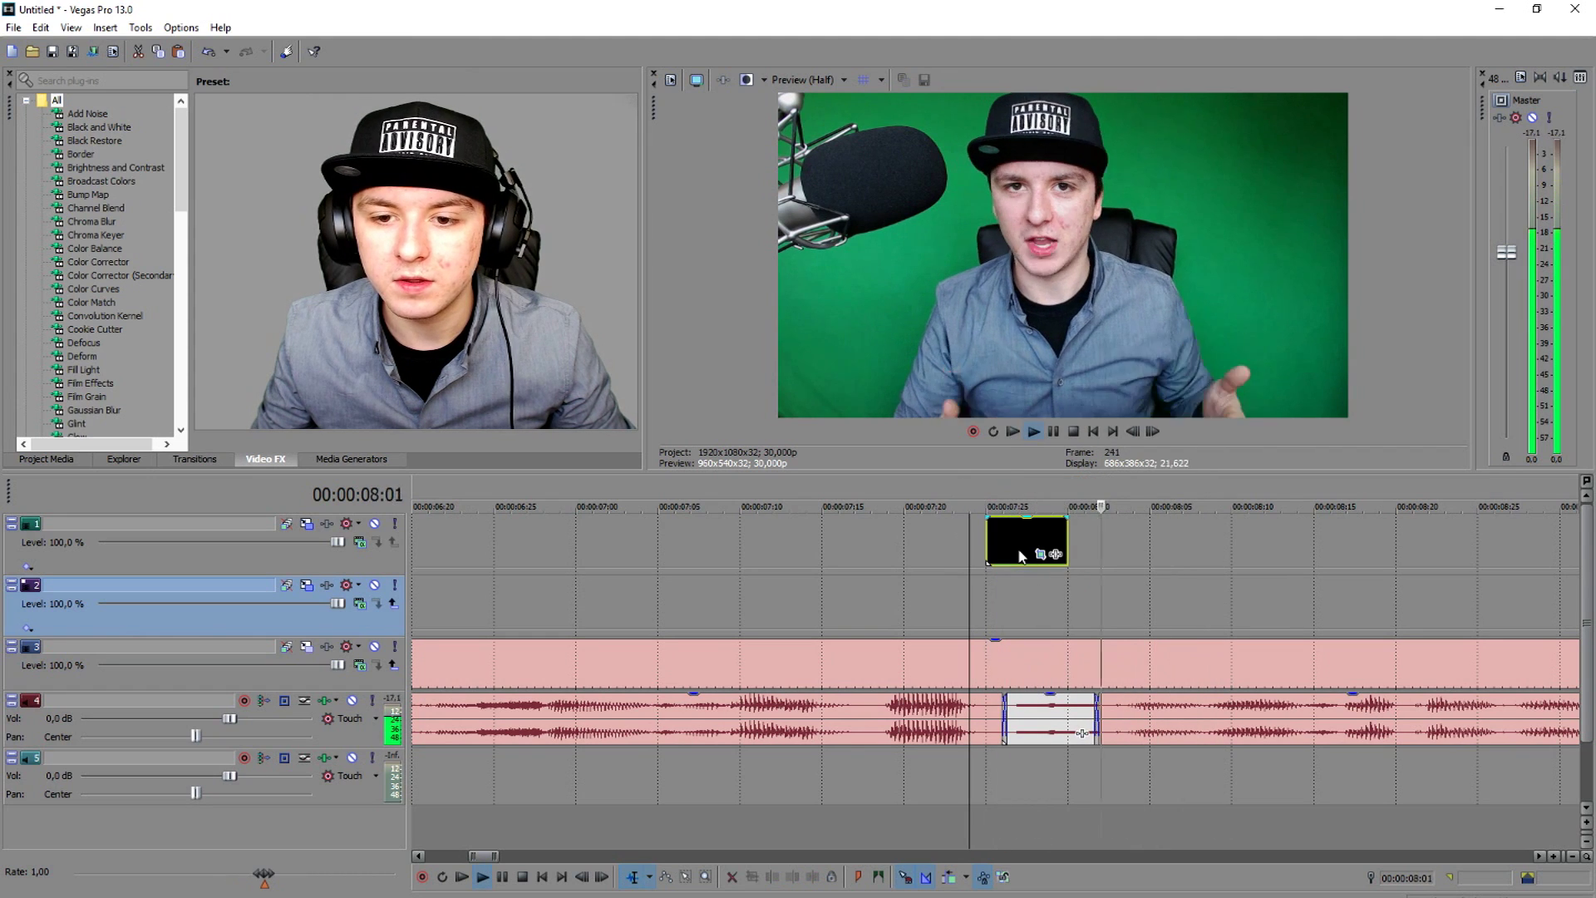
key(space)
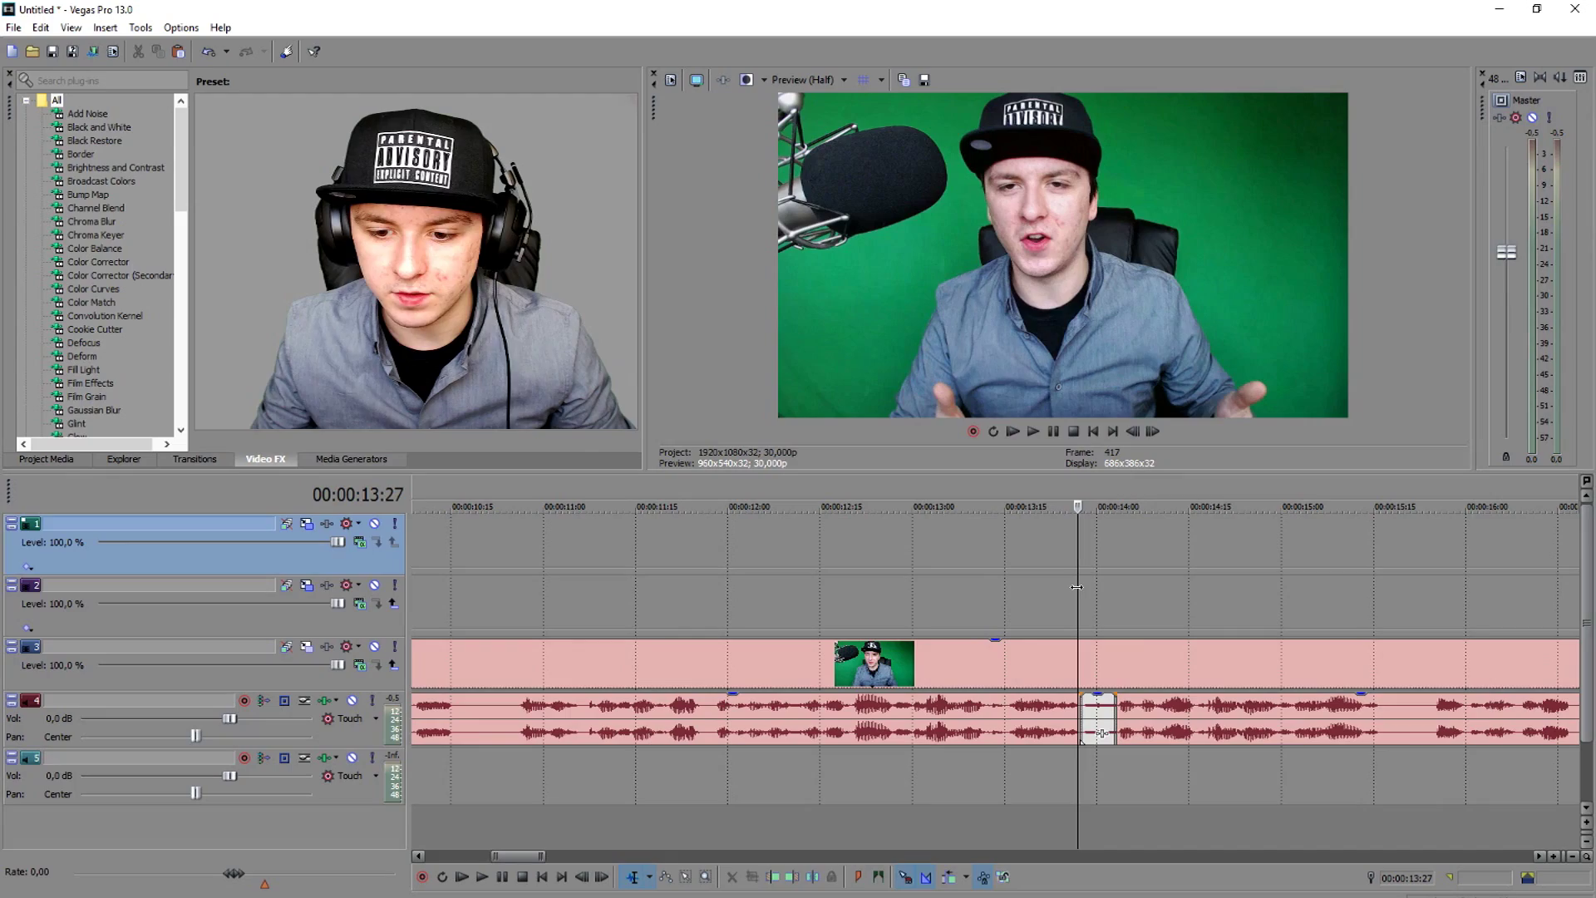
- Place a black clip over the fifth covered word at about 00:00:13:27, and move it from video track 2 to track 1
click(1089, 597)
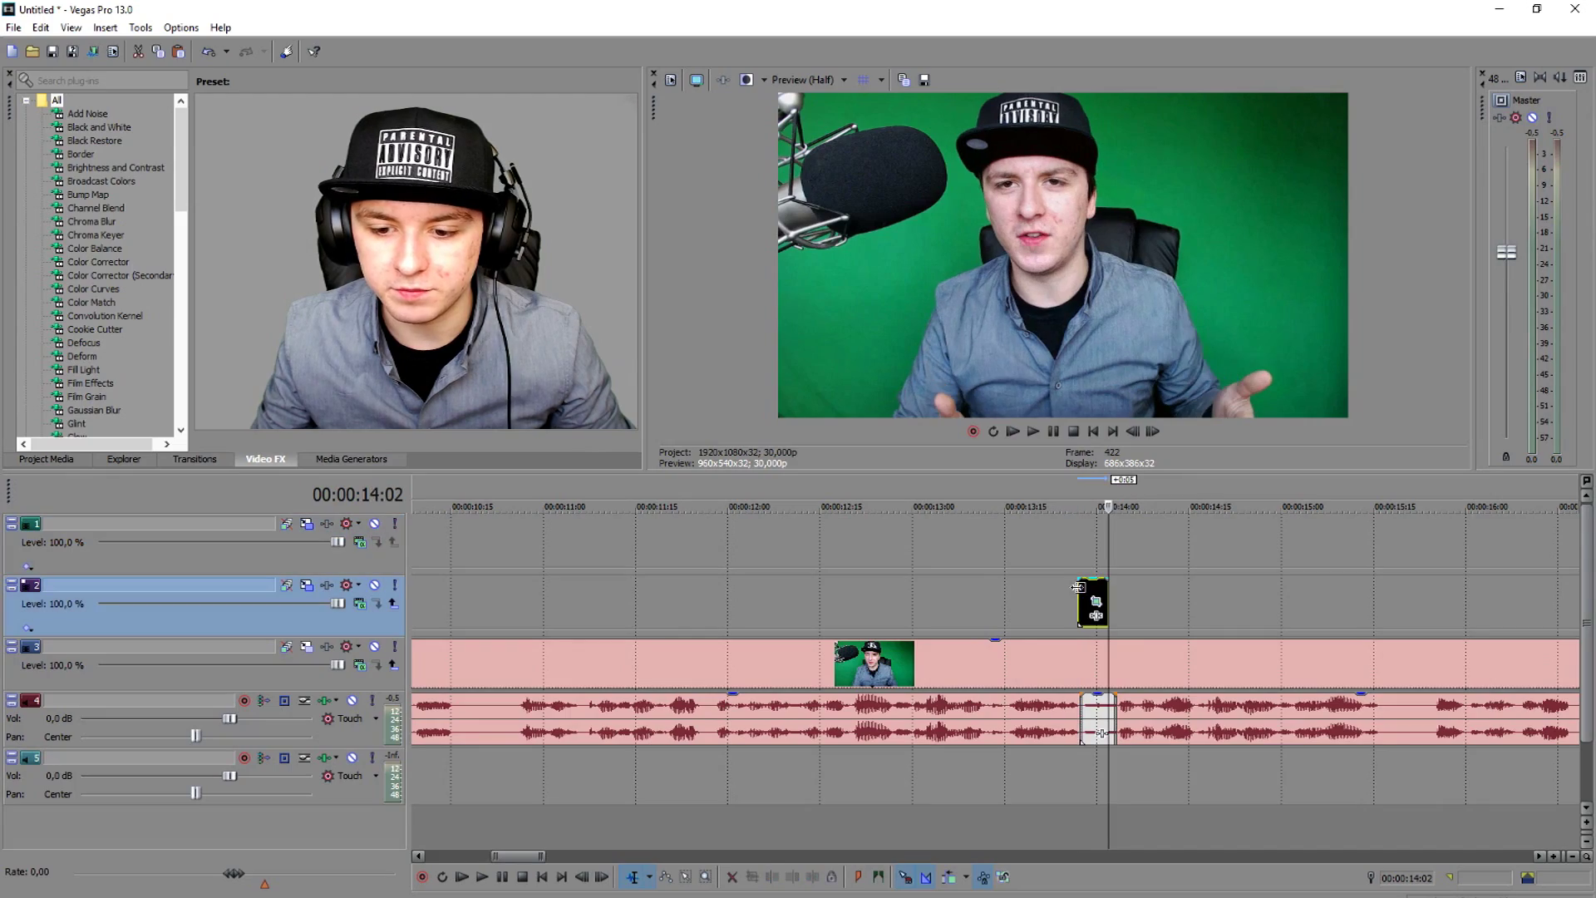
click(787, 541)
click(896, 587)
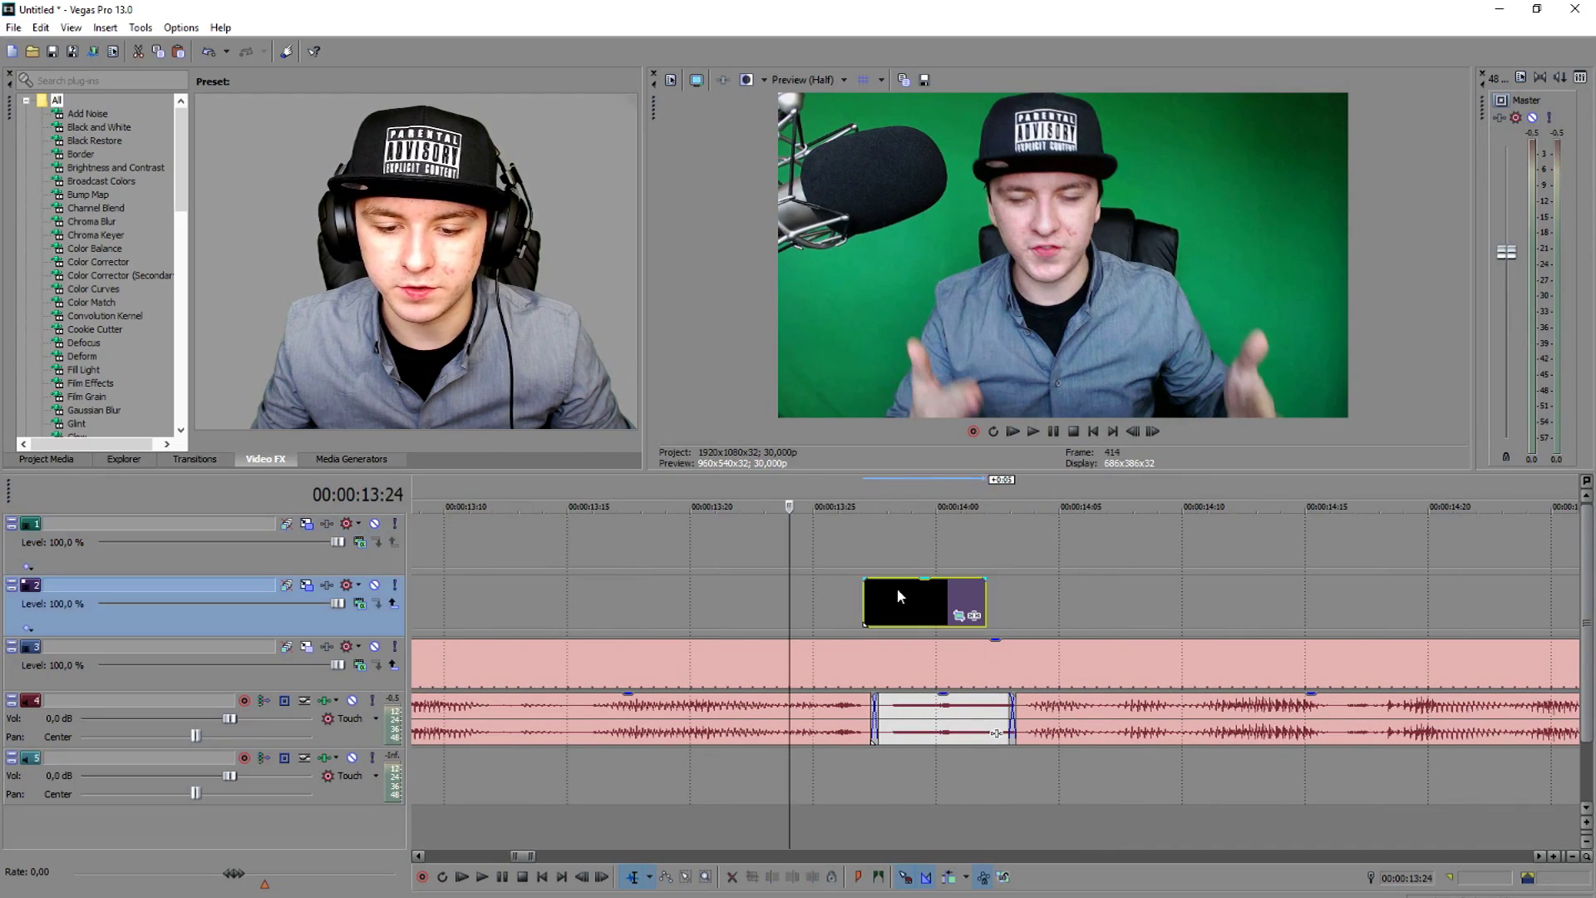
key(space)
key(space)
drag(896, 587, 908, 557)
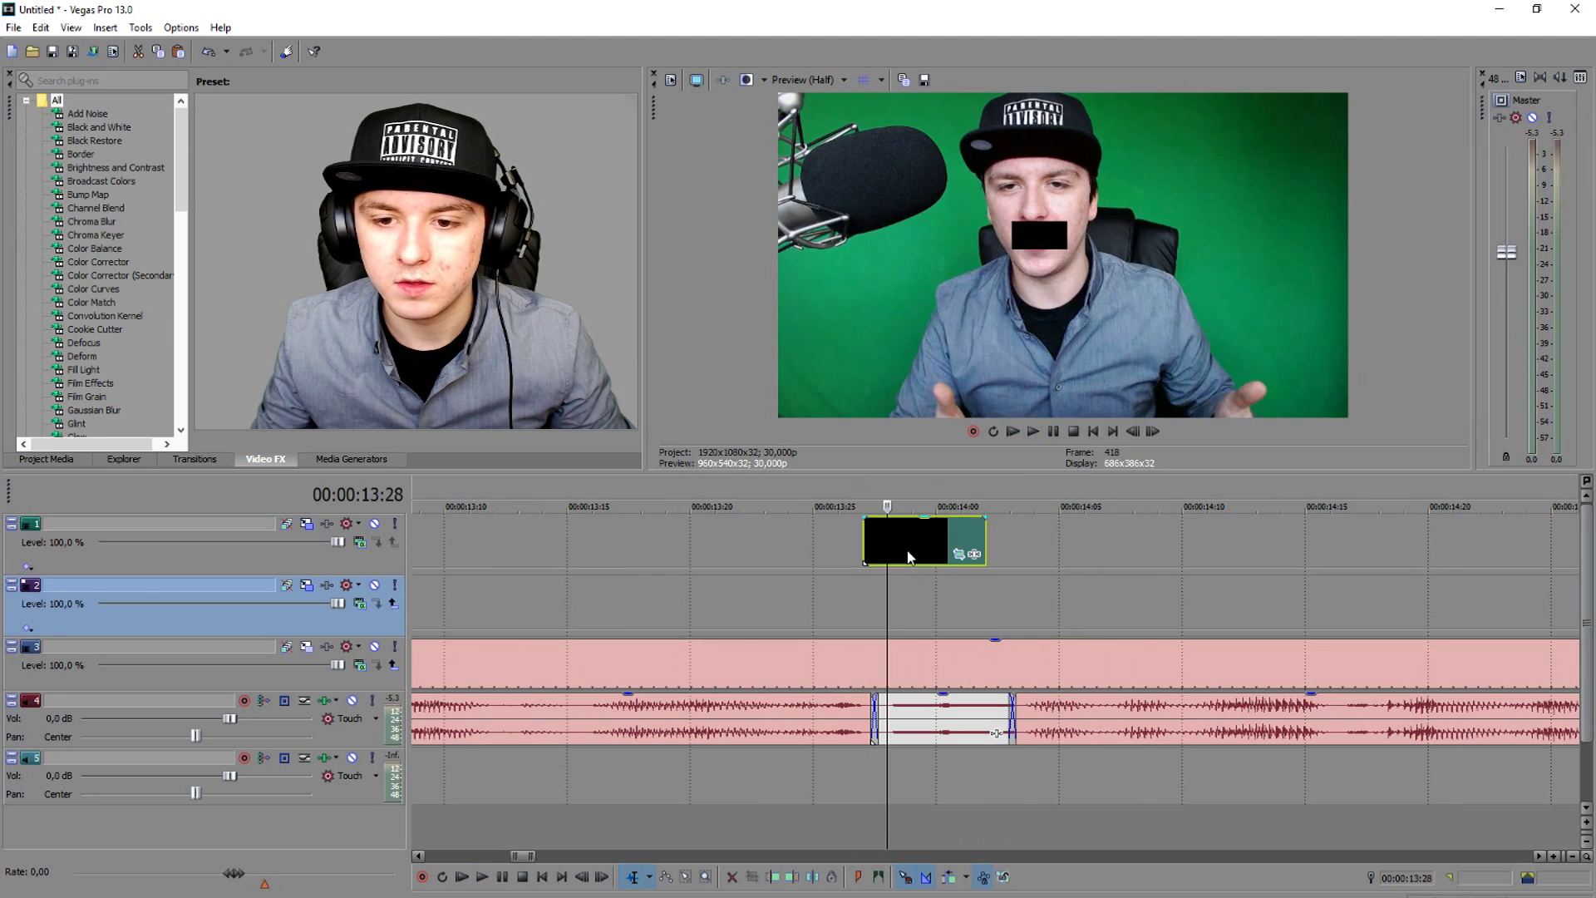
key(space)
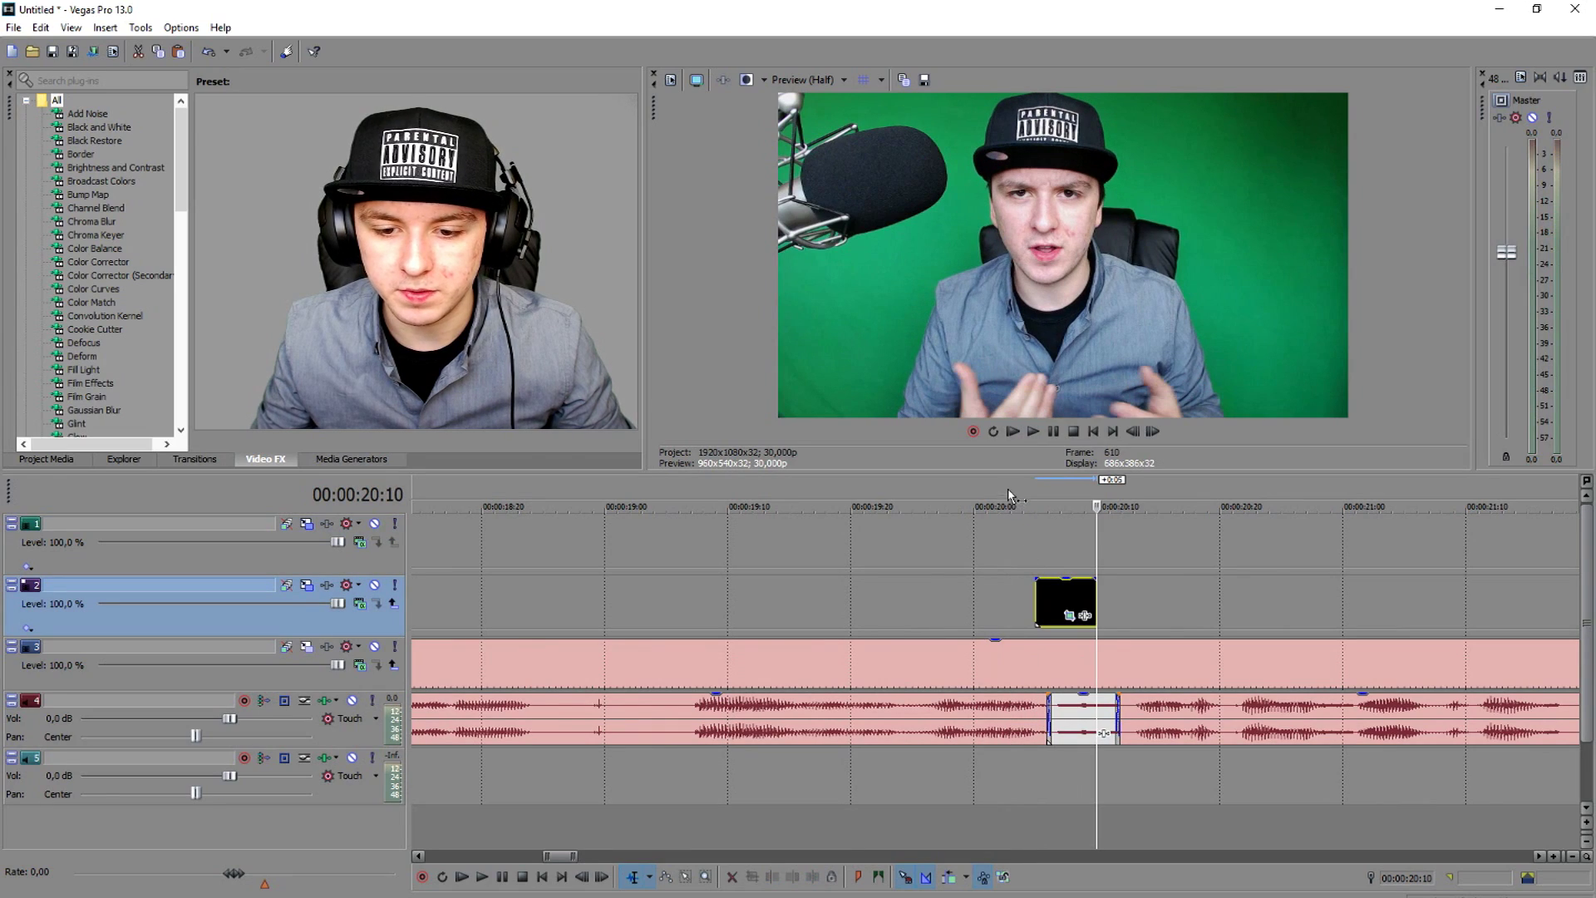
- Place a black clip over the sixth covered word at about 00:00:20:05 on video track 2, and play the passage
click(1009, 487)
key(space)
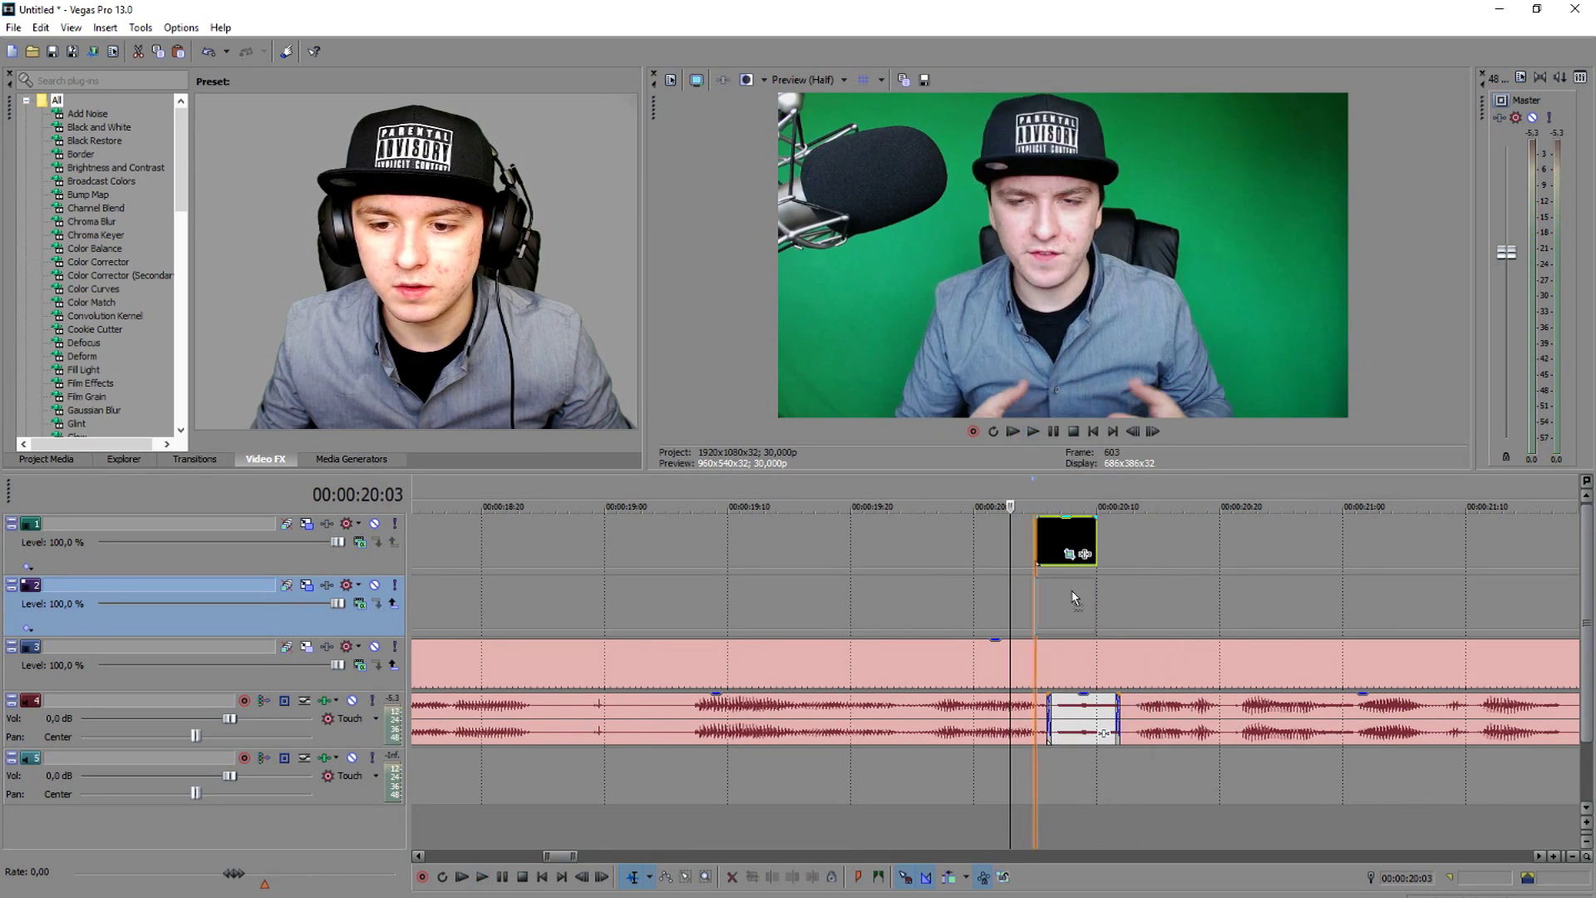
key(space)
key(space)
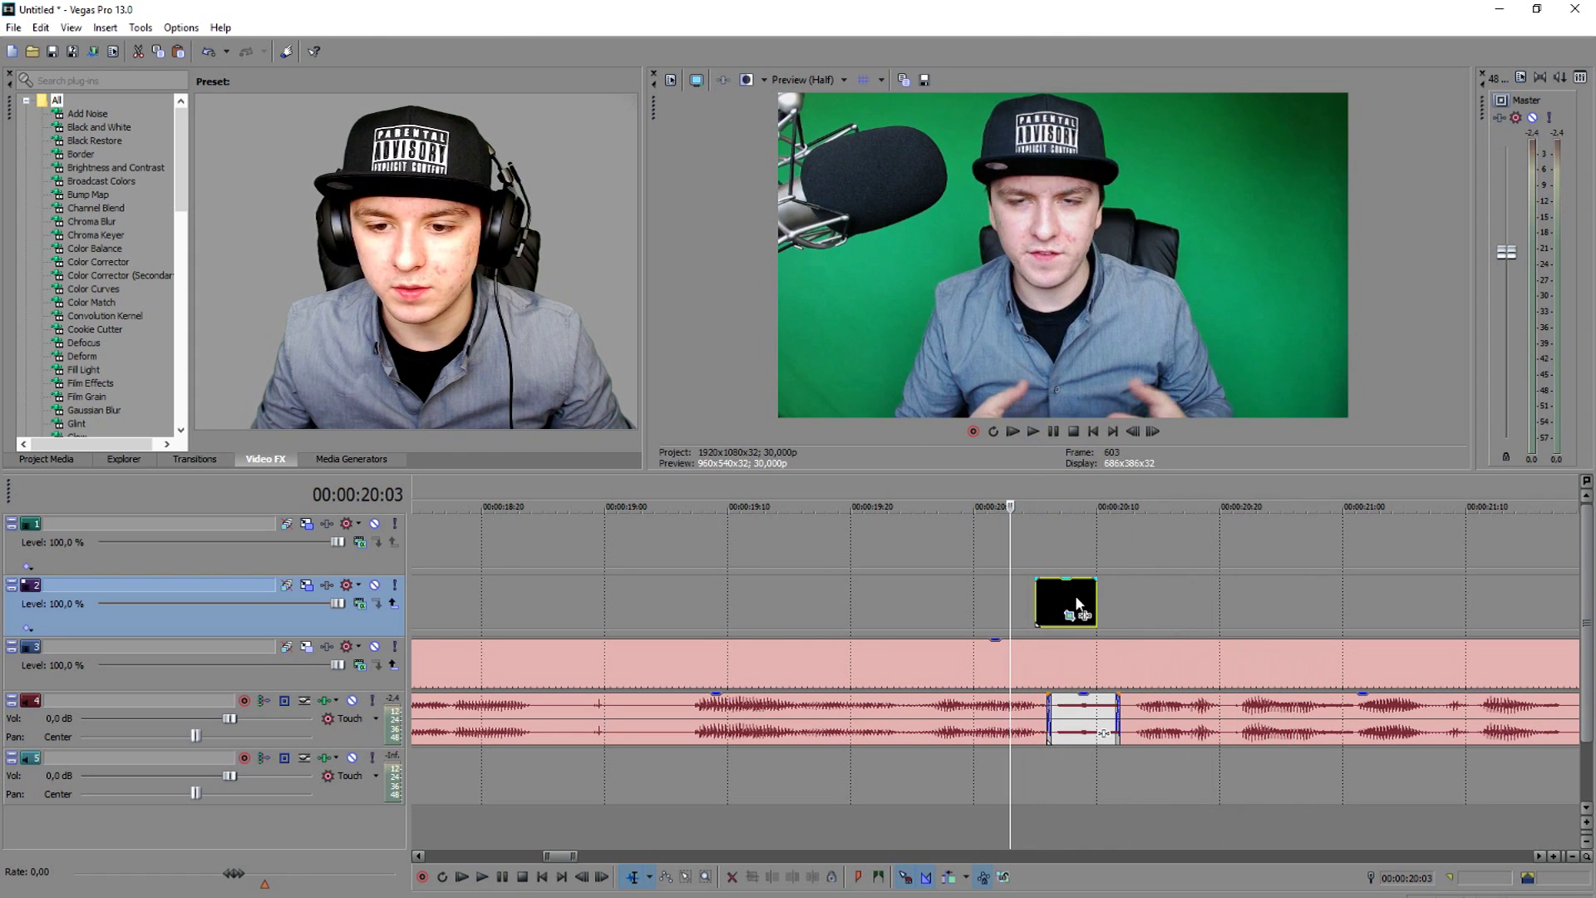
key(space)
- Paste the black clip onto video track 2 over the seventh covered word, at about 00:00:24:25
scroll(1122, 613, down, 5)
scroll(1122, 612, down, 3)
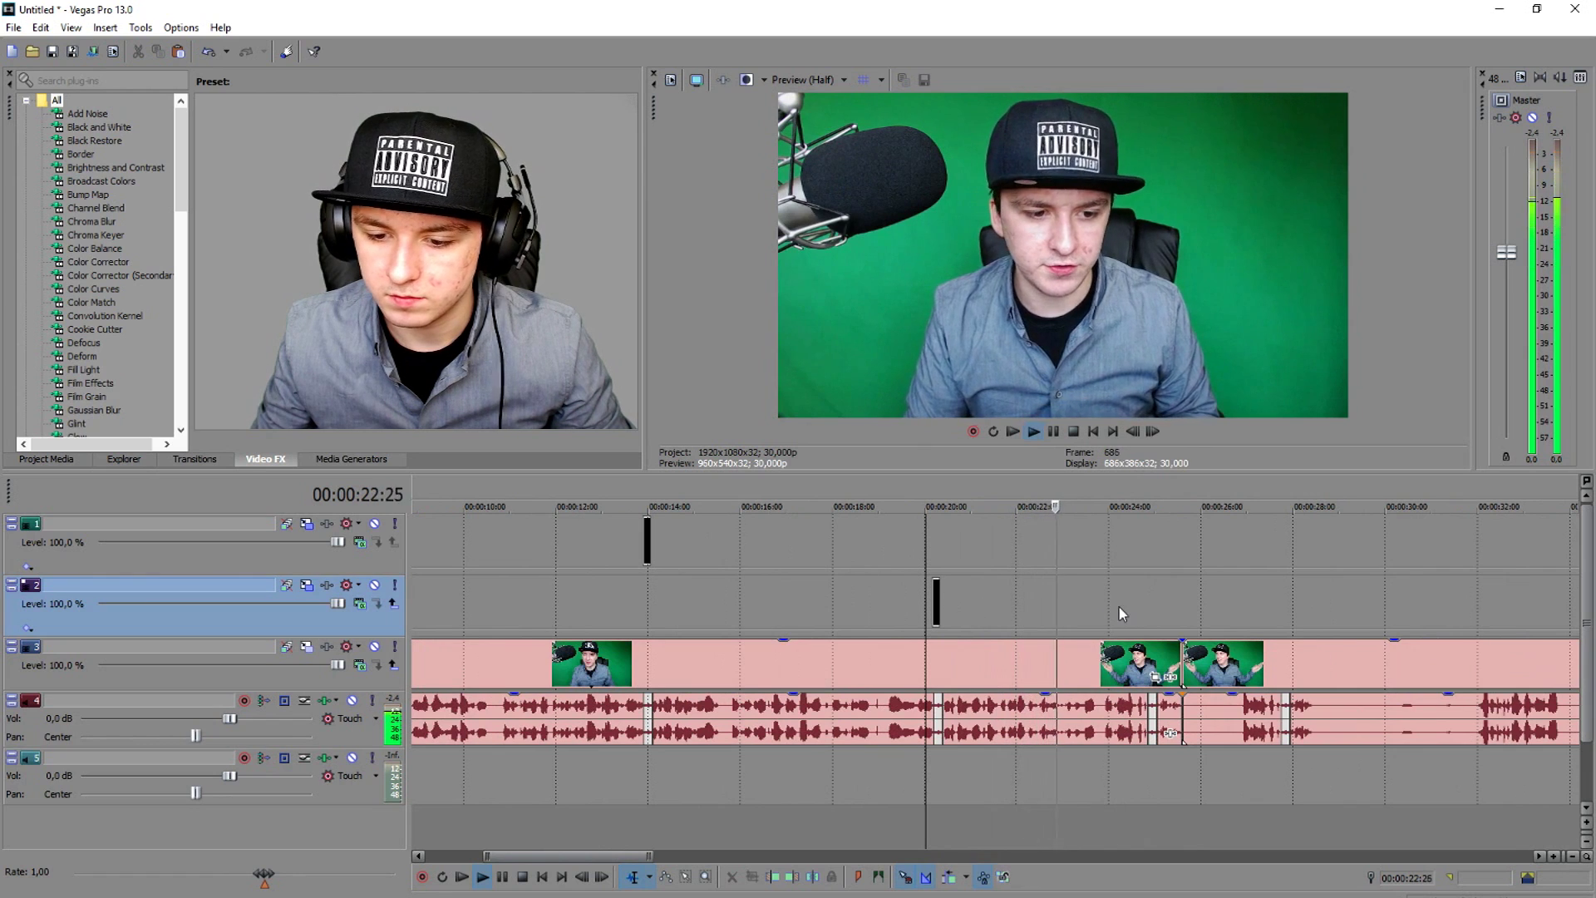
scroll(1129, 592, up, 8)
key(Return)
scroll(1122, 599, down, 1)
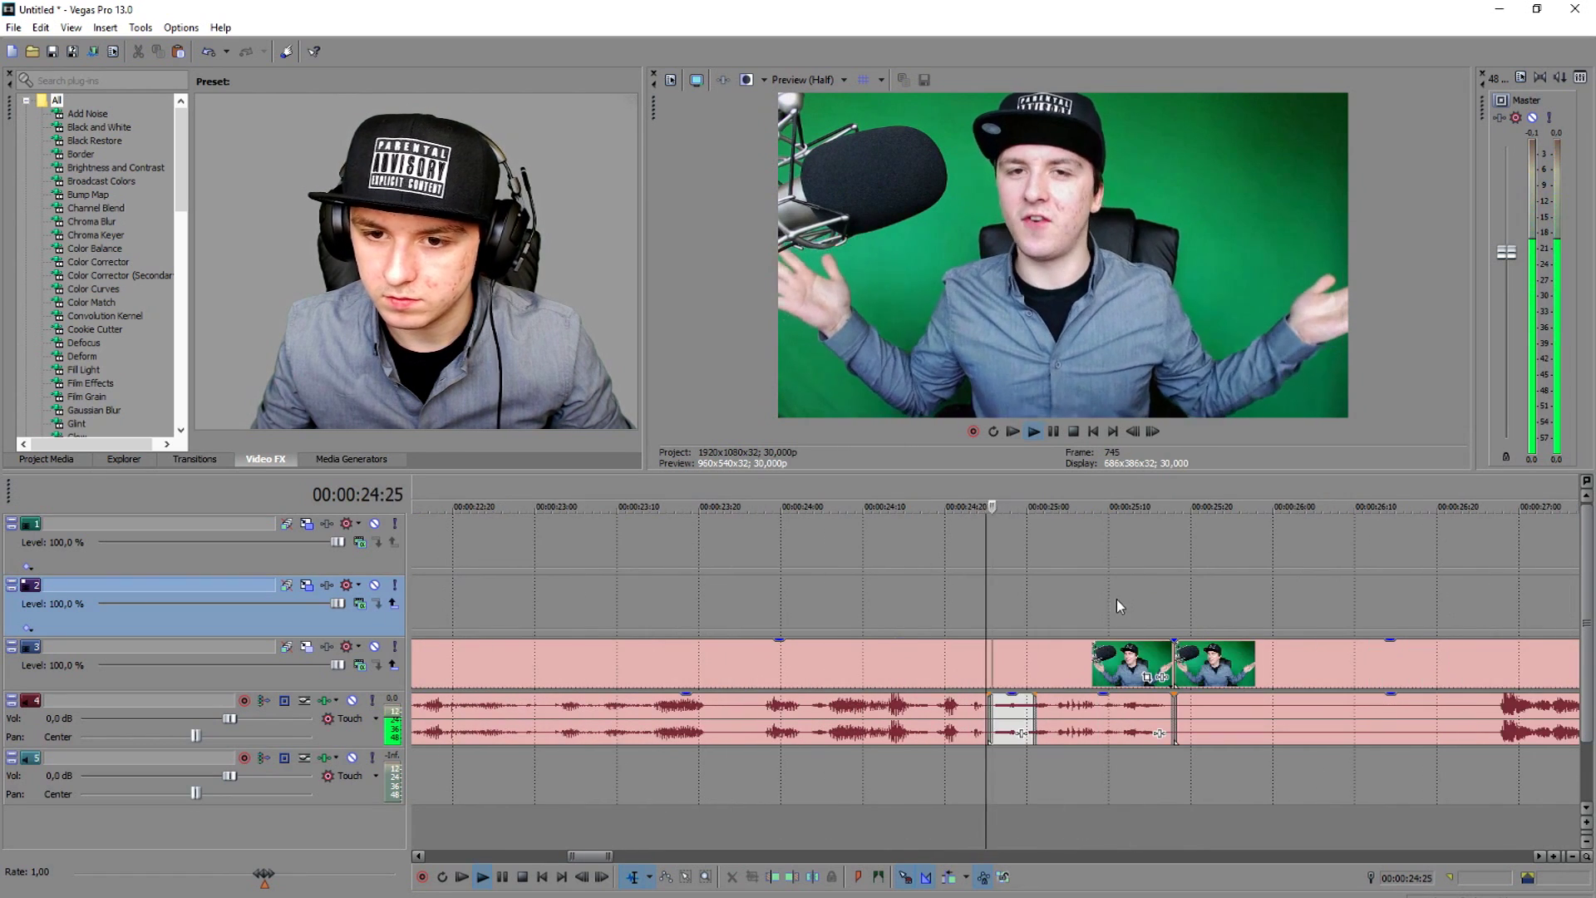
key(ctrl+v)
click(996, 591)
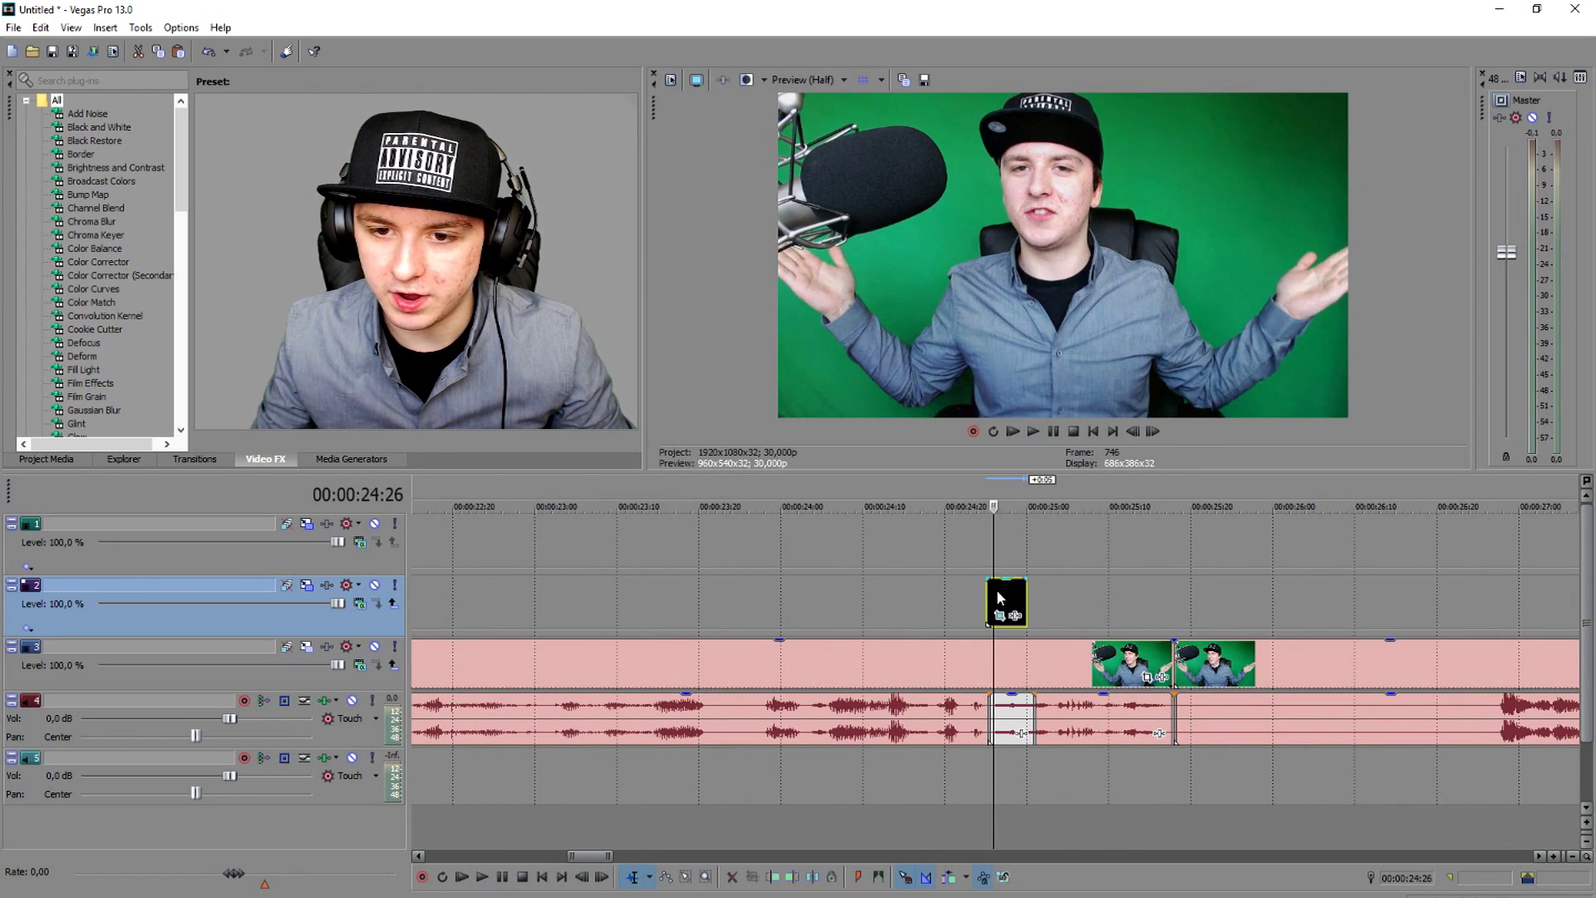
- Move the seventh word's black clip to video track 1, starting at about 00:00:24:24, and preview the bar over the mouth
scroll(996, 590, up, 1)
drag(1013, 601, 998, 568)
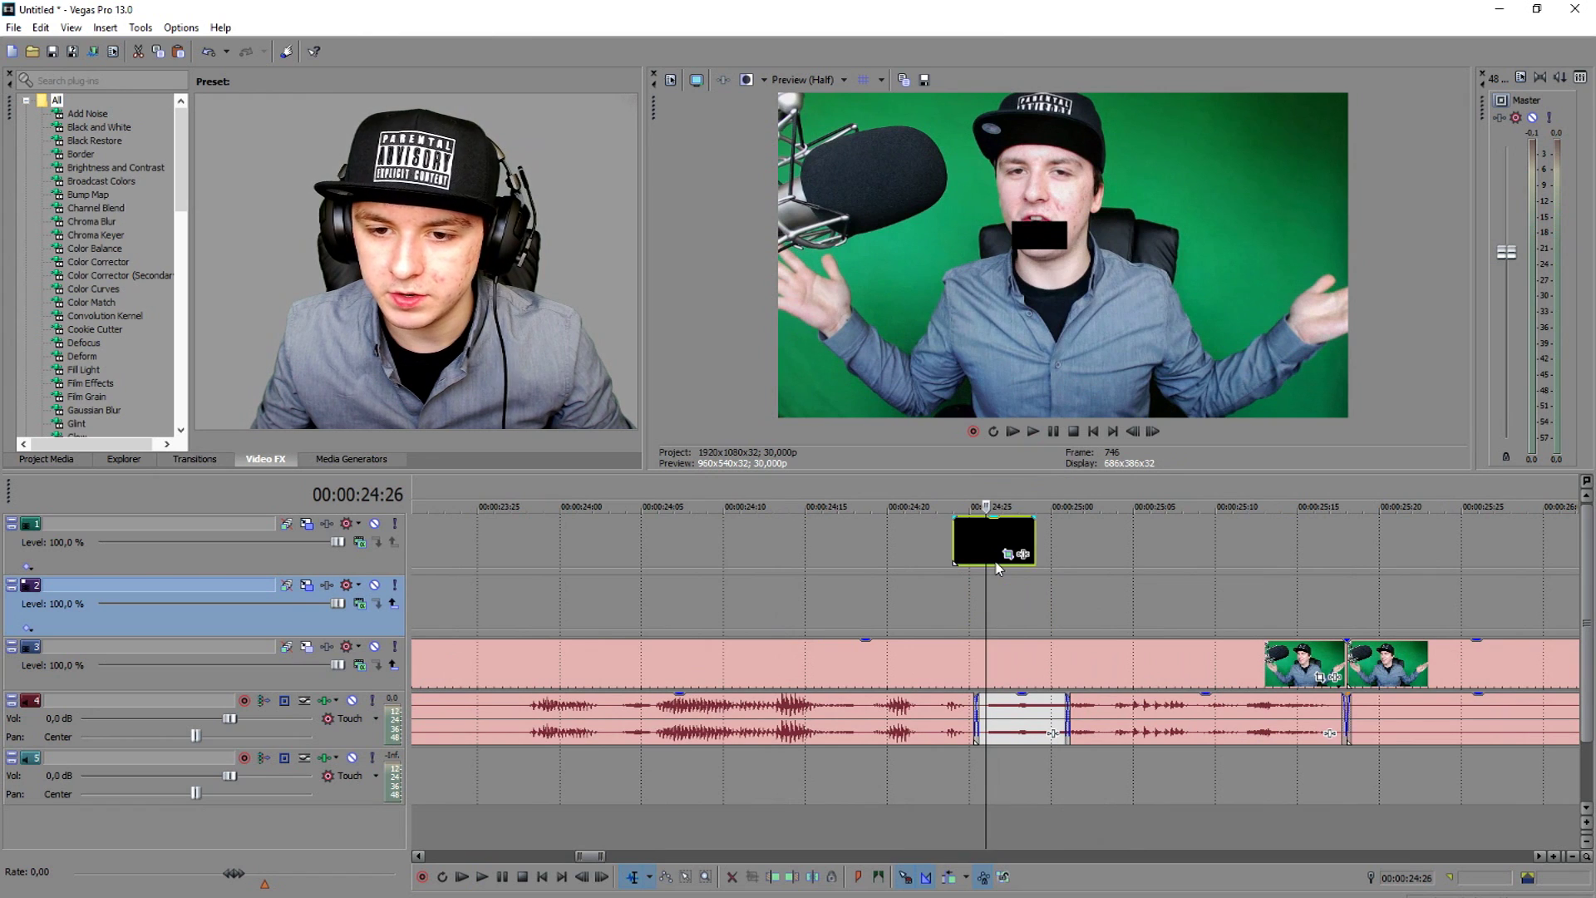
click(956, 544)
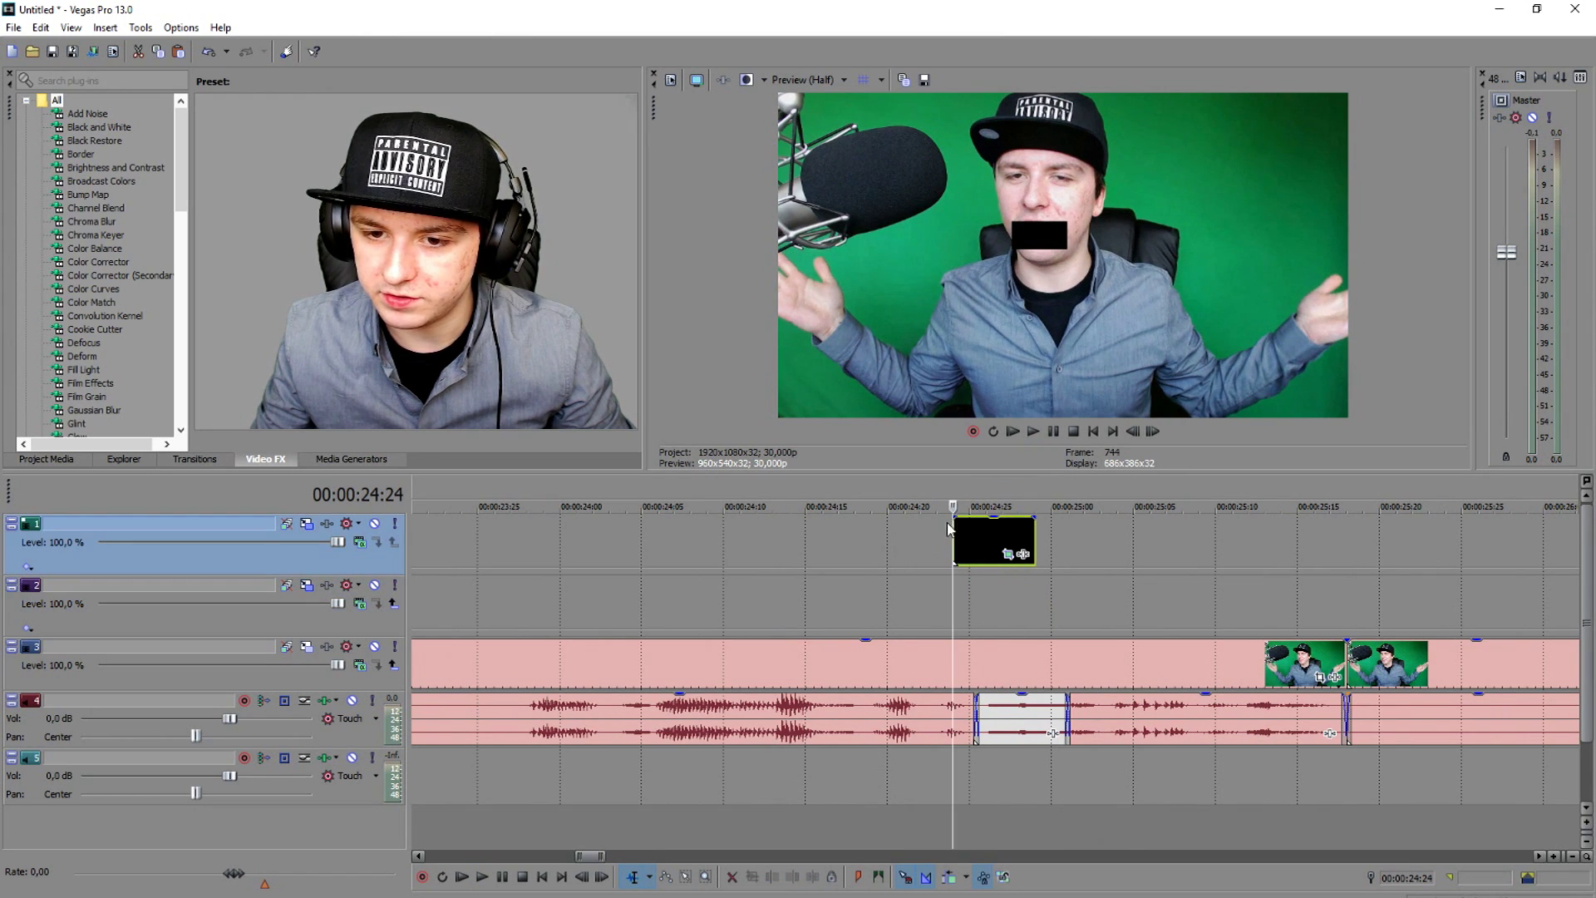
key(space)
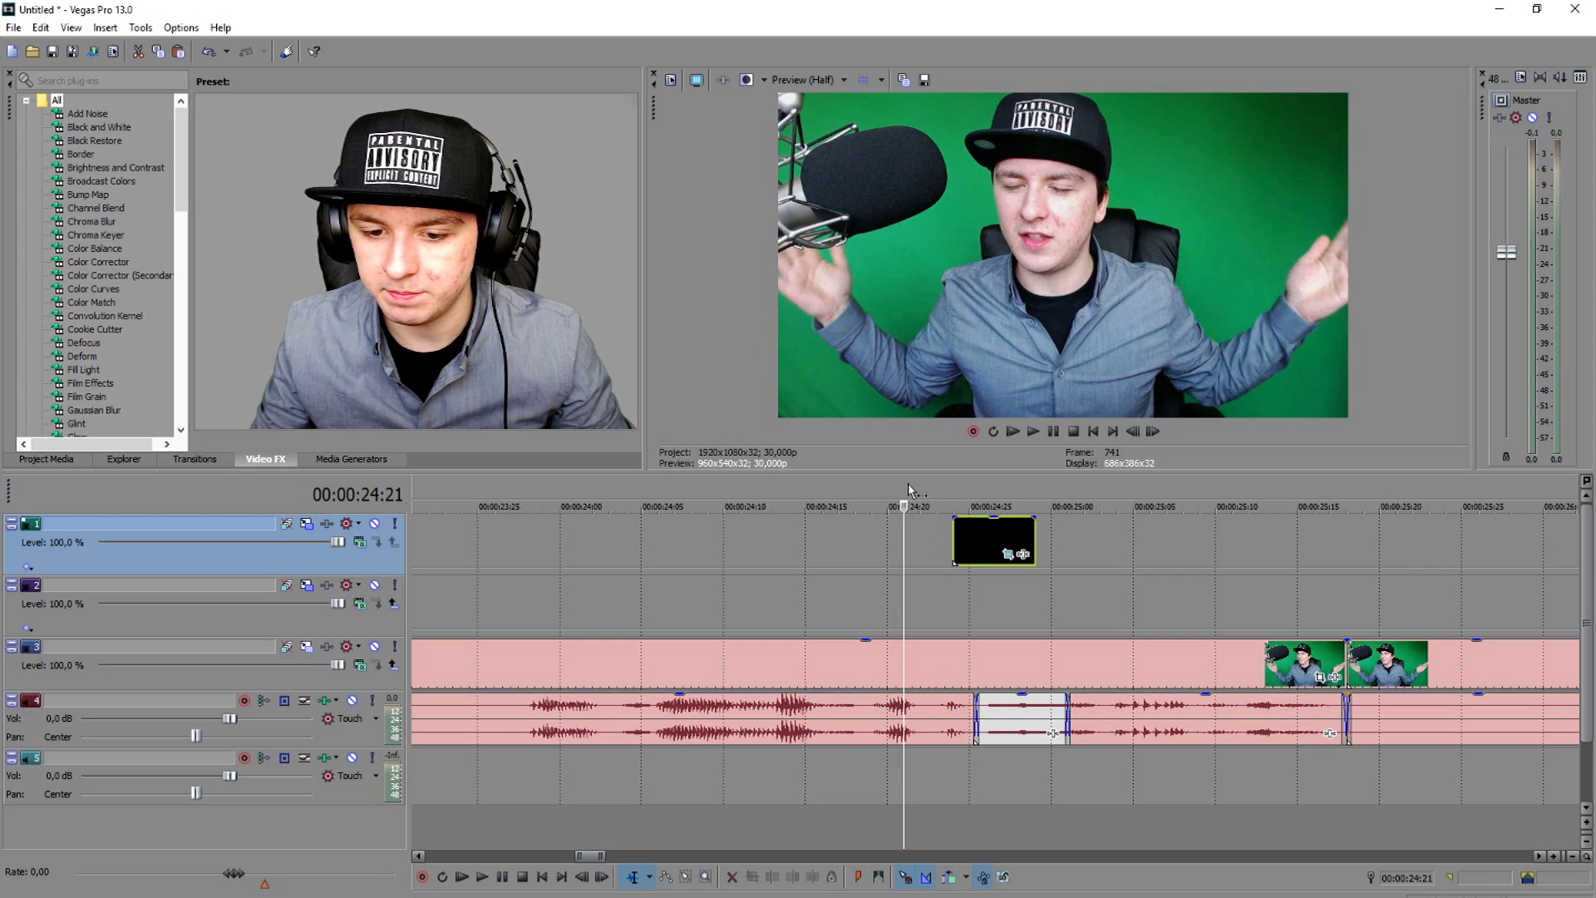
key(space)
- Paste the black clip onto video track 1 over the eighth covered word at about 00:00:27:22, and play the passage
scroll(1121, 558, down, 5)
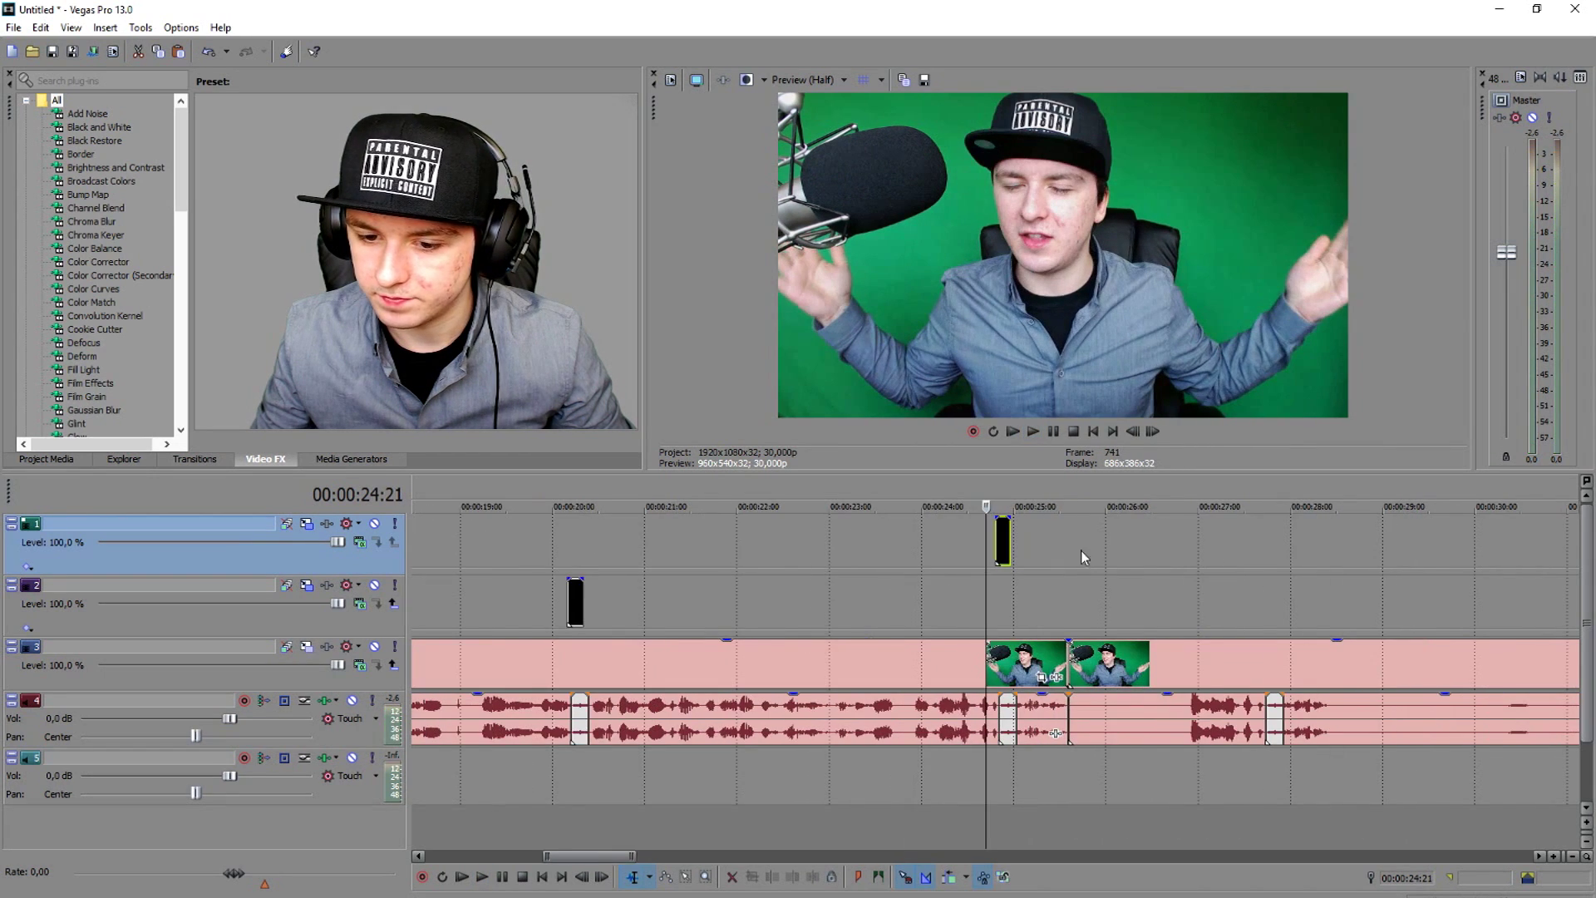
click(1078, 497)
scroll(1114, 542, up, 5)
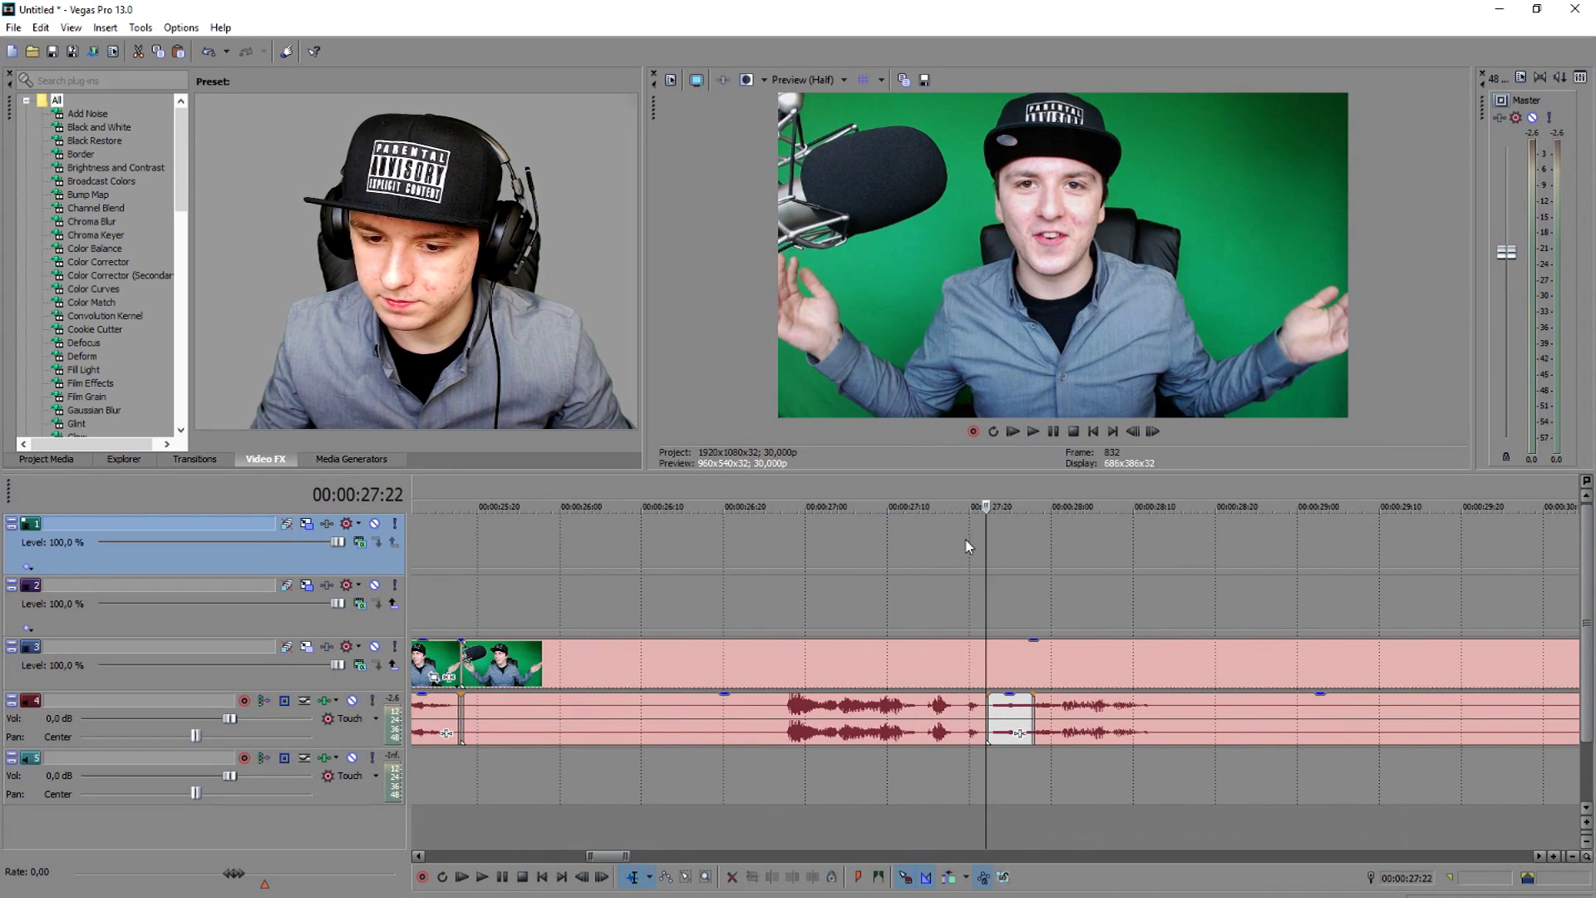
scroll(980, 537, up, 3)
key(ctrl+v)
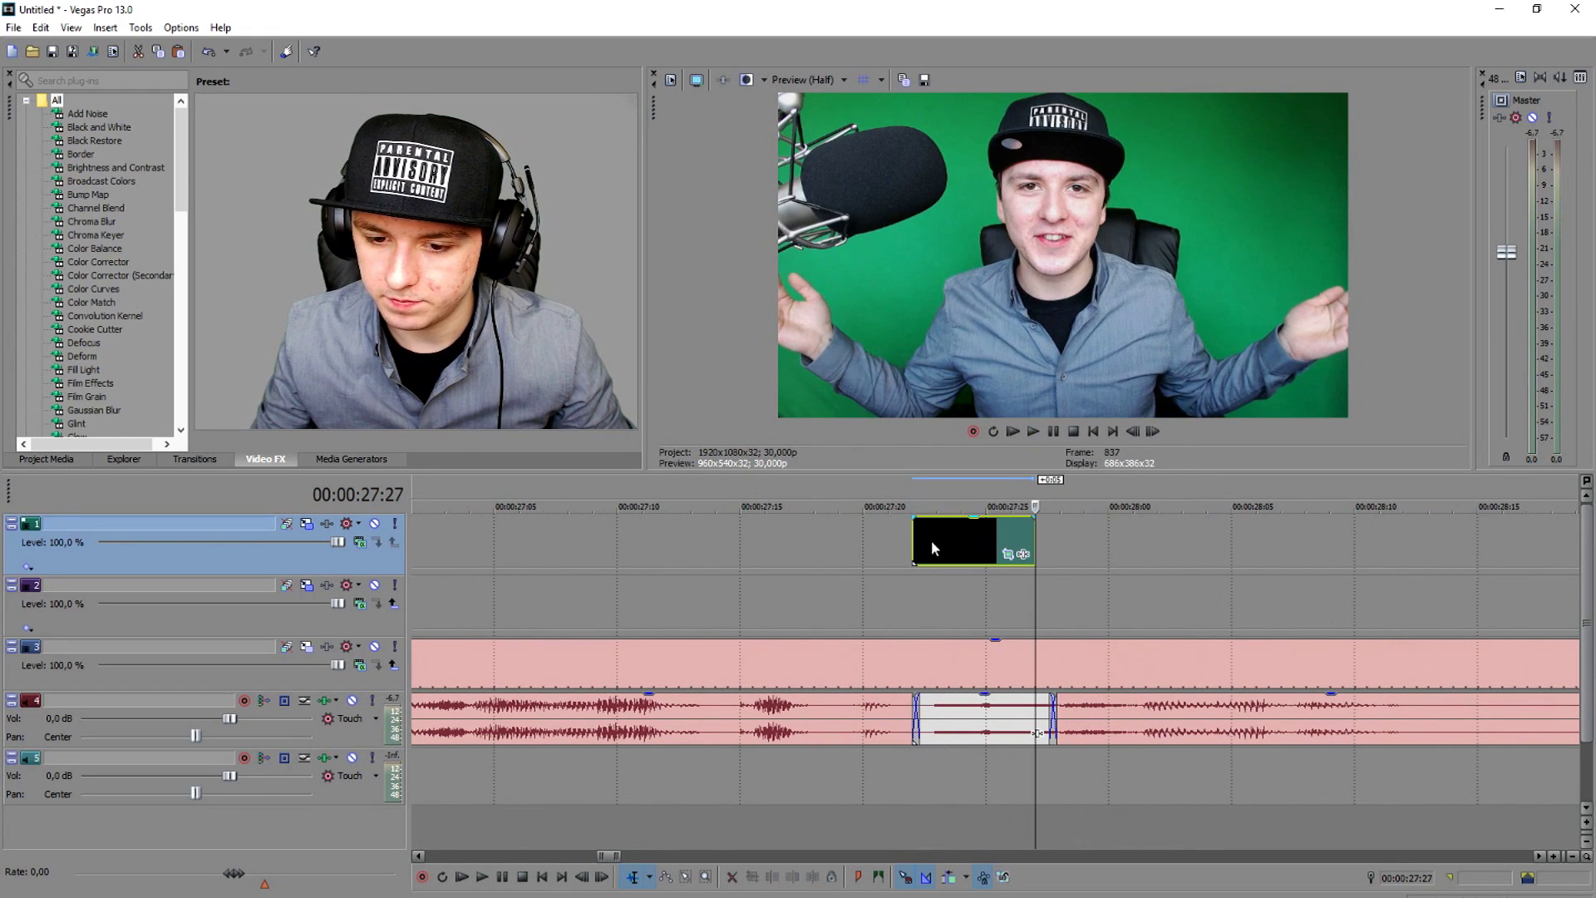
key(space)
key(space)
key(space)
key(space)
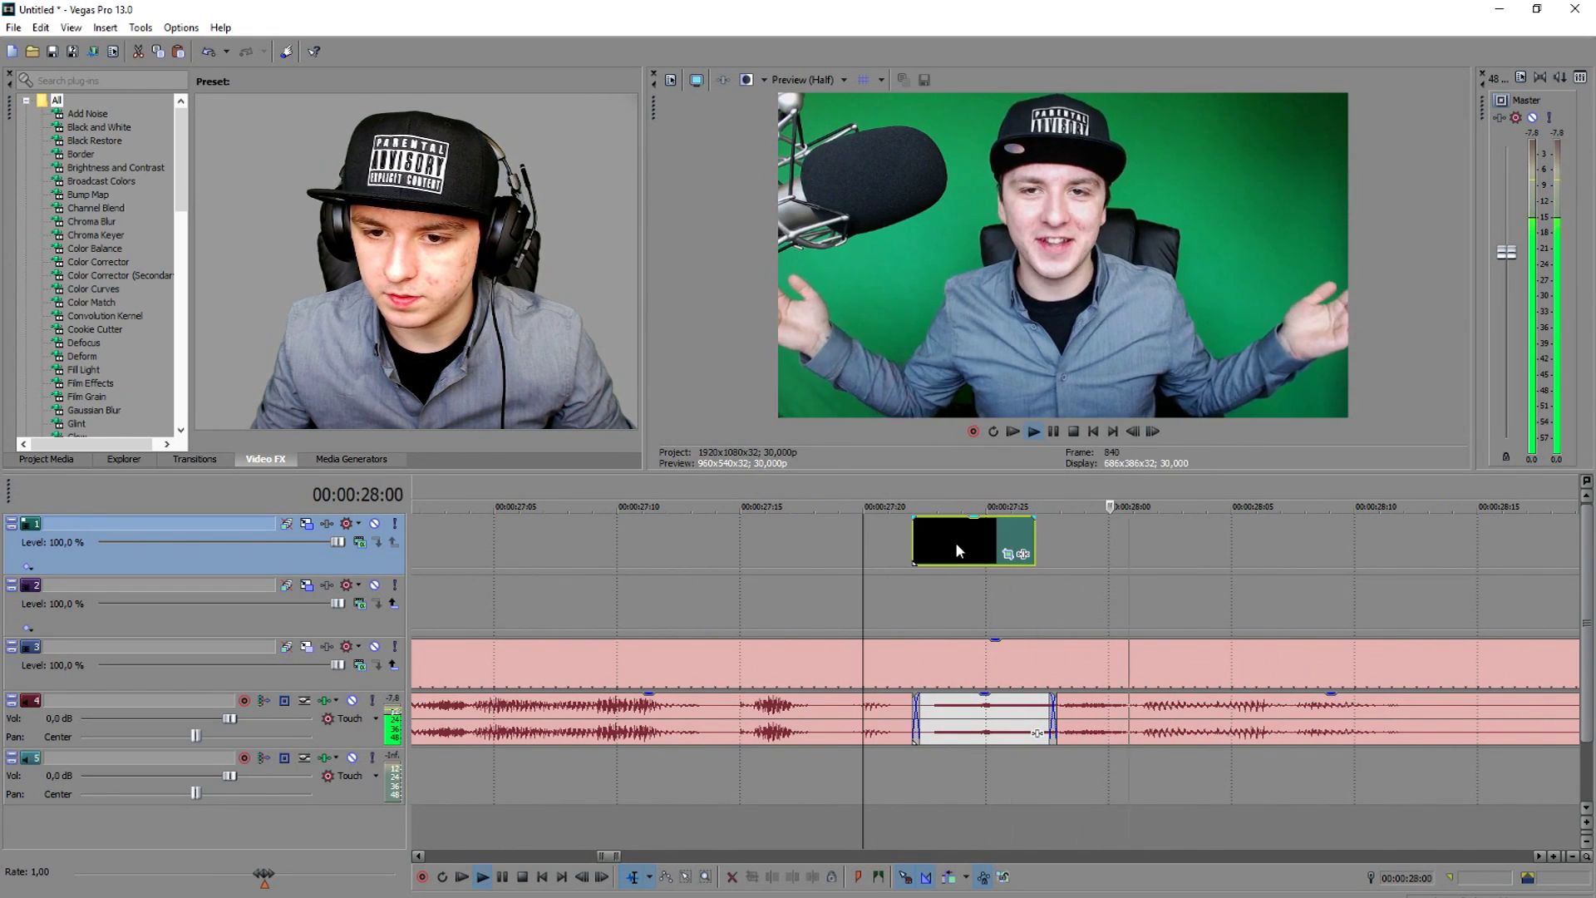
click(914, 533)
key(space)
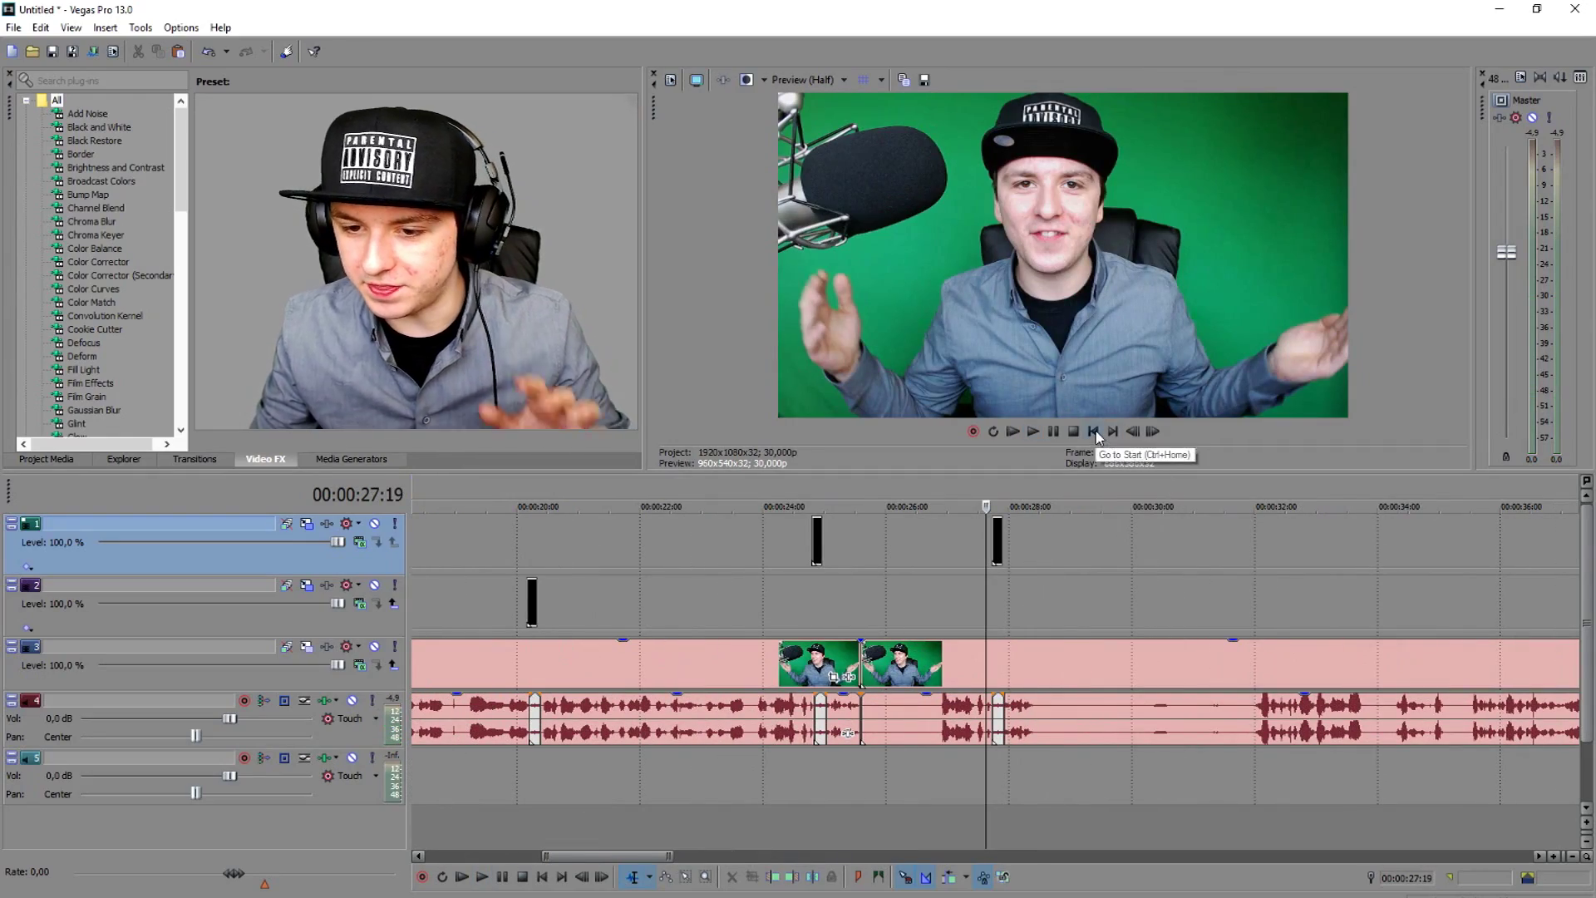
- Return to the project's start, and review the black bars over the covered words at about 00:00:20:07, 00:00:24:25 and 00:00:27:22
click(1094, 431)
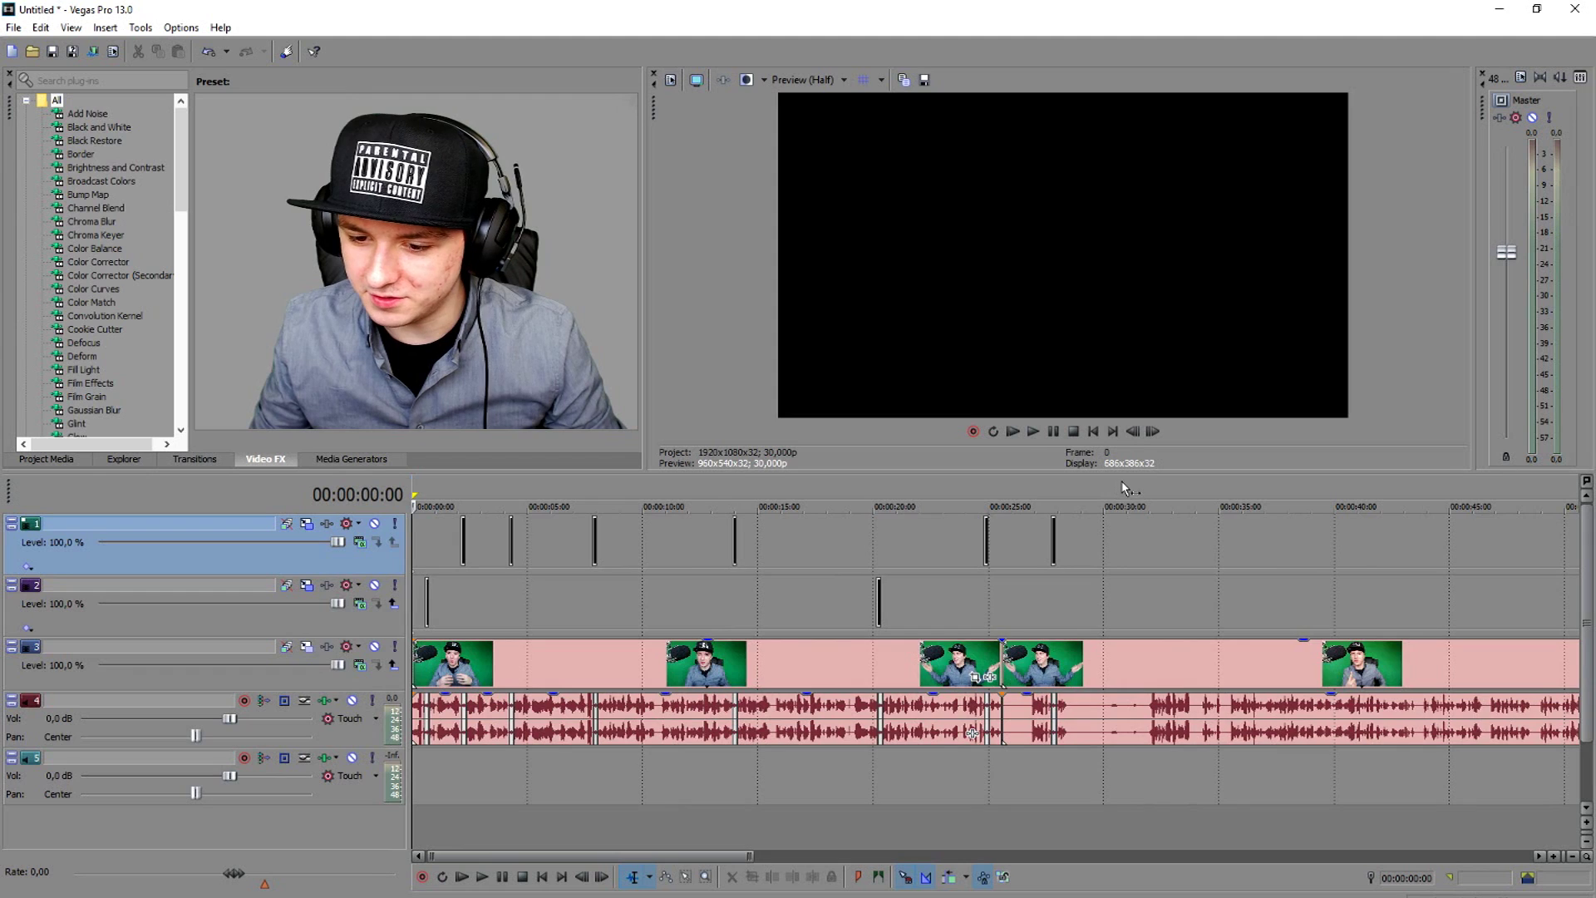
scroll(1035, 492, up, 3)
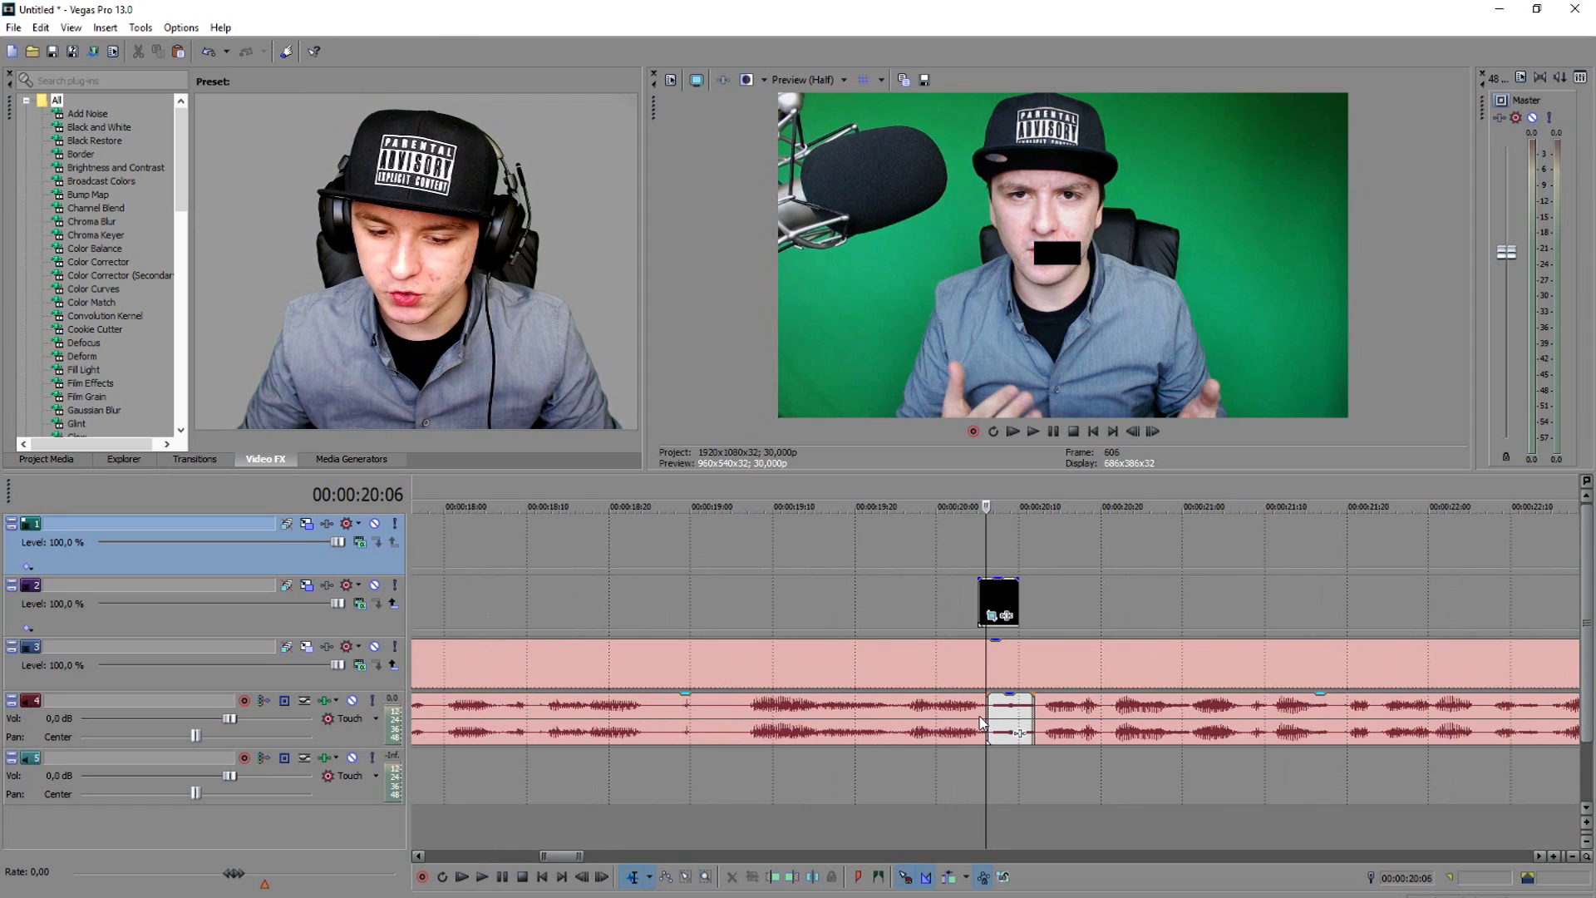
click(985, 721)
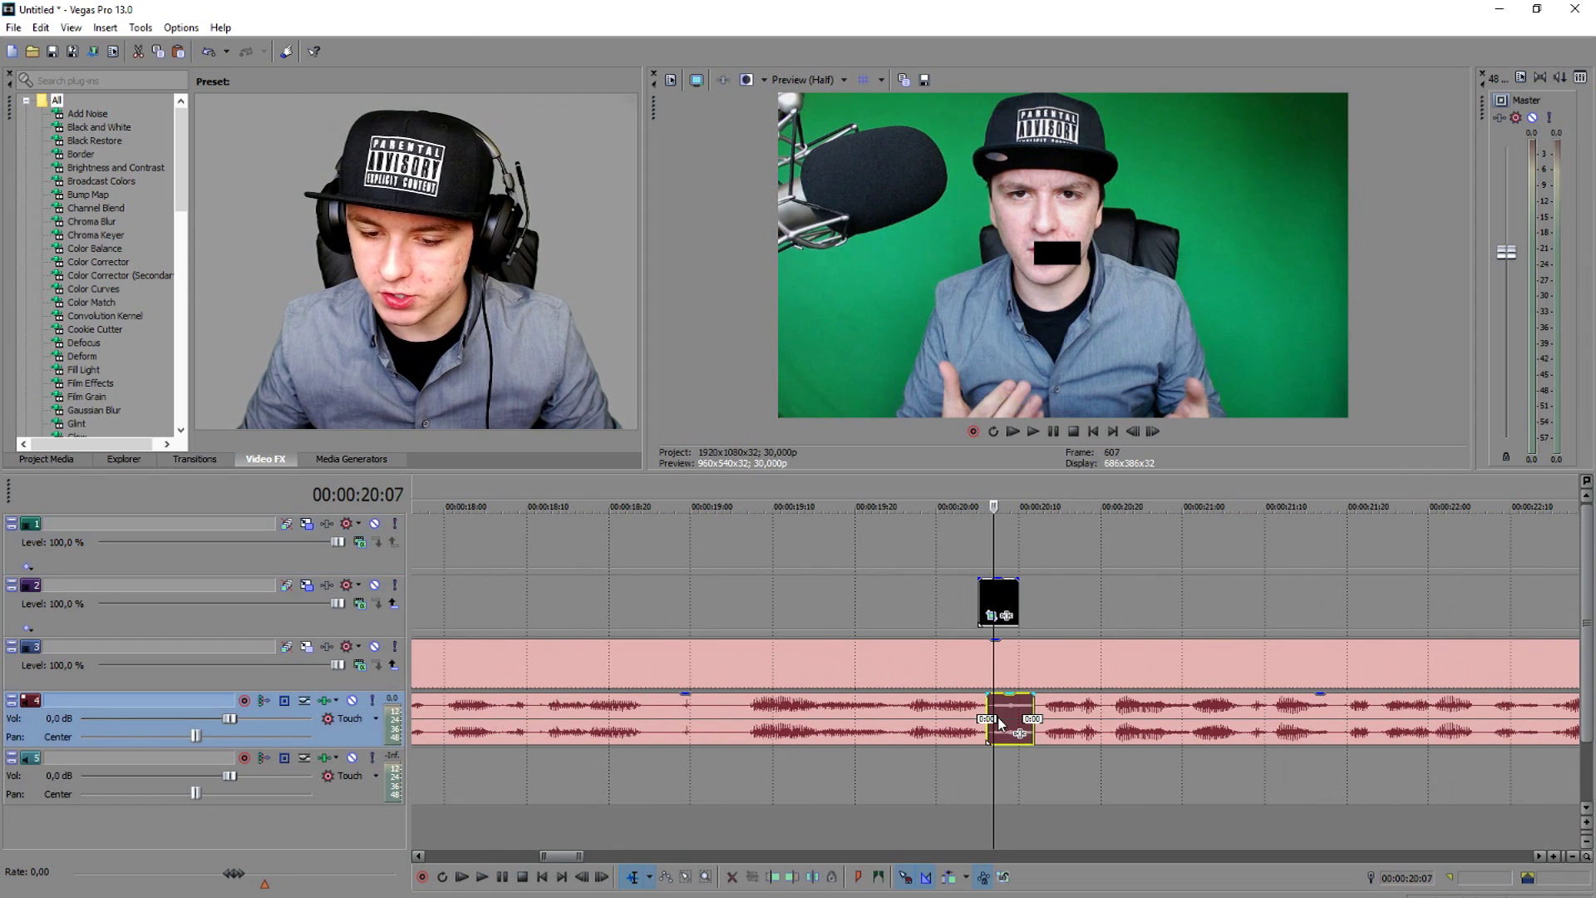
scroll(529, 603, down, 3)
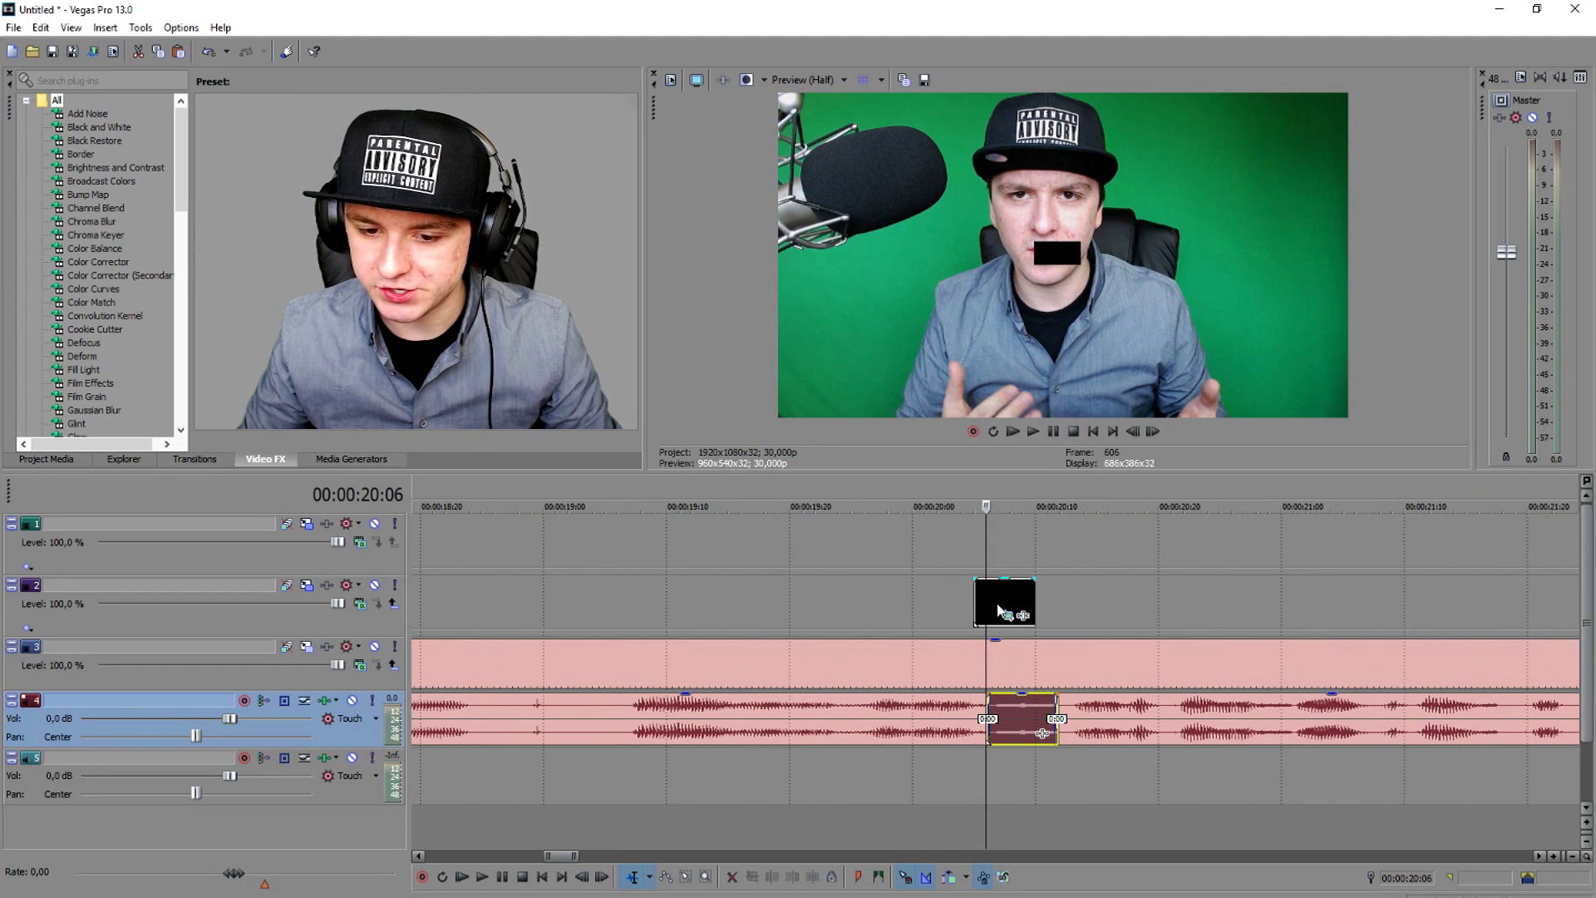
click(737, 141)
scroll(736, 142, down, 3)
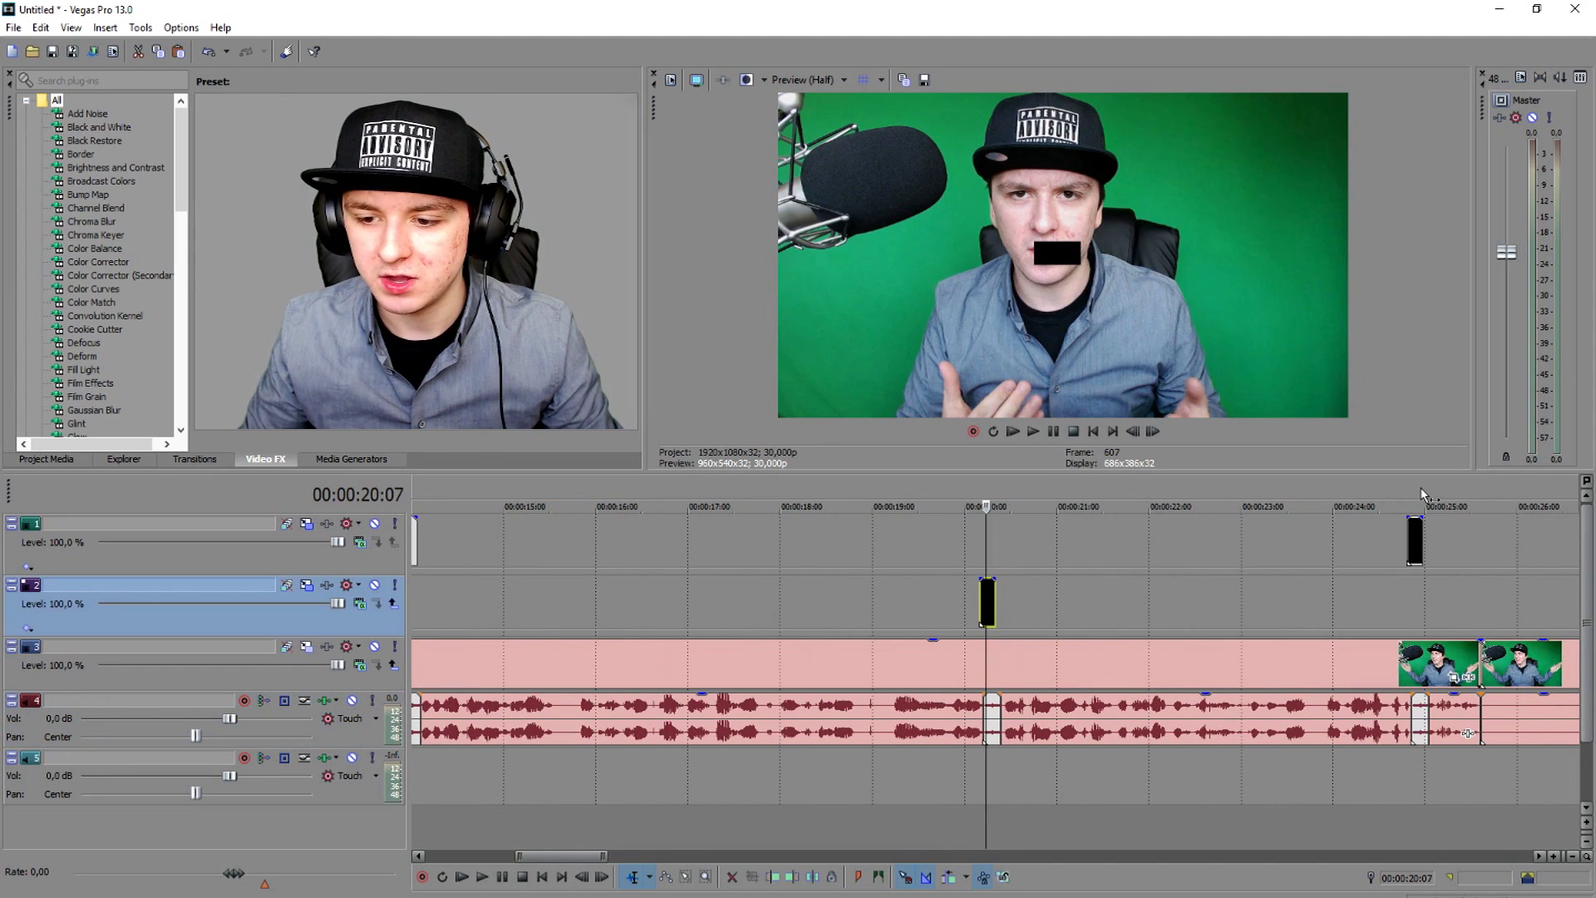
click(1423, 499)
scroll(1413, 492, up, 3)
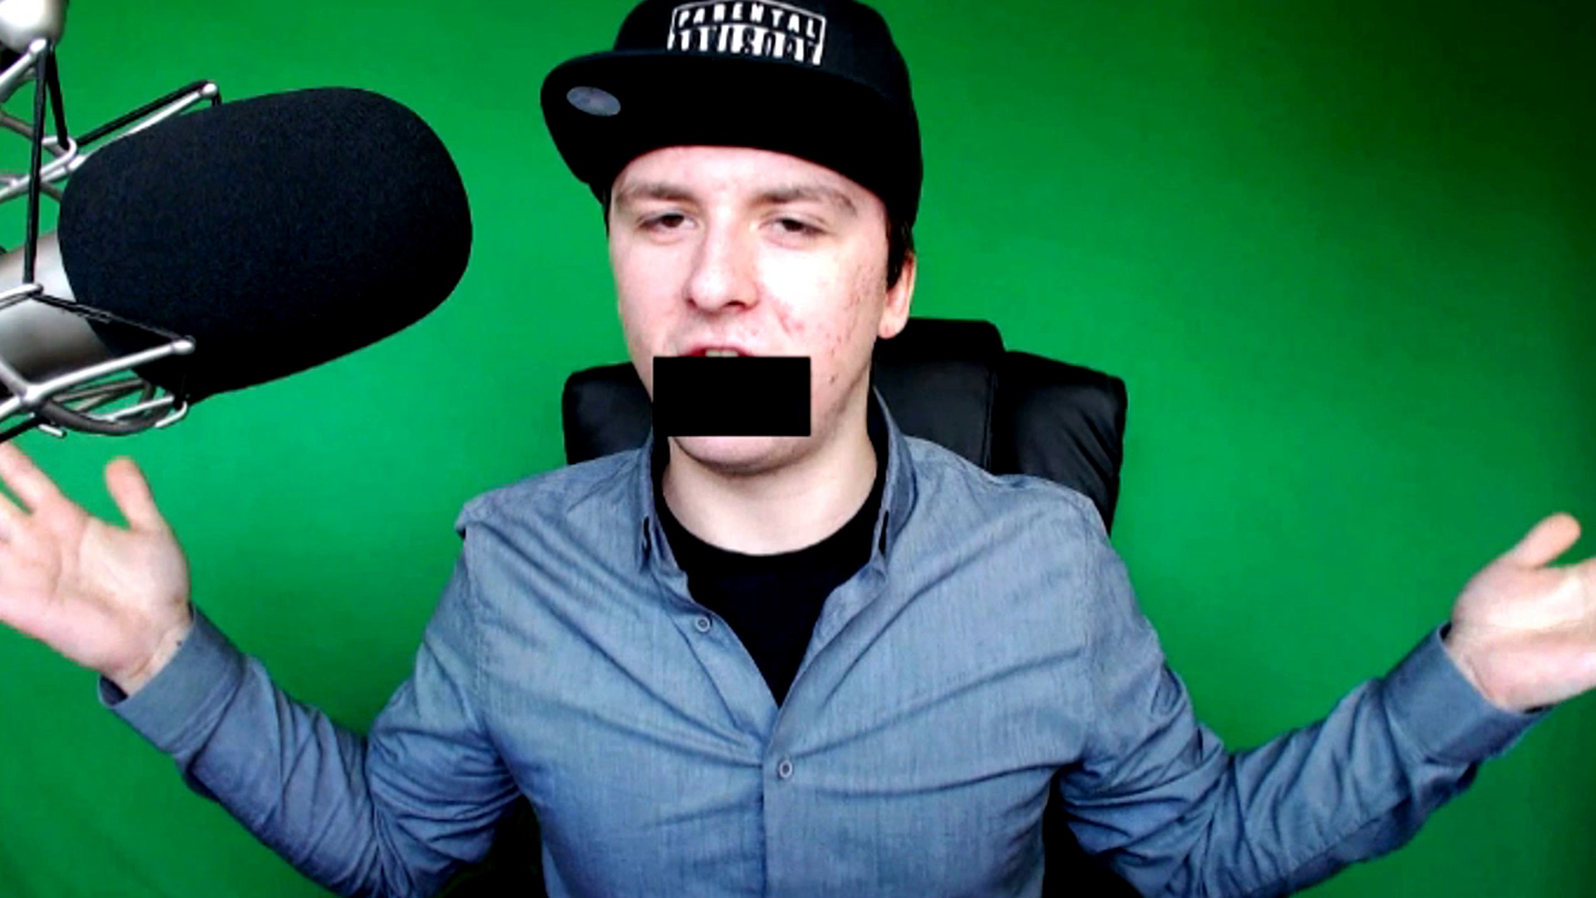
click(952, 495)
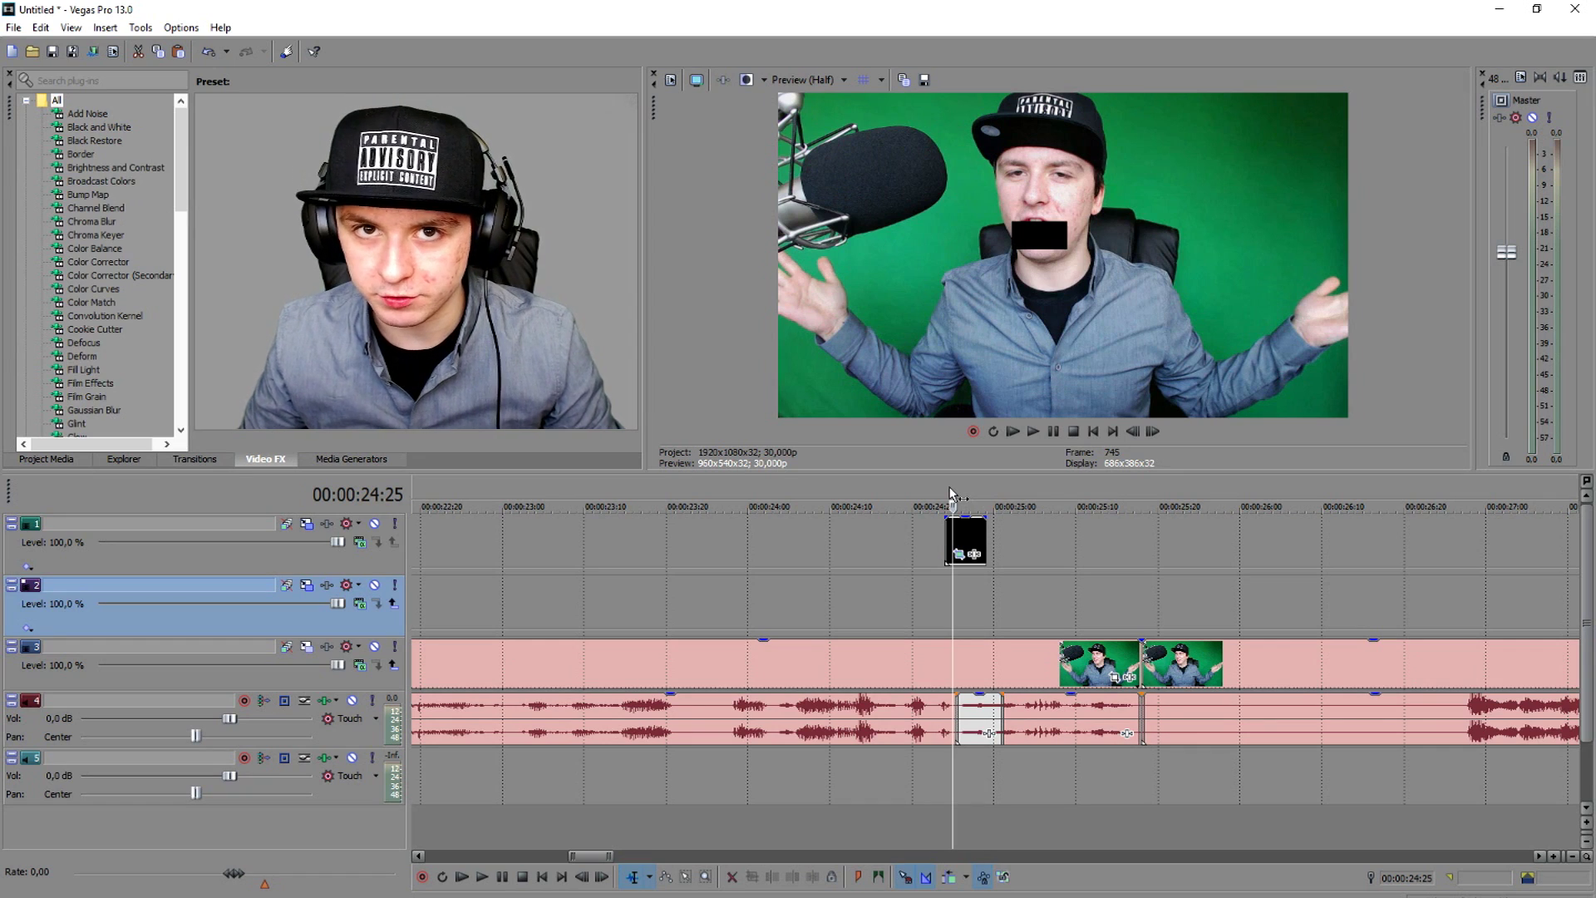
scroll(1124, 506, down, 3)
click(1162, 492)
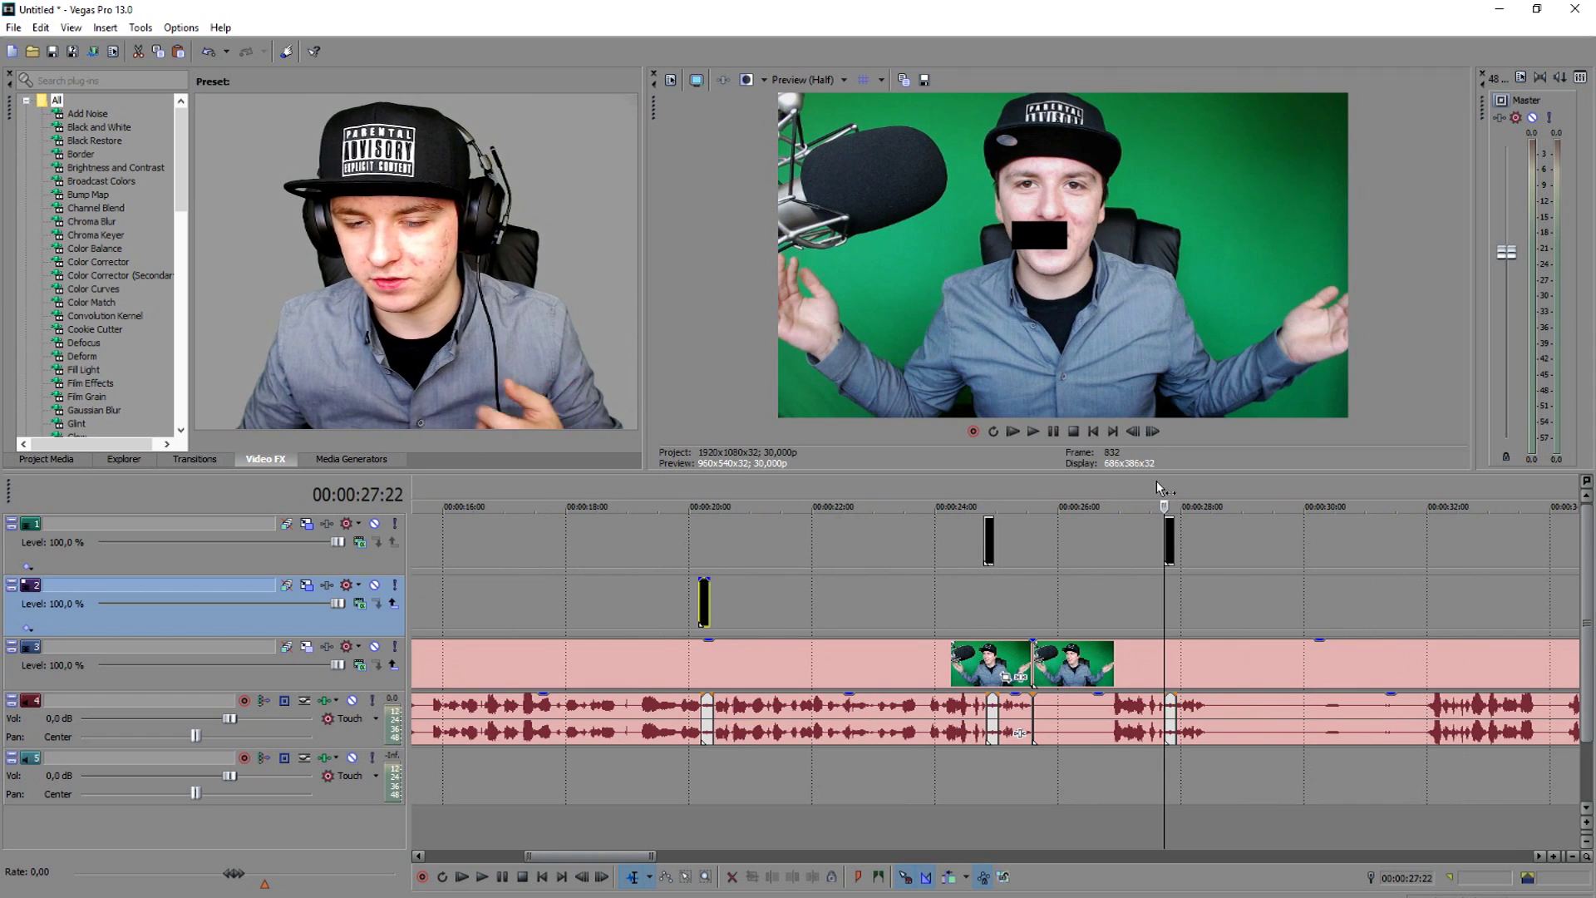
scroll(1160, 491, up, 4)
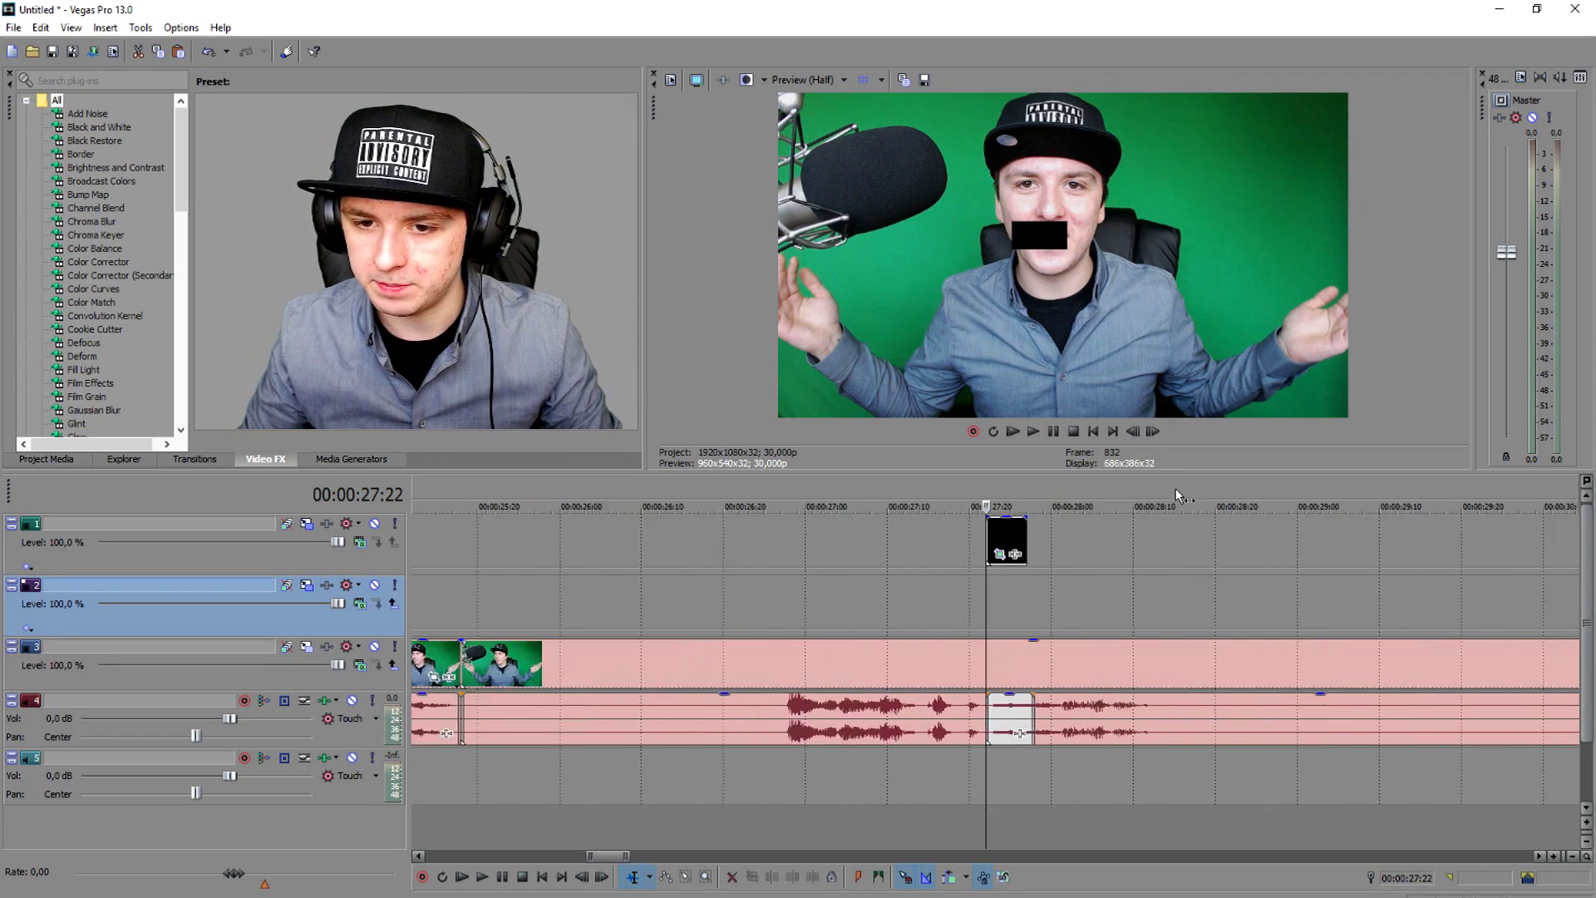